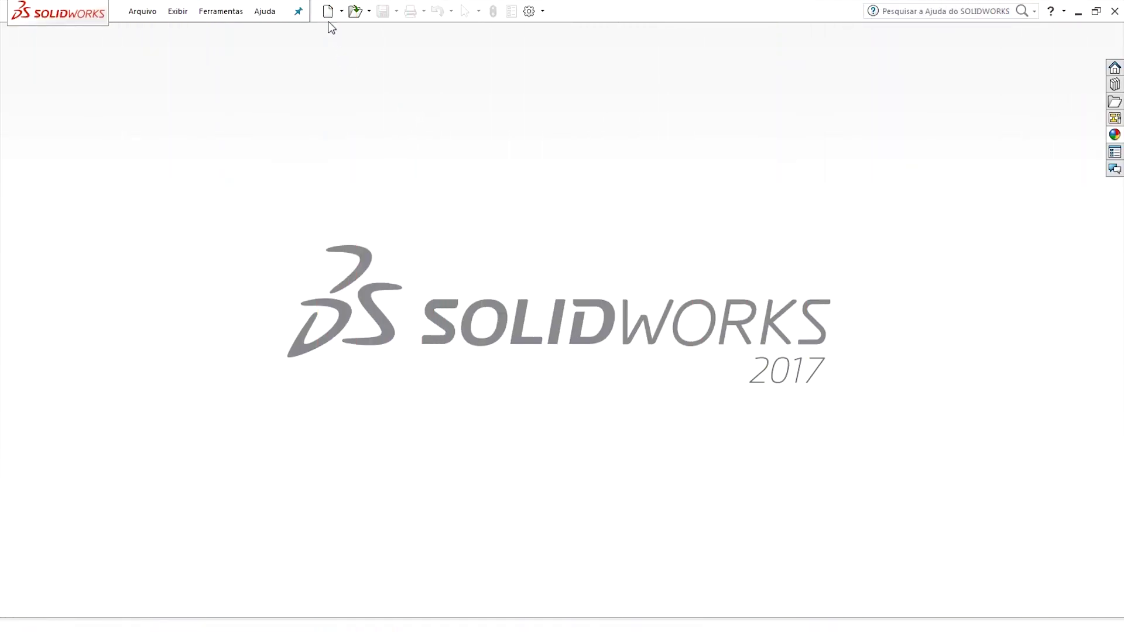
# Step: Create a new part document and give the viewport a plain white background
pyautogui.click(328, 11)
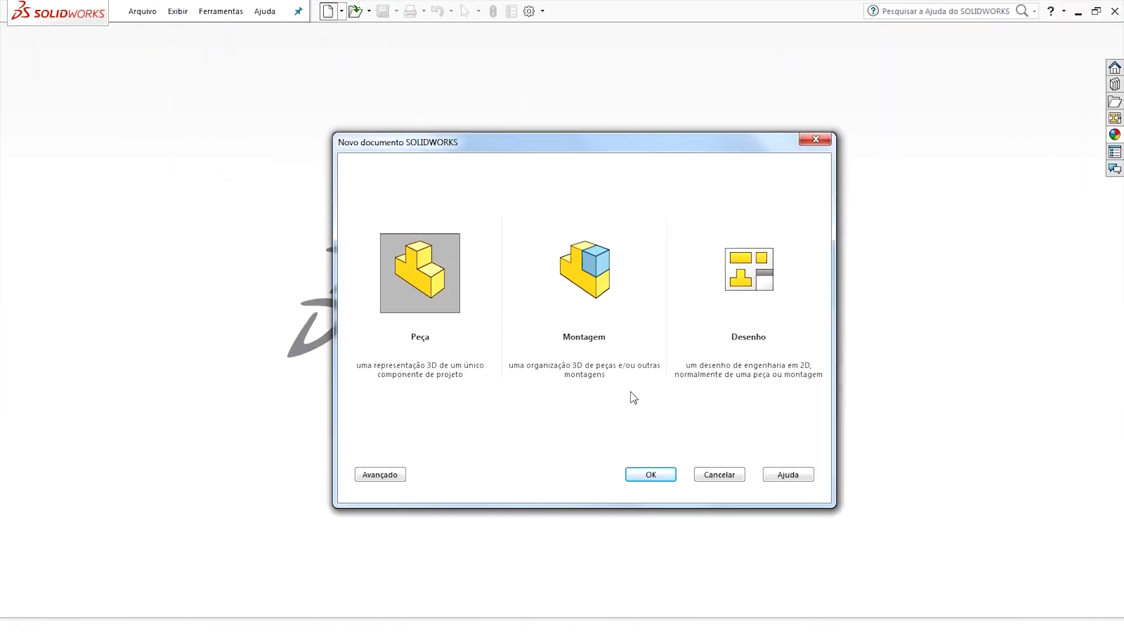
pyautogui.click(649, 476)
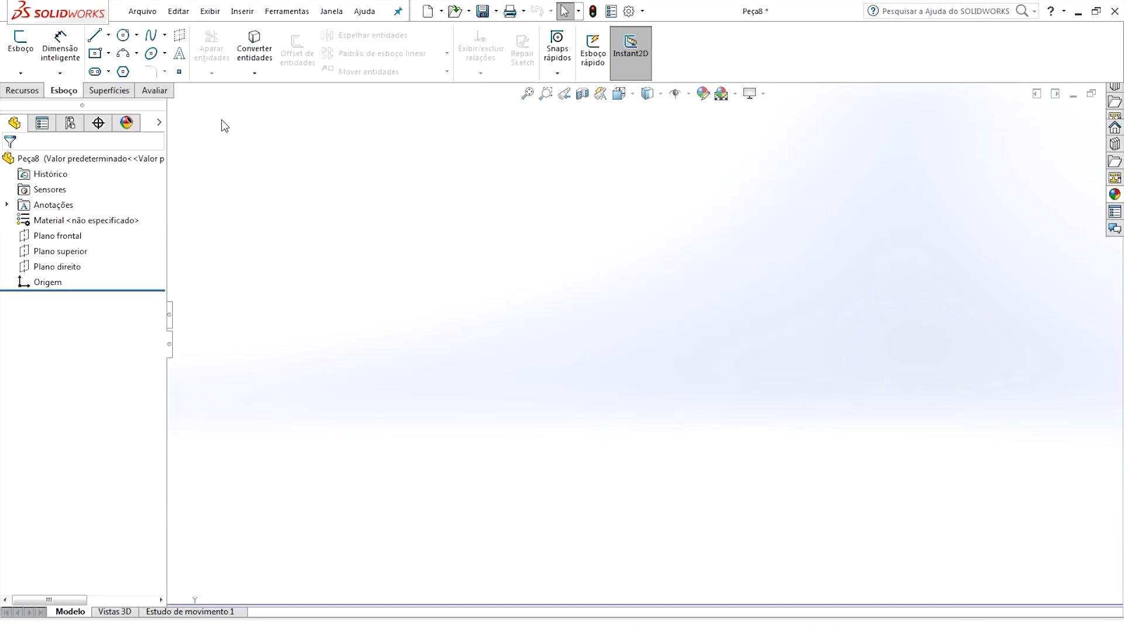
pyautogui.click(735, 95)
pyautogui.click(744, 132)
# Step: Sketch a circle centred on the origin of the front plane
pyautogui.click(21, 53)
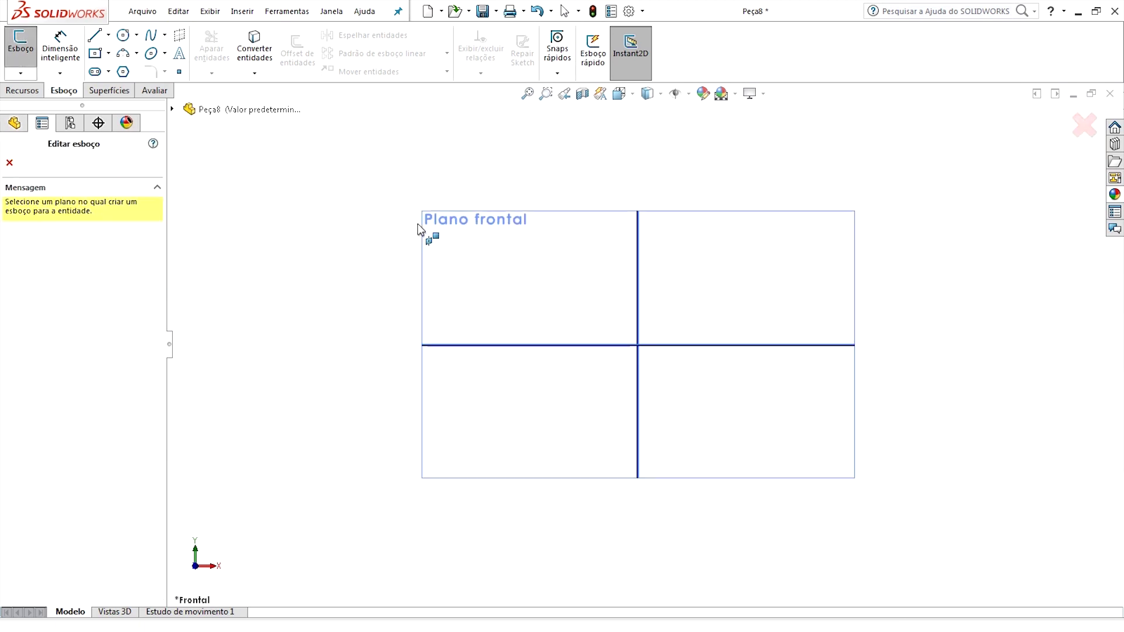
pyautogui.click(418, 225)
pyautogui.click(123, 35)
pyautogui.click(639, 344)
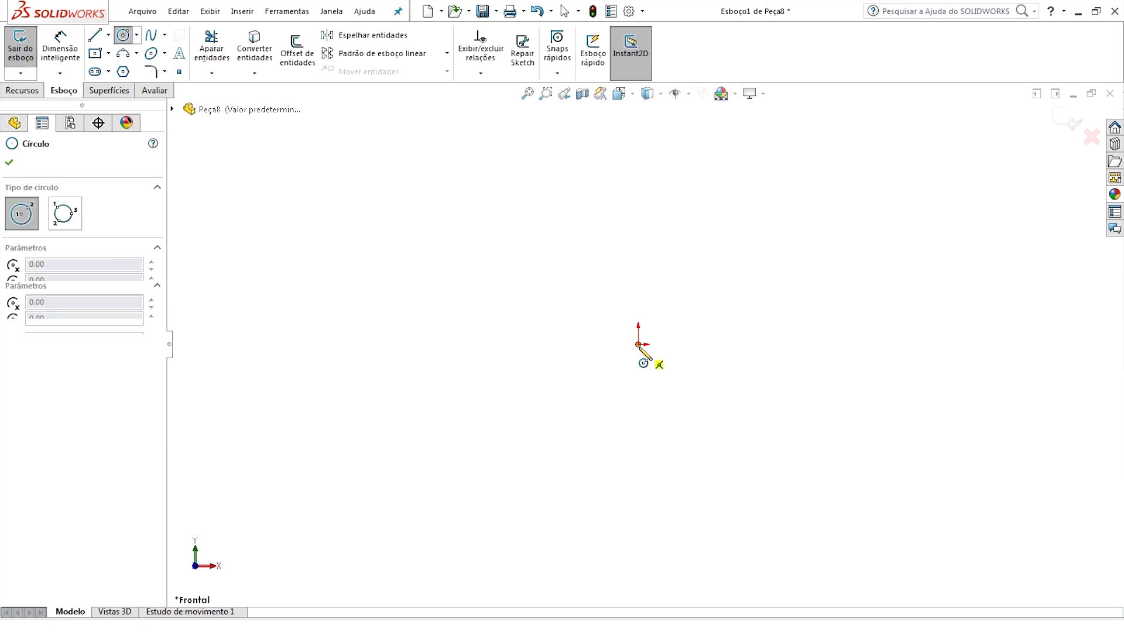
pyautogui.click(605, 307)
# Step: Dimension the circle to Ø16 and exit the sketch
pyautogui.click(60, 50)
pyautogui.click(593, 321)
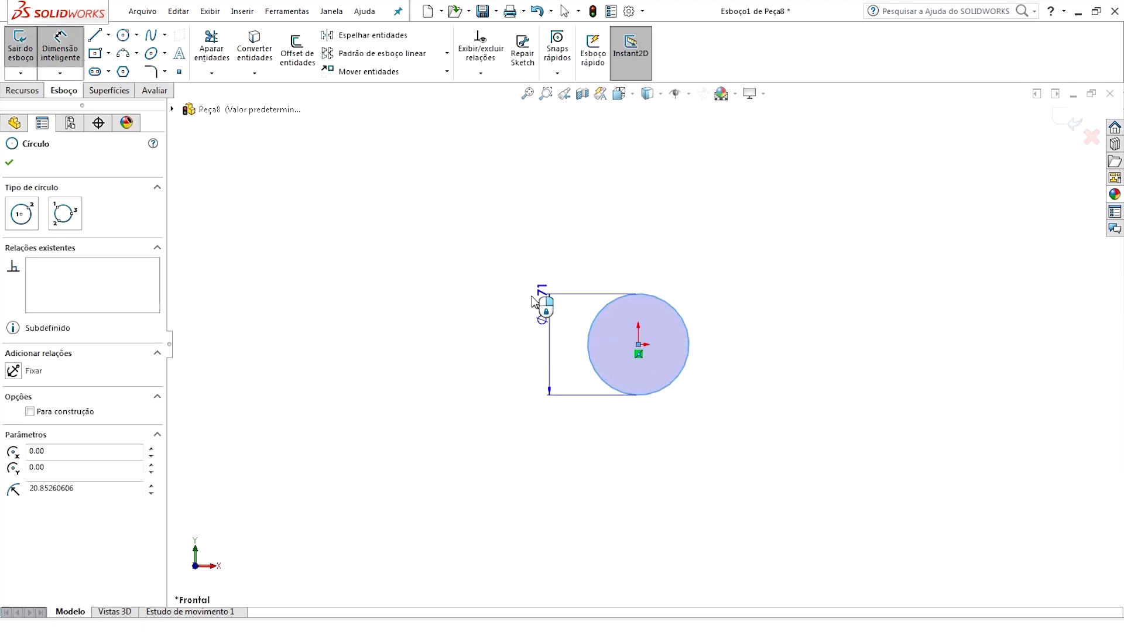
pyautogui.click(518, 284)
pyautogui.write('16')
pyautogui.press('Return')
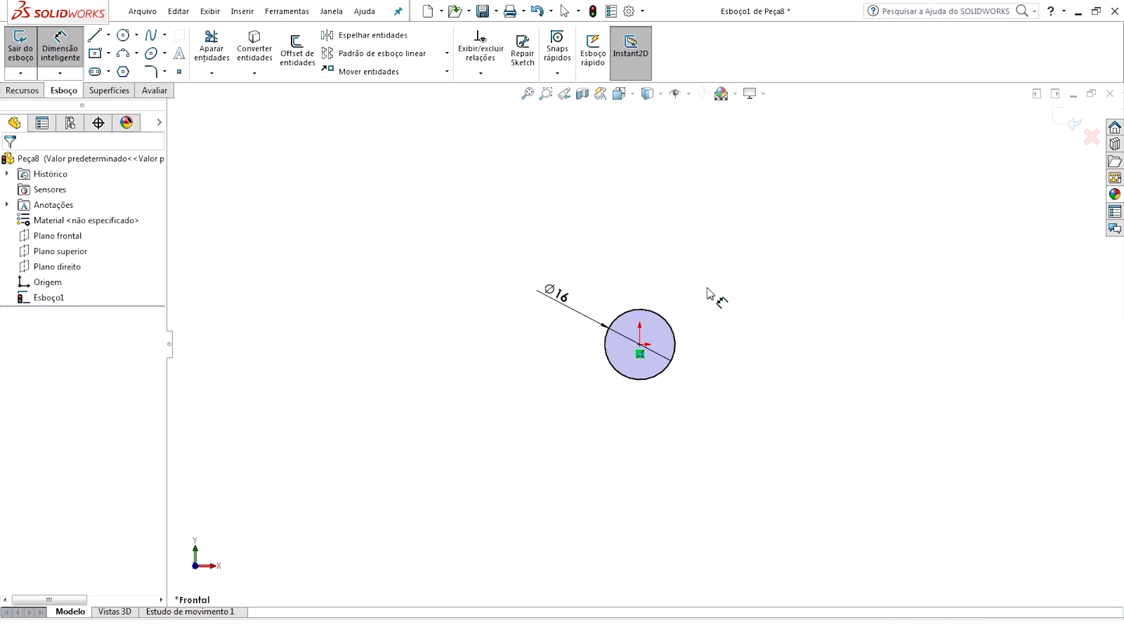
pyautogui.click(1062, 117)
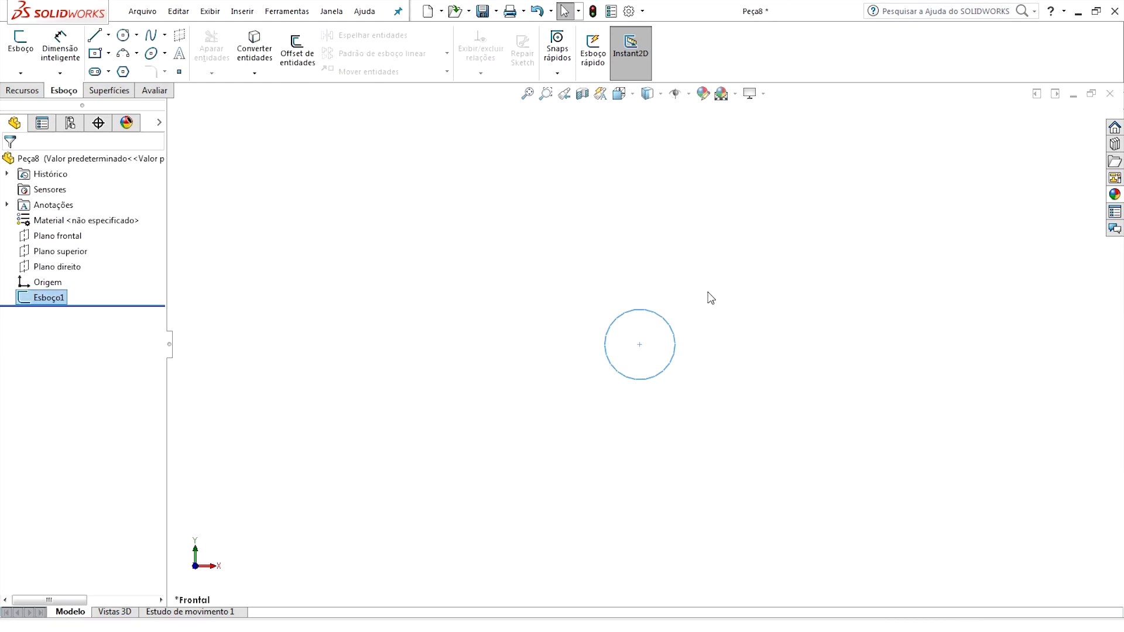
# Step: Extrude the circle 4.50 mm into a solid disc
pyautogui.click(20, 91)
pyautogui.click(32, 50)
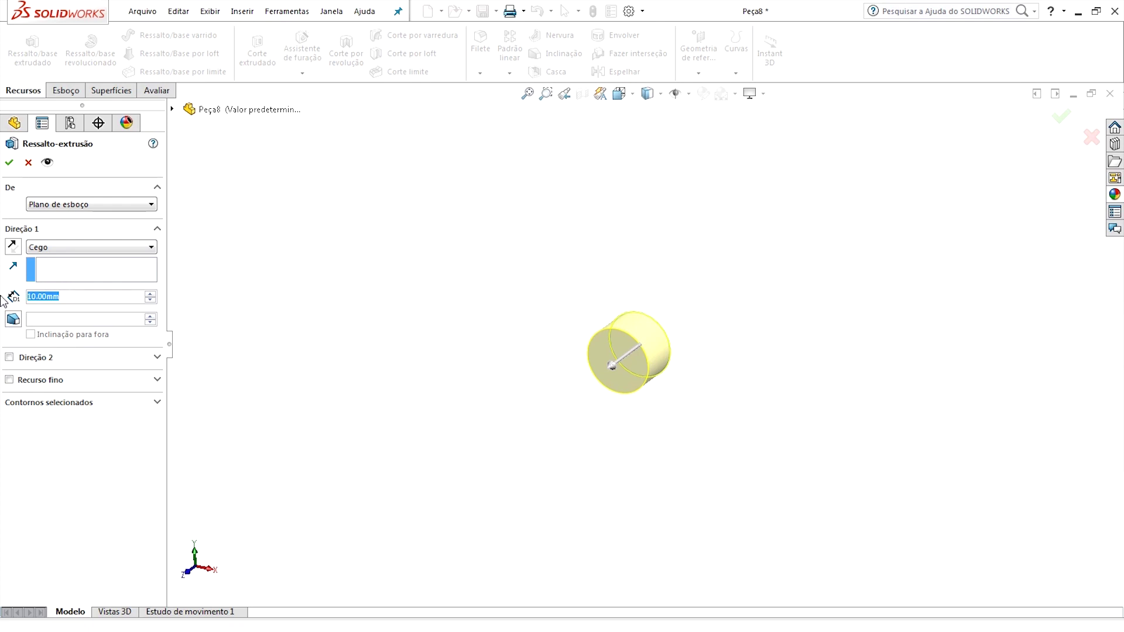
pyautogui.write('5')
pyautogui.press('Return')
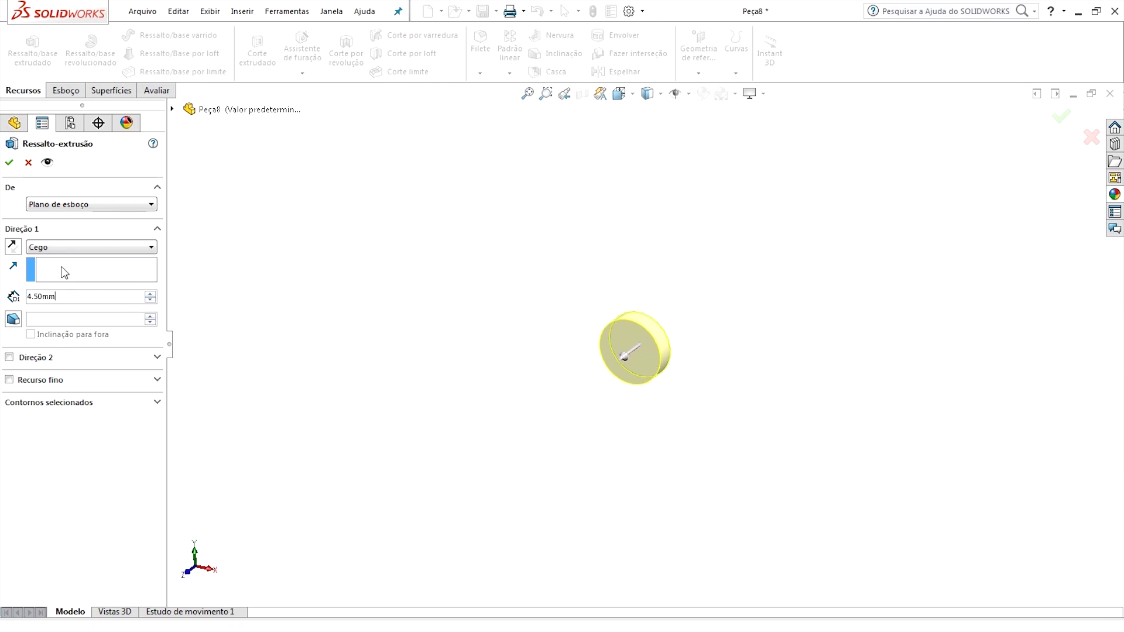
pyautogui.press('Return')
# Step: Start a new sketch, expanding the feature tree to pick its plane
pyautogui.click(65, 90)
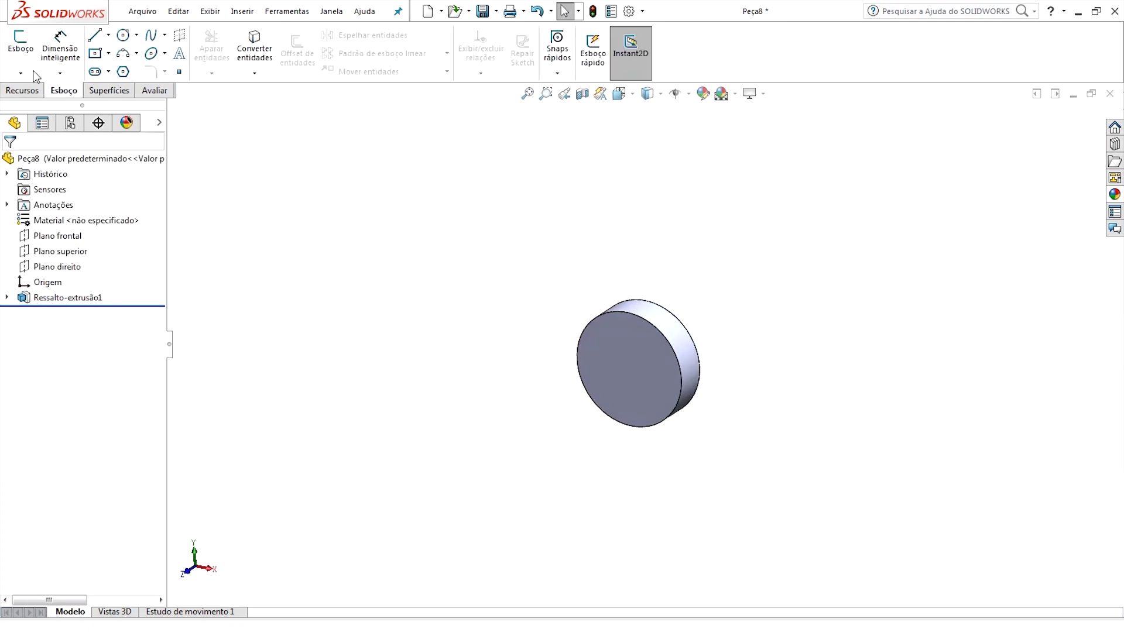
pyautogui.click(20, 44)
pyautogui.click(183, 111)
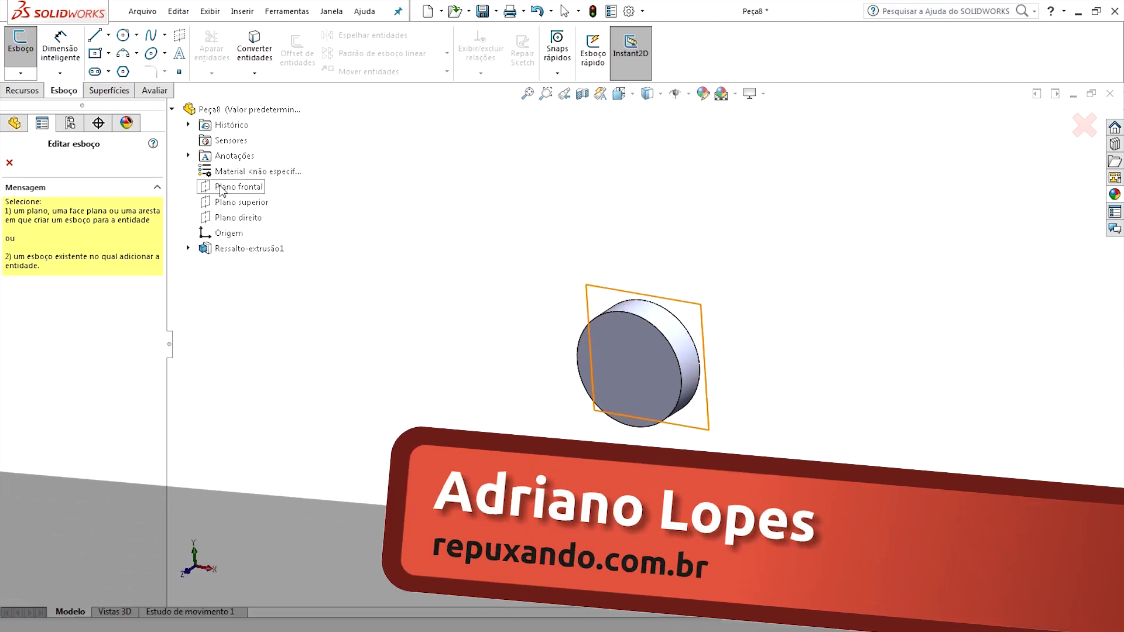
# Step: Draw a closed line profile of an upright strip rising from the disc on the front plane
pyautogui.click(249, 187)
pyautogui.click(94, 37)
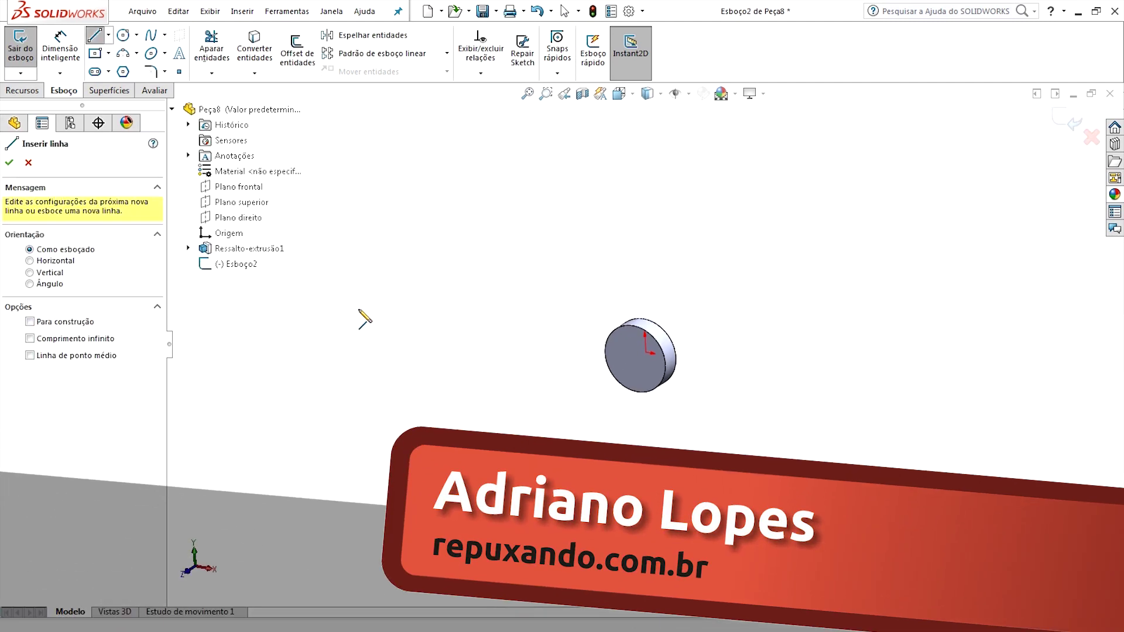
pyautogui.click(663, 369)
pyautogui.click(665, 151)
pyautogui.click(615, 150)
pyautogui.click(615, 374)
pyautogui.click(664, 411)
pyautogui.press('Escape')
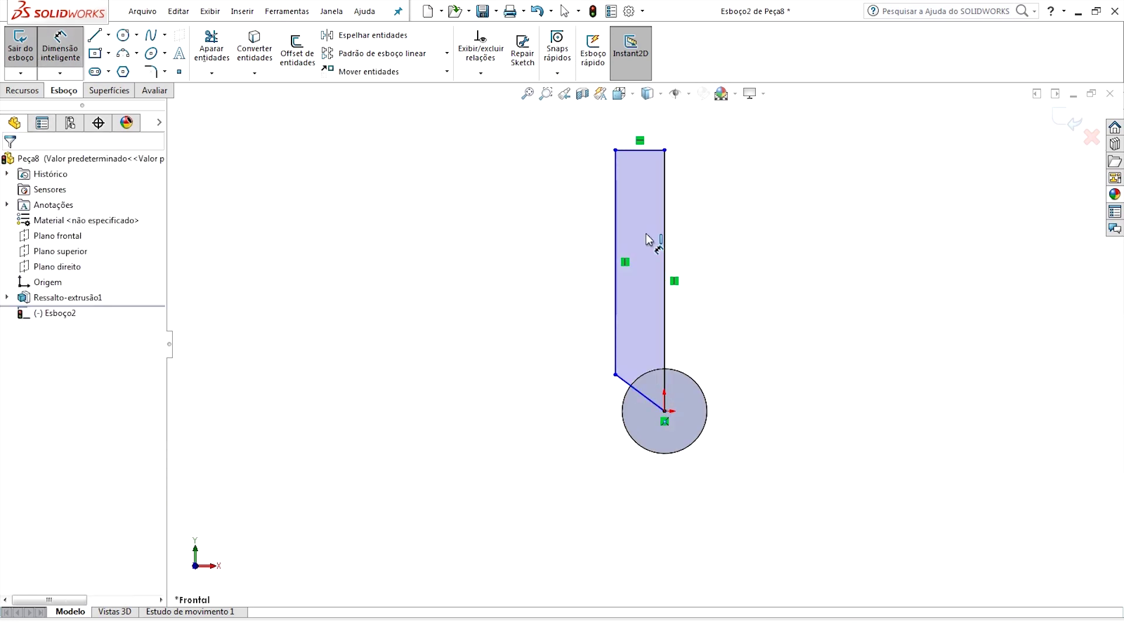
# Step: Dimension the strip's width to 9
pyautogui.click(615, 236)
pyautogui.click(665, 241)
pyautogui.click(729, 220)
pyautogui.write('9')
pyautogui.press('Return')
pyautogui.click(783, 291)
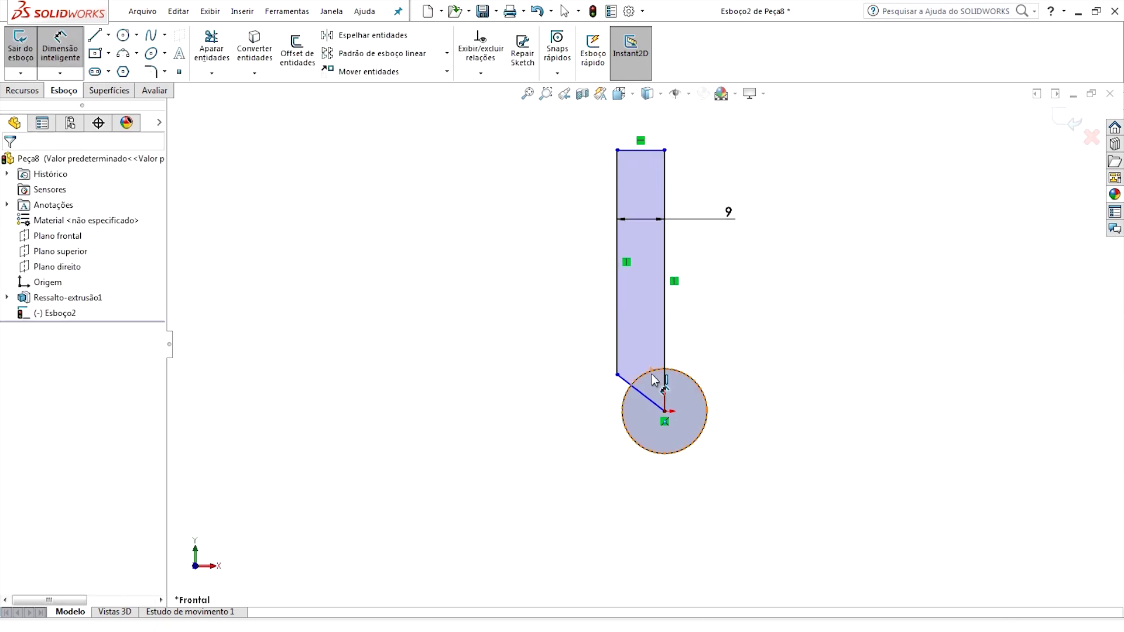
# Step: Add a 20° angle dimension to the diagonal line and place it to the right
pyautogui.click(650, 400)
pyautogui.click(798, 326)
pyautogui.press('Return')
pyautogui.press('Escape')
pyautogui.moveTo(420, 322); pyautogui.dragTo(807, 295)
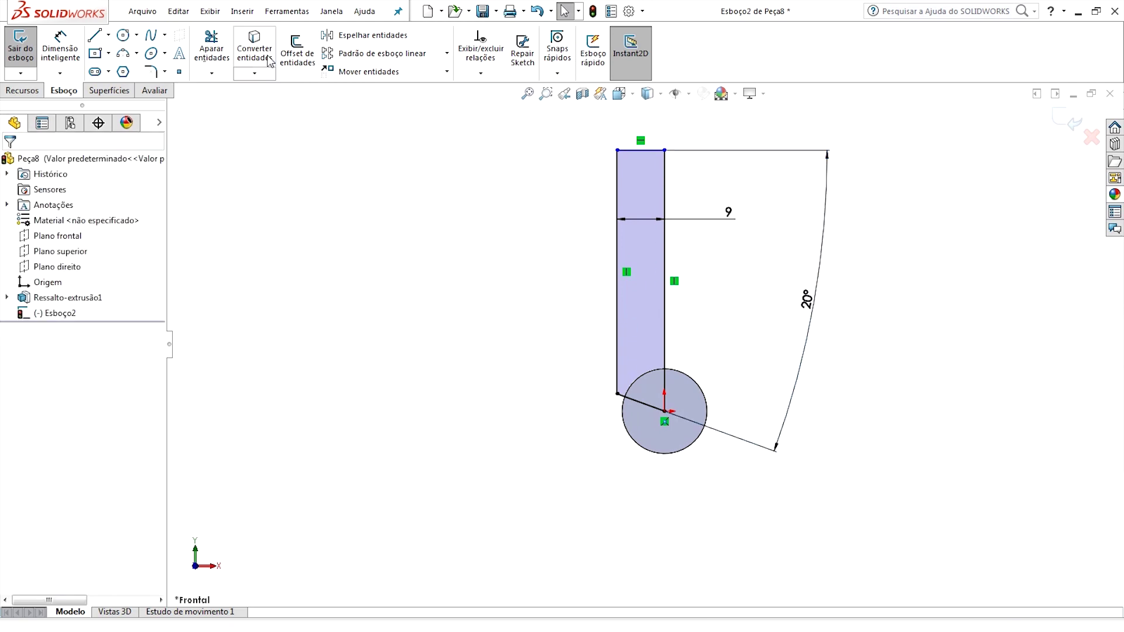
# Step: Convert the disc's edge into sketch geometry
pyautogui.click(703, 391)
pyautogui.press('Return')
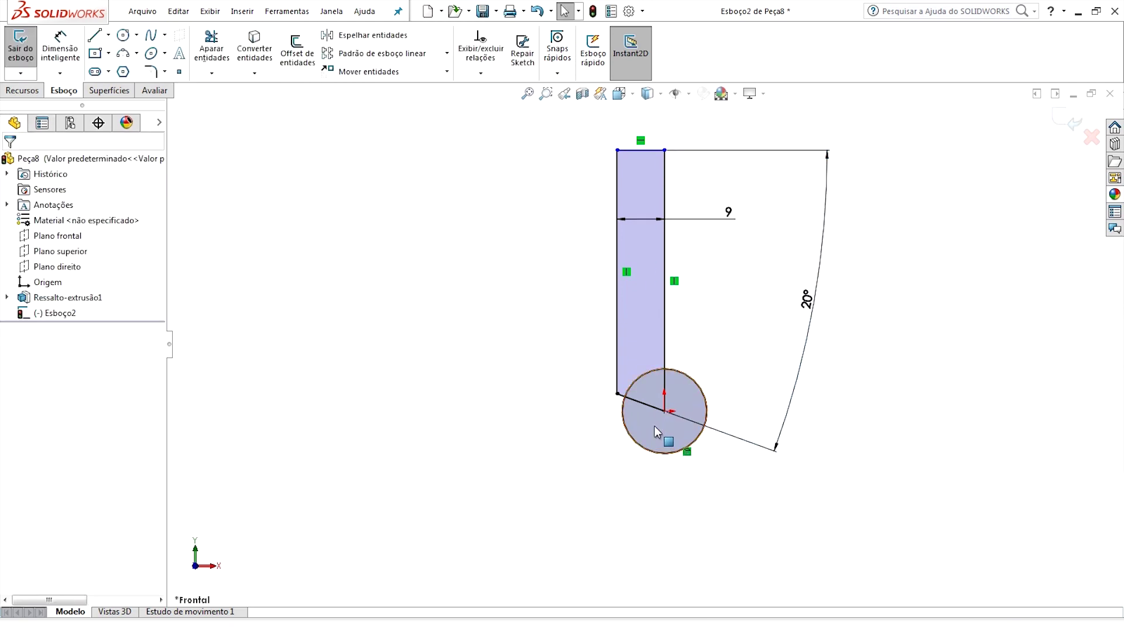
pyautogui.scroll(-5, 662, 398)
pyautogui.click(220, 43)
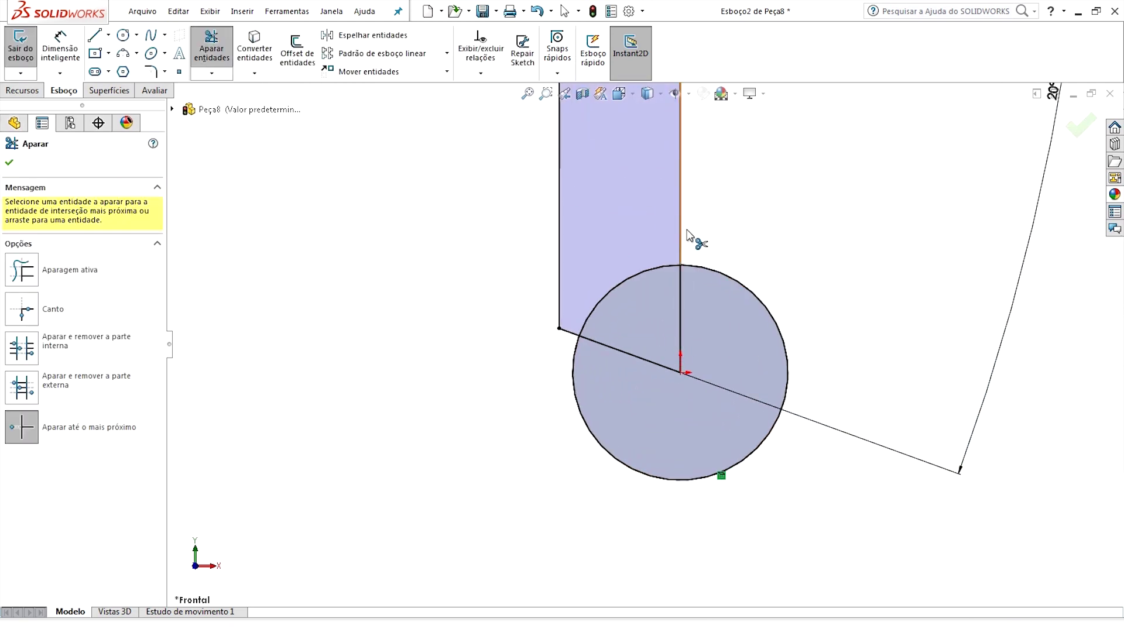
# Step: Trim the line inside the circle and make the lower-left segment coincident with the circle centre
pyautogui.click(680, 288)
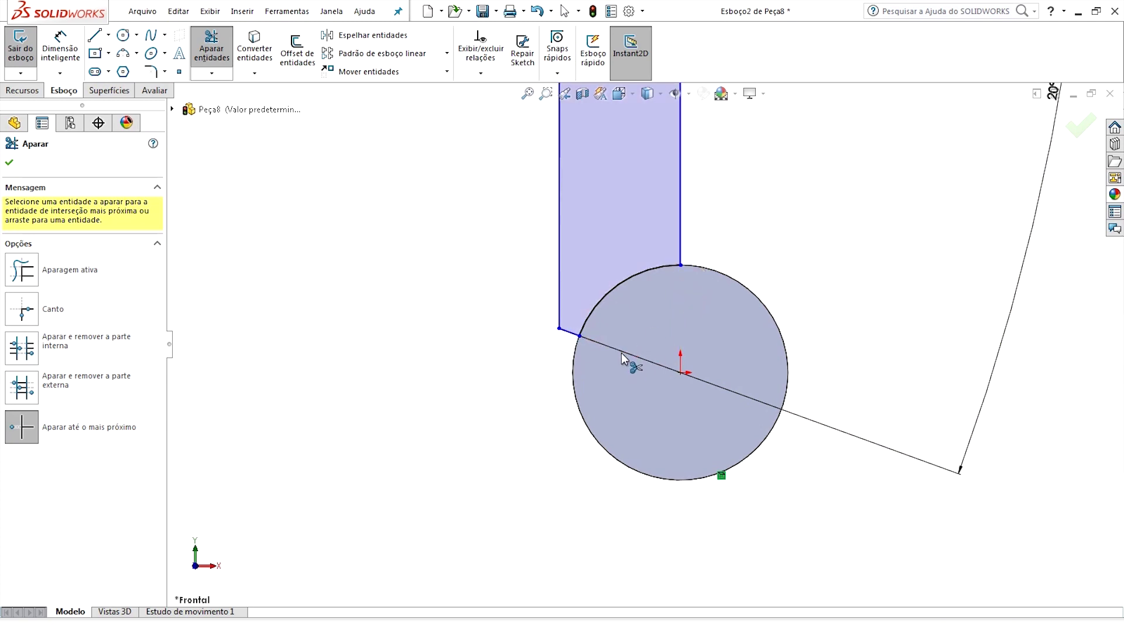
pyautogui.press('Escape')
pyautogui.click(568, 333)
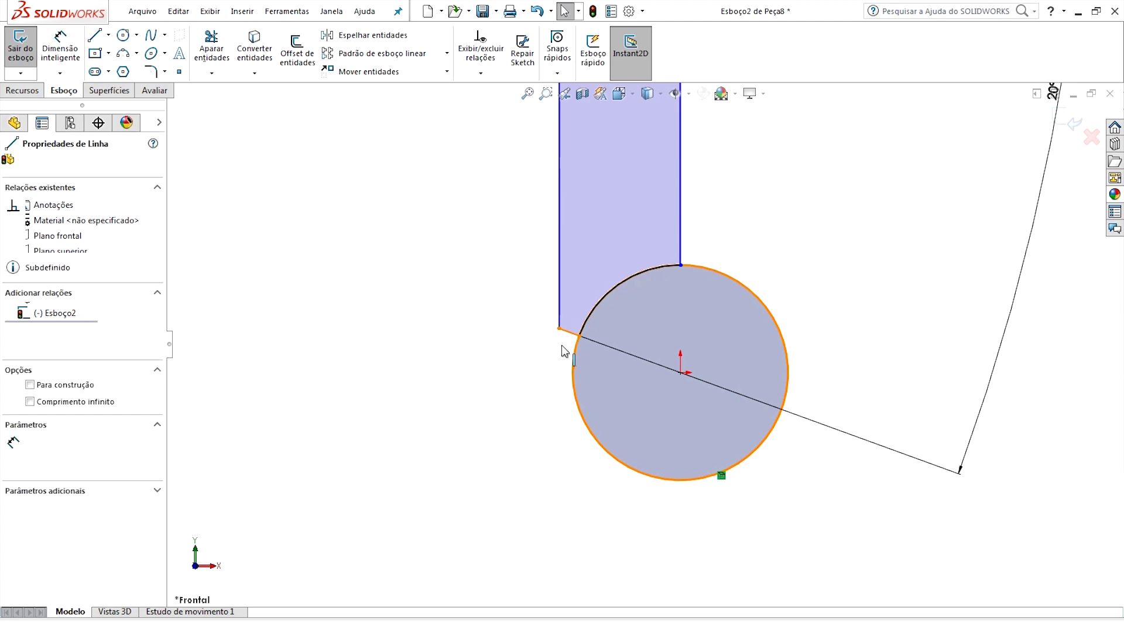
pyautogui.keyDown('ctrl'); pyautogui.click(681, 373); pyautogui.keyUp('ctrl')
pyautogui.click(722, 327)
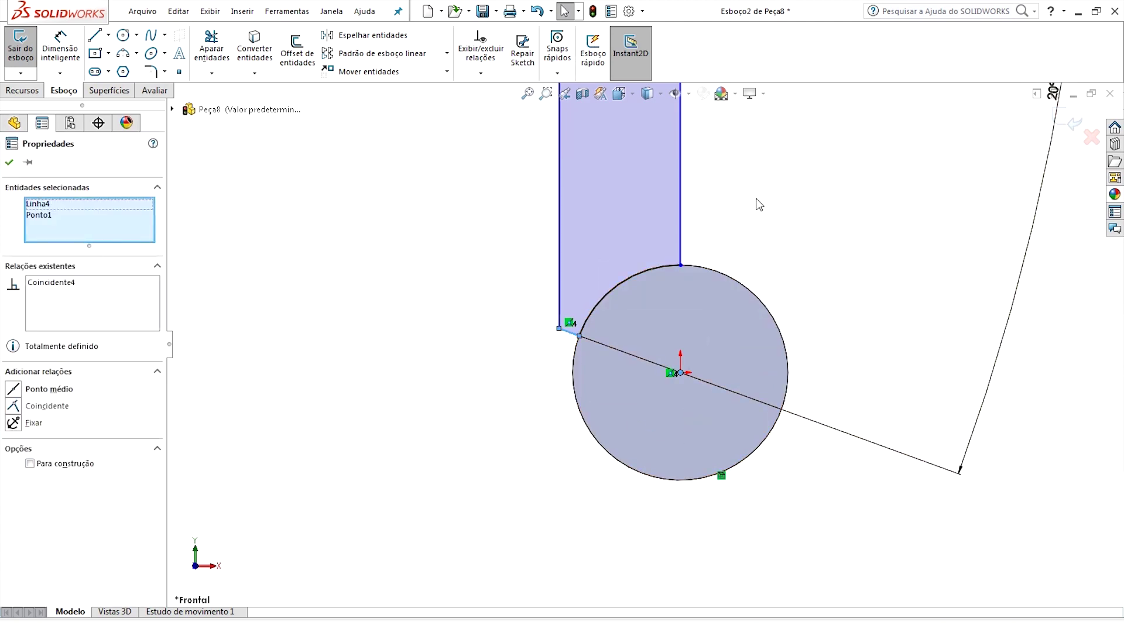
pyautogui.press('Escape')
pyautogui.press('f')
# Step: Dimension the strip's height to 57
pyautogui.click(55, 50)
pyautogui.click(581, 437)
pyautogui.click(597, 228)
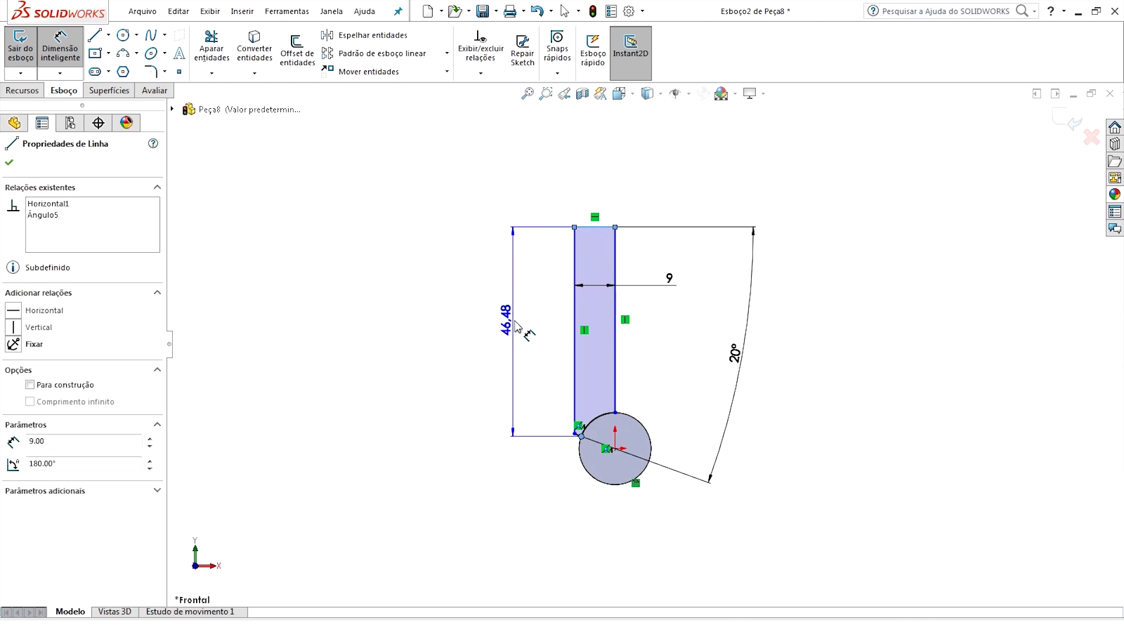
pyautogui.click(526, 335)
pyautogui.write('57')
pyautogui.press('Return')
pyautogui.press('Escape')
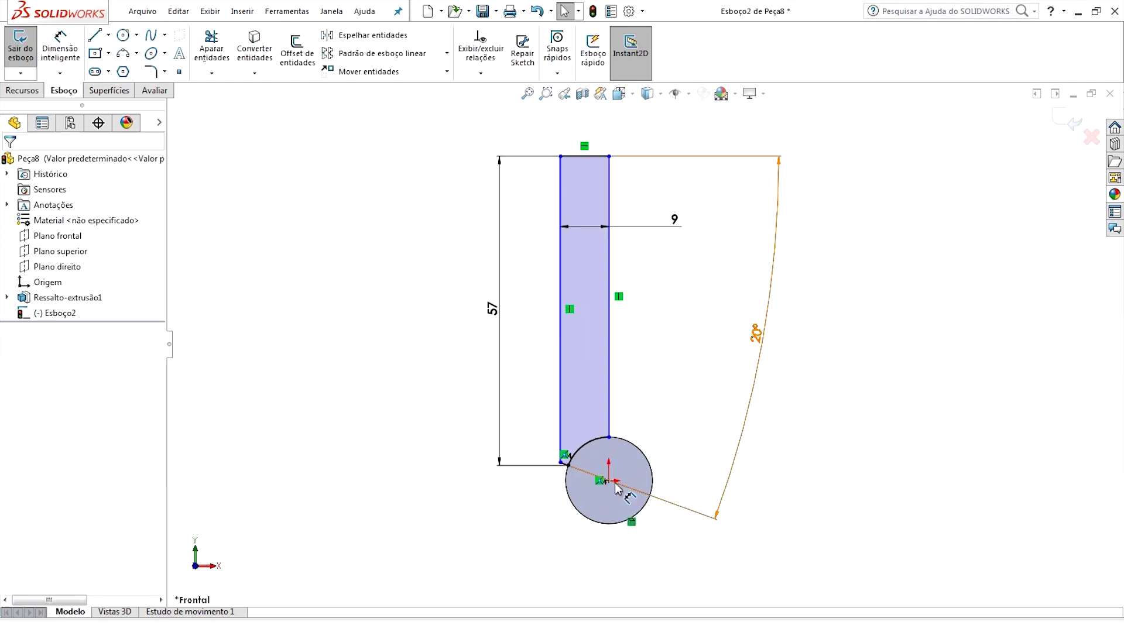
# Step: Make the strip's right edge coincident with the circle centre and exit the sketch
pyautogui.scroll(-4, 617, 476)
pyautogui.scroll(-4, 603, 454)
pyautogui.click(592, 445)
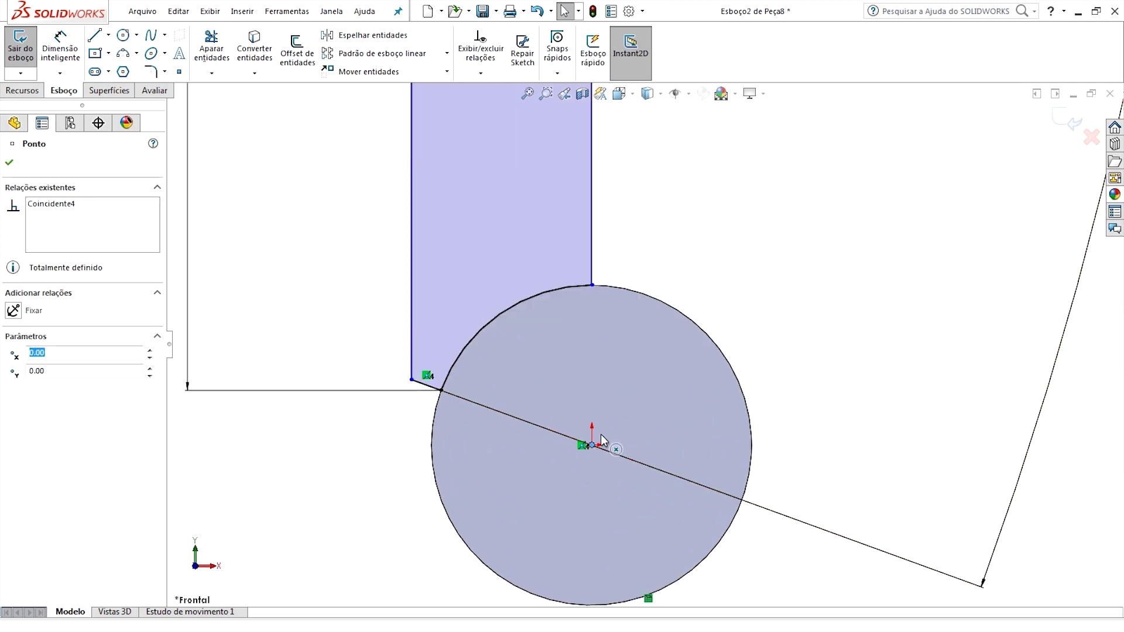
pyautogui.keyDown('ctrl'); pyautogui.click(591, 263); pyautogui.keyUp('ctrl')
pyautogui.click(634, 220)
pyautogui.scroll(5, 690, 309)
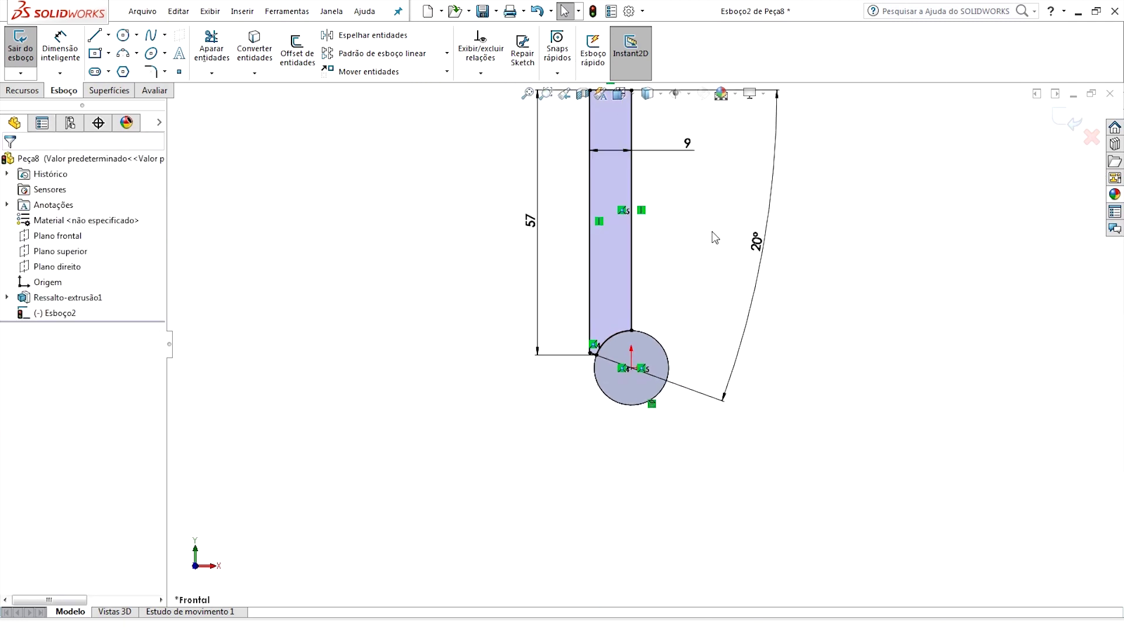
pyautogui.click(1073, 122)
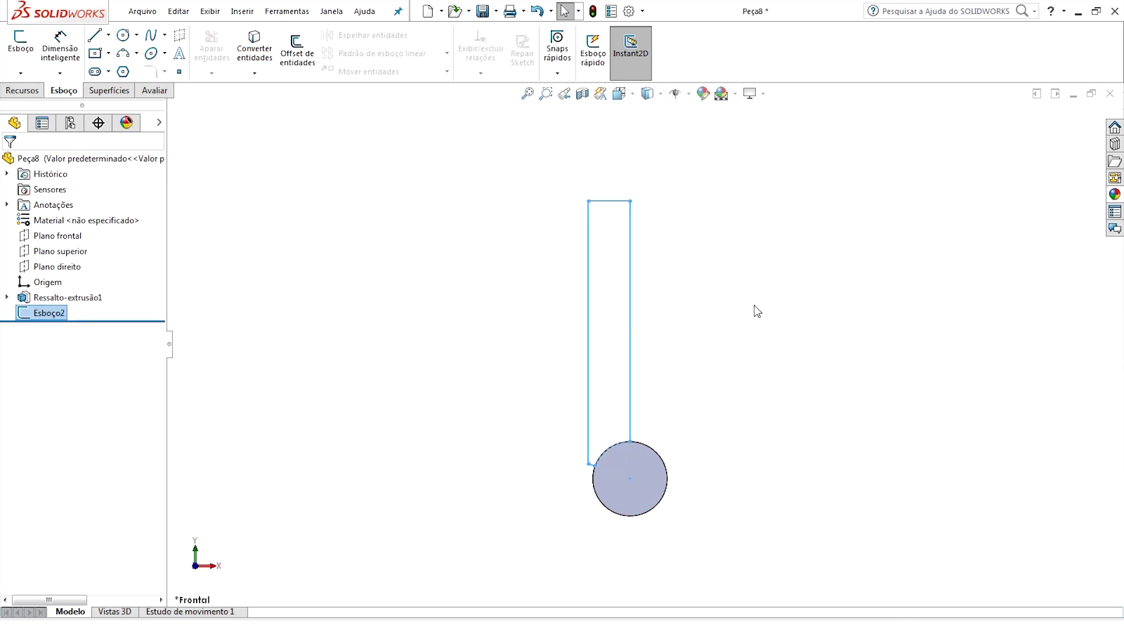
# Step: Extrude the strip profile 4.50 mm in both directions and orbit to inspect it
pyautogui.click(25, 69)
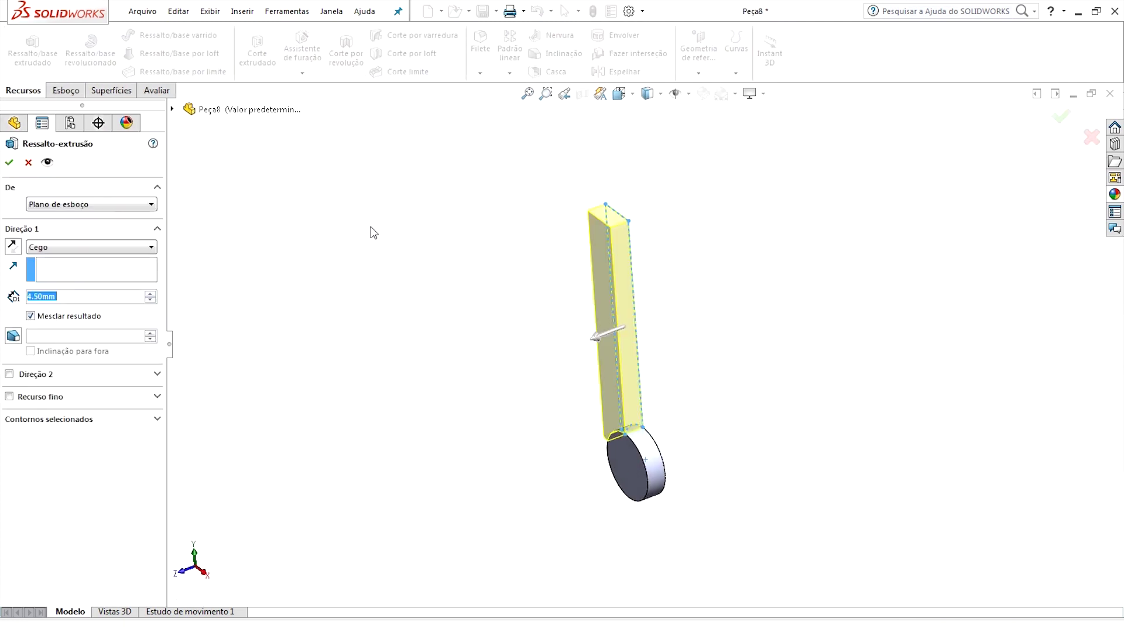
pyautogui.click(9, 375)
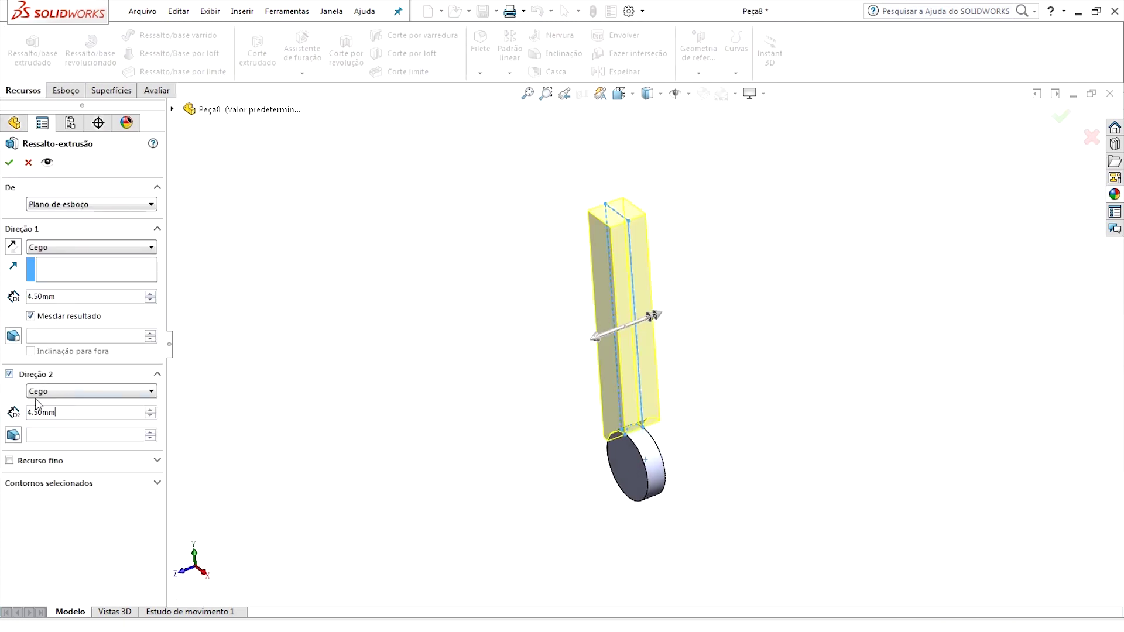
pyautogui.click(9, 162)
pyautogui.moveTo(644, 422)
pyautogui.mouseDown(button='middle')
pyautogui.moveTo(580, 410)
pyautogui.moveTo(748, 409)
pyautogui.moveTo(794, 329)
pyautogui.moveTo(754, 447)
pyautogui.mouseUp(button='middle')
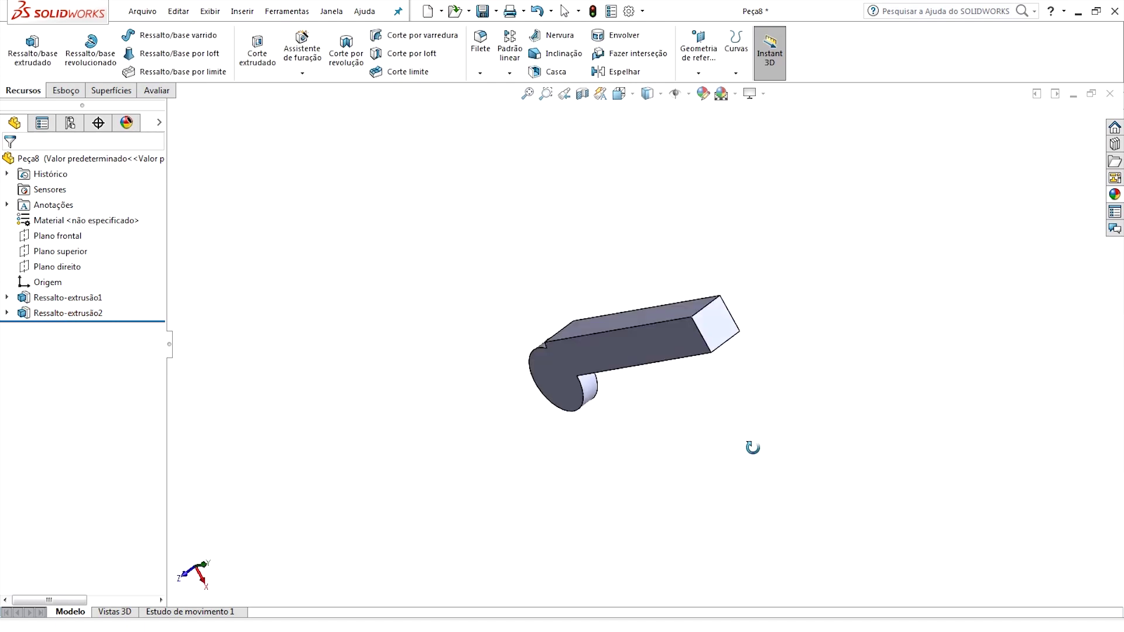
pyautogui.scroll(2, 754, 301)
# Step: Start a new sketch on the bar's end face
pyautogui.click(66, 90)
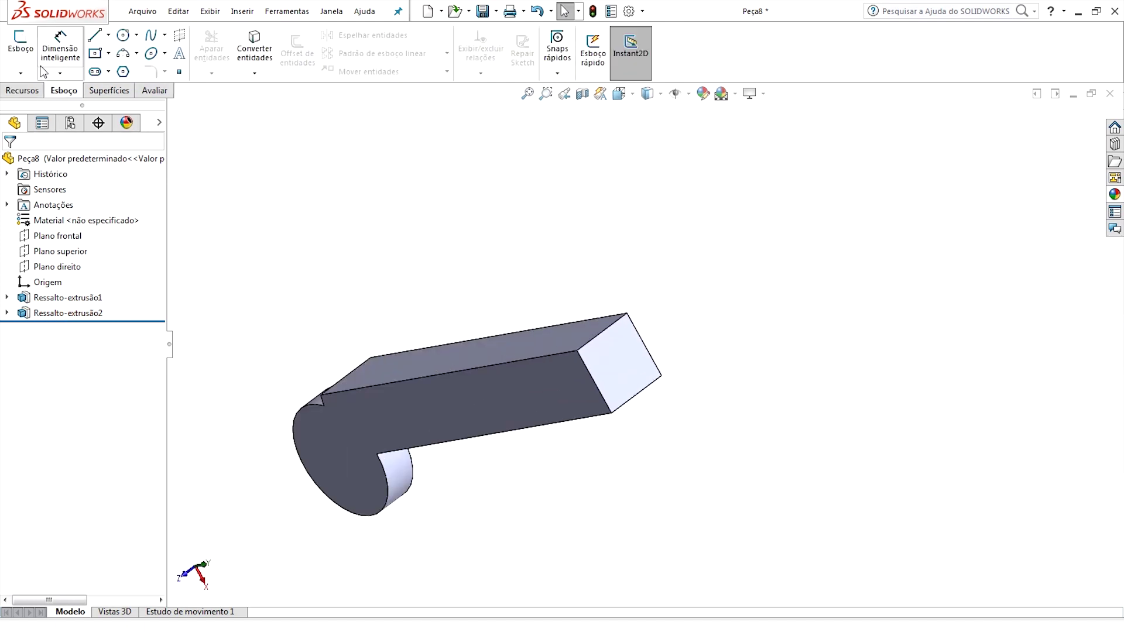
pyautogui.click(20, 50)
pyautogui.click(614, 365)
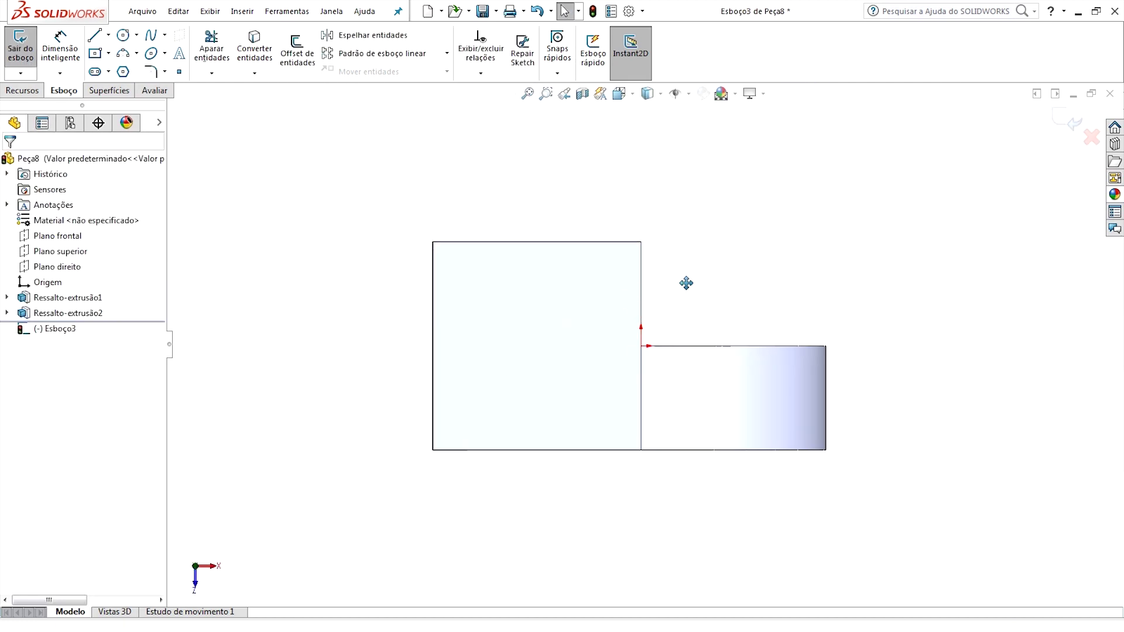
# Step: Draw a three-point arc and make its centre coincident with the origin
pyautogui.click(122, 54)
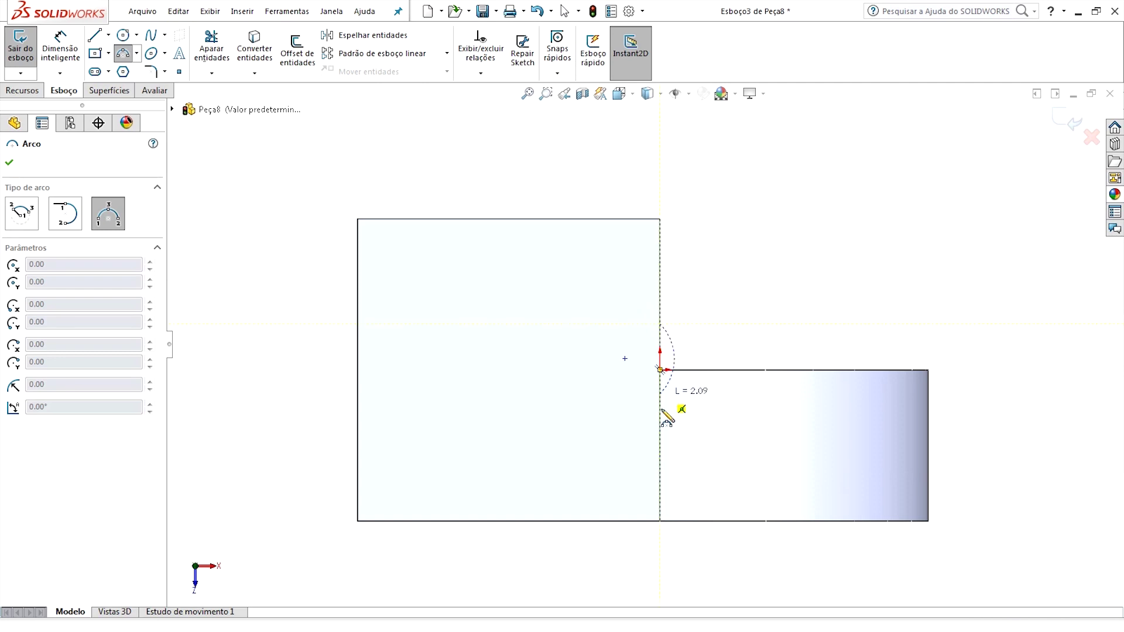
pyautogui.click(620, 371)
pyautogui.press('Escape')
pyautogui.scroll(-5, 666, 363)
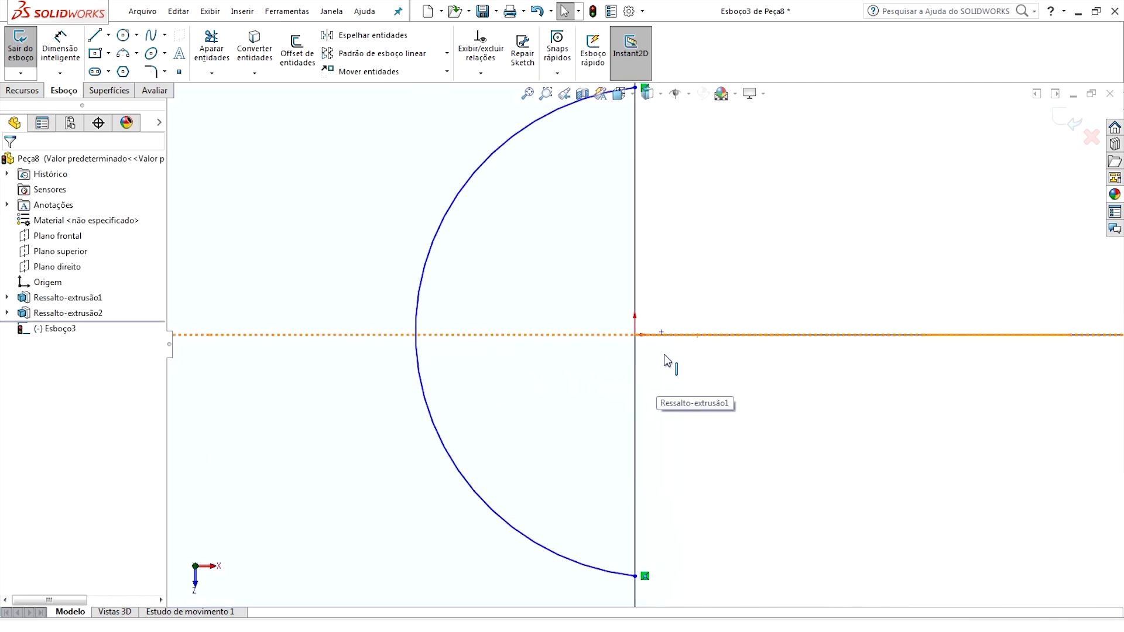
pyautogui.keyDown('ctrl'); pyautogui.click(660, 335); pyautogui.keyUp('ctrl')
pyautogui.click(743, 271)
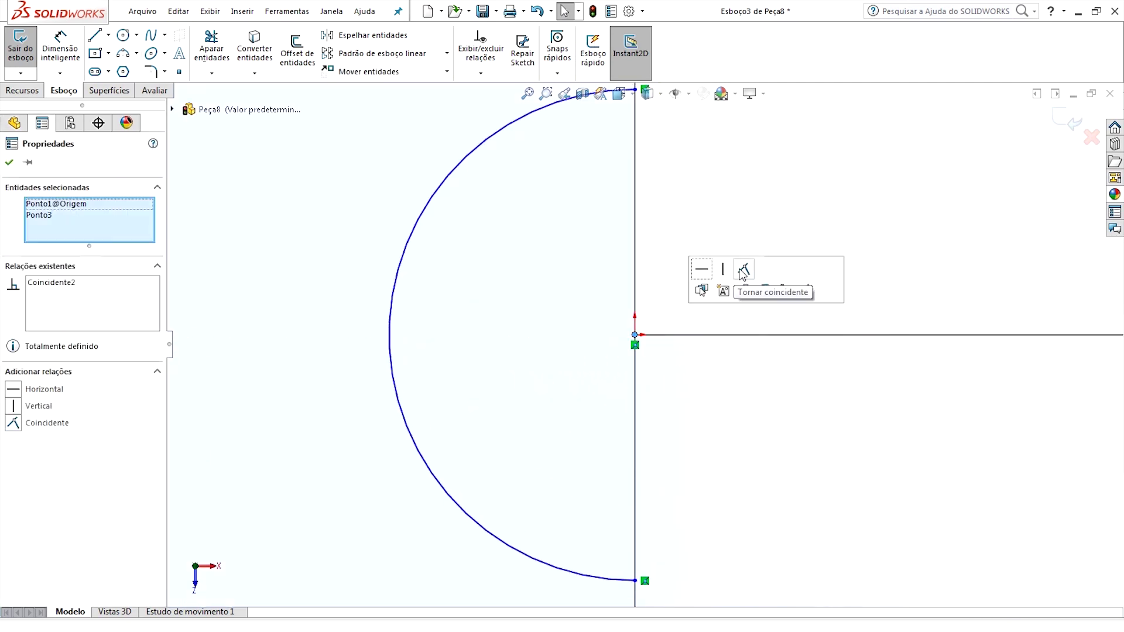
pyautogui.press('Escape')
pyautogui.scroll(5, 638, 337)
# Step: Dimension the arc to radius 1.5
pyautogui.click(60, 46)
pyautogui.click(556, 295)
pyautogui.click(462, 249)
pyautogui.write('1.5')
pyautogui.press('Return')
pyautogui.press('Escape')
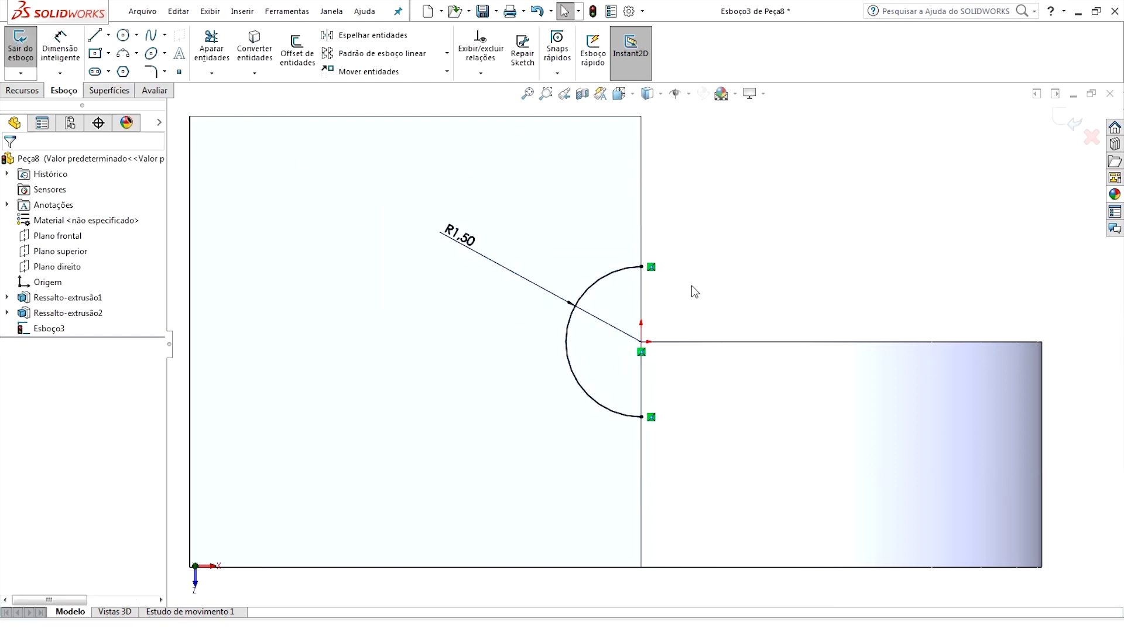
pyautogui.scroll(5, 694, 293)
# Step: Draw lines from the arc's end forming a closed rectangular outline around it
pyautogui.click(95, 35)
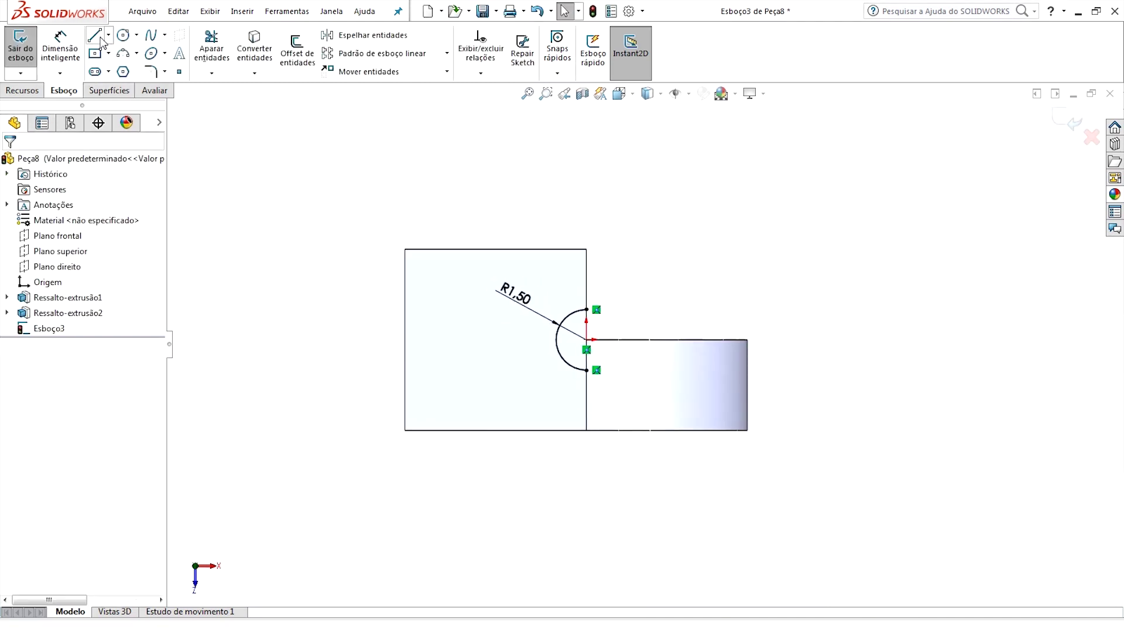
pyautogui.click(587, 309)
pyautogui.click(792, 310)
pyautogui.scroll(5, 643, 343)
pyautogui.click(704, 176)
pyautogui.click(444, 176)
pyautogui.click(438, 524)
pyautogui.click(704, 524)
pyautogui.click(705, 363)
pyautogui.scroll(3, 644, 365)
pyautogui.scroll(3, 644, 365)
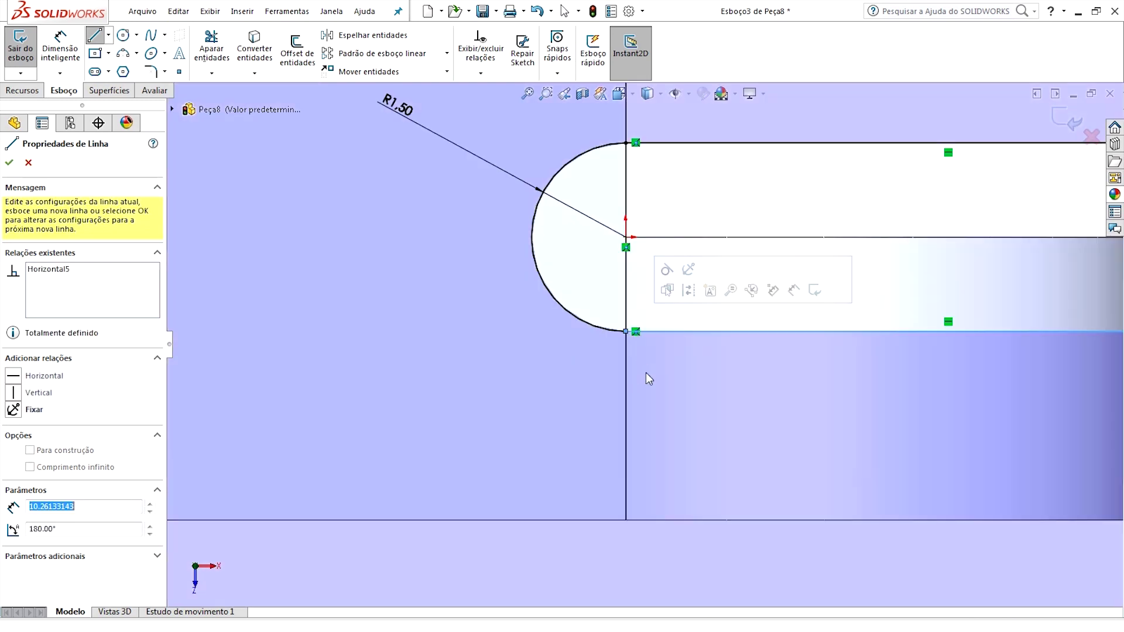
pyautogui.press('Escape')
pyautogui.scroll(-4, 721, 402)
pyautogui.scroll(-3, 715, 377)
# Step: Make the two right edges of the outline collinear
pyautogui.click(703, 293)
pyautogui.keyDown('ctrl'); pyautogui.click(703, 375); pyautogui.keyUp('ctrl')
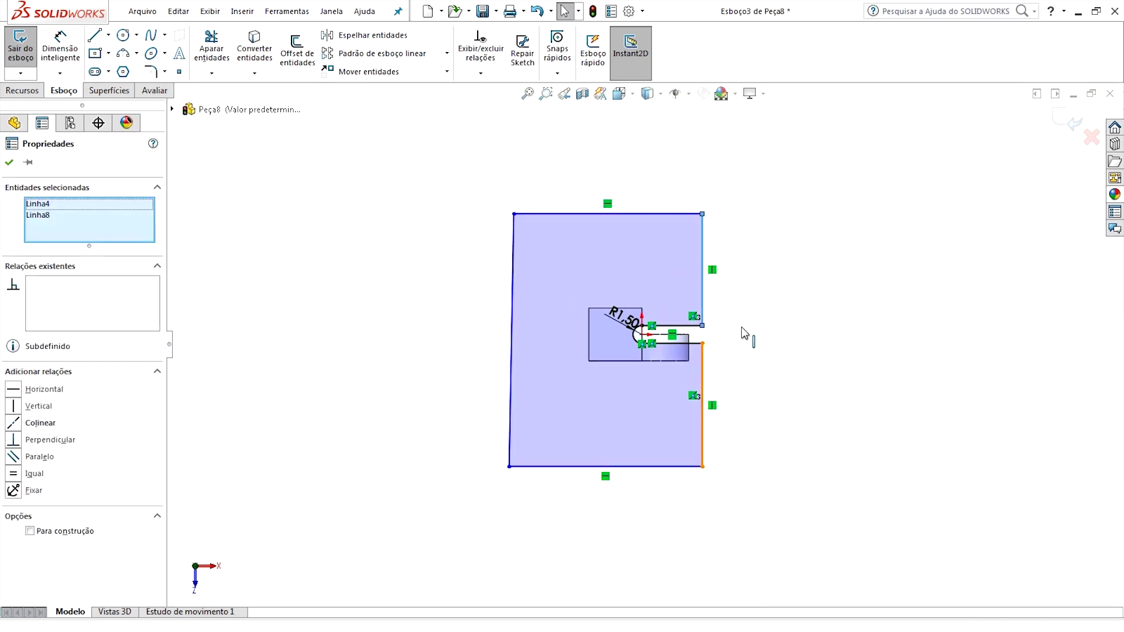
pyautogui.click(790, 301)
pyautogui.press('Escape')
pyautogui.click(75, 63)
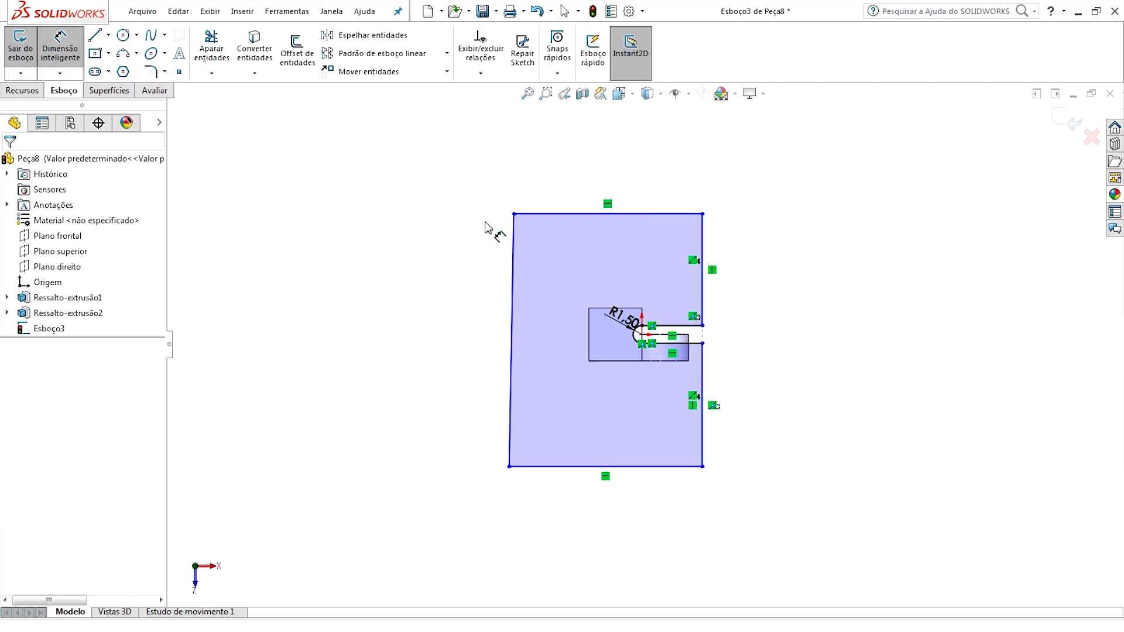
# Step: Dimension the profile's height to 50
pyautogui.click(553, 216)
pyautogui.click(538, 467)
pyautogui.click(468, 351)
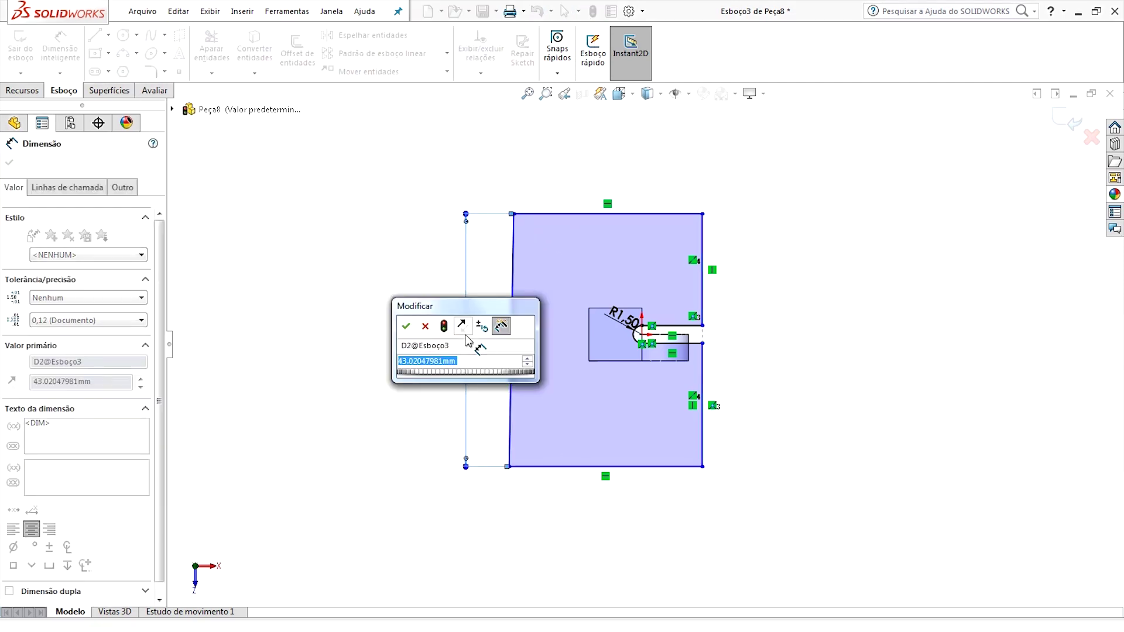
pyautogui.write('50')
pyautogui.press('Return')
pyautogui.press('Escape')
# Step: Make the left edge vertical and the two right segments equal length
pyautogui.click(511, 339)
pyautogui.click(572, 283)
pyautogui.press('Escape')
pyautogui.click(703, 374)
pyautogui.keyDown('ctrl'); pyautogui.click(703, 257); pyautogui.keyUp('ctrl')
pyautogui.click(849, 230)
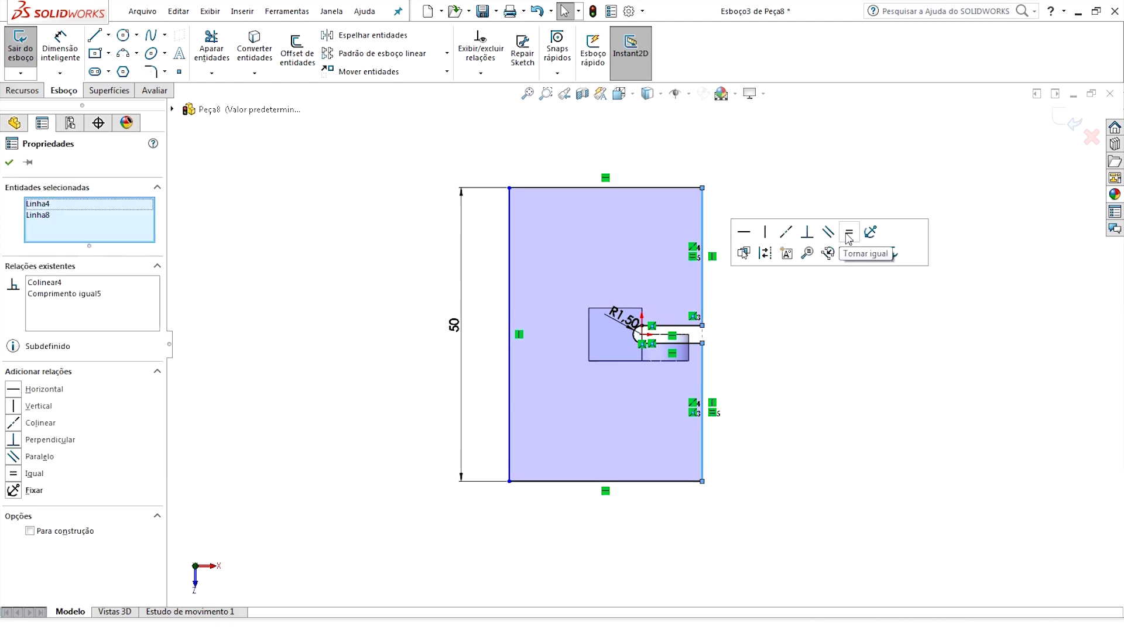
pyautogui.click(769, 169)
# Step: Drag the right edge outward, close the sketch, and orbit to an angled view
pyautogui.moveTo(704, 352); pyautogui.dragTo(717, 376)
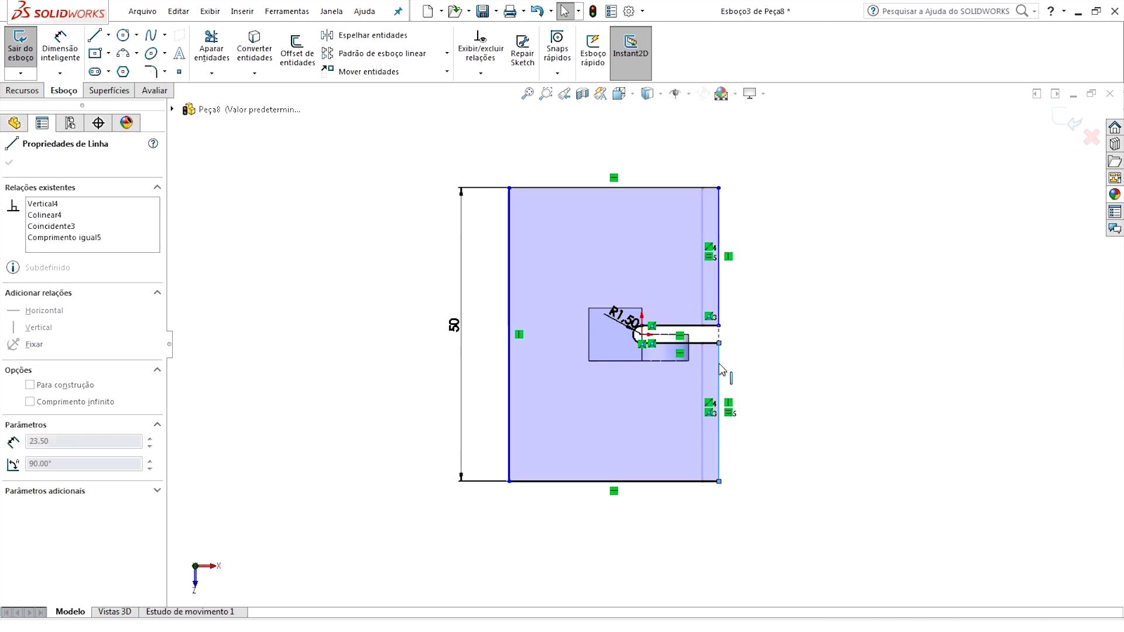
pyautogui.click(863, 412)
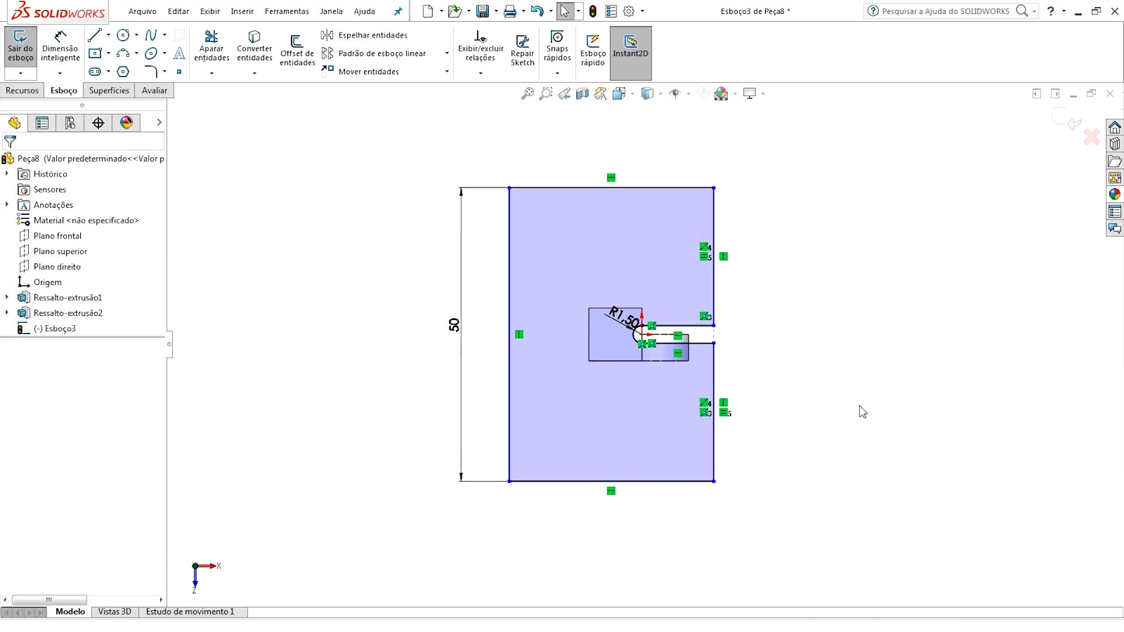
pyautogui.click(1066, 120)
pyautogui.moveTo(589, 289); pyautogui.dragTo(688, 403, button='middle')
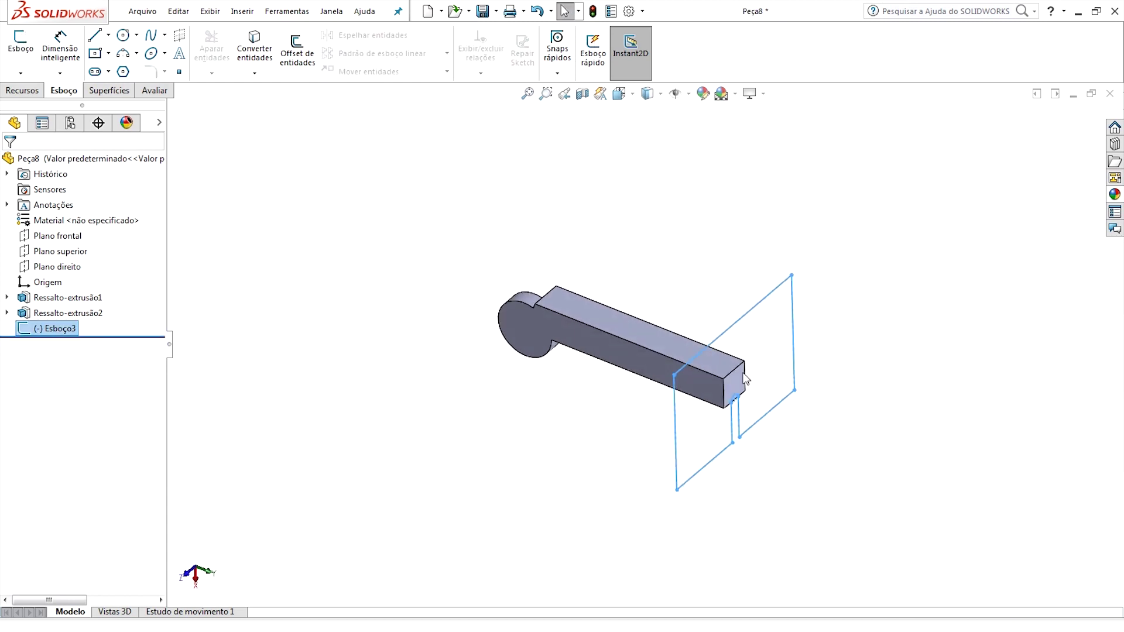
# Step: Start a new reference plane referenced to the bar's end face
pyautogui.scroll(-2, 688, 402)
pyautogui.scroll(-3, 660, 369)
pyautogui.scroll(6, 670, 389)
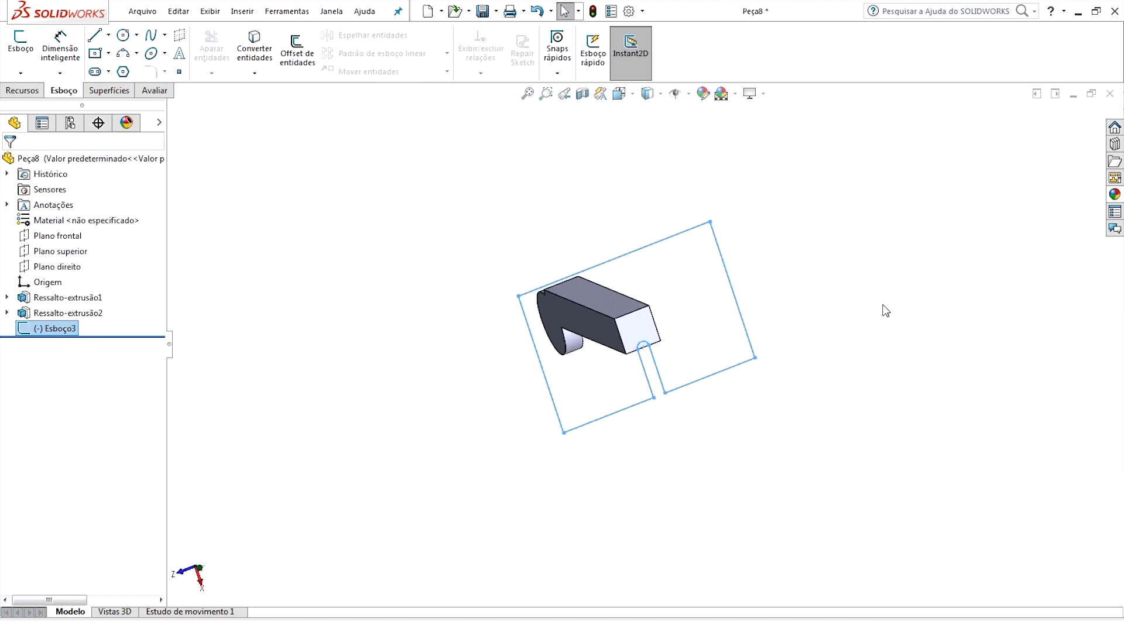
pyautogui.click(884, 308)
pyautogui.moveTo(883, 309); pyautogui.dragTo(720, 358, button='middle')
pyautogui.click(21, 91)
pyautogui.click(699, 53)
pyautogui.click(697, 91)
pyautogui.click(703, 365)
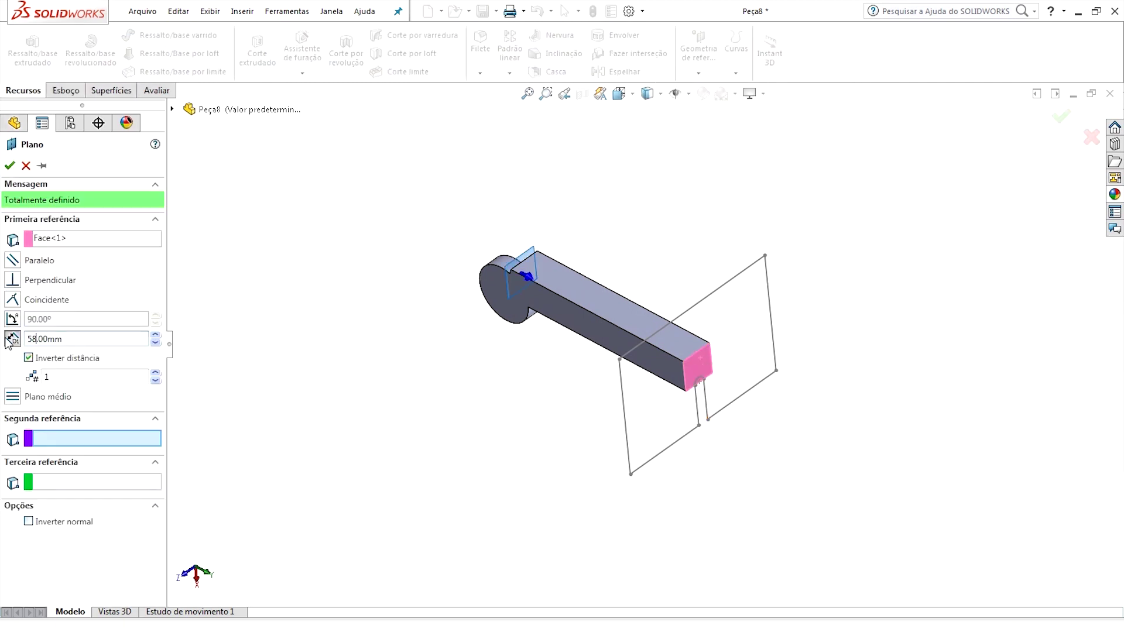
# Step: Offset the plane 58 mm back from the end face, creating Plano1, and select it
pyautogui.moveTo(513, 357); pyautogui.dragTo(492, 328, button='middle')
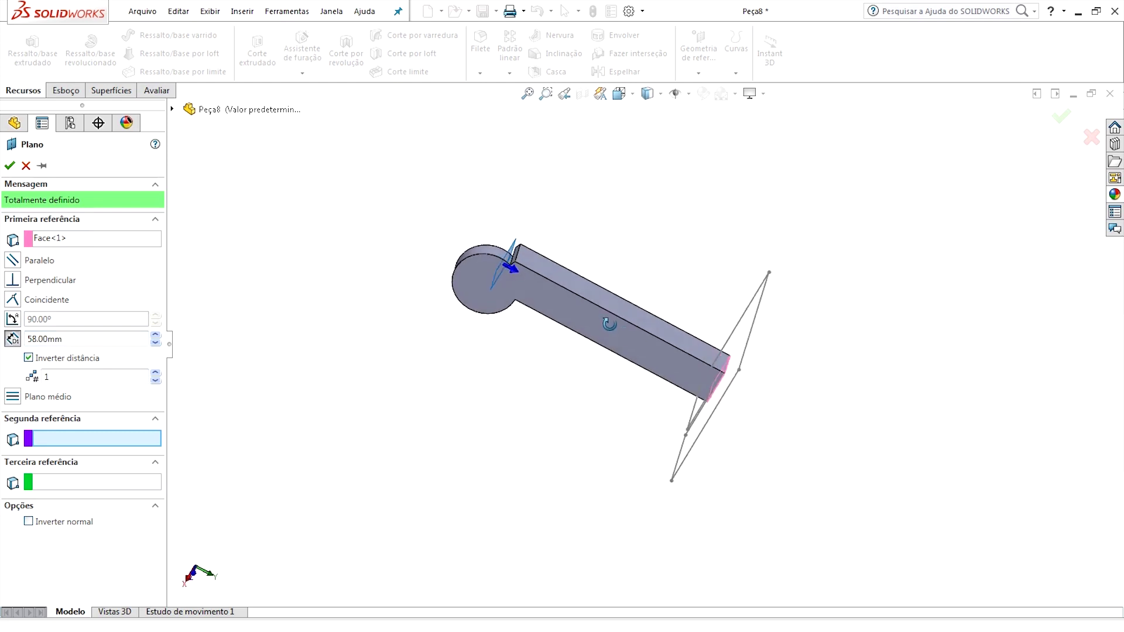
pyautogui.scroll(3, 469, 316)
pyautogui.scroll(3, 469, 316)
pyautogui.press('Return')
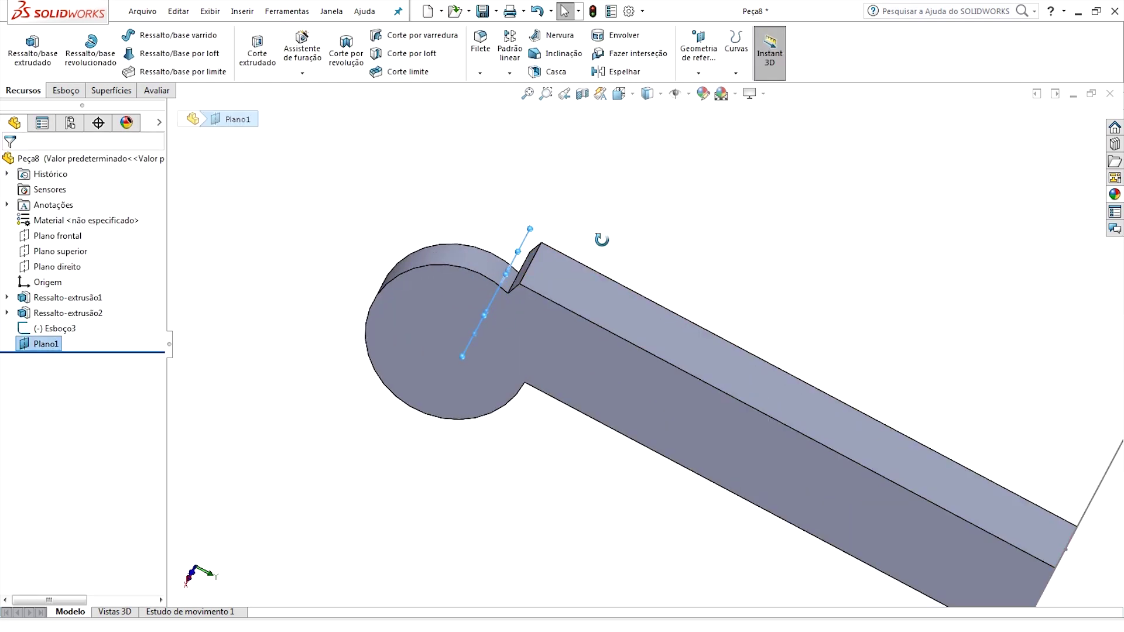
pyautogui.scroll(-2, 547, 193)
pyautogui.click(502, 239)
# Step: Start a sketch on Plano1 with a three-point arc of radius 8 on the left
pyautogui.click(64, 91)
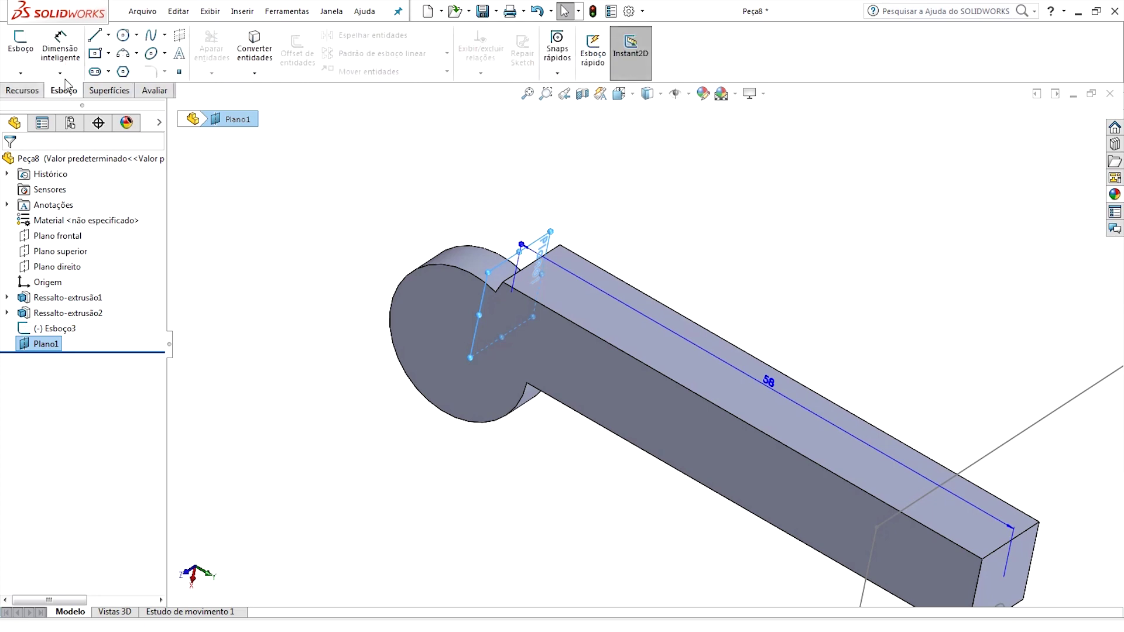
pyautogui.click(20, 56)
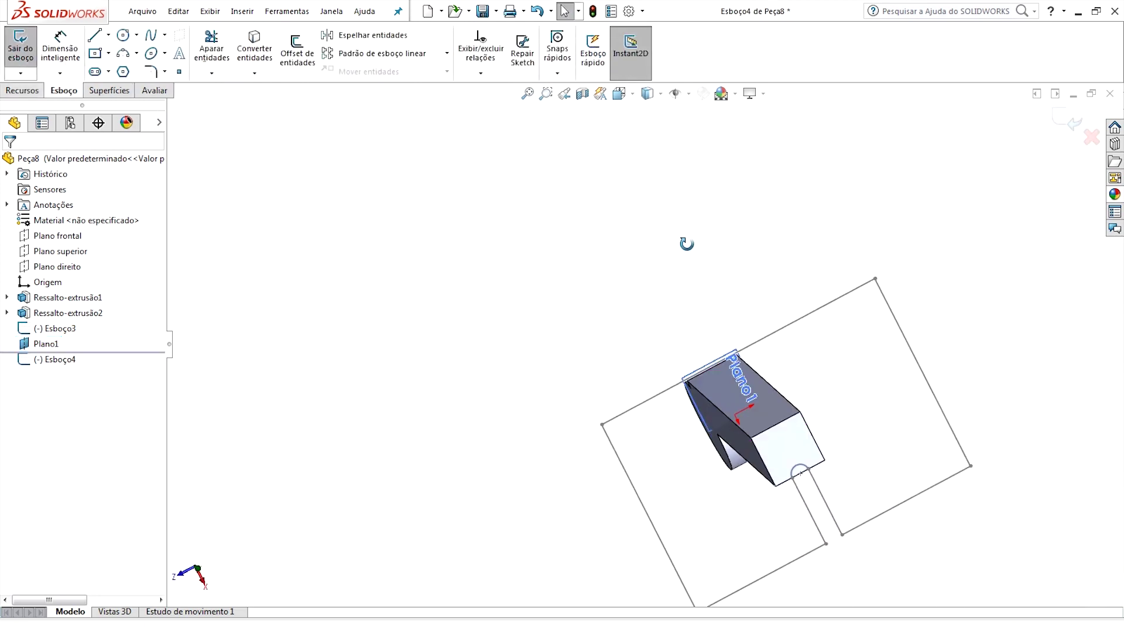
pyautogui.click(130, 58)
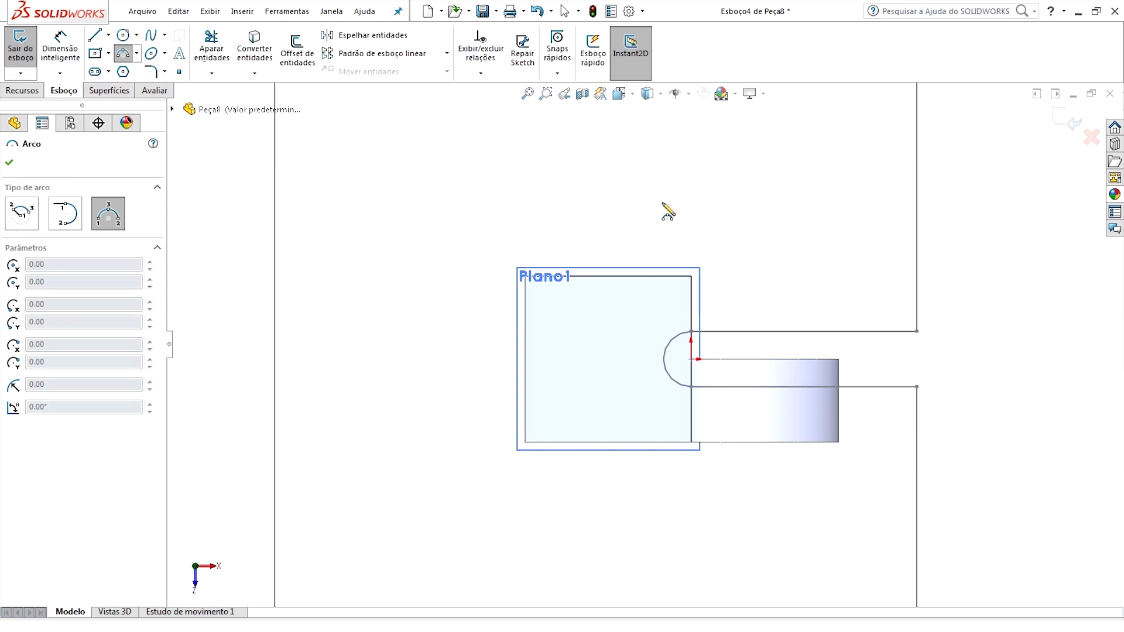
pyautogui.click(662, 549)
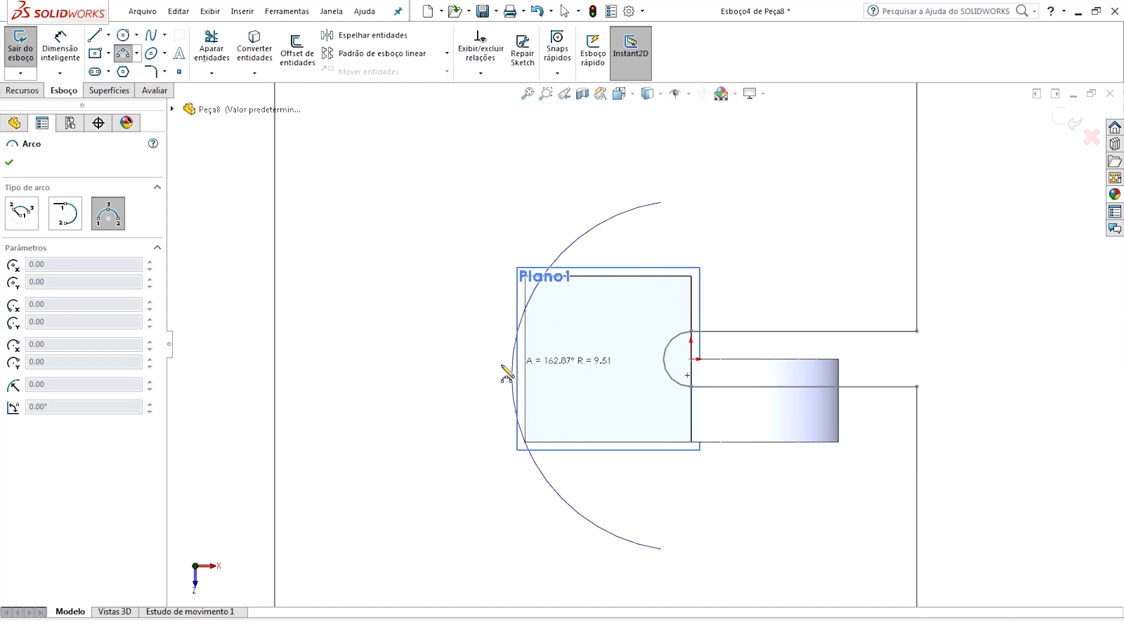
pyautogui.click(472, 375)
pyautogui.moveTo(473, 375); pyautogui.dragTo(486, 328, button='right')
pyautogui.click(488, 322)
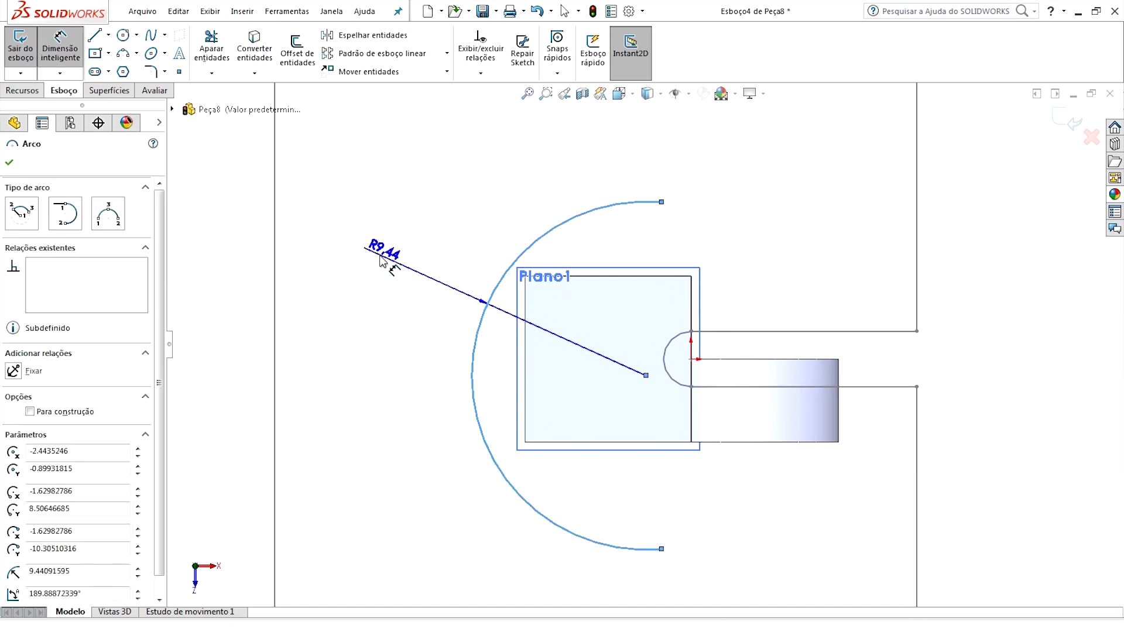
pyautogui.click(377, 249)
pyautogui.write('8')
pyautogui.press('Return')
pyautogui.press('Escape')
pyautogui.scroll(3, 645, 346)
pyautogui.keyDown('ctrl'); pyautogui.moveTo(722, 321); pyautogui.dragTo(668, 313, button='middle'); pyautogui.keyUp('ctrl')
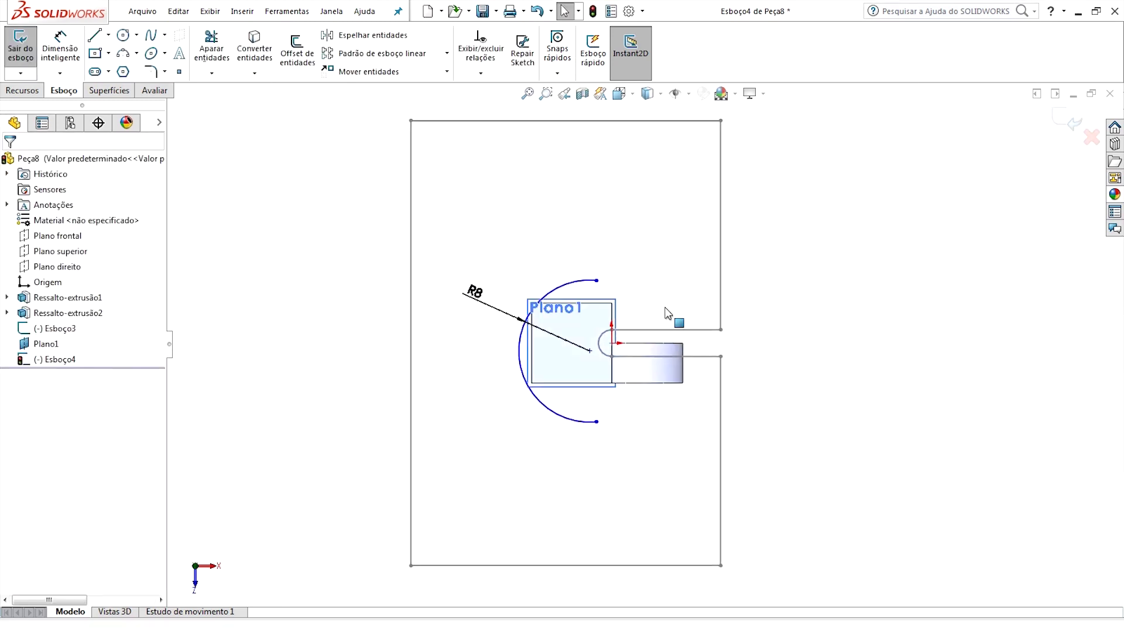
# Step: Draw the line outline around the arc, closing the profile at the arc's lower end
pyautogui.click(95, 36)
pyautogui.click(597, 280)
pyautogui.click(729, 281)
pyautogui.press('z')
pyautogui.click(705, 178)
pyautogui.click(474, 178)
pyautogui.click(474, 506)
pyautogui.click(704, 507)
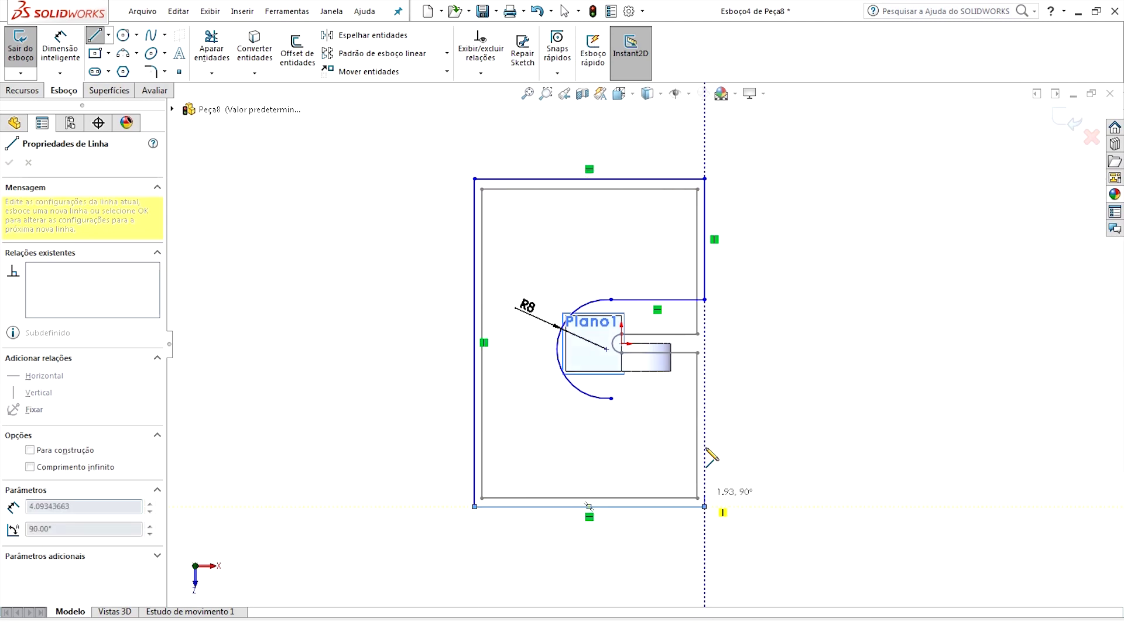
pyautogui.click(704, 399)
# Step: Make the arc tangent to both the bottom and top lines
pyautogui.click(611, 399)
pyautogui.press('Escape')
pyautogui.click(580, 390)
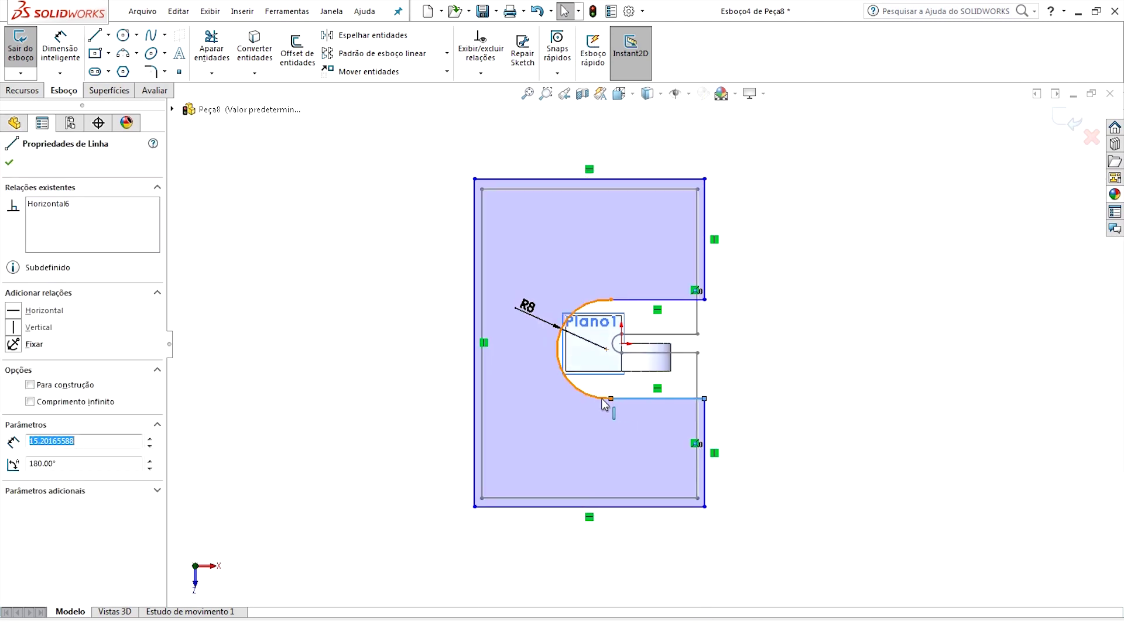
pyautogui.keyDown('ctrl'); pyautogui.click(656, 398); pyautogui.keyUp('ctrl')
pyautogui.click(643, 335)
pyautogui.click(655, 301)
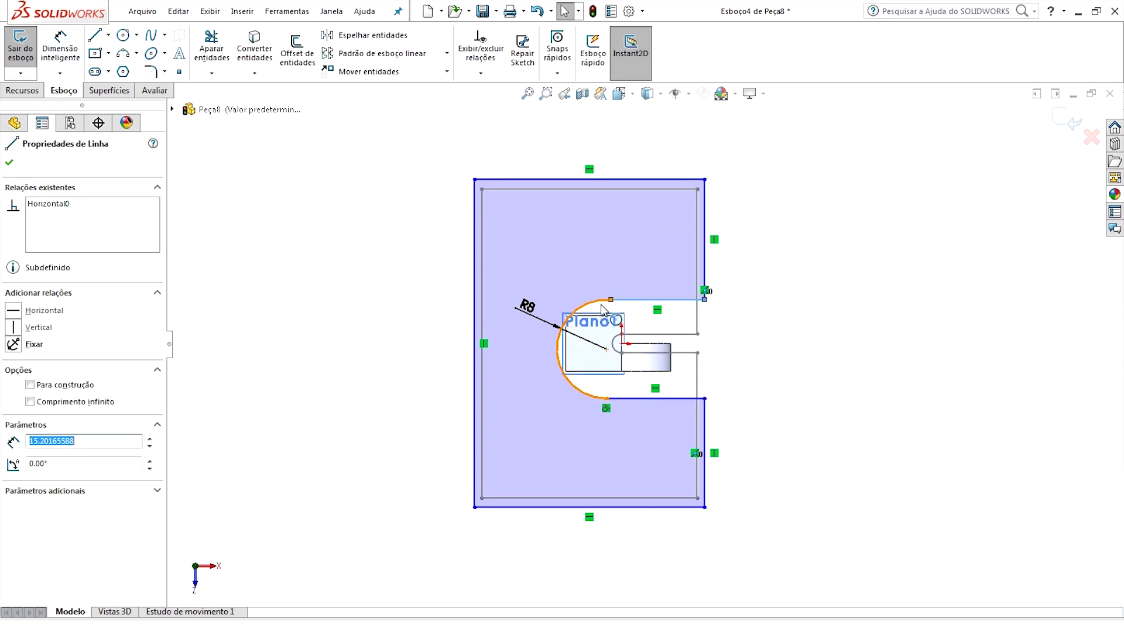
pyautogui.keyDown('ctrl'); pyautogui.click(586, 302); pyautogui.keyUp('ctrl')
pyautogui.click(642, 241)
pyautogui.press('Escape')
# Step: Make the two right vertical lines equal and widen the profile's right edge
pyautogui.click(704, 431)
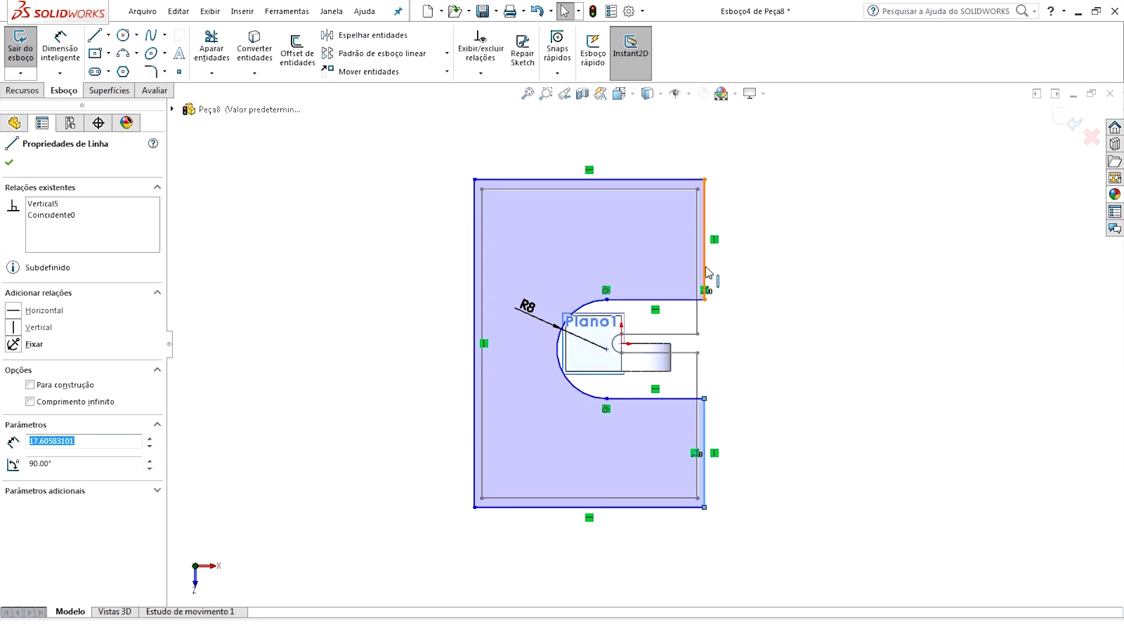
pyautogui.keyDown('ctrl'); pyautogui.click(704, 264); pyautogui.keyUp('ctrl')
pyautogui.click(852, 204)
pyautogui.click(712, 422)
pyautogui.moveTo(708, 421)
pyautogui.mouseDown()
pyautogui.moveTo(716, 432)
pyautogui.moveTo(701, 425)
pyautogui.mouseUp()
pyautogui.click(838, 462)
pyautogui.click(789, 468)
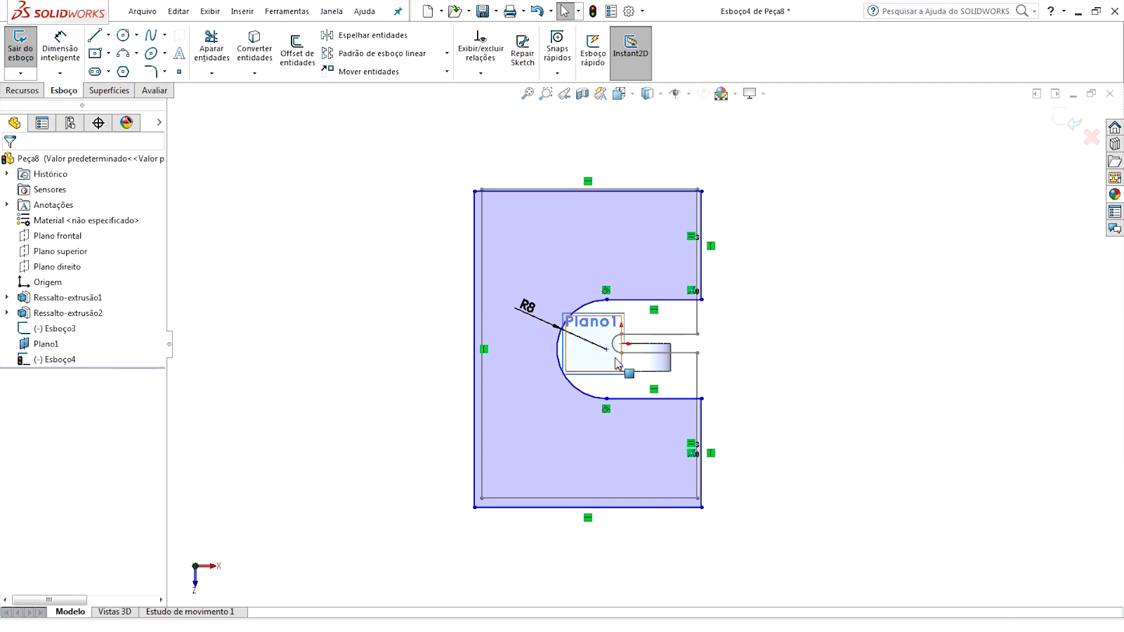
pyautogui.scroll(-3, 618, 364)
# Step: Draw a horizontal construction line from the arc centre
pyautogui.press('l')
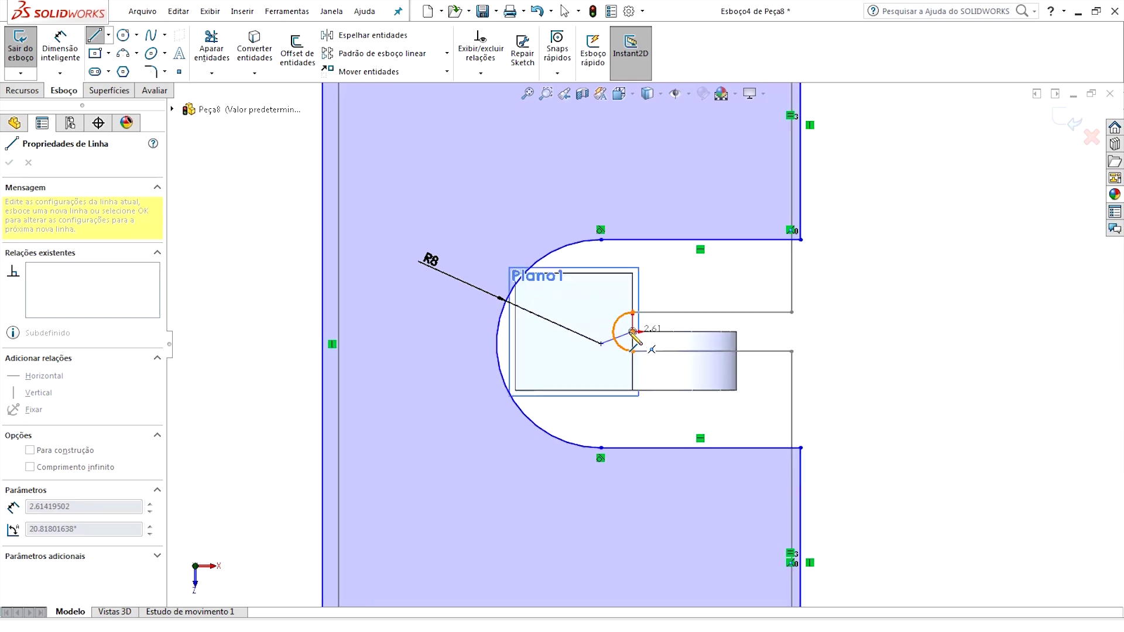
pyautogui.scroll(-3, 632, 333)
pyautogui.click(648, 339)
pyautogui.press('Escape')
pyautogui.click(30, 385)
pyautogui.click(603, 356)
pyautogui.click(650, 294)
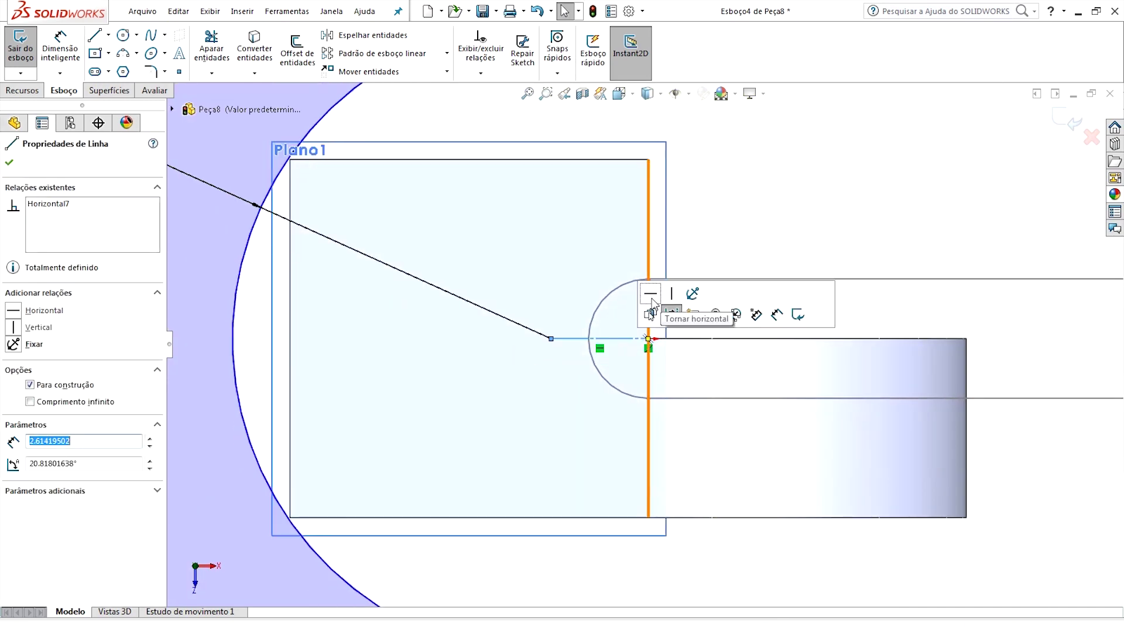
pyautogui.click(680, 259)
pyautogui.press('f')
# Step: Dimension the construction line to 3 mm
pyautogui.press('d')
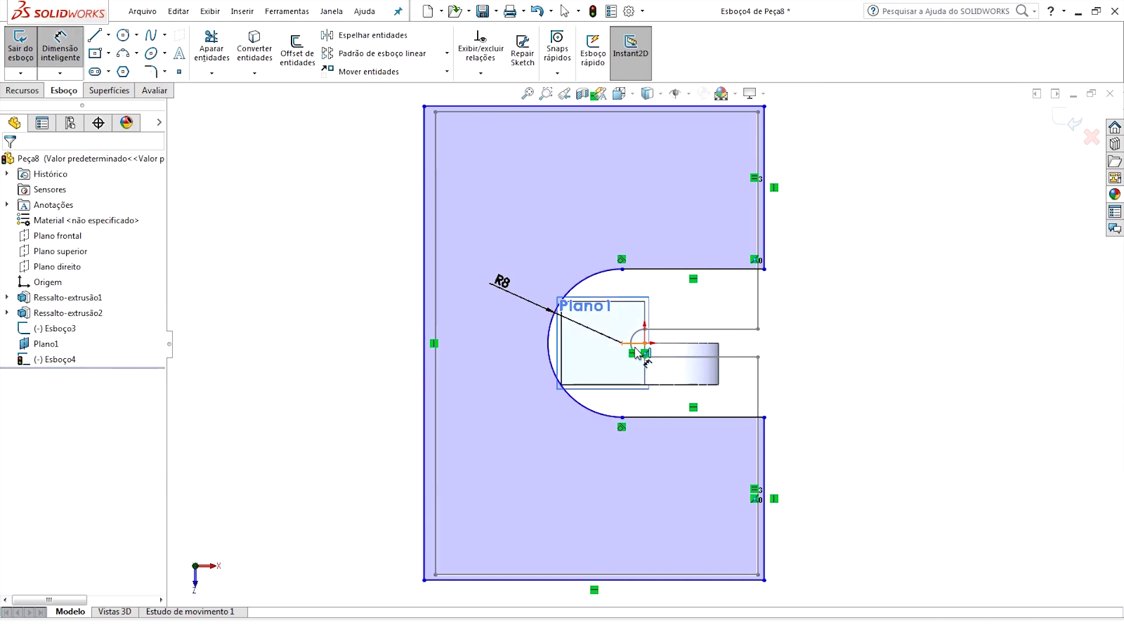
pyautogui.click(636, 353)
pyautogui.scroll(2, 650, 264)
pyautogui.click(675, 262)
pyautogui.press('Return')
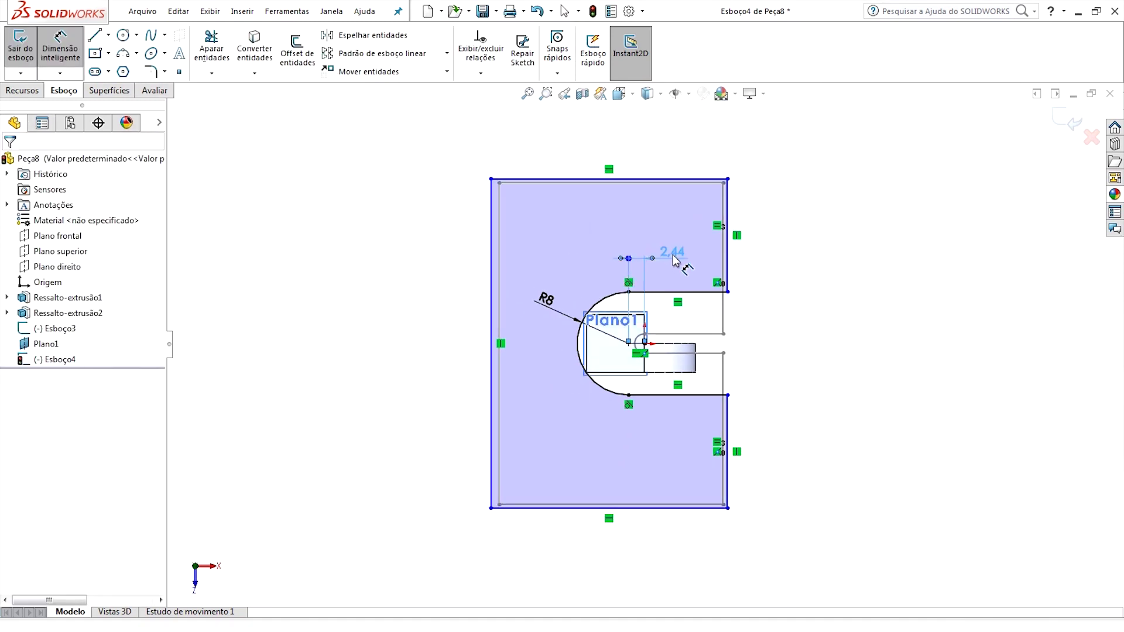
pyautogui.doubleClick(674, 257)
pyautogui.write('3')
pyautogui.press('Return')
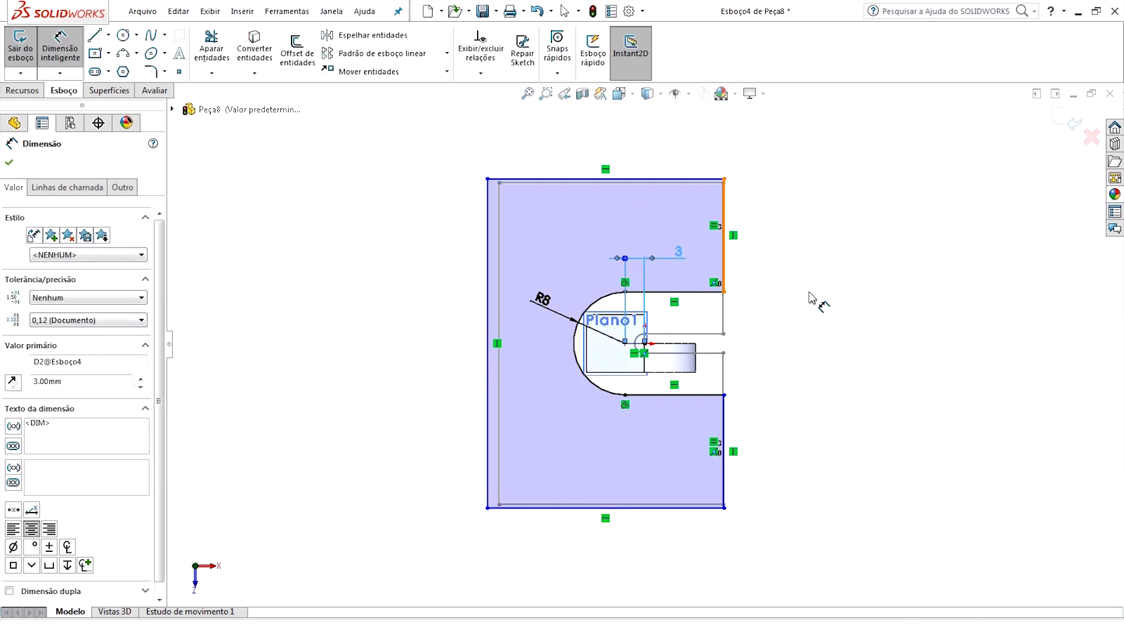
pyautogui.press('Escape')
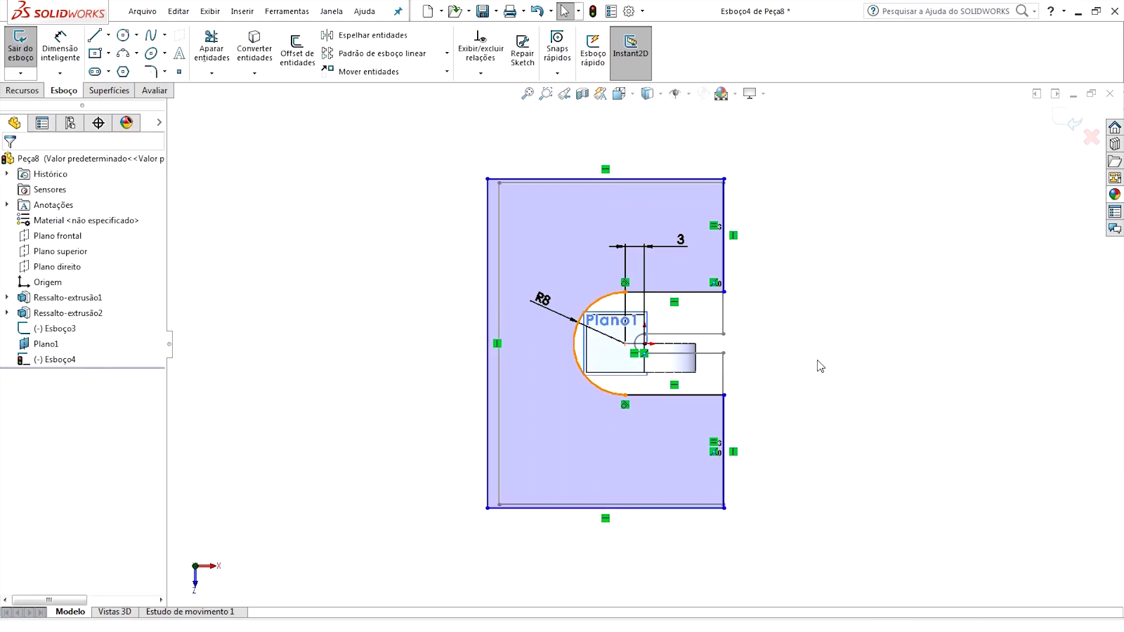
# Step: Adjust the outline's top-right corner and left edge, then exit Esboço4
pyautogui.click(732, 196)
pyautogui.moveTo(732, 195); pyautogui.dragTo(711, 190)
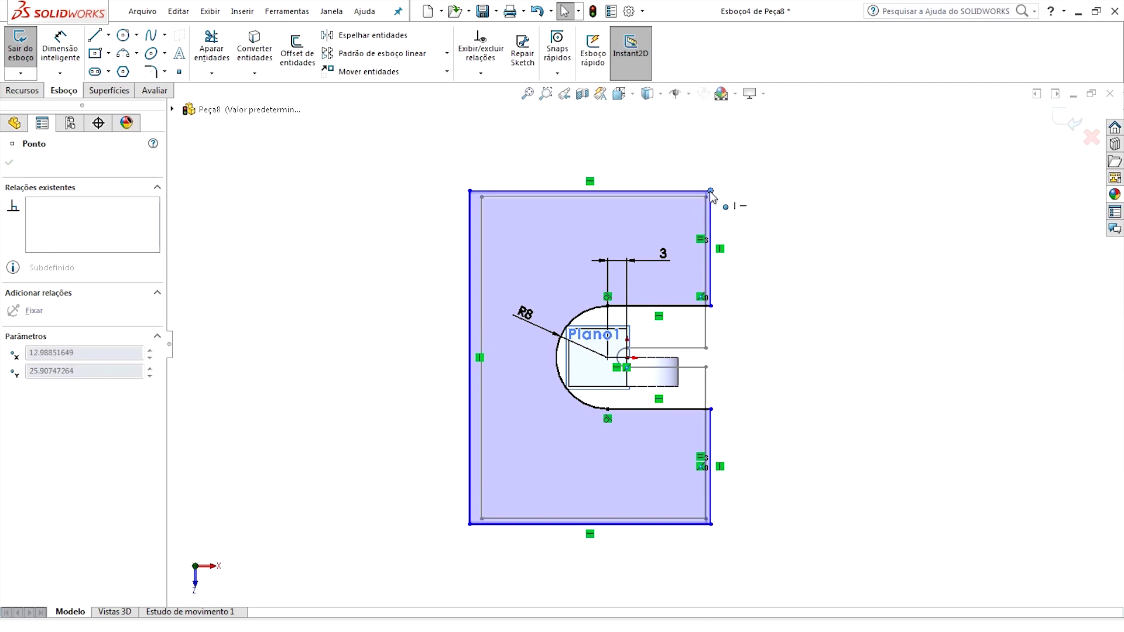
pyautogui.moveTo(472, 380); pyautogui.dragTo(491, 377)
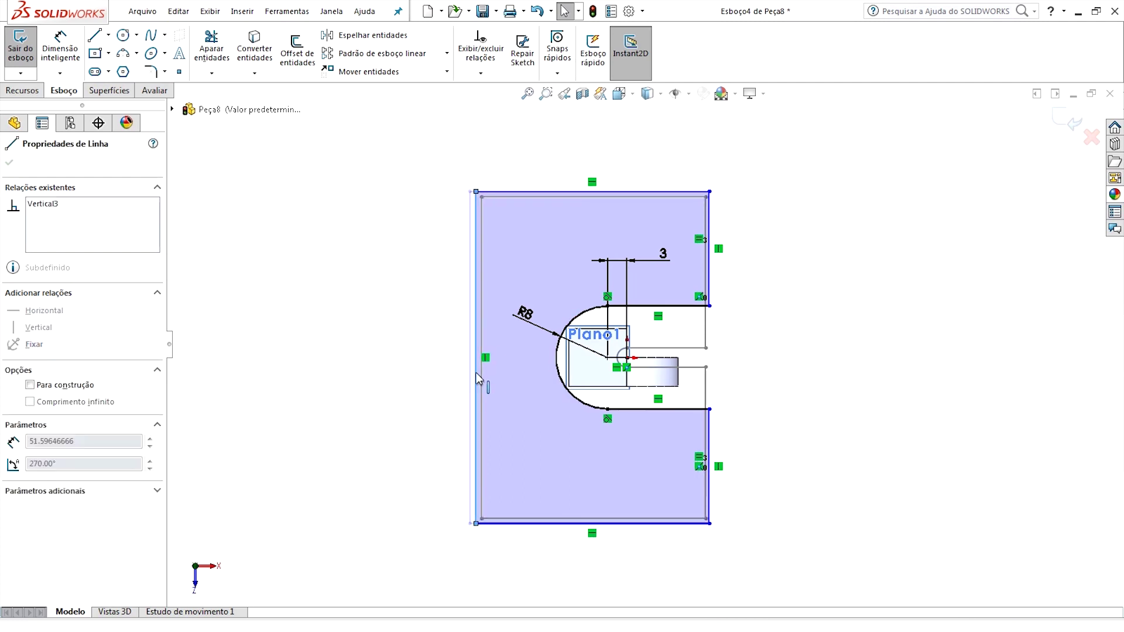
pyautogui.click(810, 354)
pyautogui.press('f')
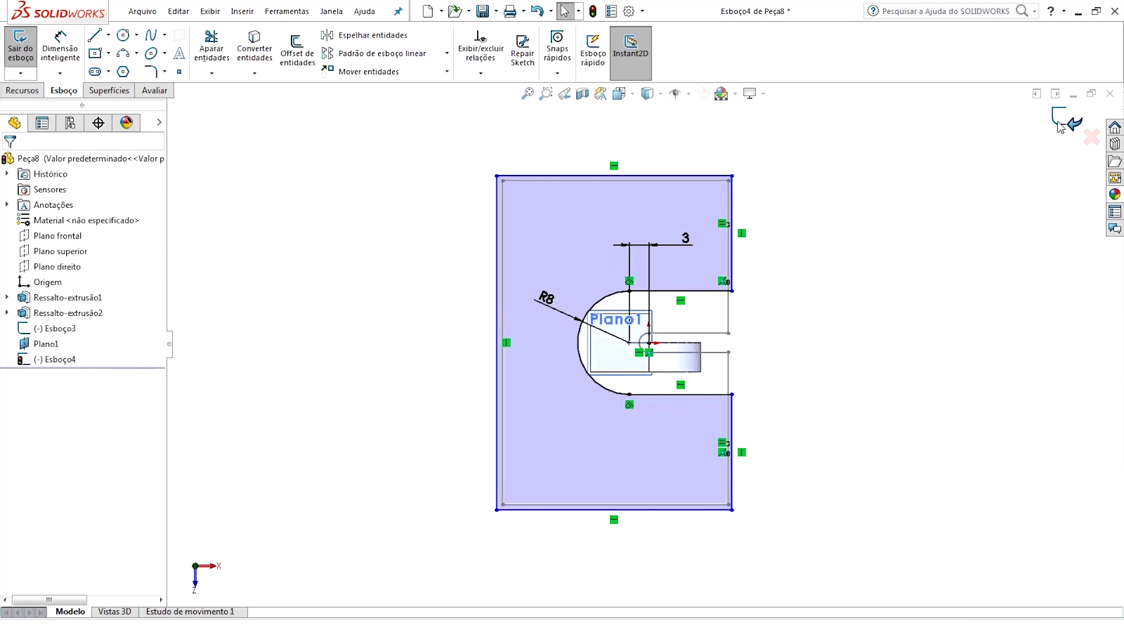
pyautogui.click(1074, 121)
pyautogui.moveTo(800, 295)
pyautogui.mouseDown(button='middle')
pyautogui.moveTo(757, 371)
pyautogui.moveTo(776, 208)
pyautogui.moveTo(720, 198)
pyautogui.mouseUp(button='middle')
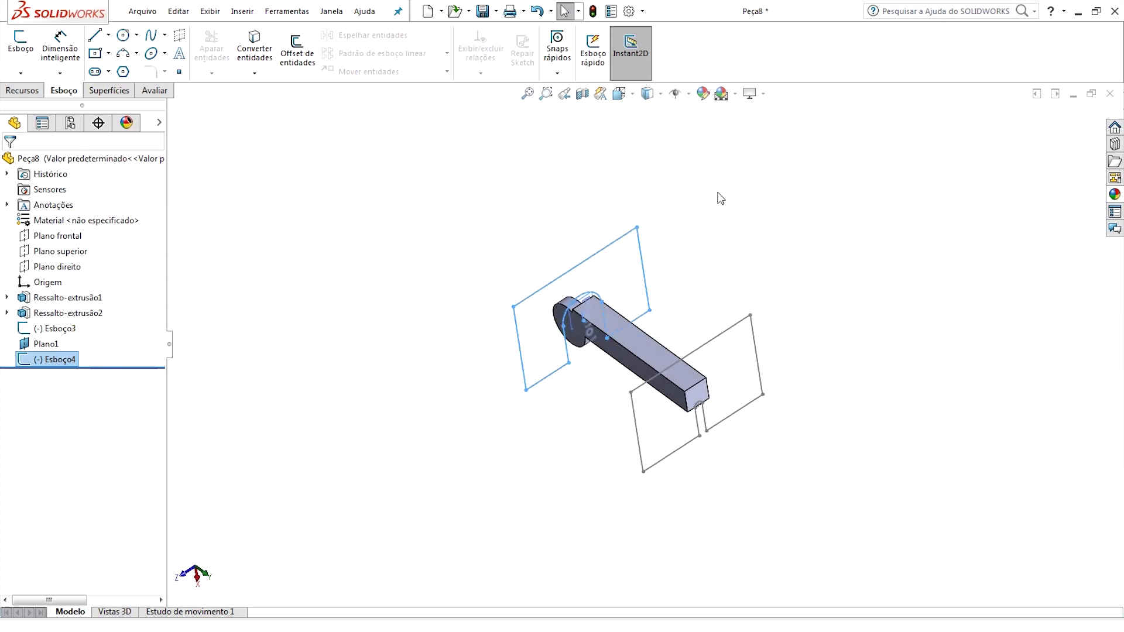
pyautogui.click(49, 348)
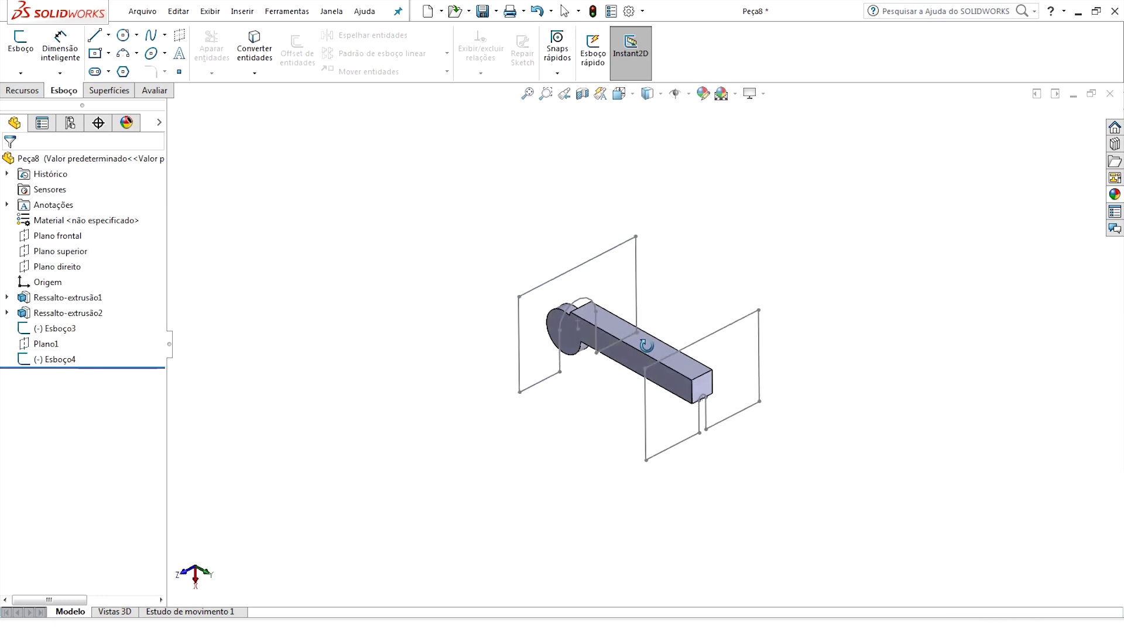
# Step: Loft-cut between Esboço3 and Esboço4 to taper the bar to a pointed end
pyautogui.press('f')
pyautogui.click(24, 91)
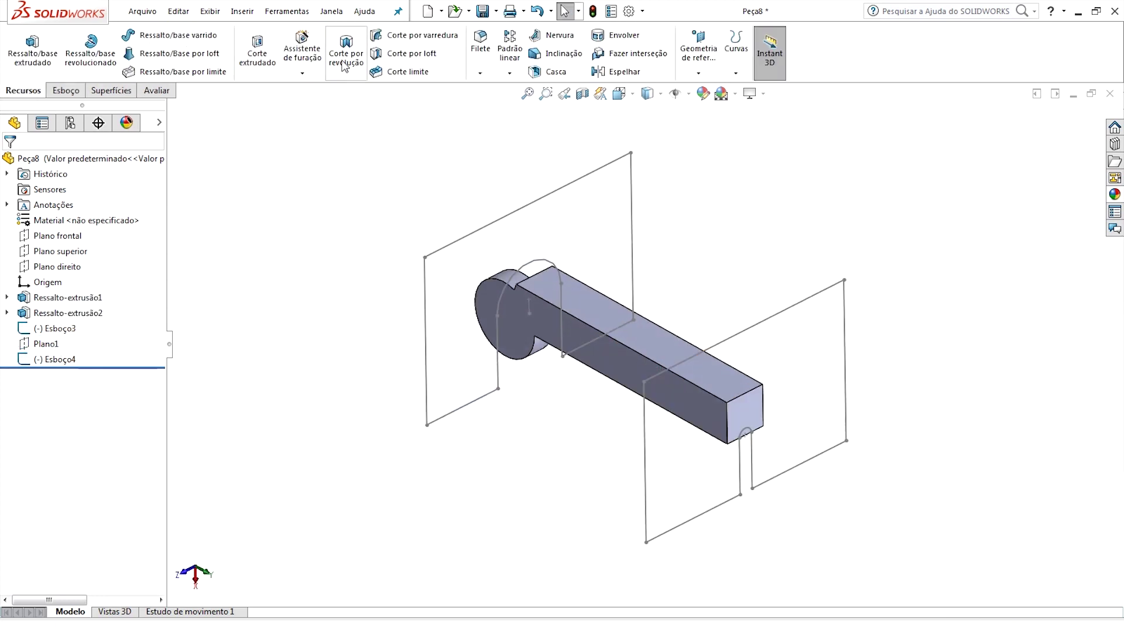
pyautogui.click(430, 58)
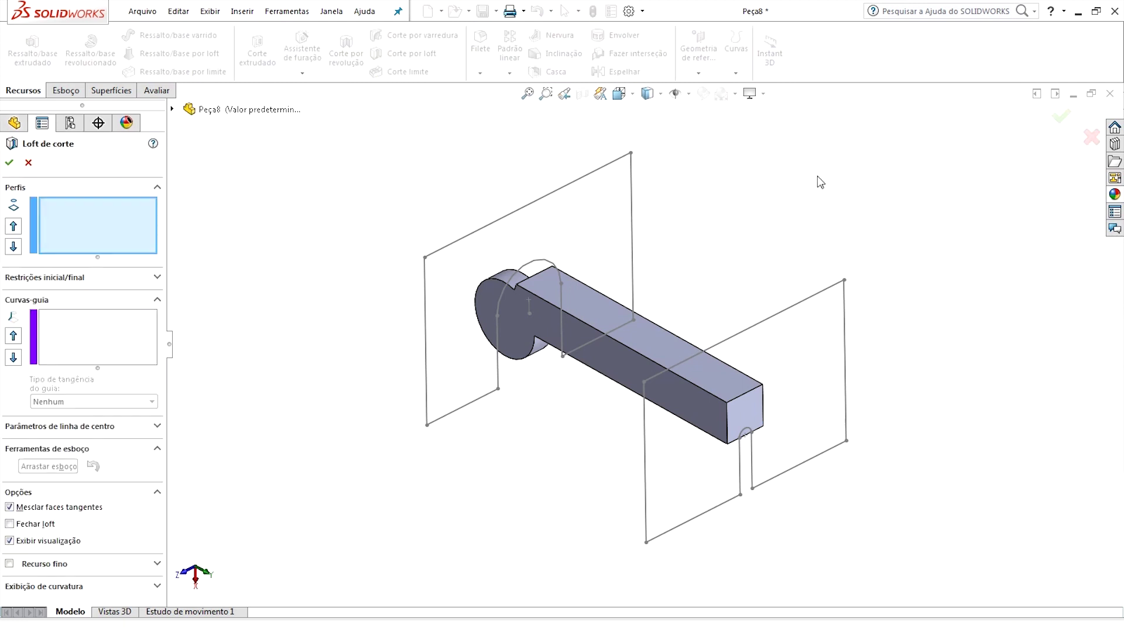
pyautogui.click(831, 296)
pyautogui.click(625, 165)
pyautogui.moveTo(624, 165)
pyautogui.mouseDown(button='middle')
pyautogui.moveTo(642, 276)
pyautogui.moveTo(637, 168)
pyautogui.moveTo(642, 328)
pyautogui.moveTo(673, 371)
pyautogui.moveTo(889, 373)
pyautogui.mouseUp(button='middle')
pyautogui.hotkey('ctrl', '1')
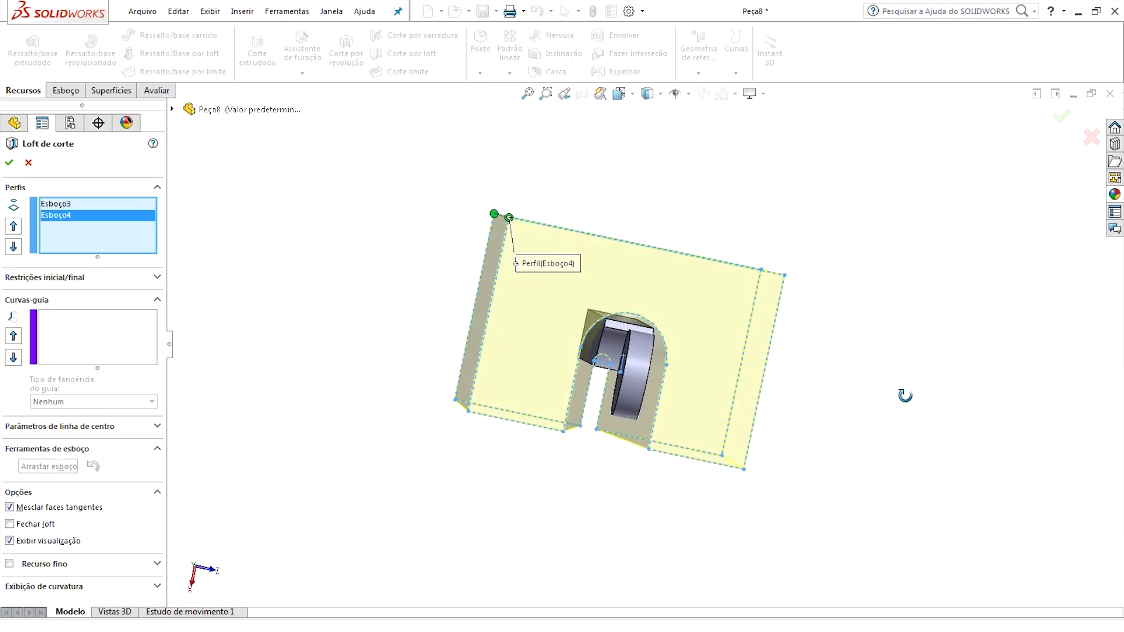
pyautogui.hotkey('ctrl', '7')
pyautogui.click(1061, 117)
pyautogui.moveTo(875, 221)
pyautogui.mouseDown(button='middle')
pyautogui.moveTo(706, 293)
pyautogui.moveTo(722, 293)
pyautogui.mouseUp(button='middle')
pyautogui.scroll(-3, 661, 335)
pyautogui.moveTo(660, 335)
pyautogui.mouseDown(button='middle')
pyautogui.moveTo(657, 311)
pyautogui.moveTo(492, 328)
pyautogui.moveTo(674, 322)
pyautogui.moveTo(648, 297)
pyautogui.moveTo(743, 366)
pyautogui.moveTo(691, 185)
pyautogui.moveTo(679, 485)
pyautogui.mouseUp(button='middle')
pyautogui.scroll(3, 673, 322)
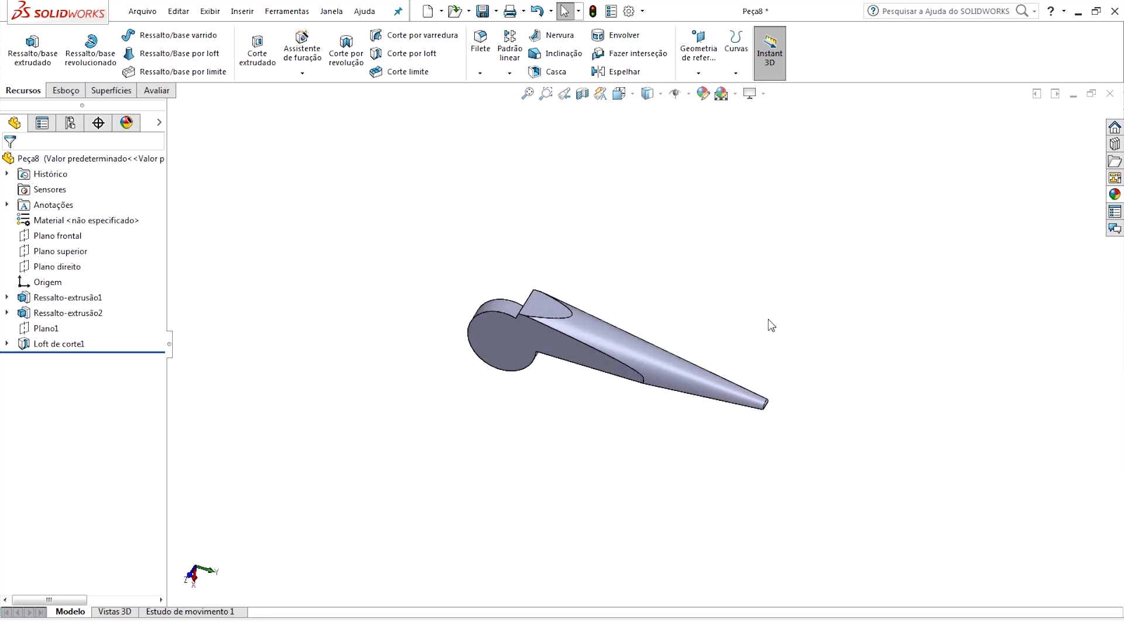
# Step: Start a sketch on the part's flat face and draw a circle
pyautogui.click(64, 90)
pyautogui.click(21, 47)
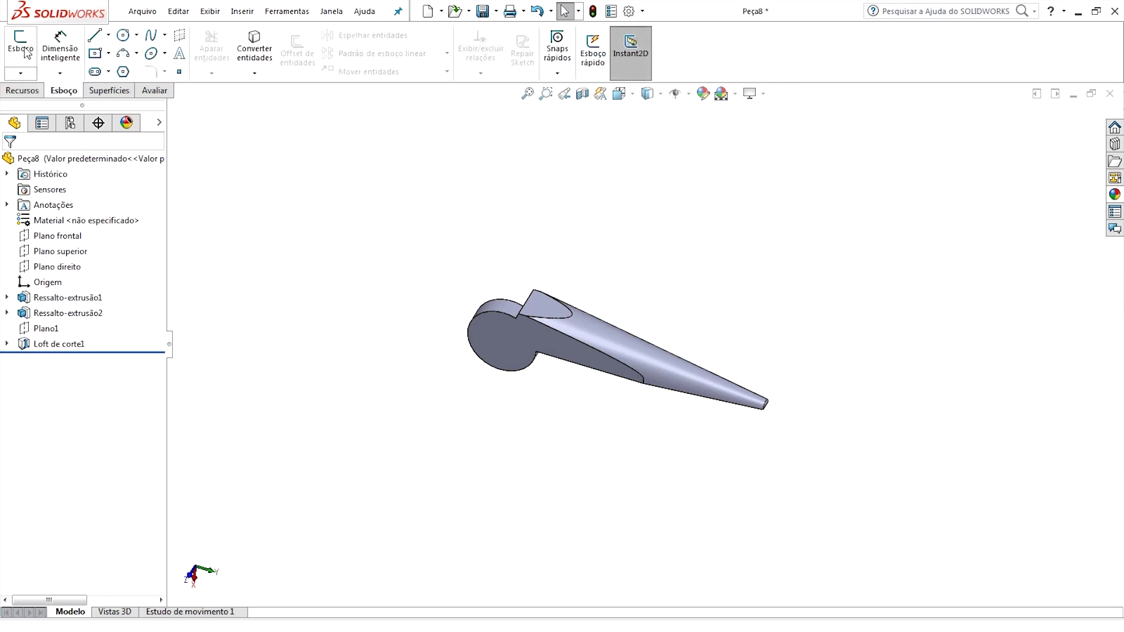
pyautogui.click(497, 342)
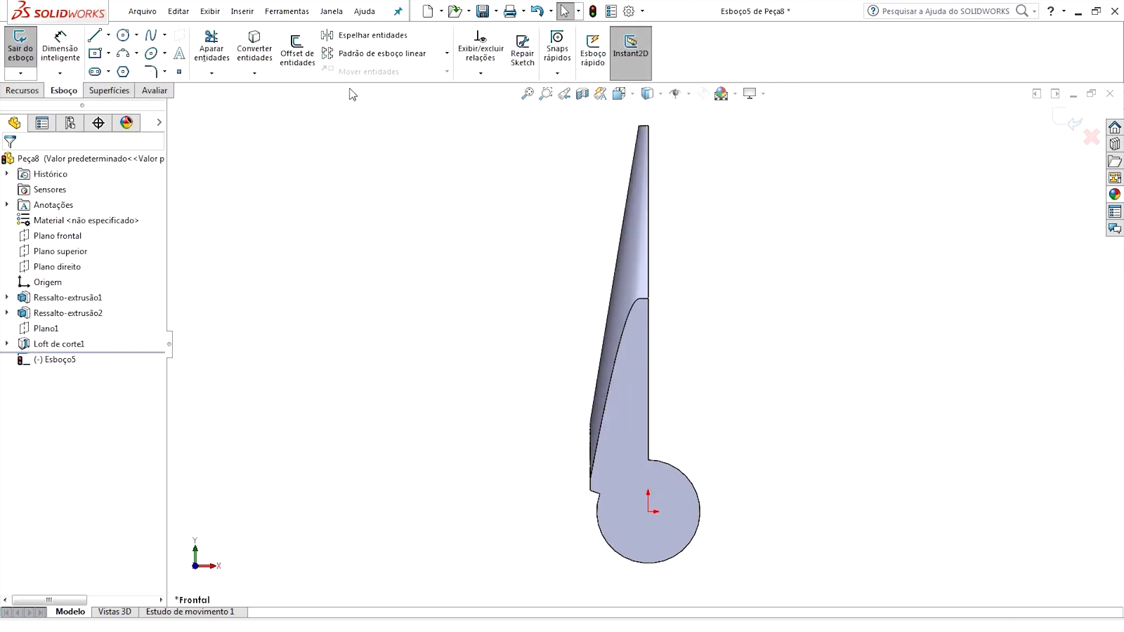
pyautogui.click(123, 36)
pyautogui.scroll(-3, 662, 410)
pyautogui.click(643, 431)
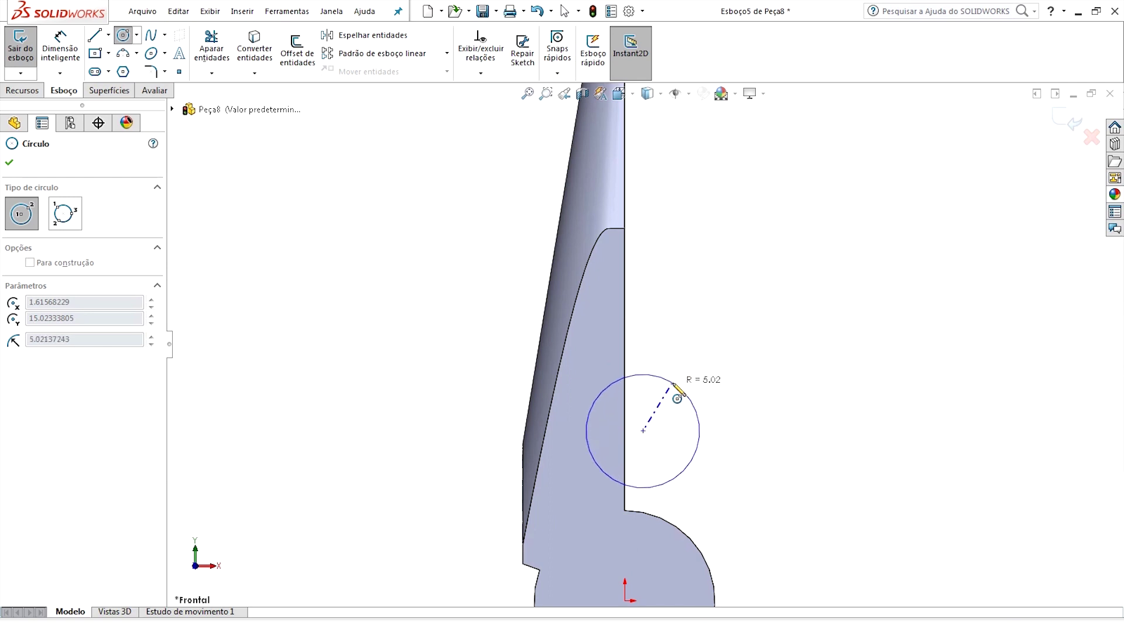
pyautogui.click(681, 390)
# Step: Give the circle a 12 mm diameter
pyautogui.click(58, 58)
pyautogui.click(644, 378)
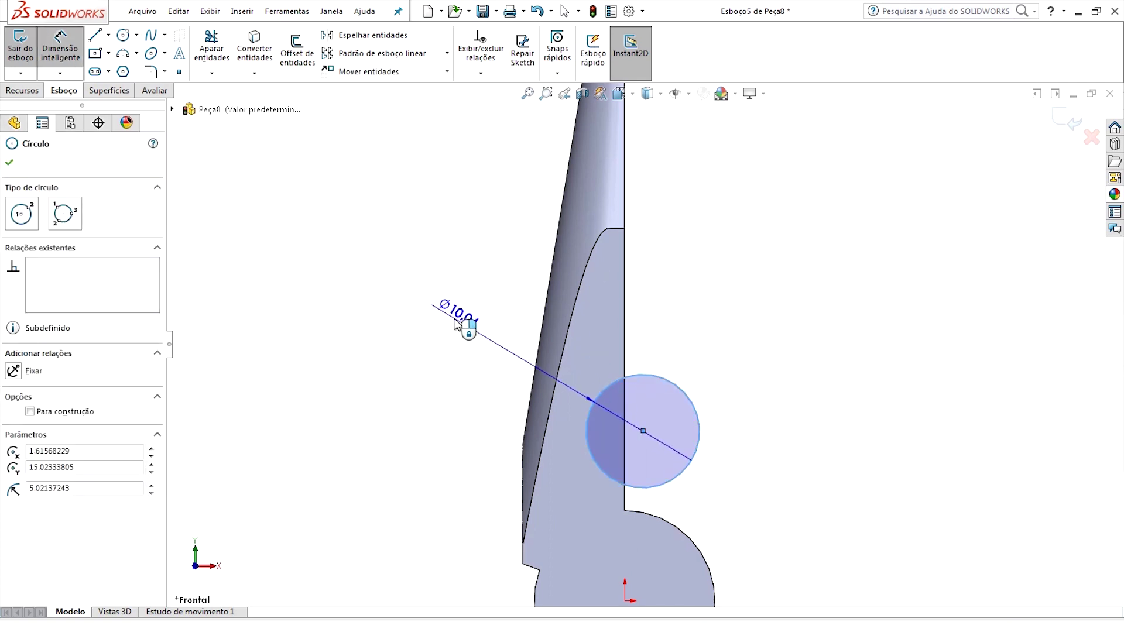
pyautogui.click(445, 307)
pyautogui.write('12')
pyautogui.press('Return')
pyautogui.press('Escape')
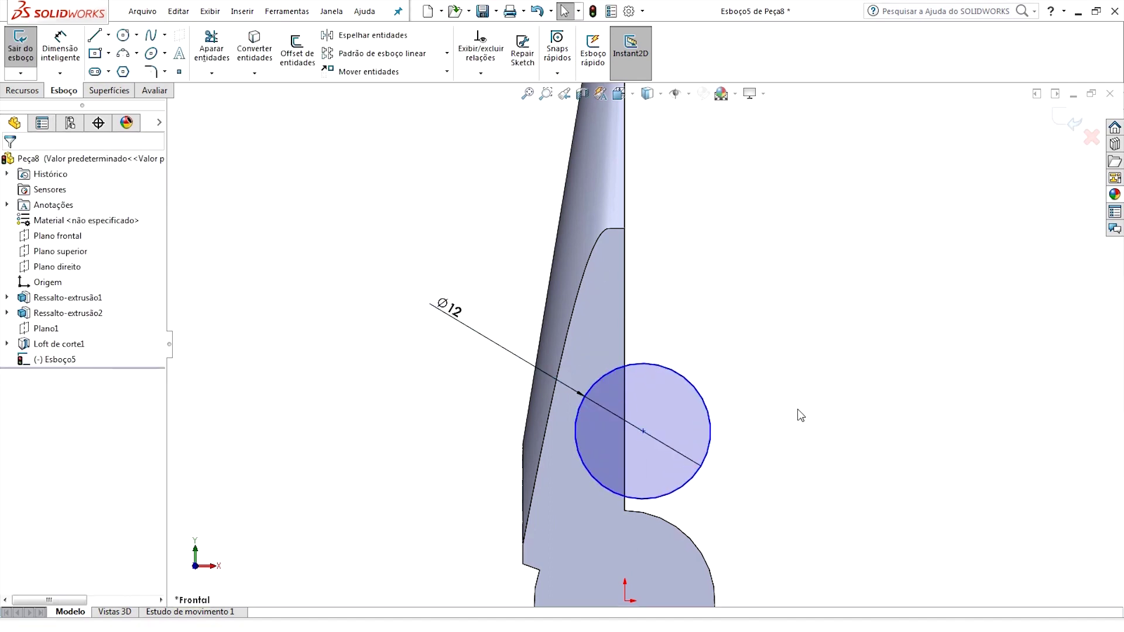
# Step: Position the circle centre 2.50 from the part edge and 14 above the origin
pyautogui.click(647, 431)
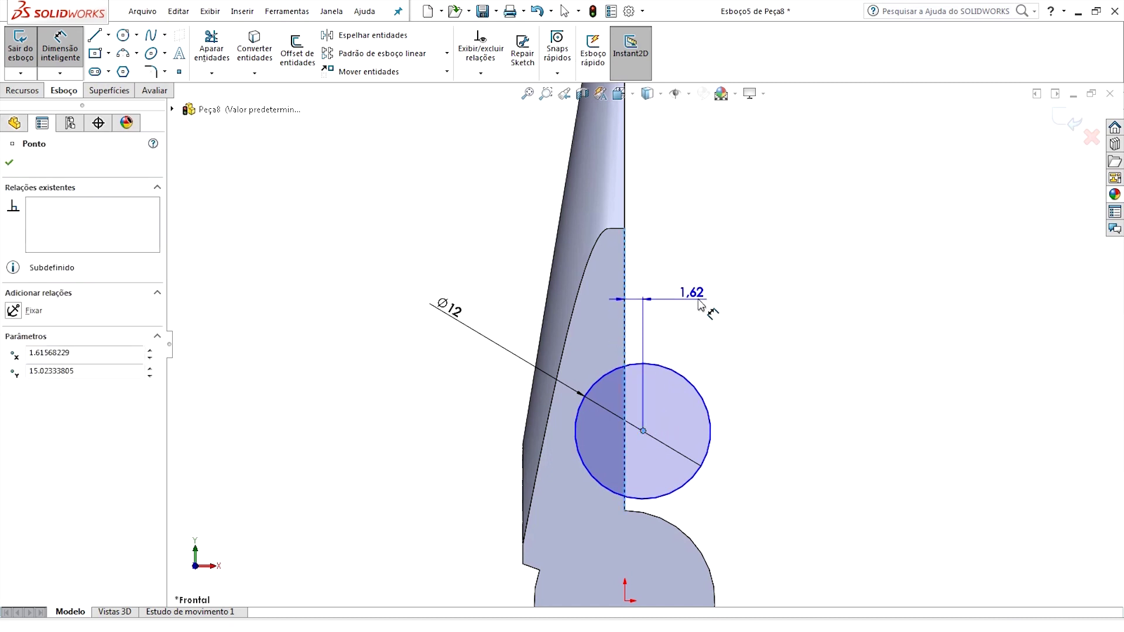
pyautogui.click(698, 305)
pyautogui.write('2.5')
pyautogui.press('Return')
pyautogui.press('Escape')
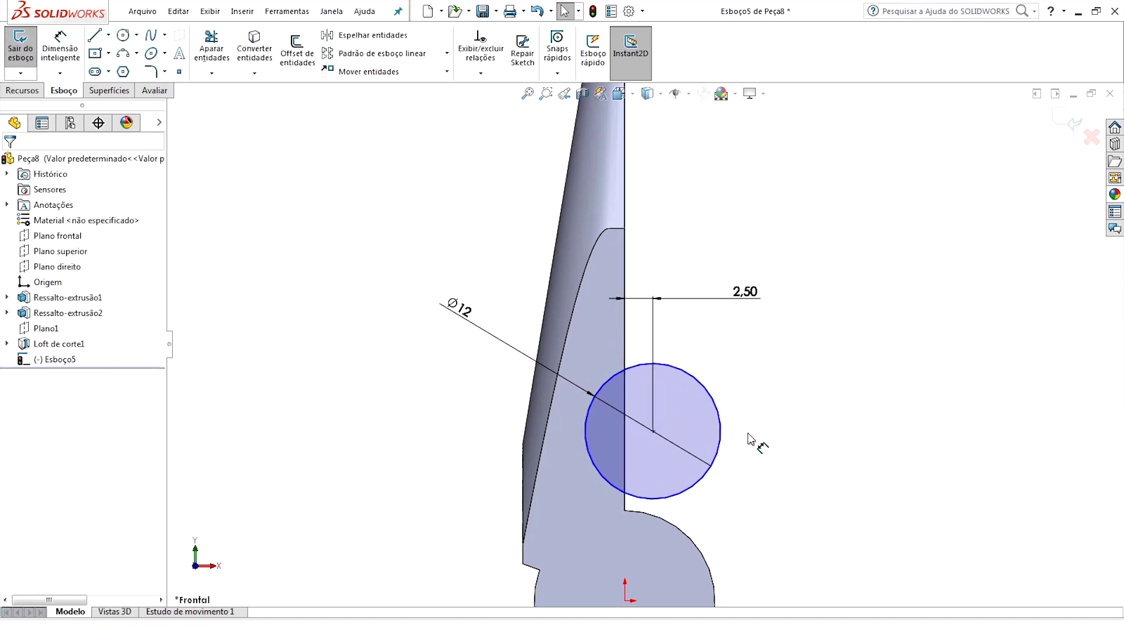
pyautogui.scroll(2, 750, 445)
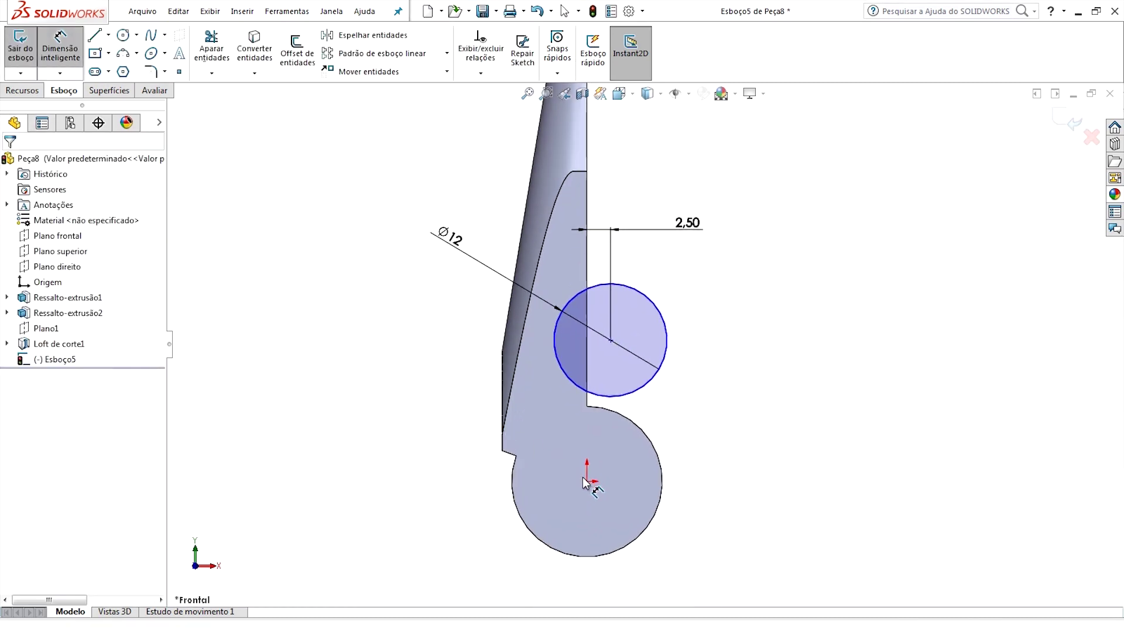
pyautogui.click(611, 340)
pyautogui.click(587, 481)
pyautogui.click(711, 413)
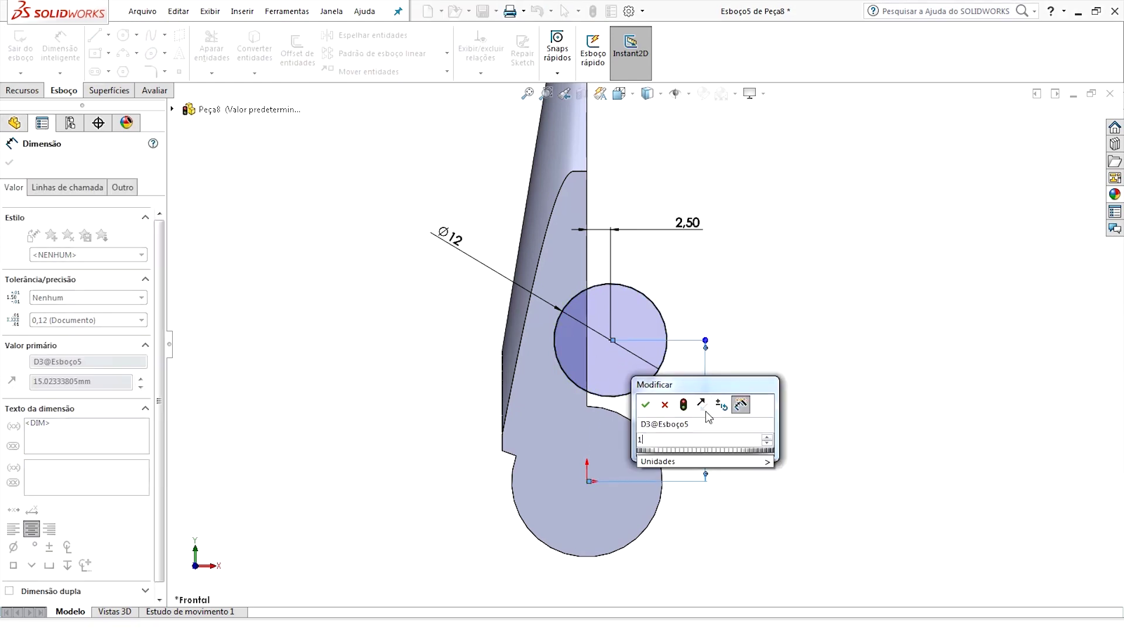
pyautogui.write('14')
pyautogui.press('Return')
pyautogui.press('Escape')
# Step: Exit Esboço5 and orbit to an angled view
pyautogui.scroll(-5, 609, 404)
pyautogui.scroll(1, 770, 454)
pyautogui.scroll(3, 819, 306)
pyautogui.click(1075, 123)
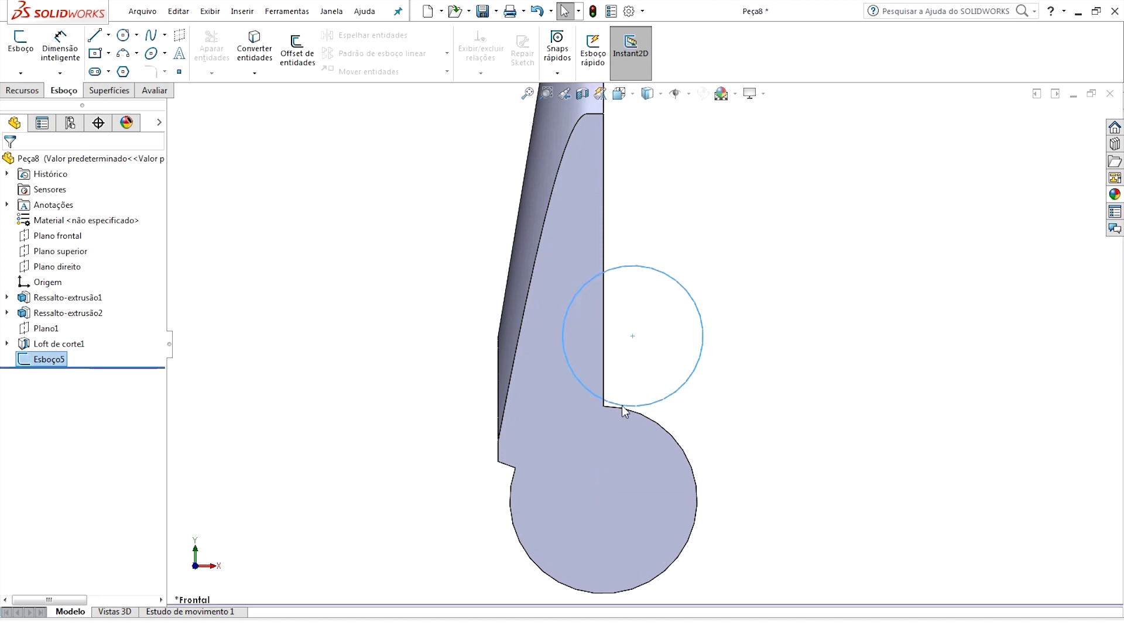
pyautogui.moveTo(661, 385); pyautogui.dragTo(615, 221, button='middle')
# Step: Extrude-cut the Ø12 circle 6 mm deep as Corte-extrusão1
pyautogui.click(23, 90)
pyautogui.click(253, 58)
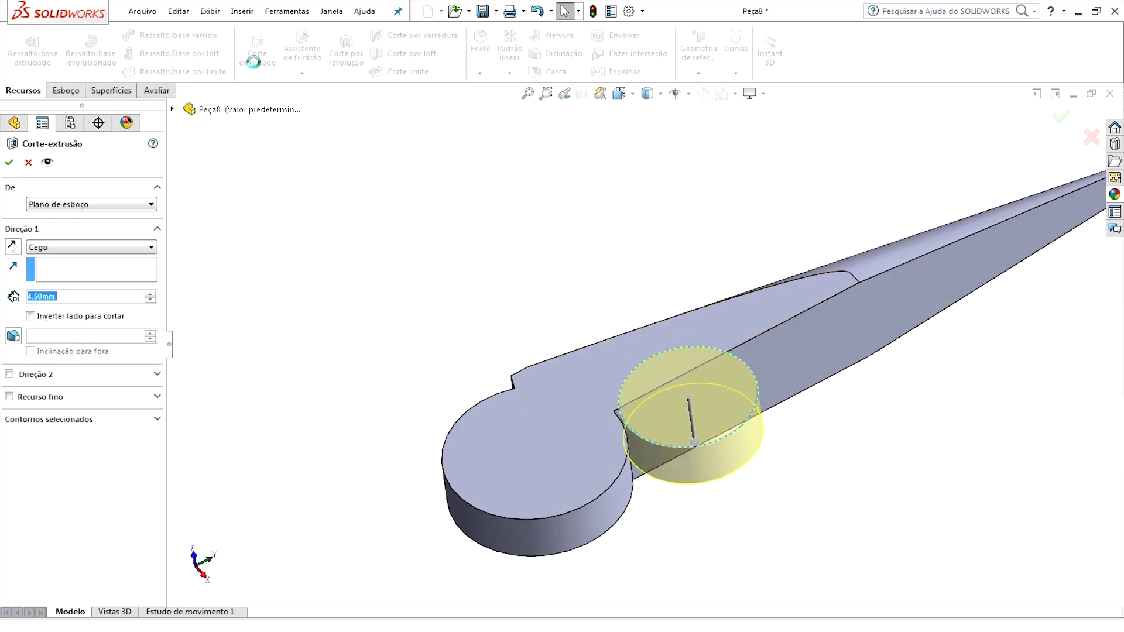
pyautogui.write('6')
pyautogui.press('Return')
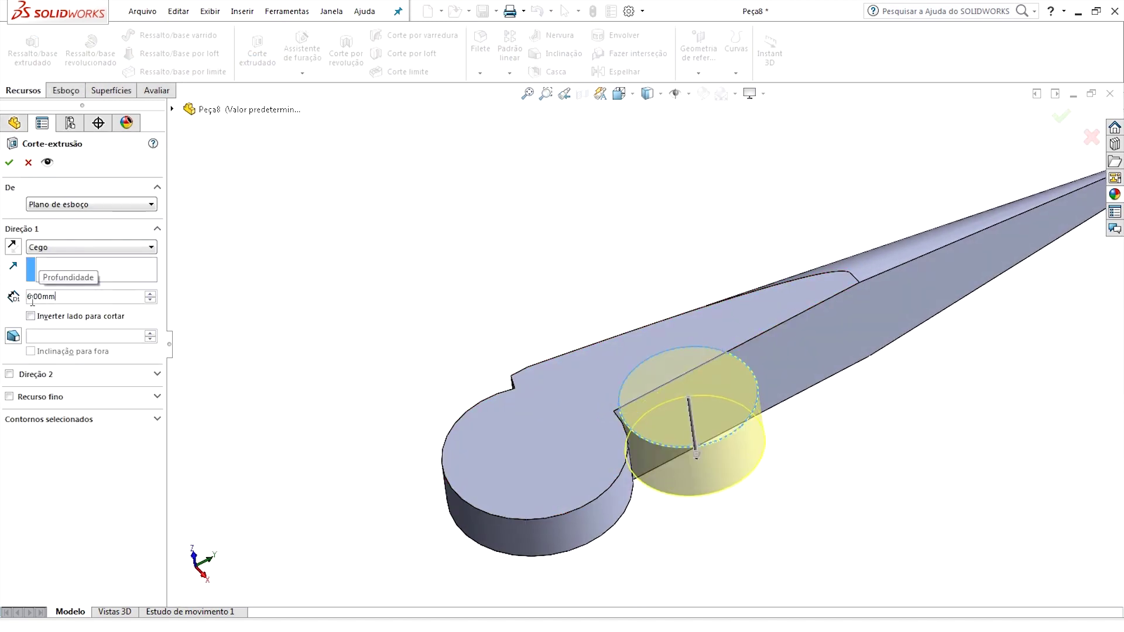
pyautogui.click(9, 162)
pyautogui.moveTo(666, 422)
pyautogui.mouseDown(button='middle')
pyautogui.moveTo(586, 345)
pyautogui.moveTo(673, 389)
pyautogui.moveTo(732, 375)
pyautogui.mouseUp(button='middle')
# Step: Create Plano2 perpendicular to the pocket edge at its end point
pyautogui.click(701, 77)
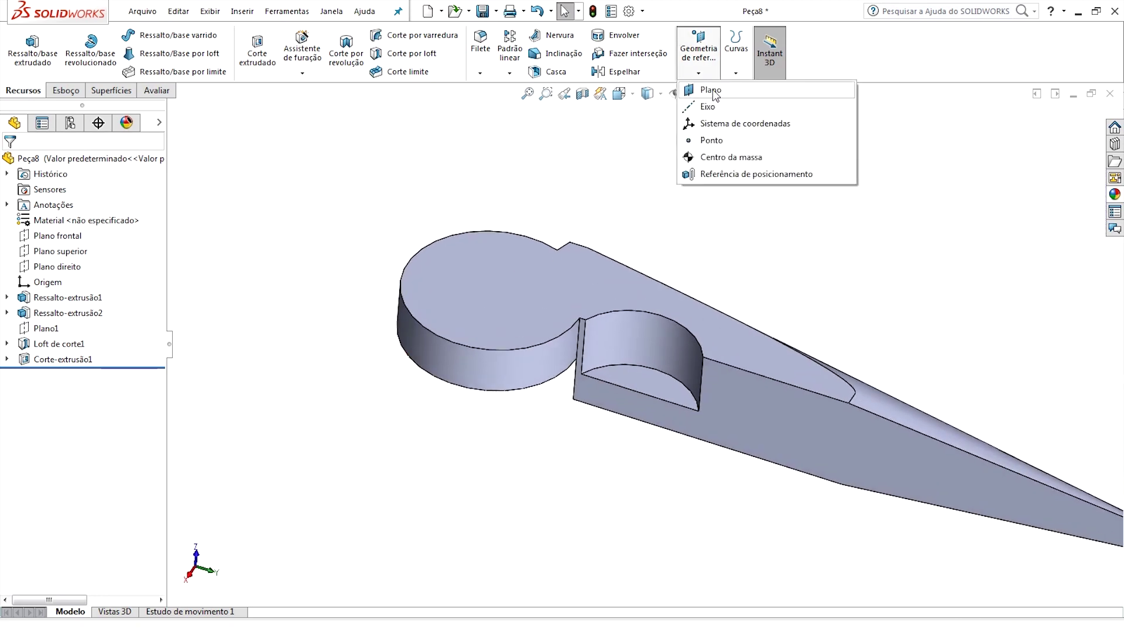
pyautogui.click(635, 397)
pyautogui.click(639, 394)
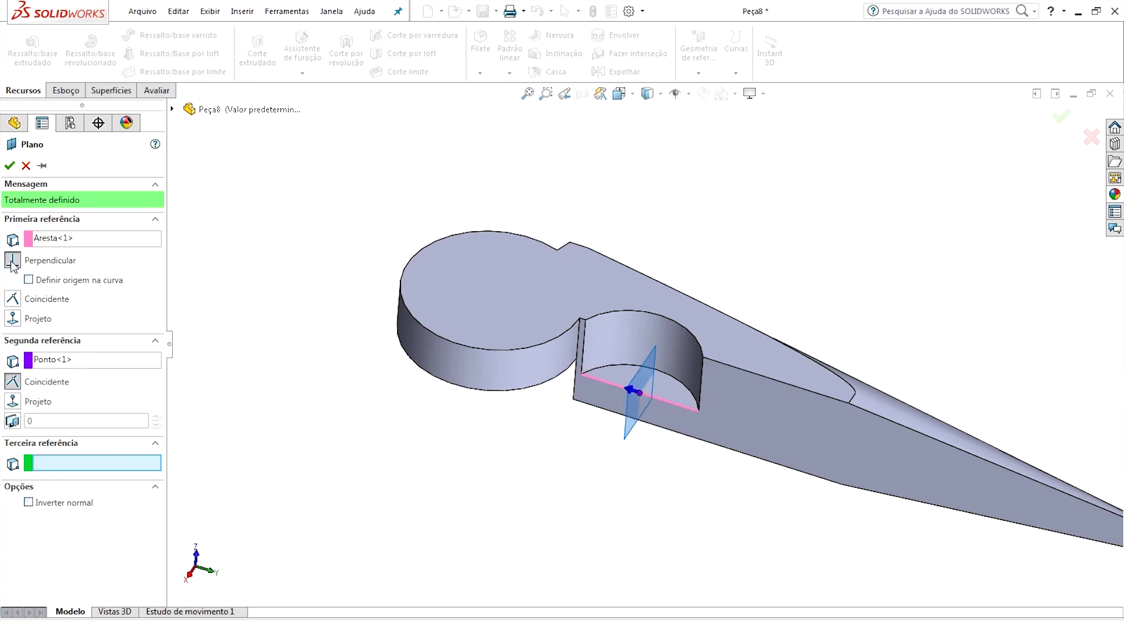
pyautogui.click(9, 167)
pyautogui.scroll(-3, 644, 516)
pyautogui.scroll(-2, 644, 516)
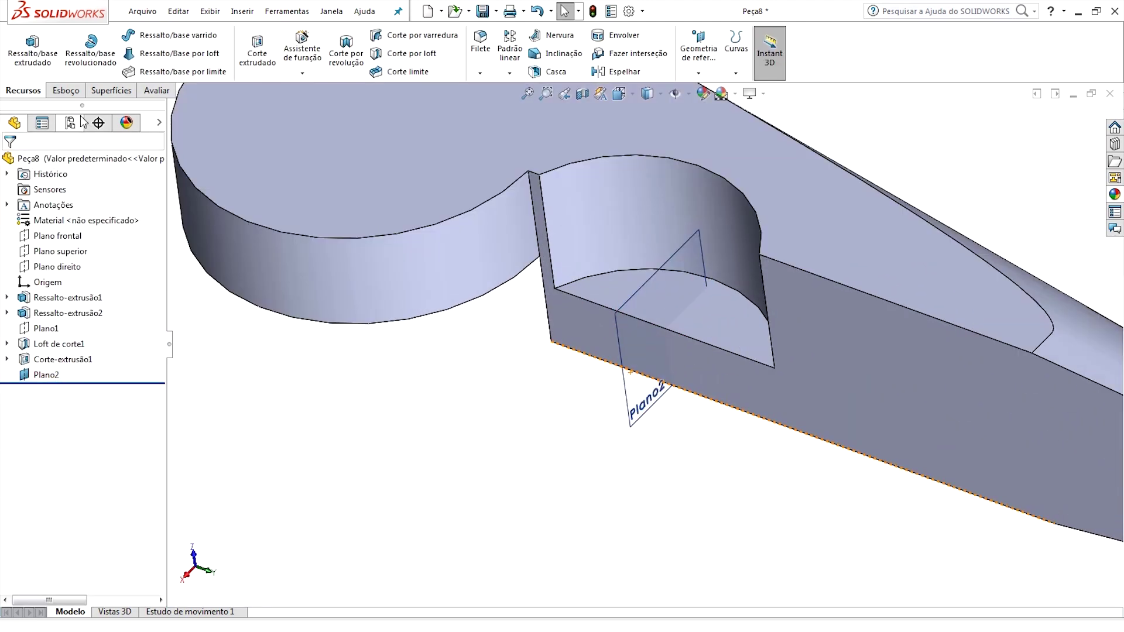
# Step: Start a new sketch, Esboço6, on Plano2
pyautogui.click(66, 90)
pyautogui.click(21, 50)
pyautogui.click(638, 401)
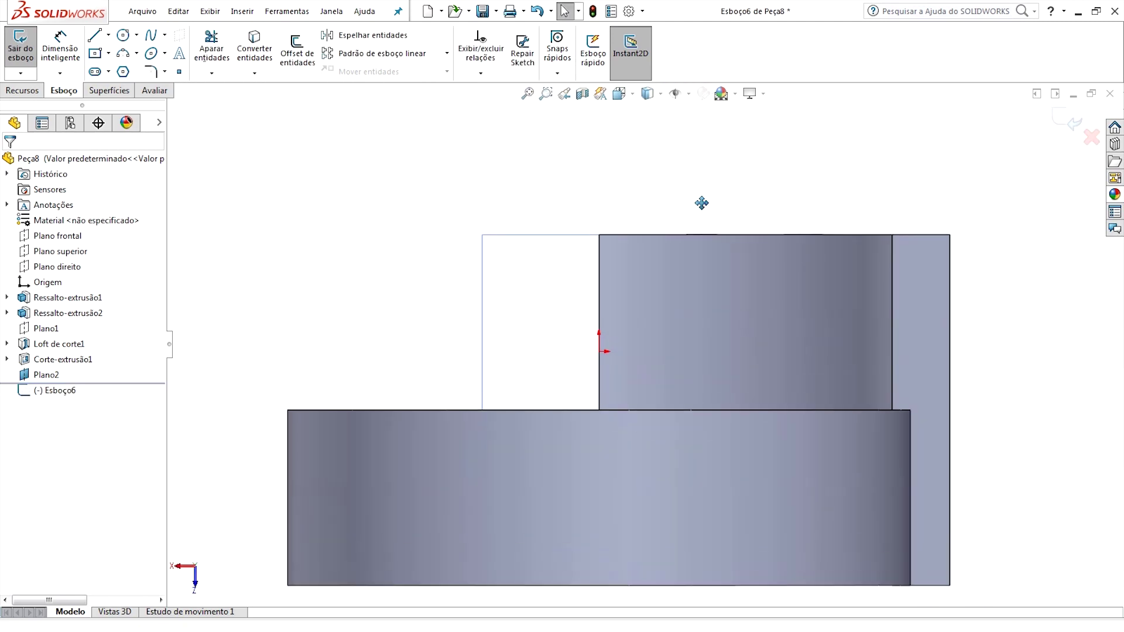
# Step: Draw a closed triangle on Plano2 with vertical, horizontal and diagonal sides
pyautogui.click(94, 35)
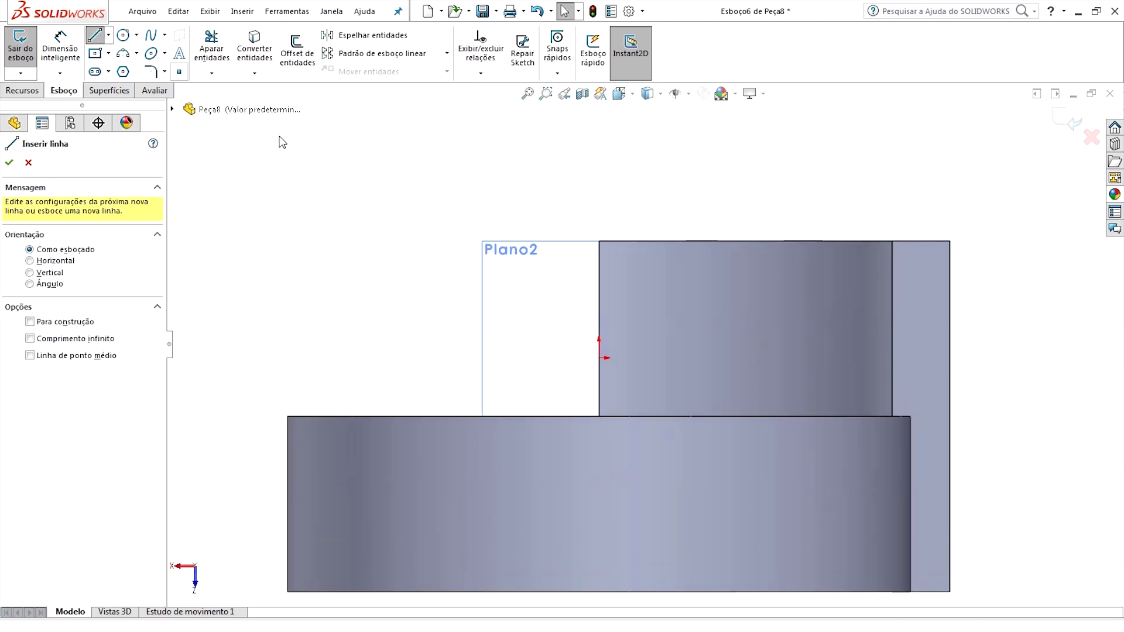
pyautogui.click(599, 279)
pyautogui.click(599, 151)
pyautogui.click(742, 152)
pyautogui.click(599, 279)
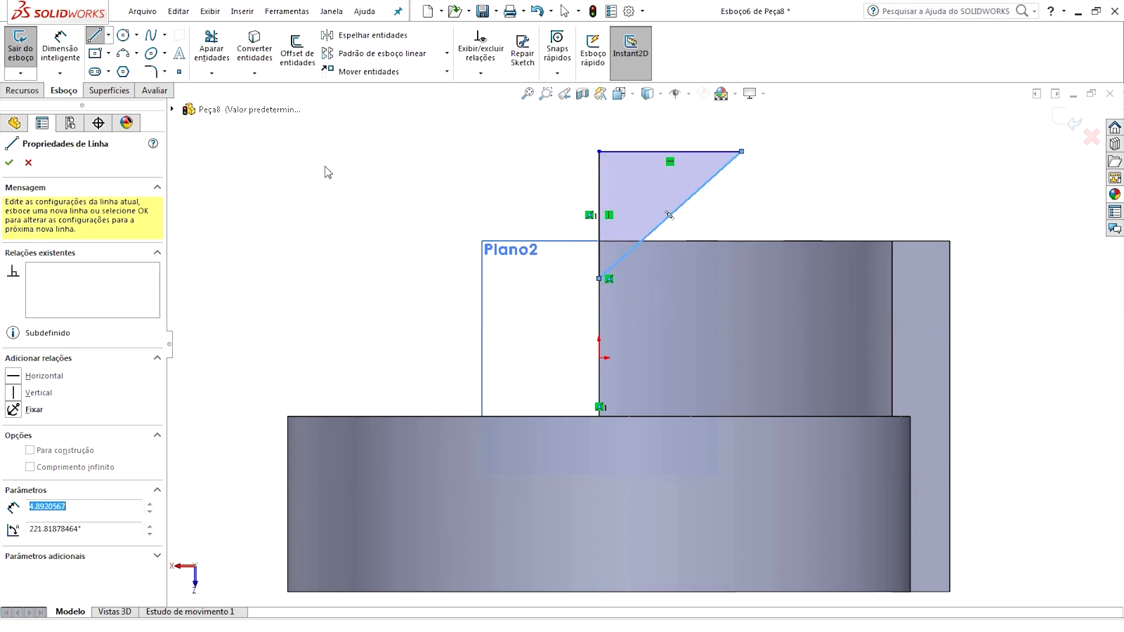
pyautogui.press('Escape')
# Step: Dimension the angle between the vertical side and the diagonal to 45°
pyautogui.click(603, 202)
pyautogui.click(680, 208)
pyautogui.scroll(3, 662, 186)
pyautogui.click(697, 171)
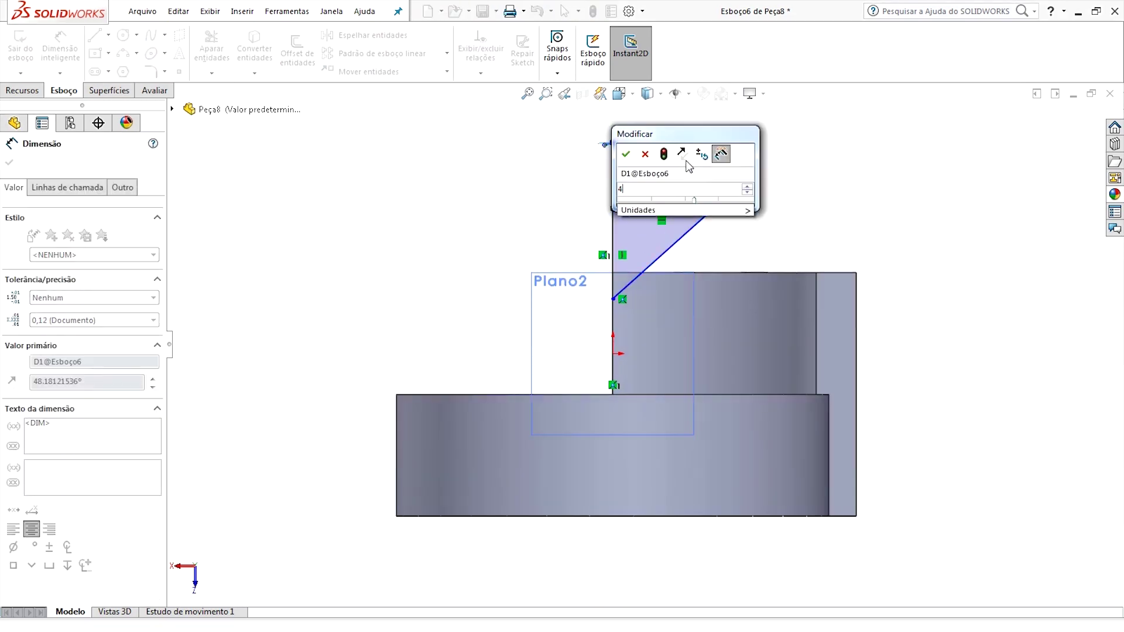
pyautogui.write('45')
pyautogui.press('Return')
pyautogui.press('Escape')
# Step: Dimension the triangle's lower corner 2.20 from the origin and exit the sketch
pyautogui.click(614, 299)
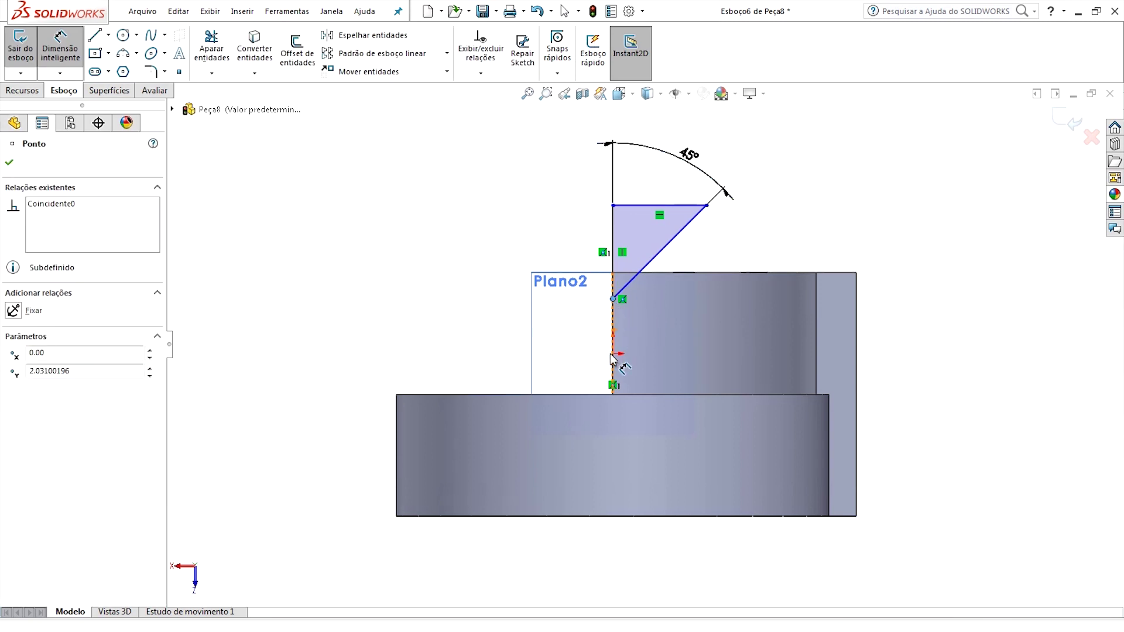
pyautogui.click(470, 333)
pyautogui.write('2.2')
pyautogui.press('Return')
pyautogui.press('Escape')
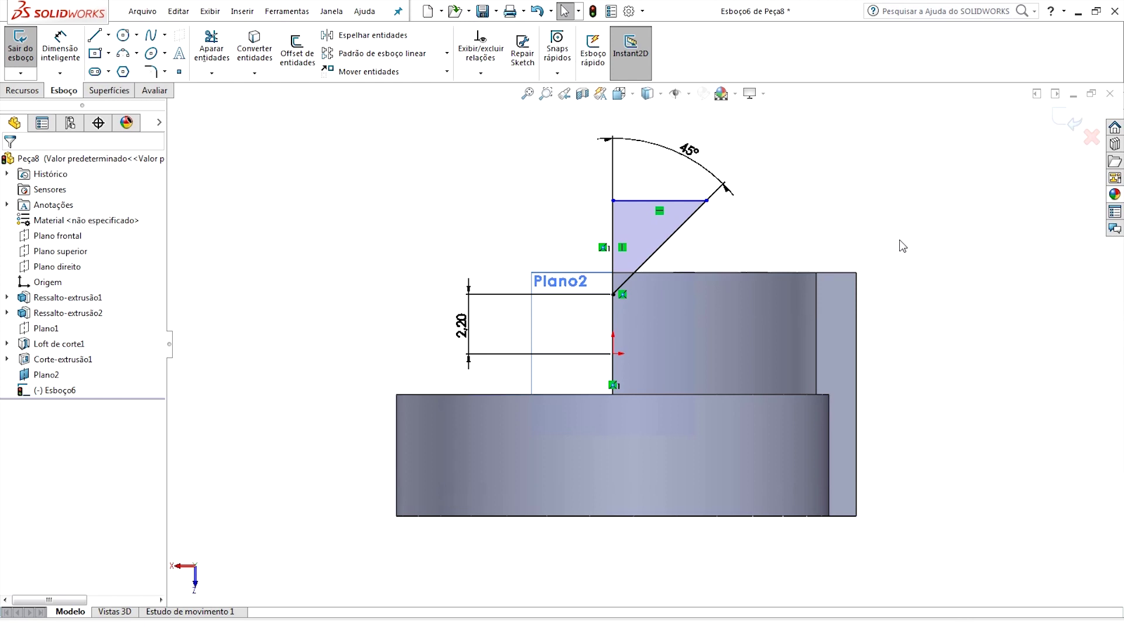
pyautogui.click(1064, 120)
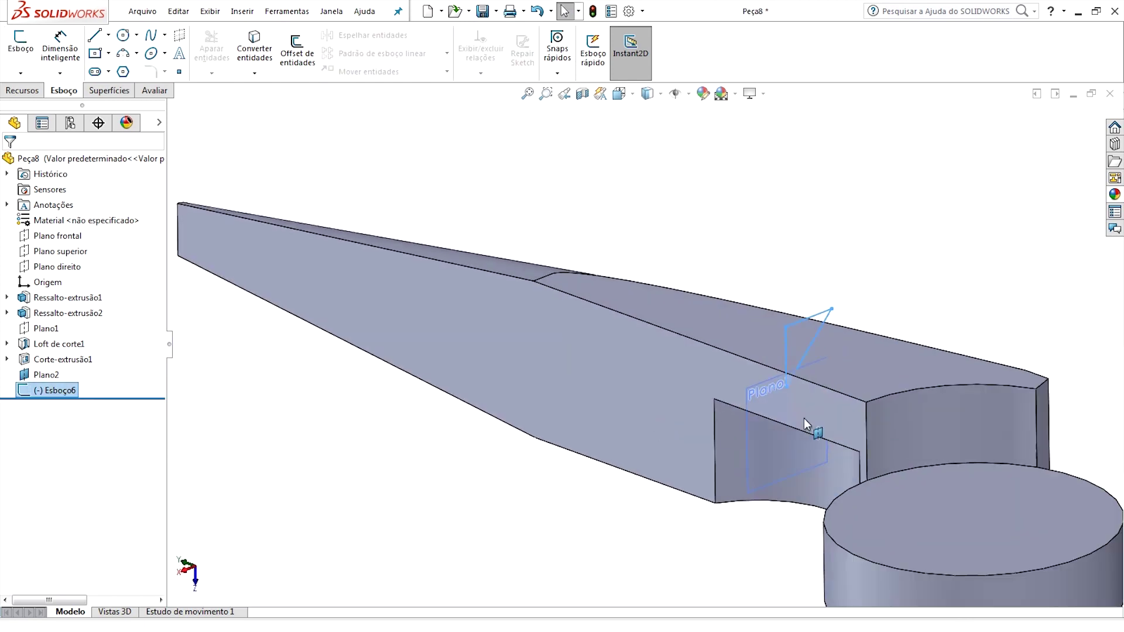
# Step: Extruded-cut the triangle profile Blind 5.5 mm in both directions
pyautogui.click(22, 90)
pyautogui.click(258, 50)
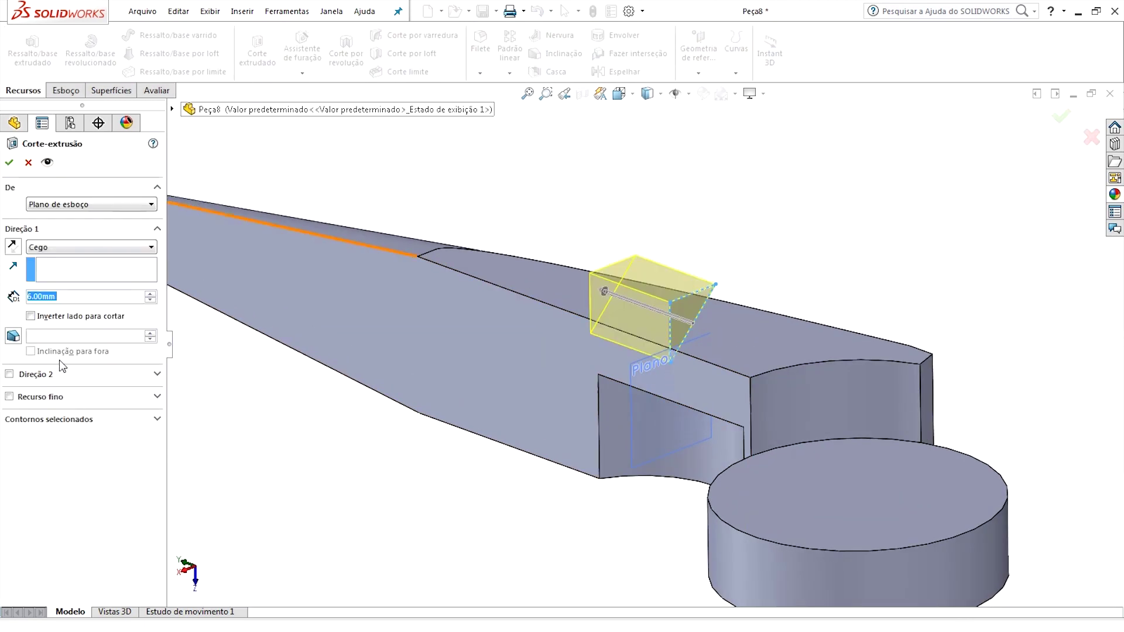
pyautogui.click(25, 376)
pyautogui.click(62, 296)
pyautogui.write('5.5')
pyautogui.press('Return')
pyautogui.write('5.5')
pyautogui.press('Return')
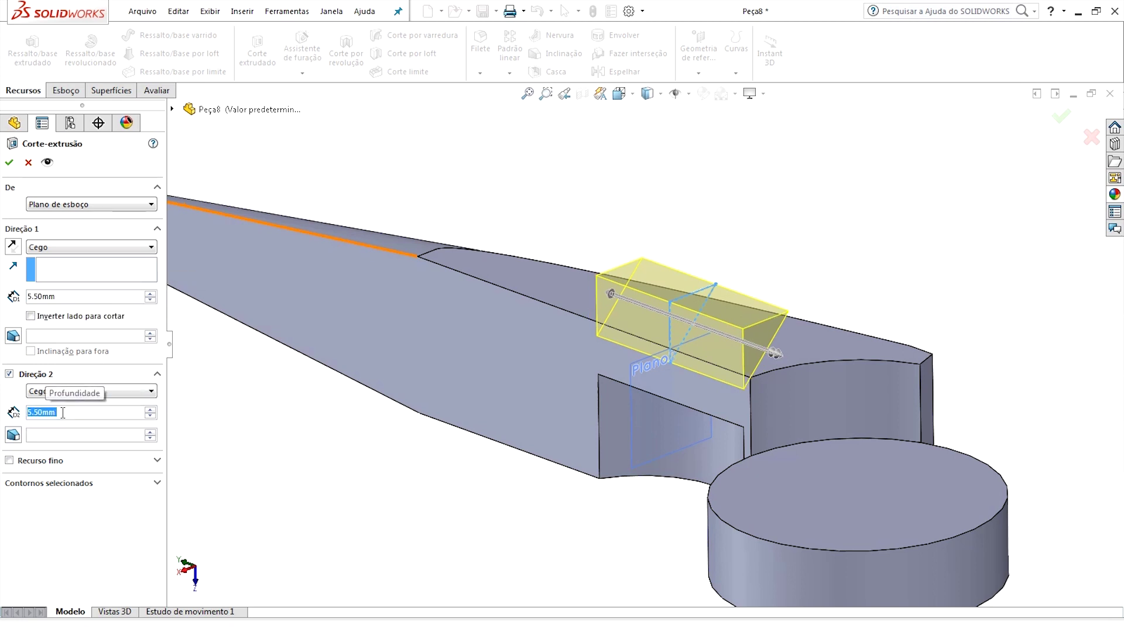
pyautogui.click(10, 163)
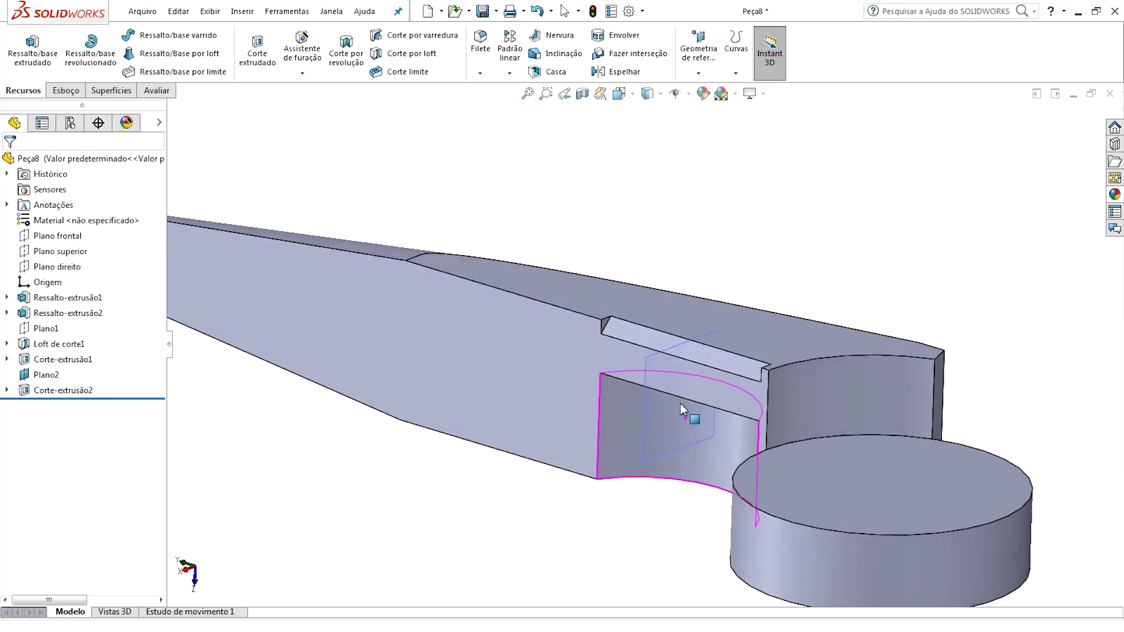
# Step: Hide Plano2 and inspect the new cut from other angles
pyautogui.moveTo(691, 445); pyautogui.dragTo(664, 296, button='middle')
pyautogui.click(669, 253)
pyautogui.click(744, 217)
pyautogui.moveTo(673, 432)
pyautogui.mouseDown(button='middle')
pyautogui.moveTo(553, 322)
pyautogui.moveTo(585, 354)
pyautogui.moveTo(747, 208)
pyautogui.moveTo(402, 322)
pyautogui.moveTo(574, 248)
pyautogui.moveTo(647, 349)
pyautogui.mouseUp(button='middle')
pyautogui.click(480, 74)
# Step: Chamfer the cut's bottom edge at 3.50 mm and 30°
pyautogui.click(503, 178)
pyautogui.click(589, 391)
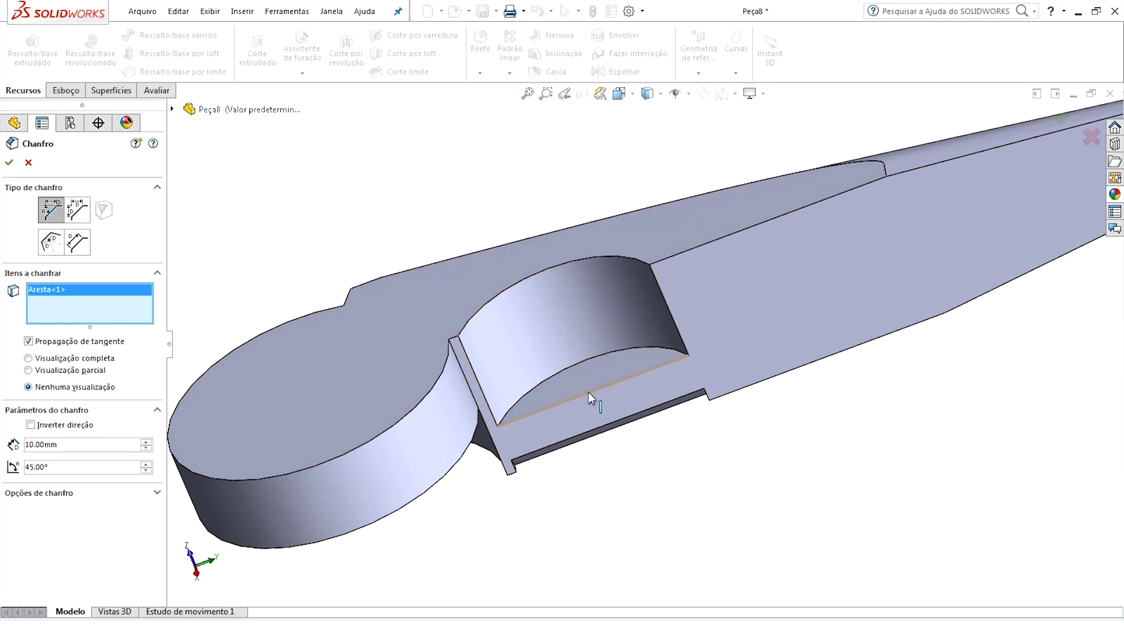
pyautogui.write('3.5')
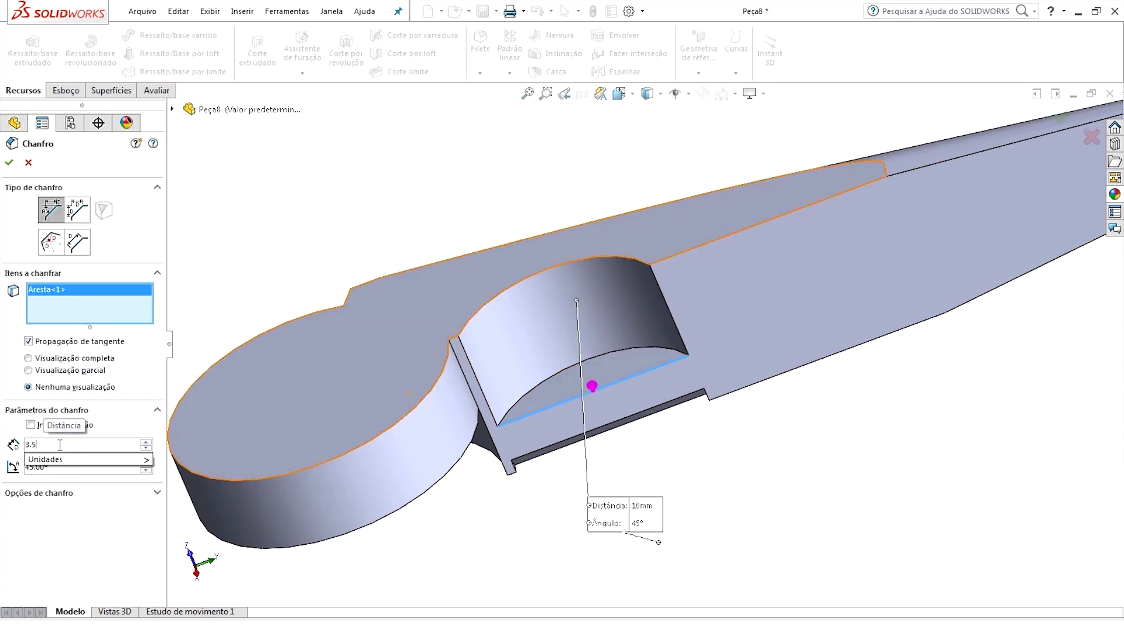
pyautogui.write('3')
pyautogui.moveTo(331, 410)
pyautogui.mouseDown(button='middle')
pyautogui.moveTo(530, 243)
pyautogui.moveTo(502, 297)
pyautogui.moveTo(101, 182)
pyautogui.mouseUp(button='middle')
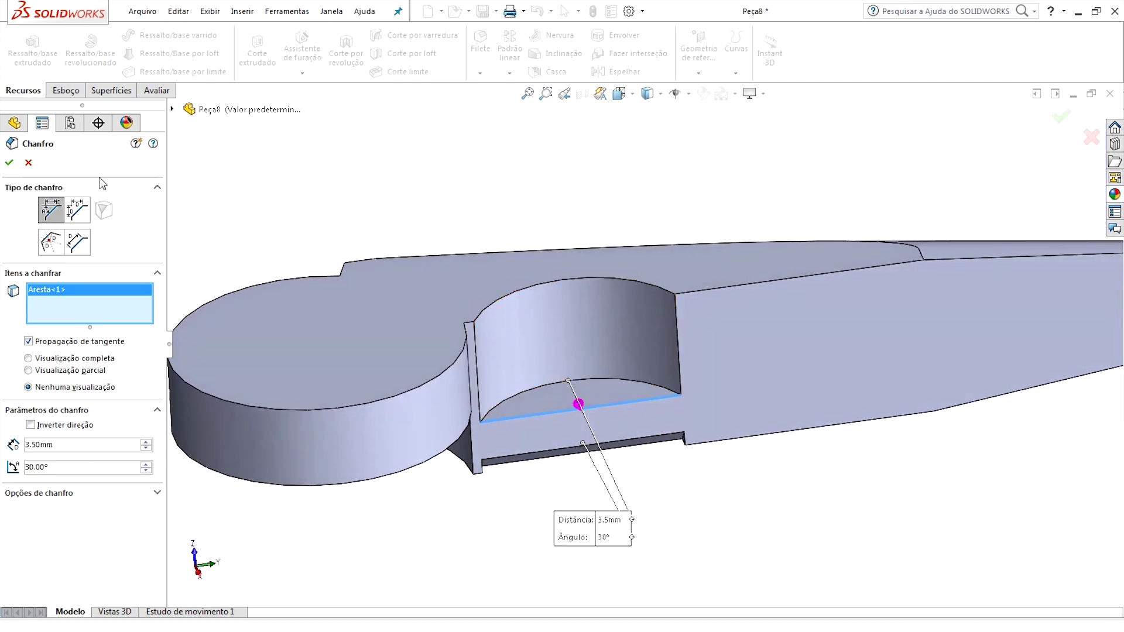
pyautogui.click(11, 164)
pyautogui.moveTo(509, 183)
pyautogui.mouseDown(button='middle')
pyautogui.moveTo(710, 401)
pyautogui.moveTo(678, 457)
pyautogui.moveTo(735, 532)
pyautogui.moveTo(644, 293)
pyautogui.mouseUp(button='middle')
pyautogui.click(582, 93)
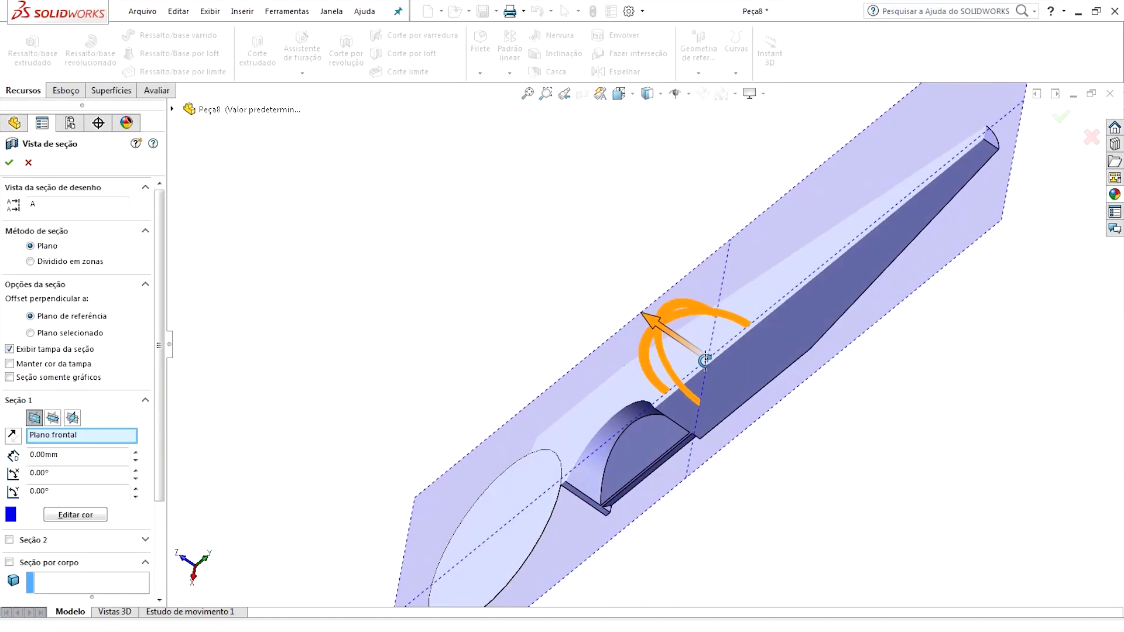
pyautogui.click(911, 261)
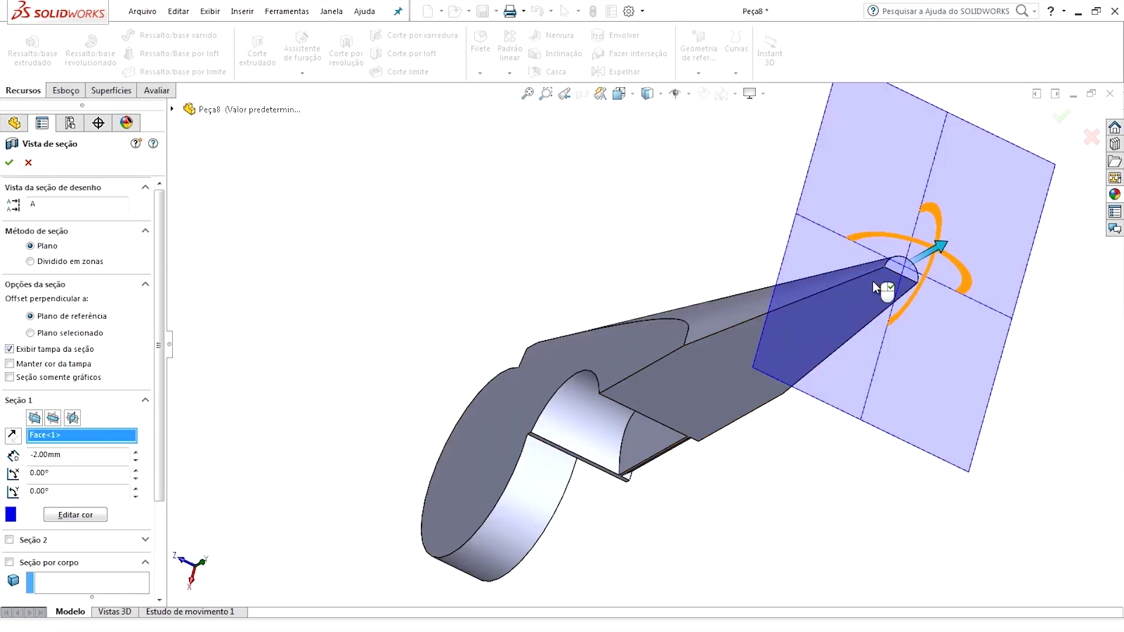
pyautogui.moveTo(901, 274); pyautogui.dragTo(645, 430, button='middle')
pyautogui.press('Return')
pyautogui.moveTo(632, 483)
pyautogui.mouseDown(button='middle')
pyautogui.moveTo(691, 427)
pyautogui.moveTo(633, 321)
pyautogui.moveTo(666, 364)
pyautogui.moveTo(721, 296)
pyautogui.moveTo(660, 216)
pyautogui.moveTo(698, 312)
pyautogui.moveTo(735, 261)
pyautogui.mouseUp(button='middle')
# Step: Start a sketch on the round end's flat face and convert its circular edge
pyautogui.click(65, 90)
pyautogui.click(21, 44)
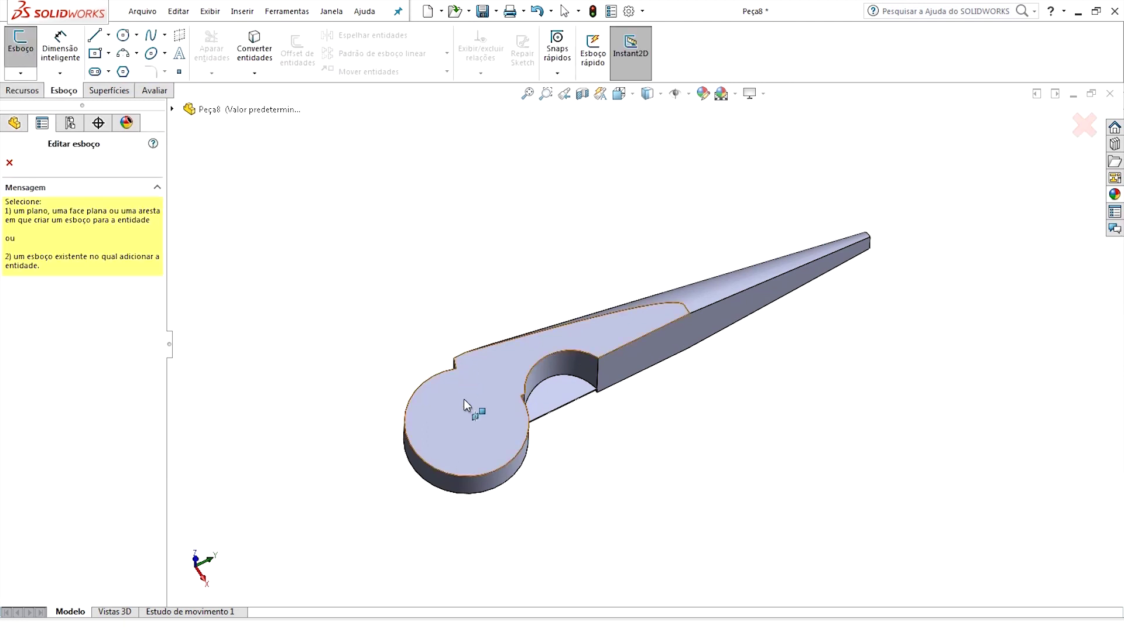
pyautogui.click(468, 394)
pyautogui.scroll(-3, 688, 499)
pyautogui.keyDown('ctrl'); pyautogui.moveTo(671, 494); pyautogui.dragTo(639, 330, button='middle'); pyautogui.keyUp('ctrl')
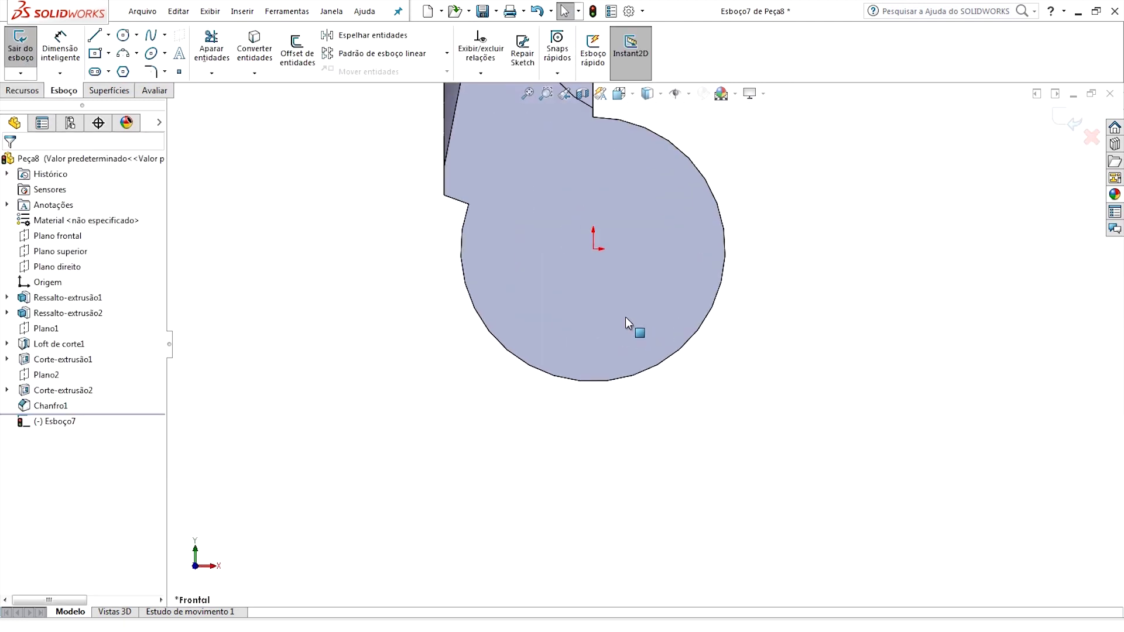
pyautogui.click(255, 49)
pyautogui.click(588, 381)
pyautogui.press('Return')
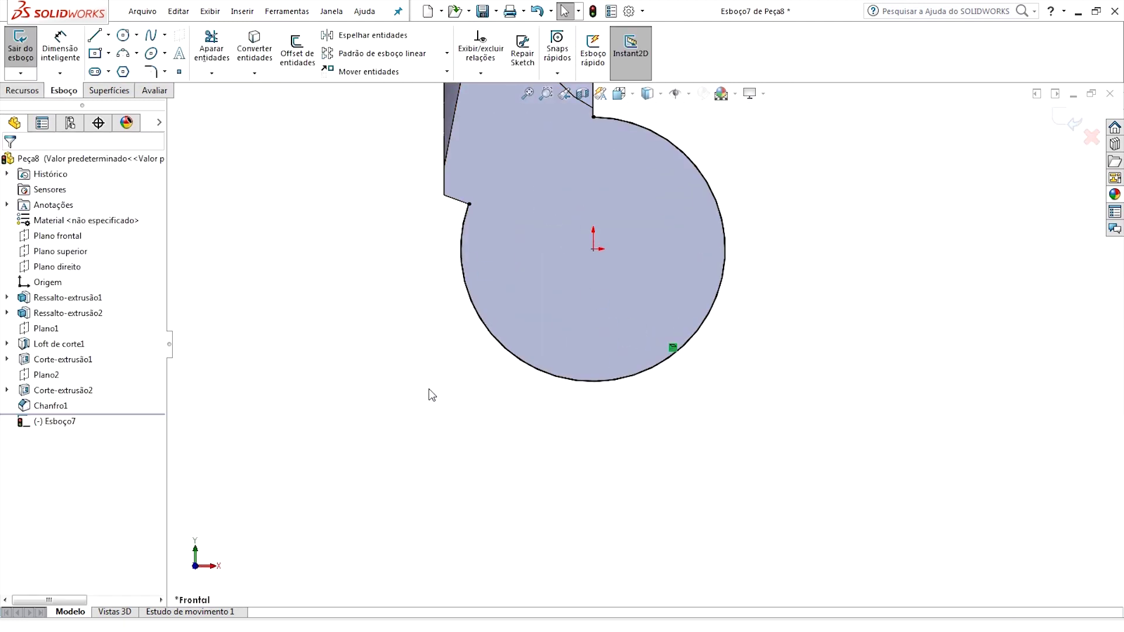
# Step: Draw a slanted line from the origin and a rectangular profile below, trimming the excess
pyautogui.click(96, 37)
pyautogui.scroll(1, 644, 342)
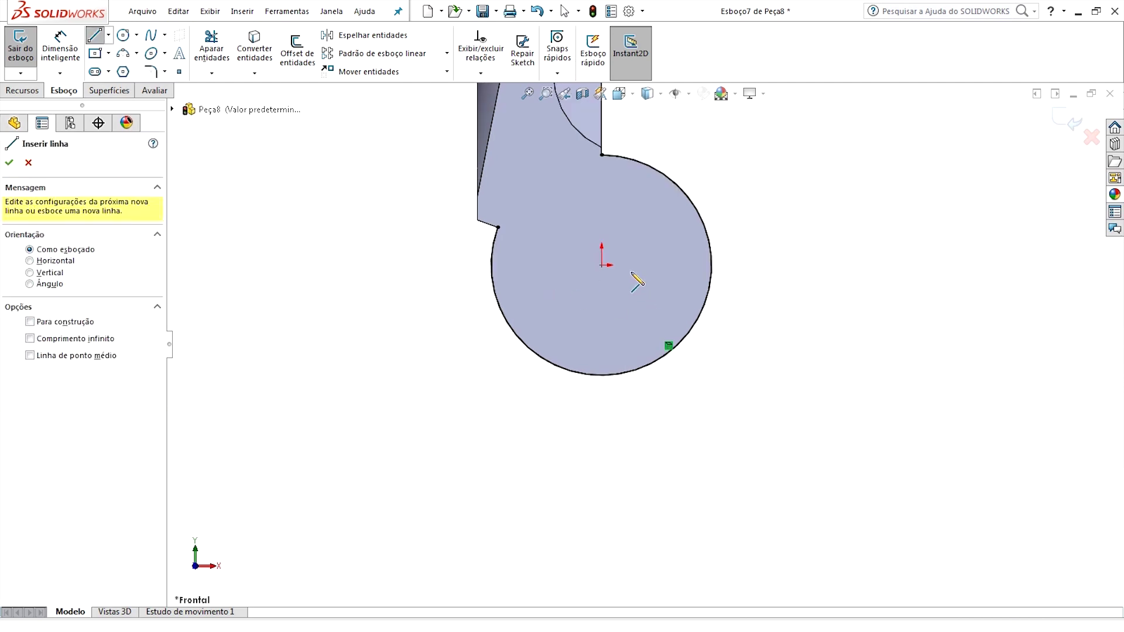
pyautogui.click(602, 266)
pyautogui.click(735, 333)
pyautogui.click(735, 566)
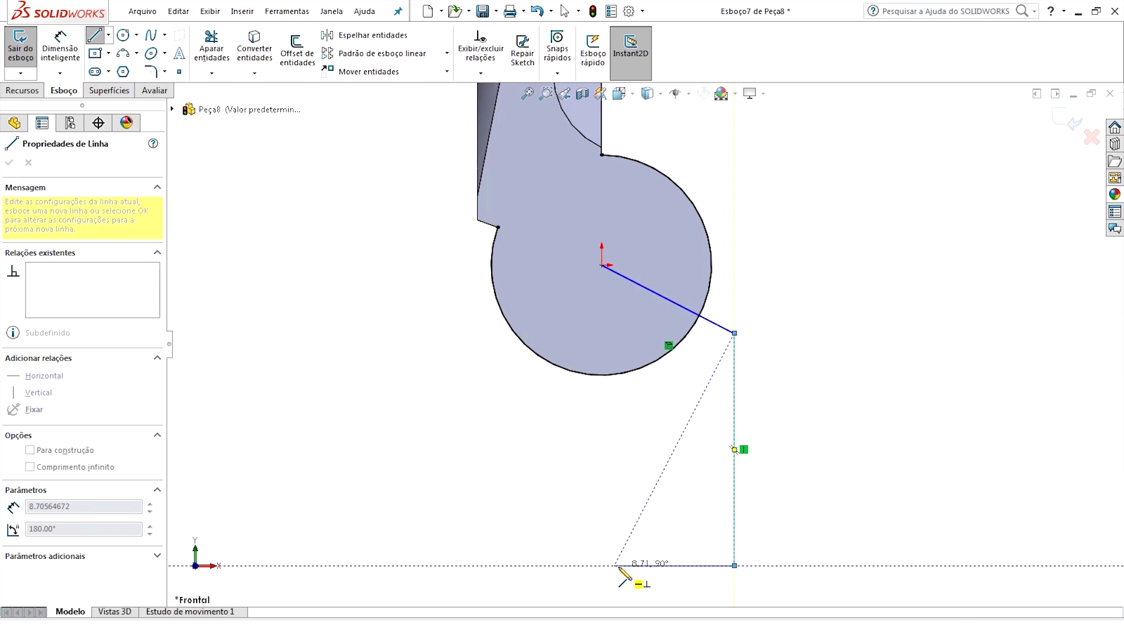
pyautogui.click(615, 566)
pyautogui.click(614, 333)
pyautogui.click(211, 47)
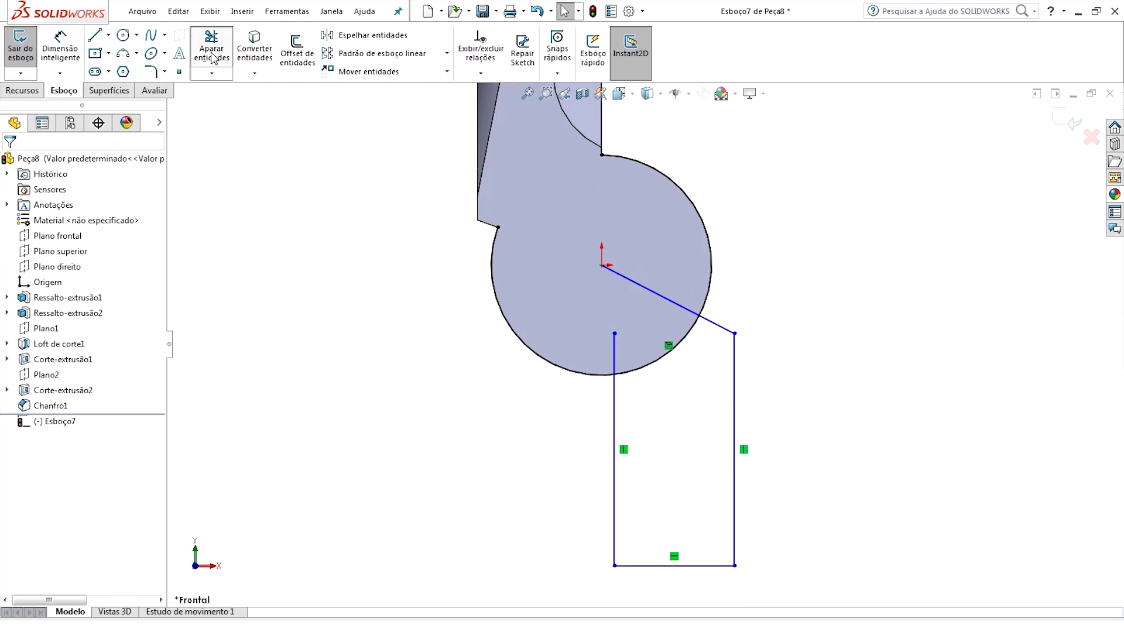
pyautogui.click(713, 302)
pyautogui.press('Escape')
# Step: Constrain the slanted line to pass through the sketch origin
pyautogui.click(602, 266)
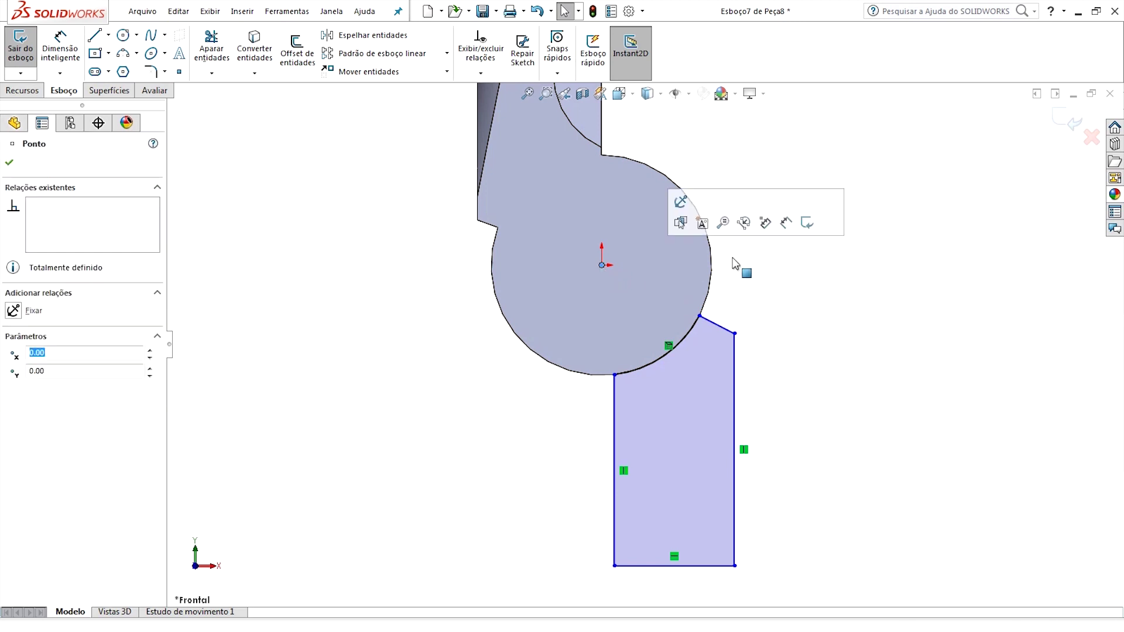
pyautogui.keyDown('ctrl'); pyautogui.click(720, 335); pyautogui.keyUp('ctrl')
pyautogui.click(781, 286)
pyautogui.click(775, 170)
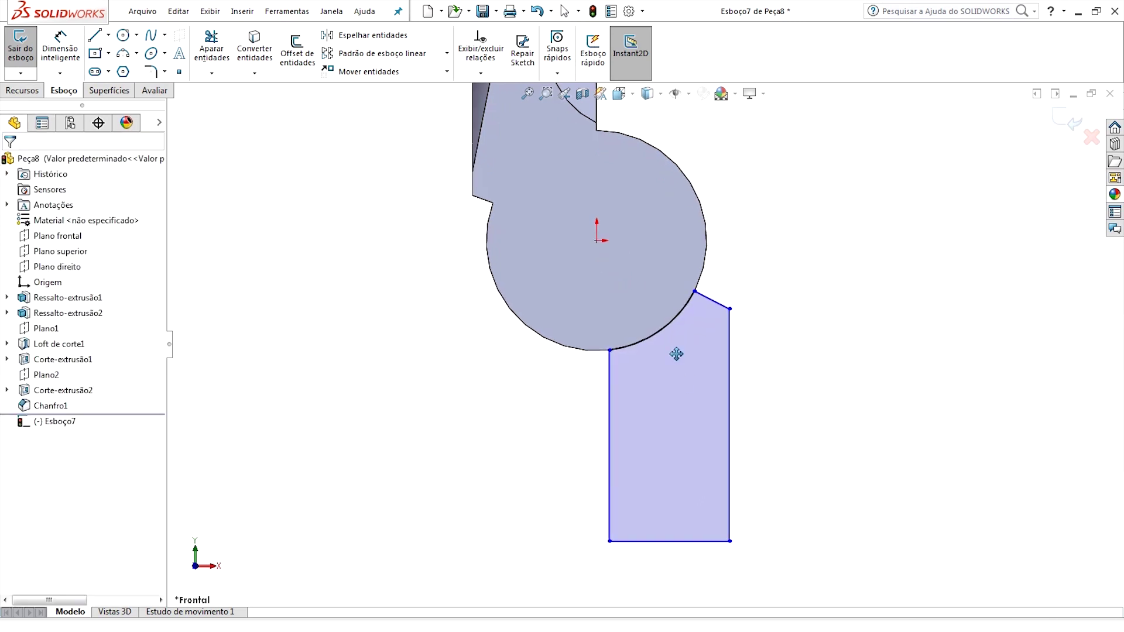
pyautogui.click(676, 355)
# Step: Add a vertical line inside the profile and trim away the lower left side
pyautogui.click(103, 39)
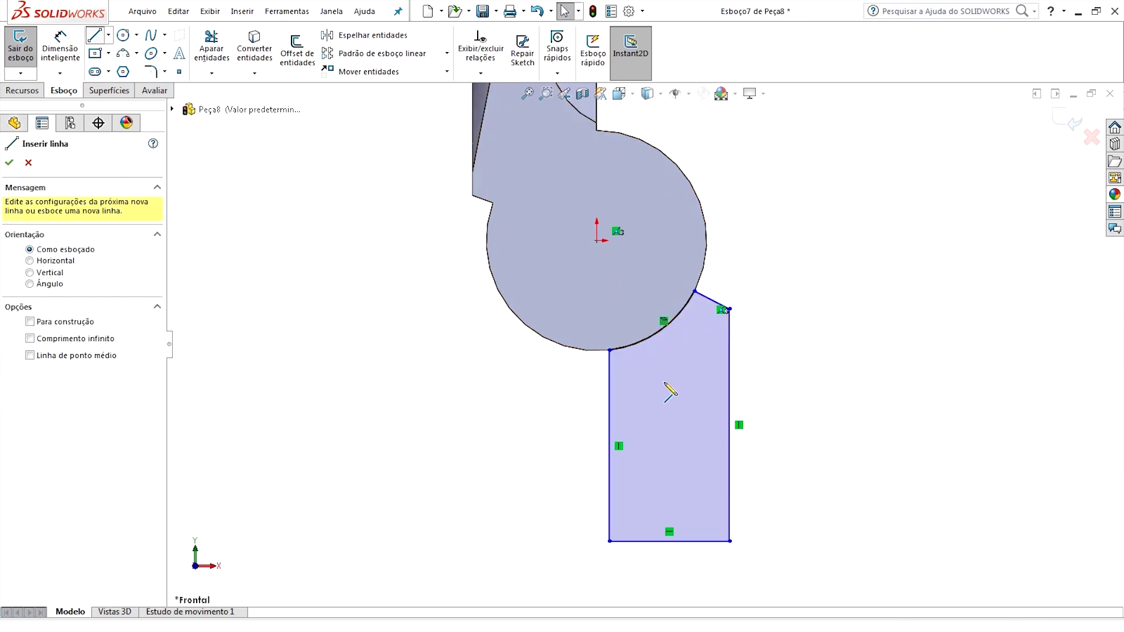
pyautogui.click(631, 400)
pyautogui.click(631, 541)
pyautogui.click(212, 47)
pyautogui.click(610, 433)
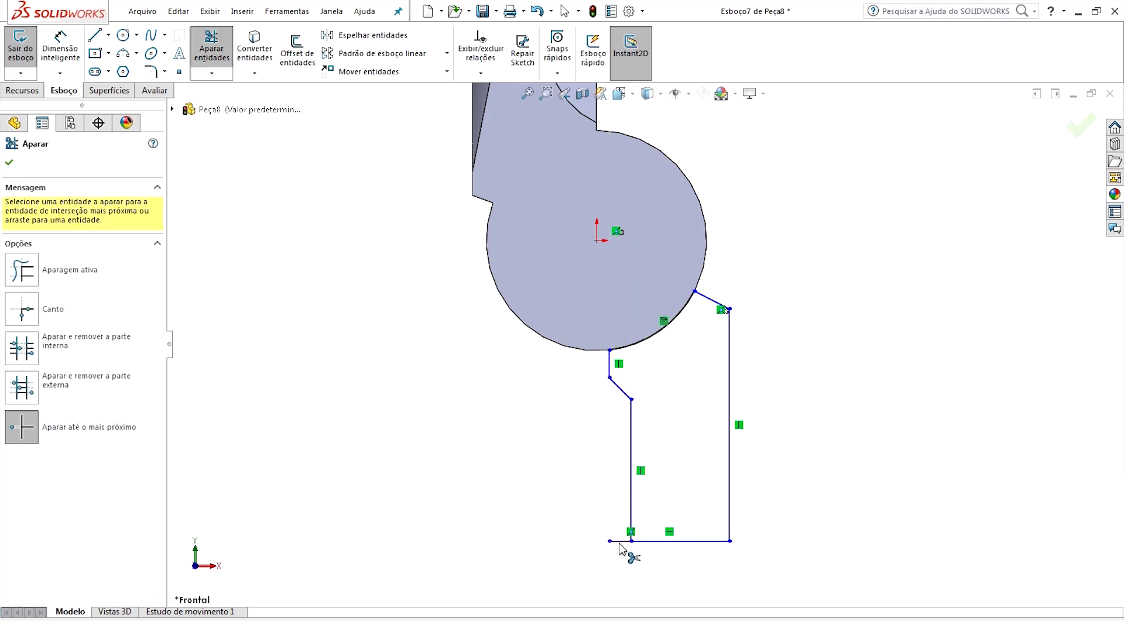
pyautogui.click(620, 542)
pyautogui.press('Escape')
pyautogui.keyDown('ctrl'); pyautogui.moveTo(834, 368); pyautogui.dragTo(797, 312, button='middle'); pyautogui.keyUp('ctrl')
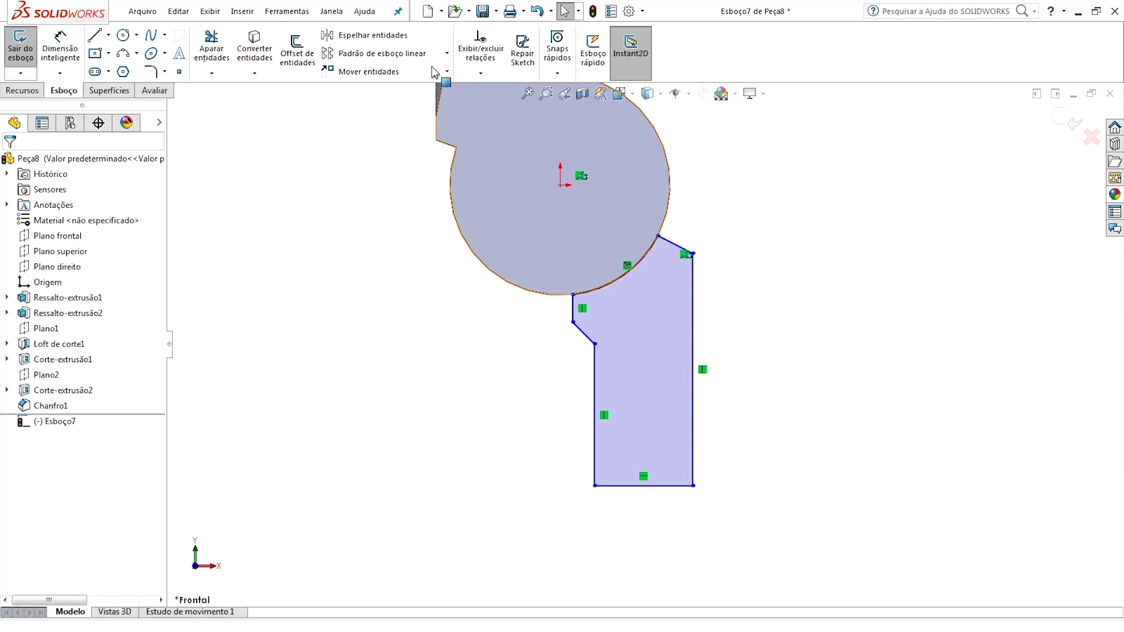
pyautogui.click(64, 47)
# Step: Dimension the profile height to 12
pyautogui.click(658, 236)
pyautogui.click(673, 486)
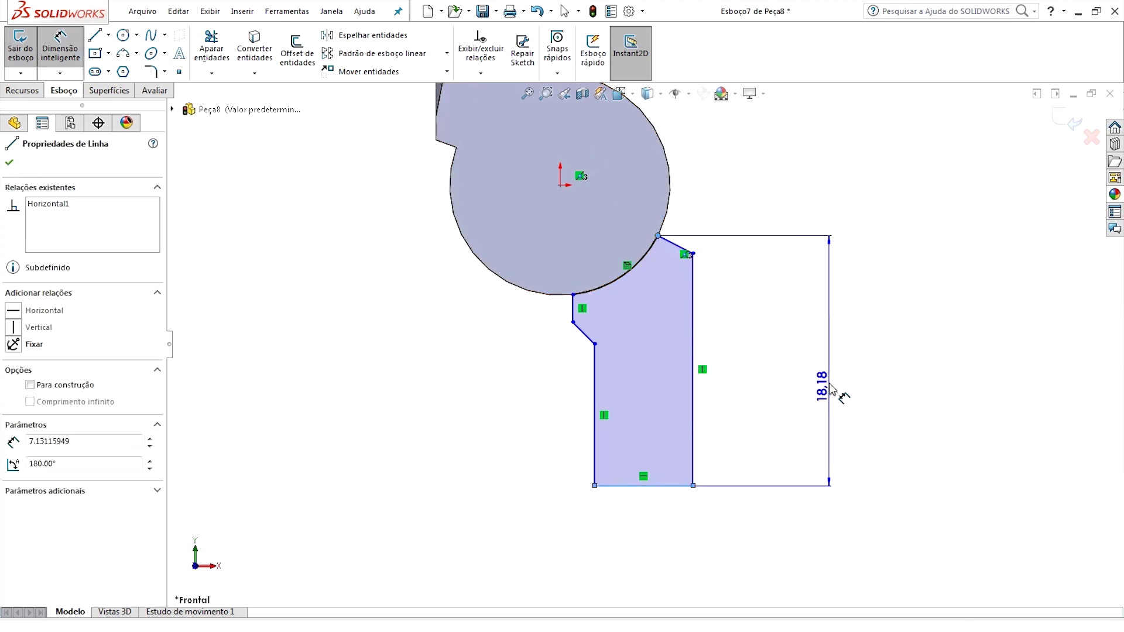
pyautogui.click(831, 378)
pyautogui.write('12')
pyautogui.press('Return')
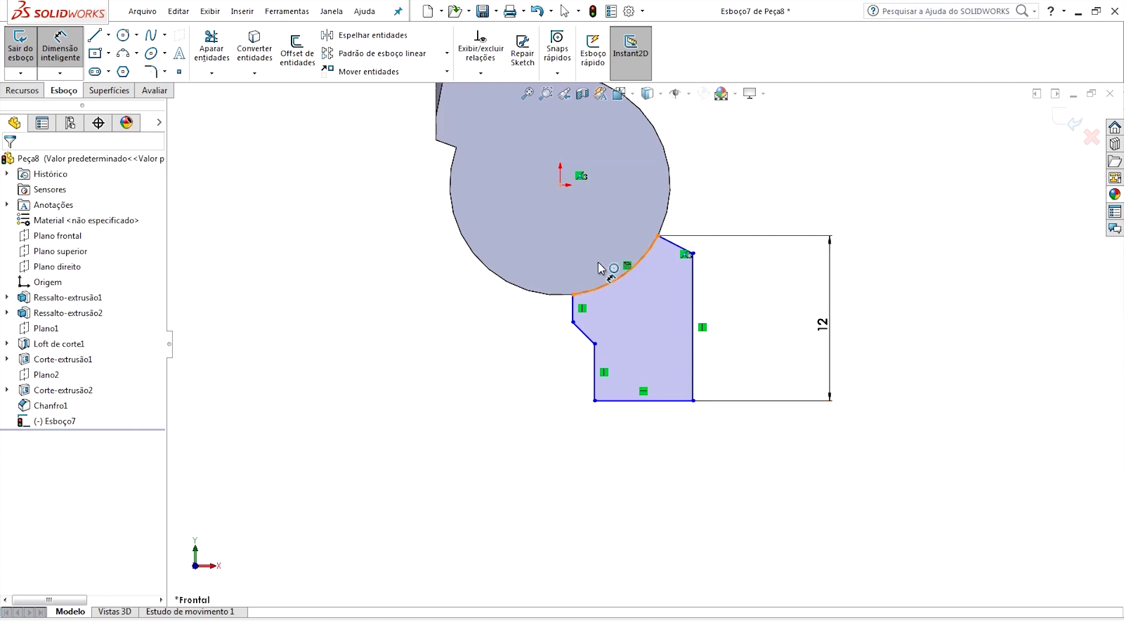
# Step: Dimension the left edge 0.50 from the origin
pyautogui.click(560, 188)
pyautogui.click(574, 308)
pyautogui.click(509, 275)
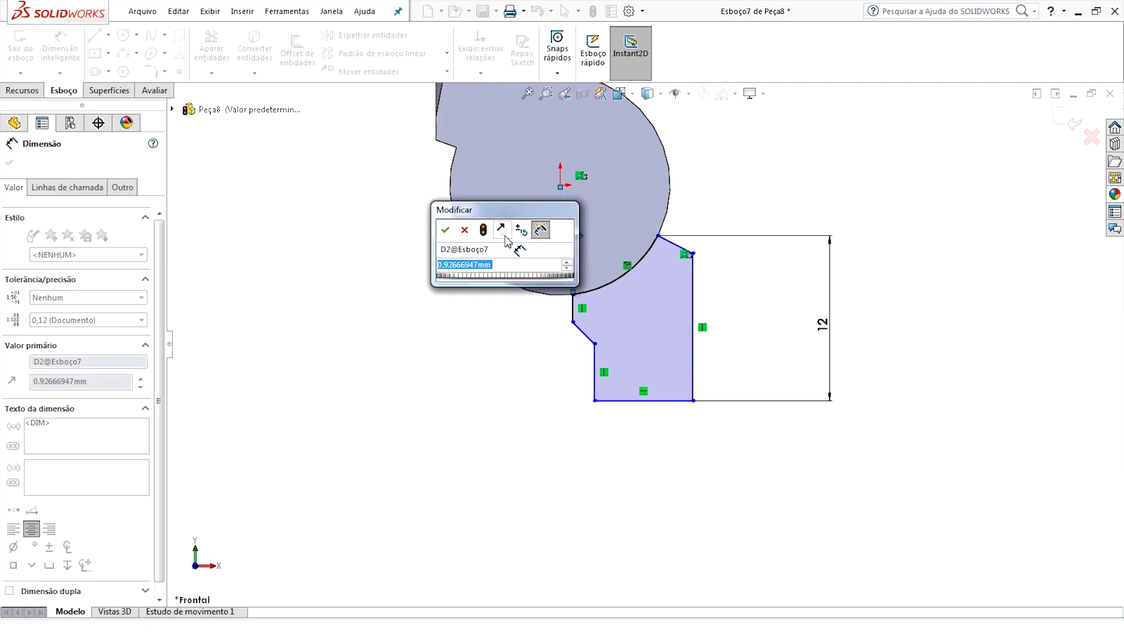
pyautogui.press('Return')
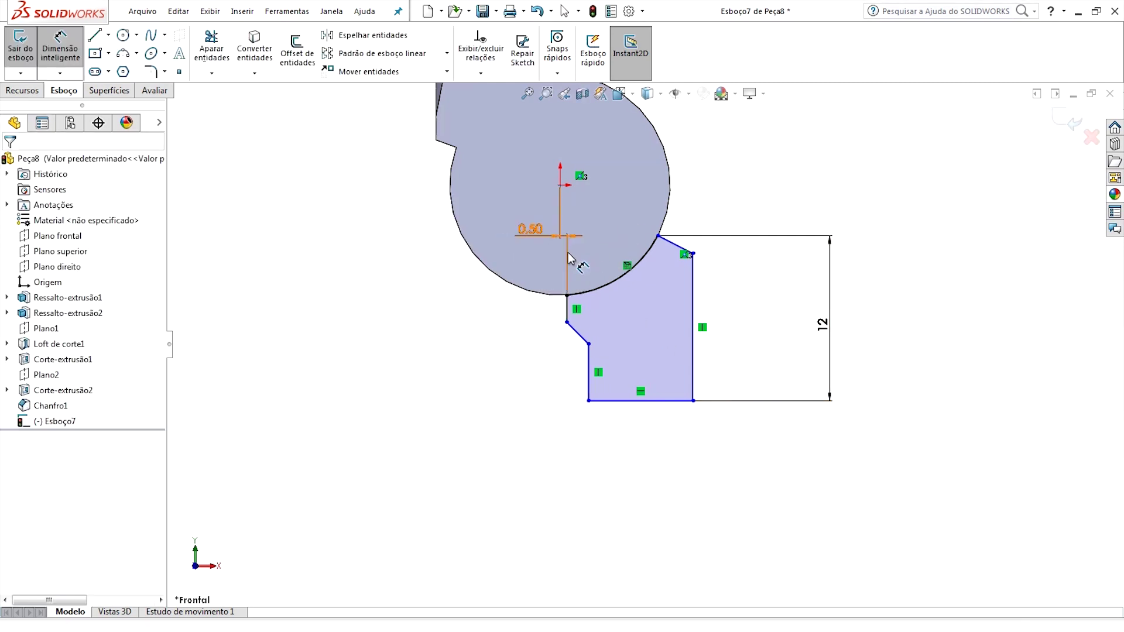
# Step: Dimension the profile's overall width to 8.50
pyautogui.click(567, 323)
pyautogui.click(693, 402)
pyautogui.click(646, 467)
pyautogui.write('8.5')
pyautogui.press('Return')
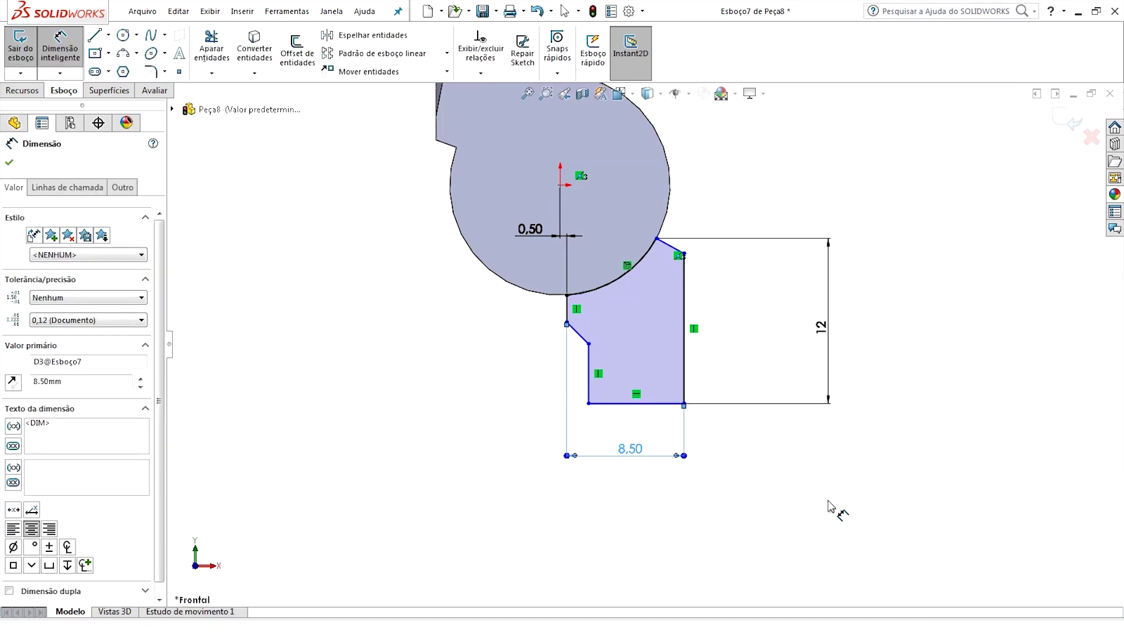
pyautogui.press('Escape')
pyautogui.press('Escape')
pyautogui.scroll(-3, 615, 240)
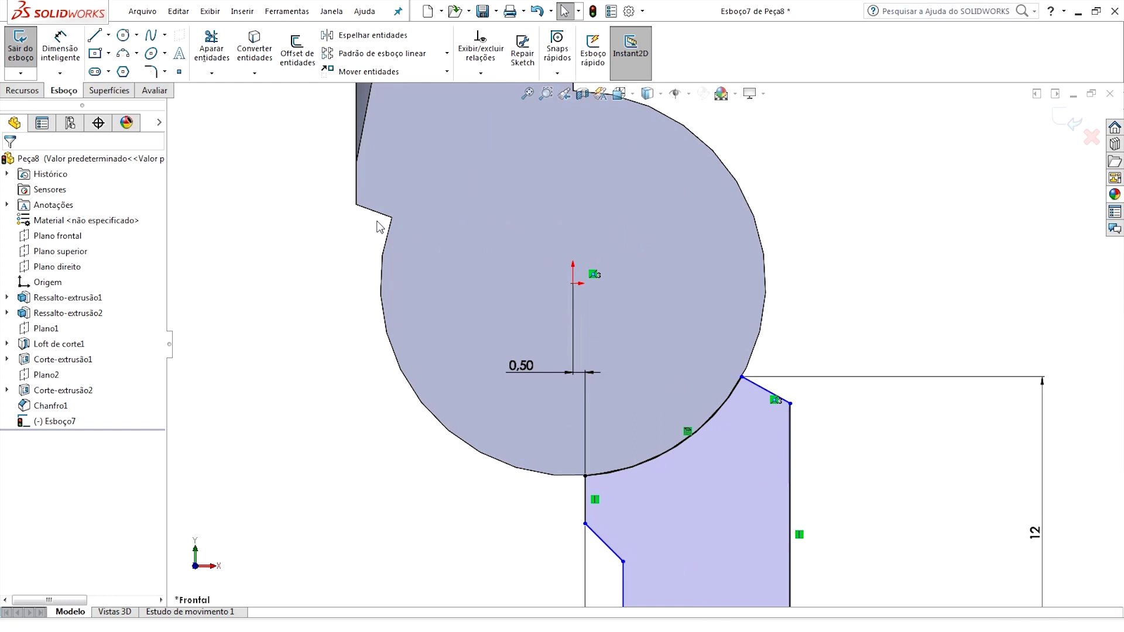
pyautogui.click(382, 218)
# Step: Make the slanted sketch line collinear with the model edge
pyautogui.keyDown('ctrl'); pyautogui.click(755, 384); pyautogui.keyUp('ctrl')
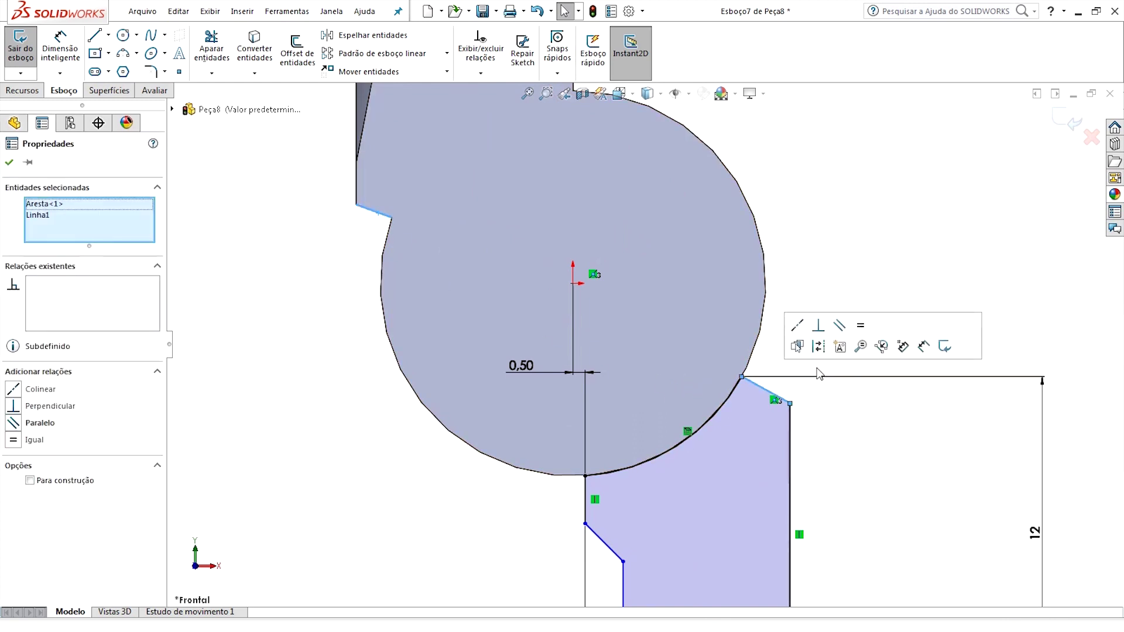
pyautogui.click(797, 327)
pyautogui.press('Escape')
pyautogui.scroll(2, 820, 363)
pyautogui.scroll(-1, 666, 391)
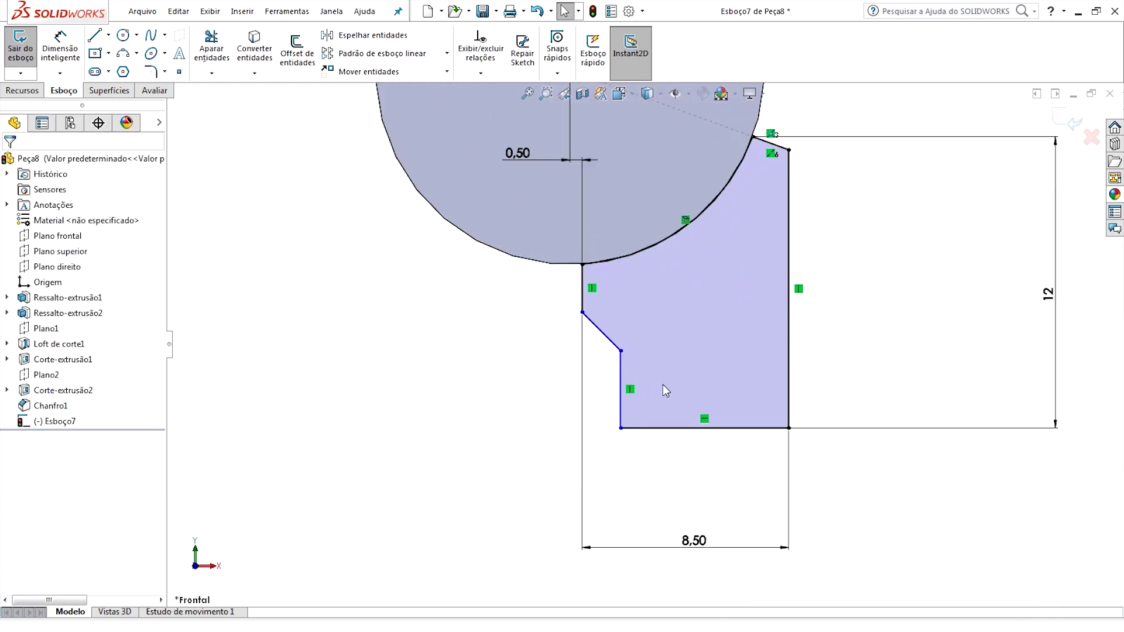
pyautogui.scroll(-2, 663, 390)
pyautogui.scroll(-1, 650, 333)
# Step: Raise the slanted line's upper endpoint and dimension its angle to 135°
pyautogui.click(621, 319)
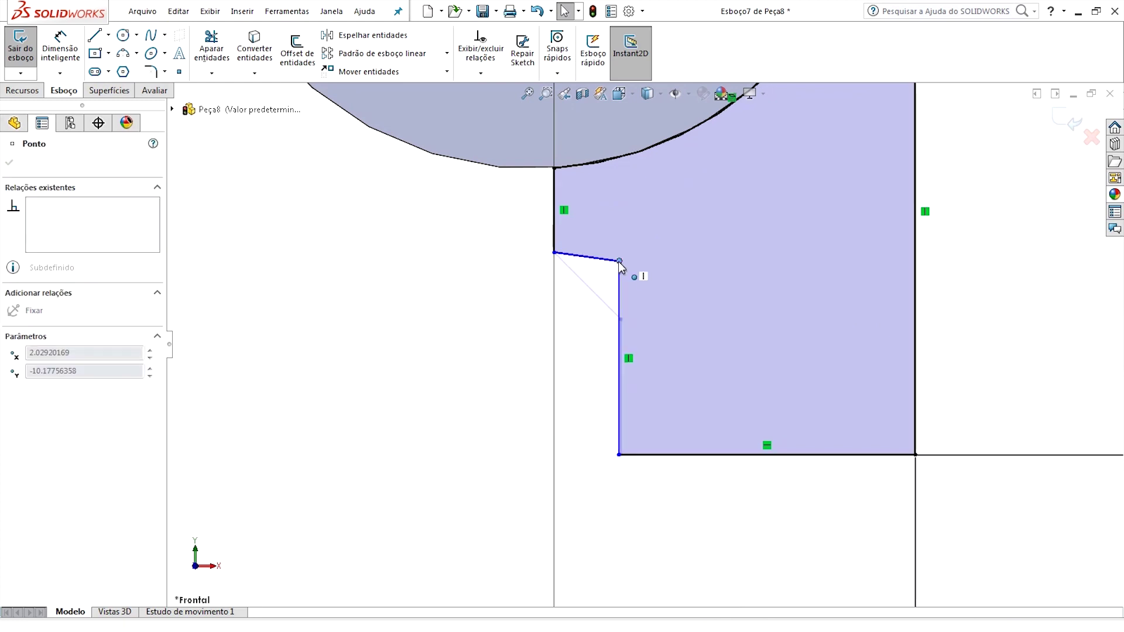
pyautogui.moveTo(554, 252); pyautogui.dragTo(555, 210)
pyautogui.press('Escape')
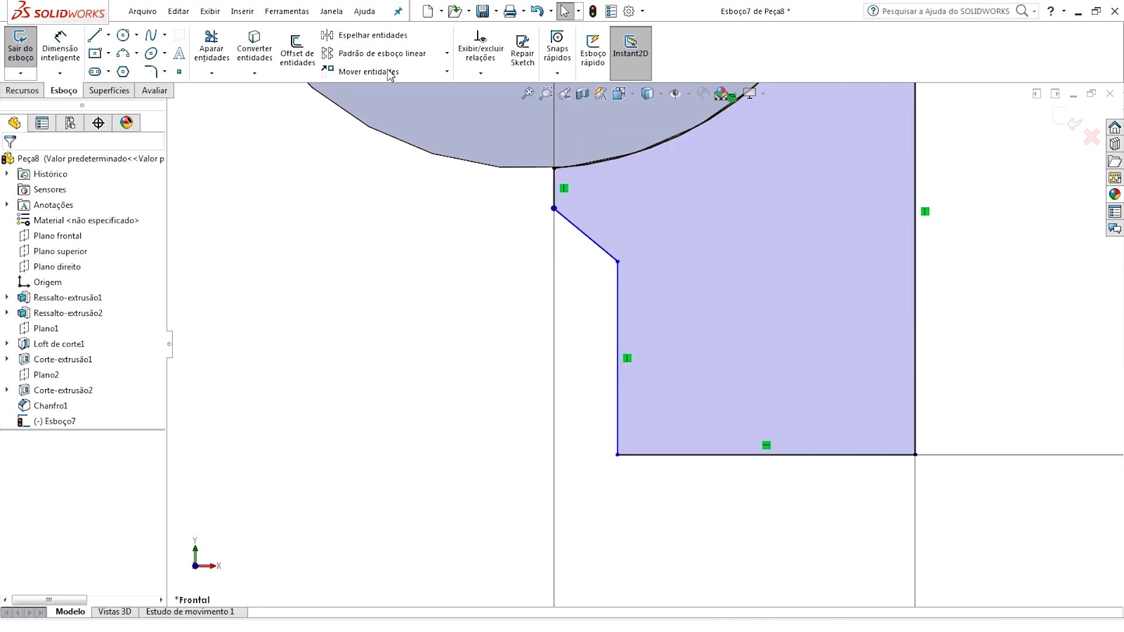
pyautogui.click(572, 223)
pyautogui.click(555, 195)
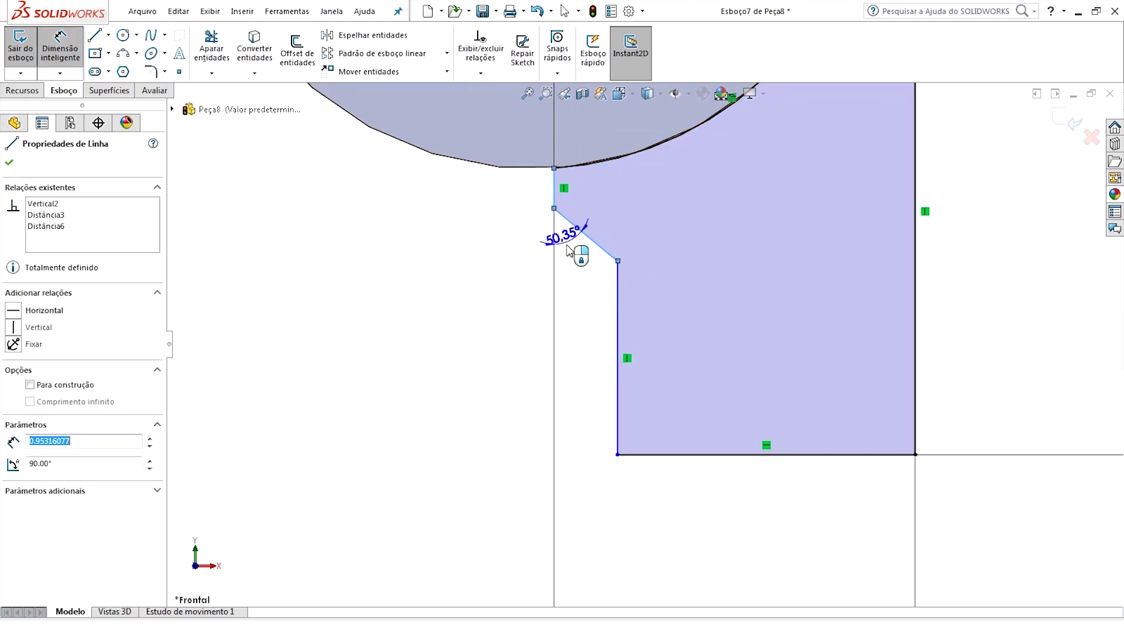
pyautogui.click(694, 212)
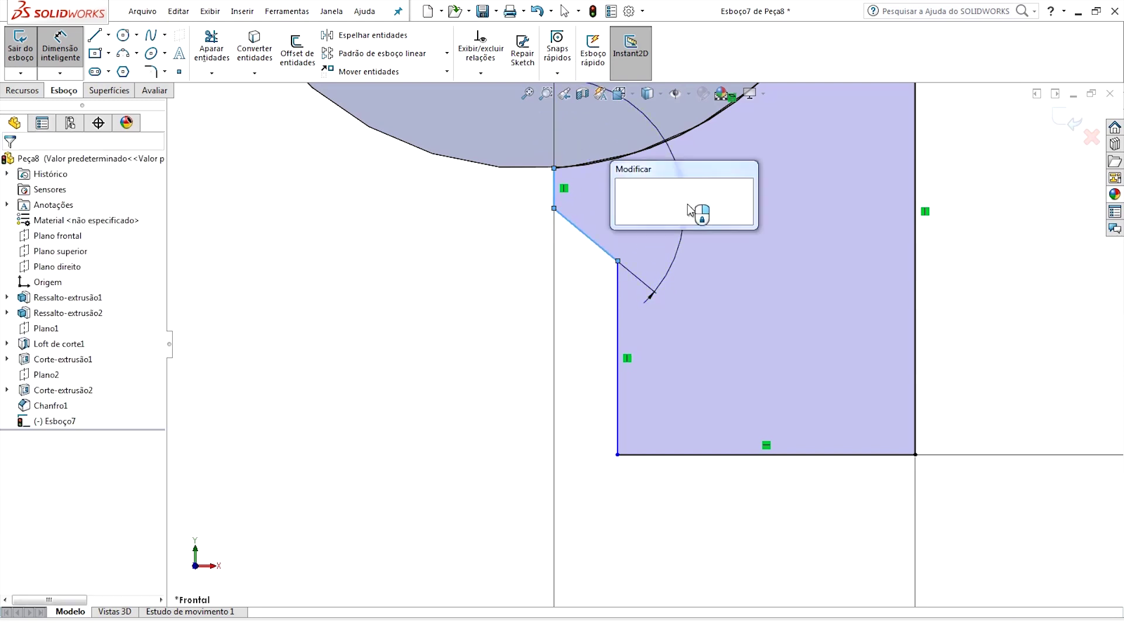
pyautogui.write('1')
pyautogui.press('Return')
pyautogui.press('Escape')
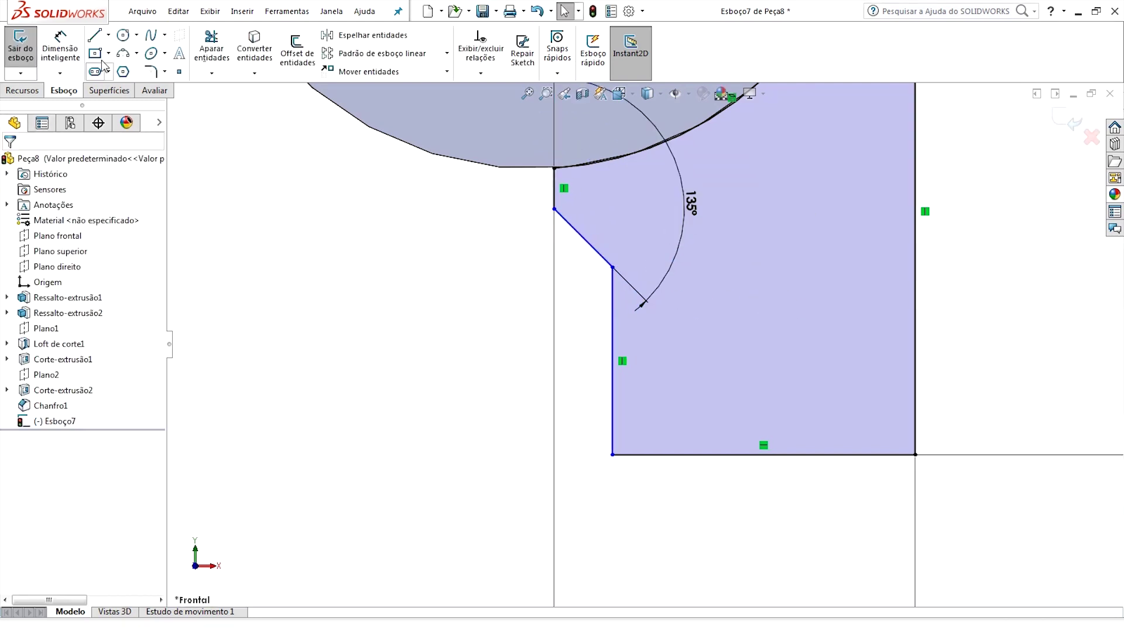
# Step: Convert the lower vertical line to construction and draw a V notch on the edge
pyautogui.click(611, 322)
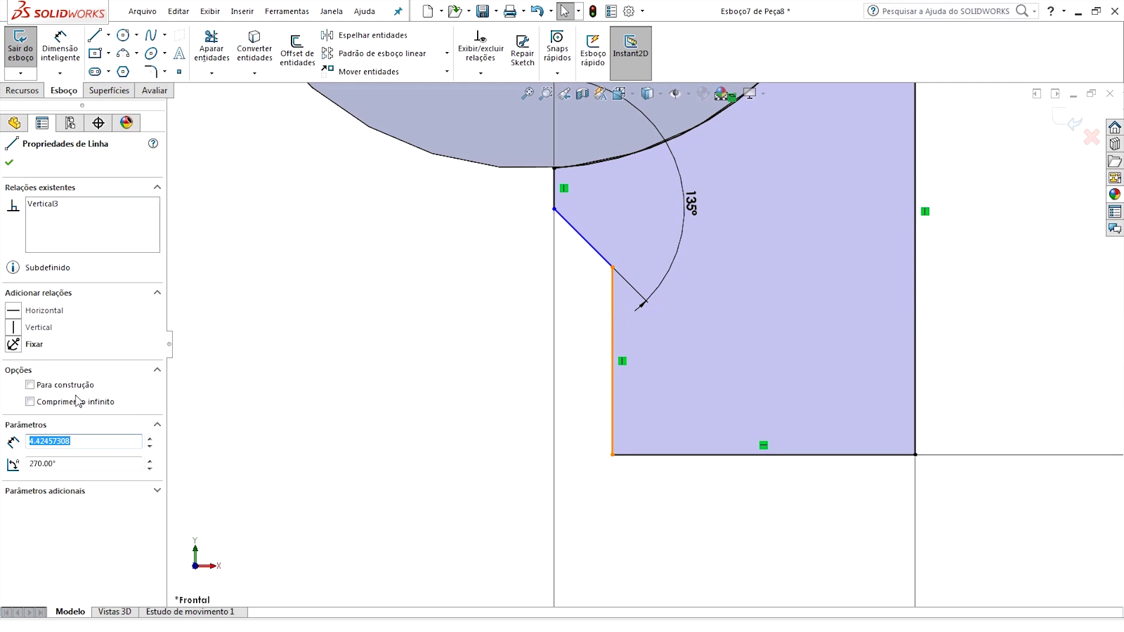
pyautogui.click(67, 385)
pyautogui.press('Escape')
pyautogui.press('l')
pyautogui.click(613, 267)
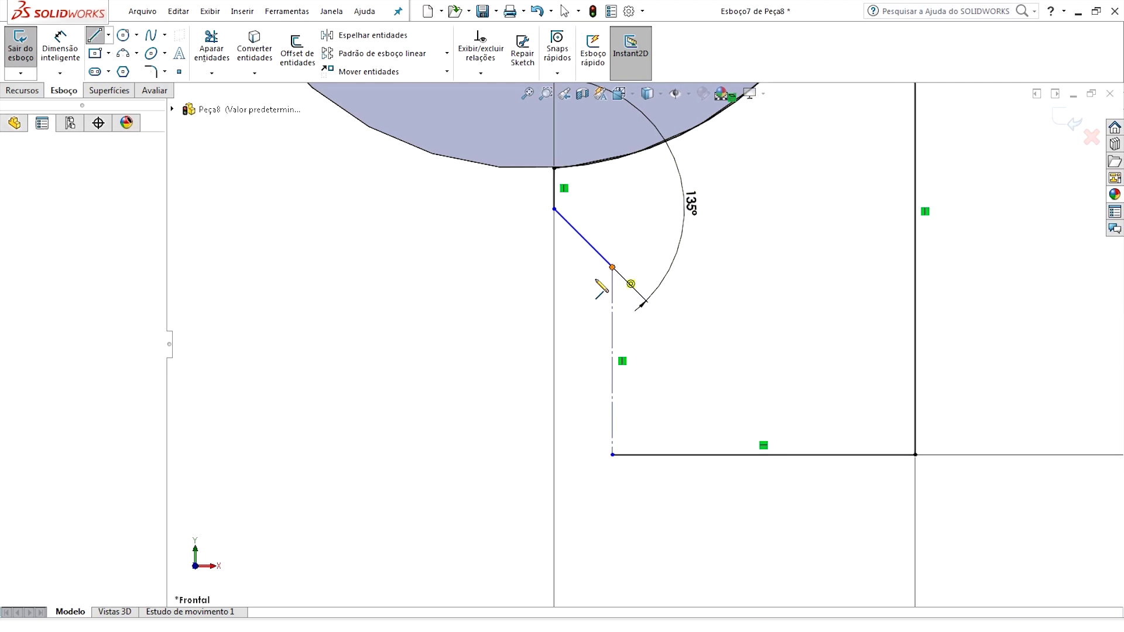
pyautogui.click(579, 300)
pyautogui.click(613, 334)
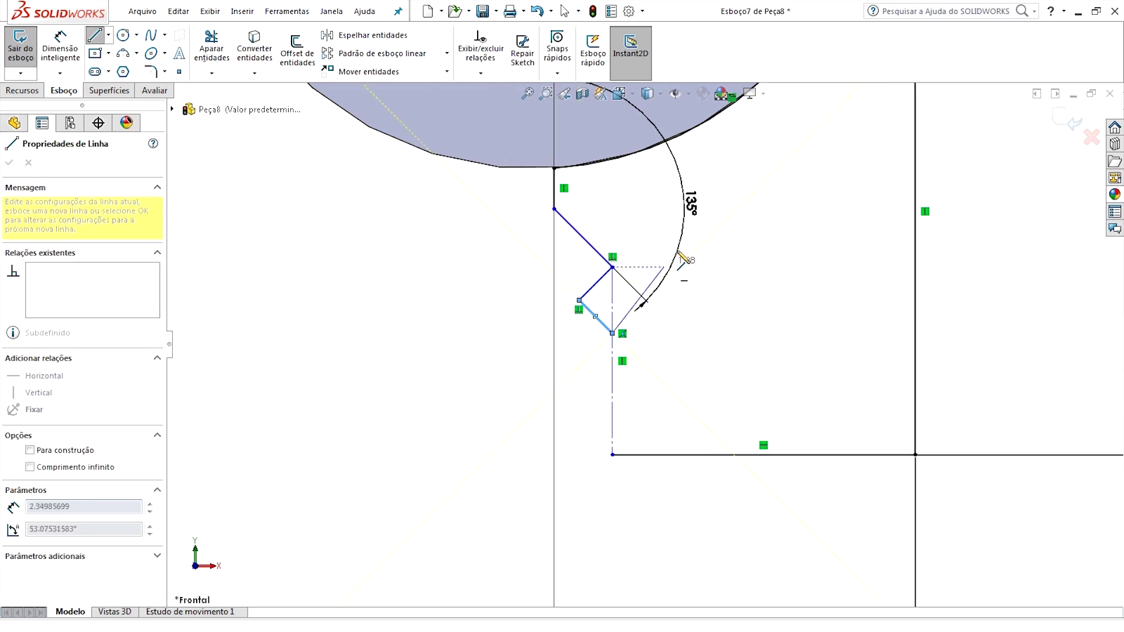
pyautogui.press('Escape')
# Step: Dimension the V notch height to 1
pyautogui.click(74, 56)
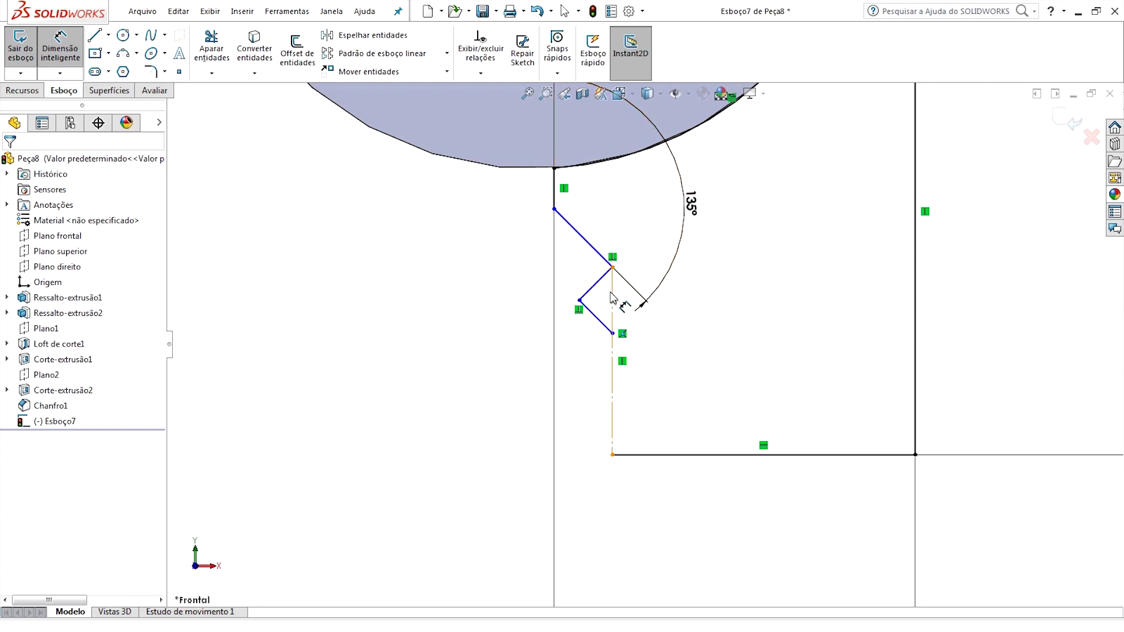
pyautogui.click(613, 268)
pyautogui.click(783, 319)
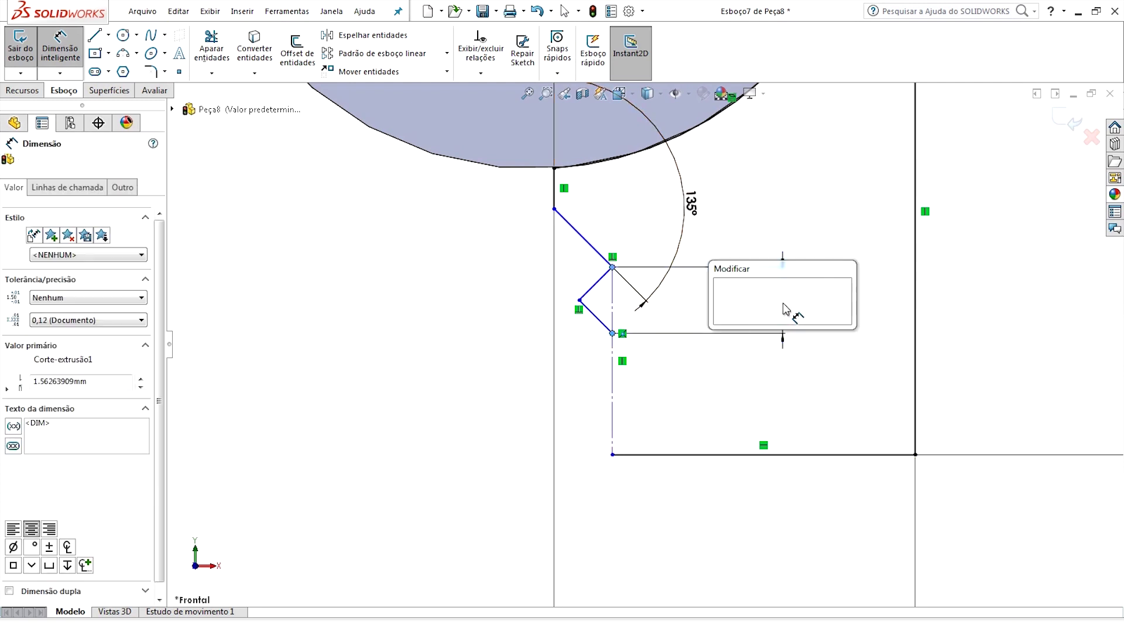
pyautogui.write('1')
pyautogui.press('Return')
pyautogui.press('Escape')
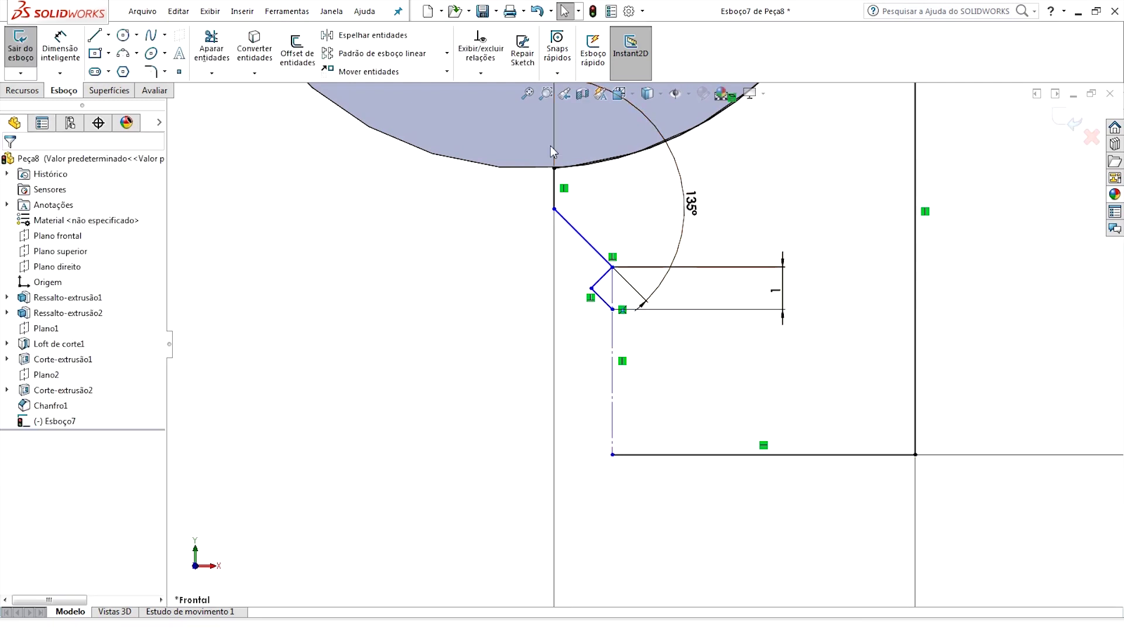
# Step: Dimension the short upper vertical edge to 1.25
pyautogui.click(61, 50)
pyautogui.click(554, 189)
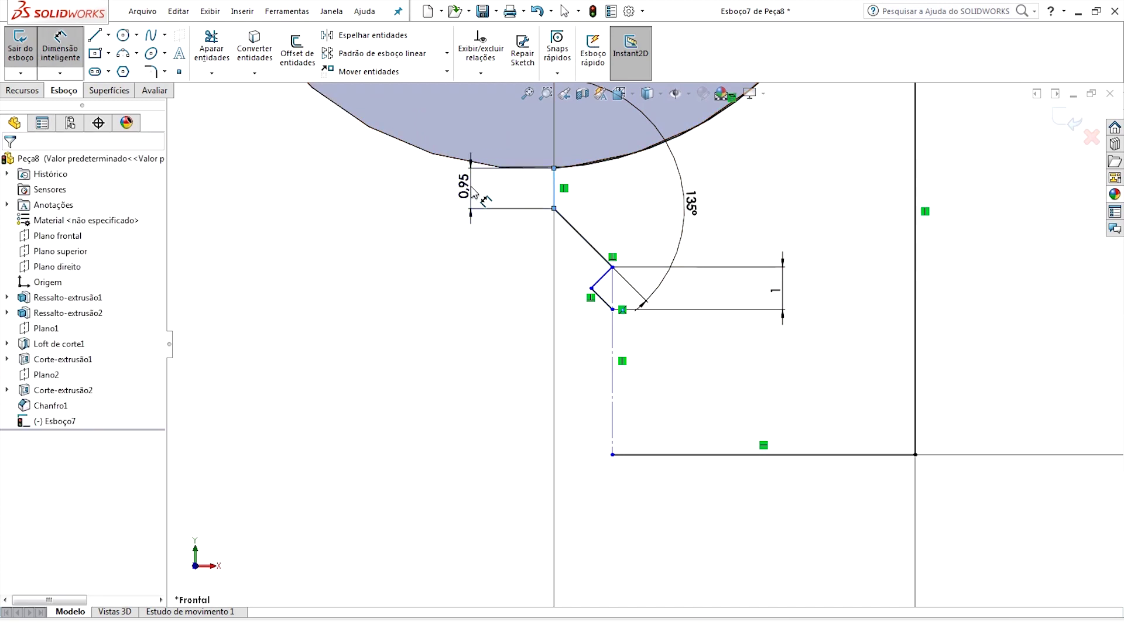
pyautogui.click(475, 194)
pyautogui.write('1')
pyautogui.press('Return')
pyautogui.press('Escape')
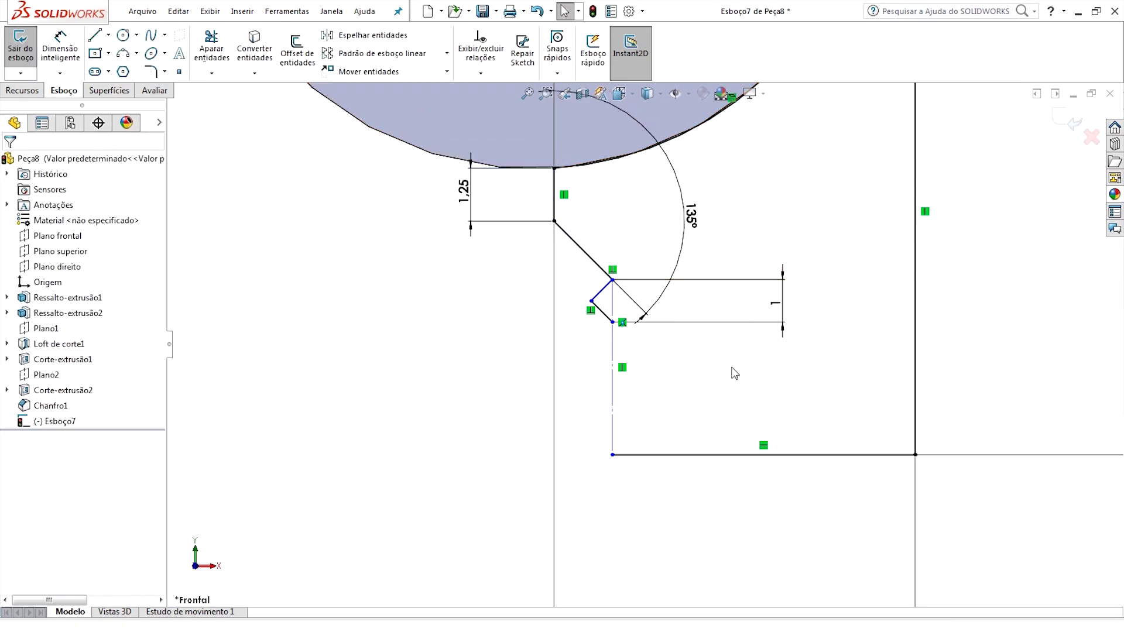
pyautogui.scroll(1, 730, 366)
pyautogui.scroll(1, 728, 345)
pyautogui.scroll(3, 728, 344)
pyautogui.scroll(-4, 625, 387)
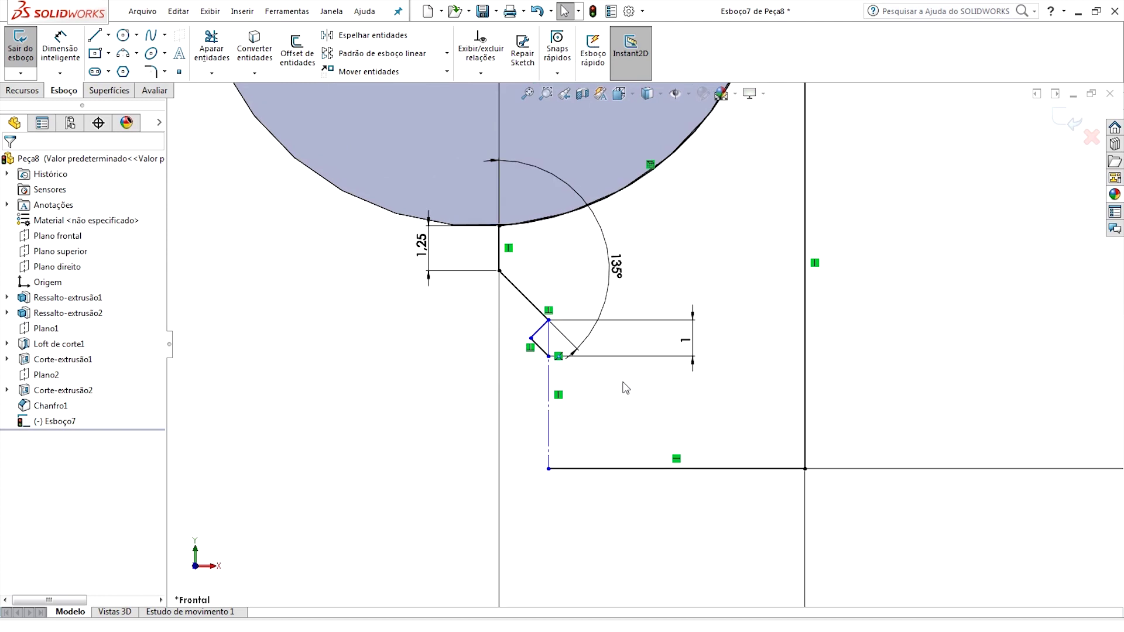
# Step: Dimension the V notch depth to 0.50
pyautogui.click(62, 53)
pyautogui.click(530, 338)
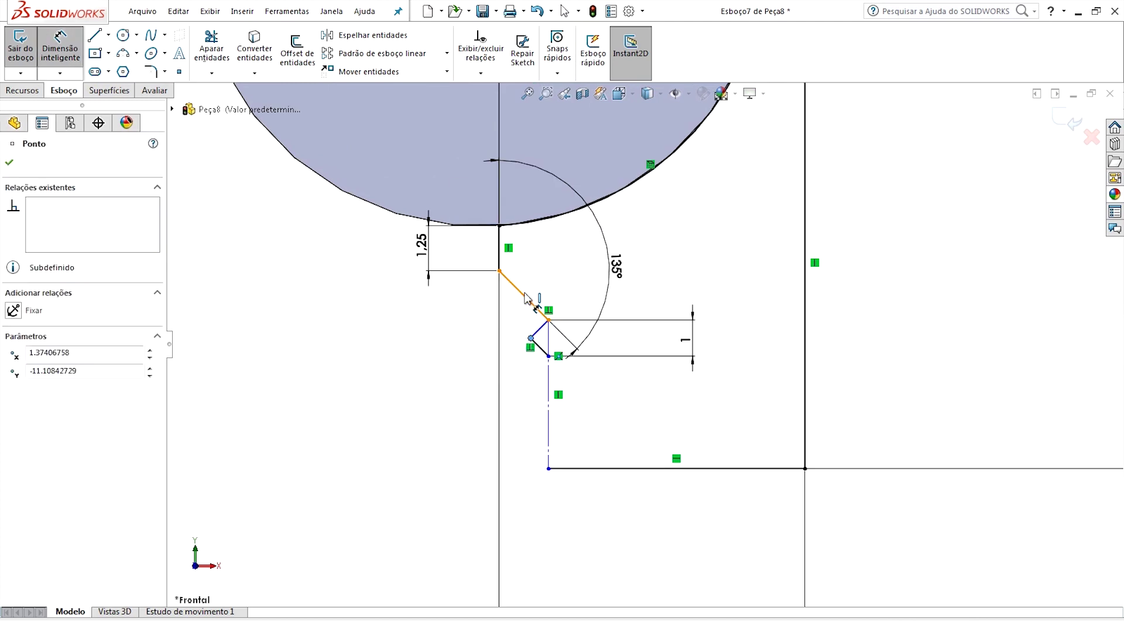
pyautogui.click(500, 259)
pyautogui.click(517, 194)
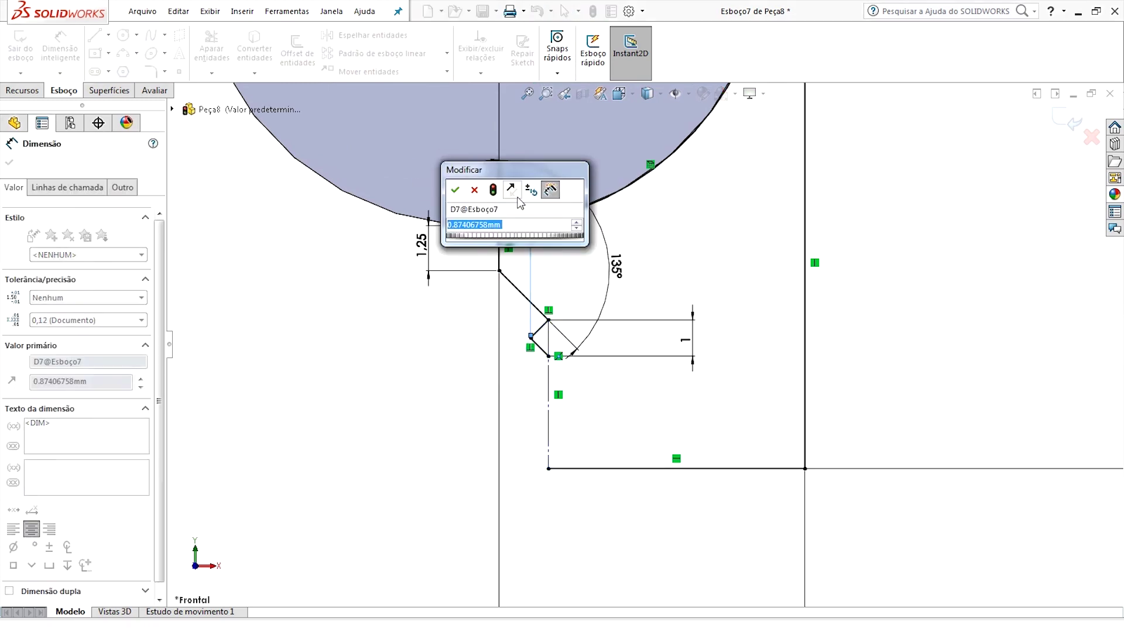
pyautogui.write('0,5')
pyautogui.press('Return')
pyautogui.press('Escape')
pyautogui.click(529, 340)
pyautogui.click(396, 371)
pyautogui.click(373, 55)
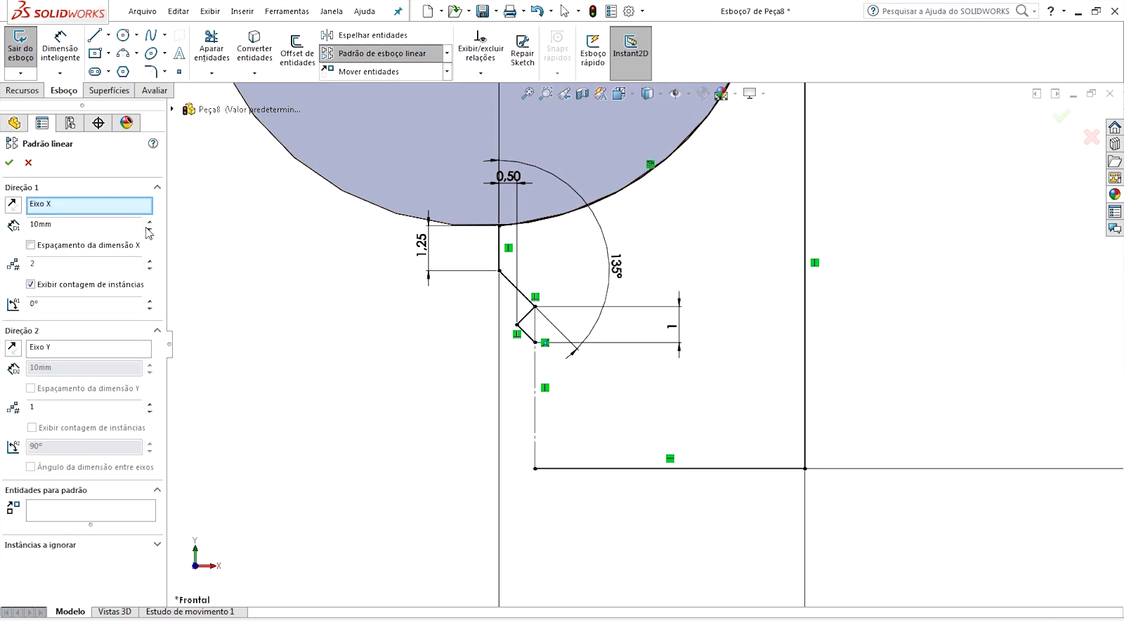
# Step: Linear-pattern the V-notch lines Linha8 and Linha9 five times downward along Y at 1 mm spacing
pyautogui.click(49, 348)
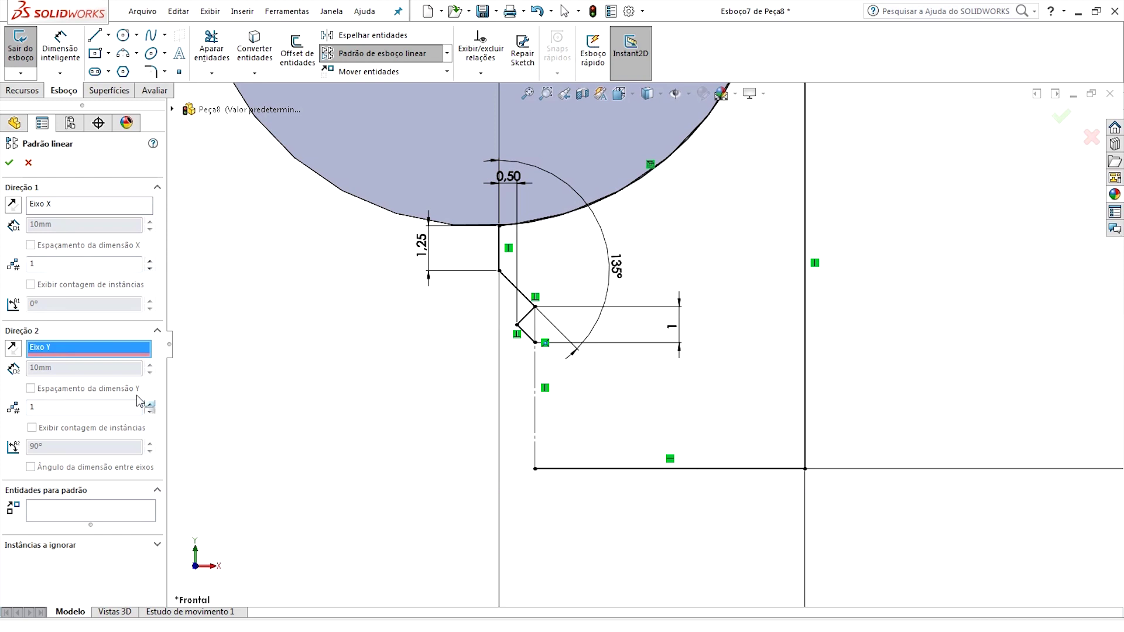
pyautogui.click(124, 513)
pyautogui.click(528, 321)
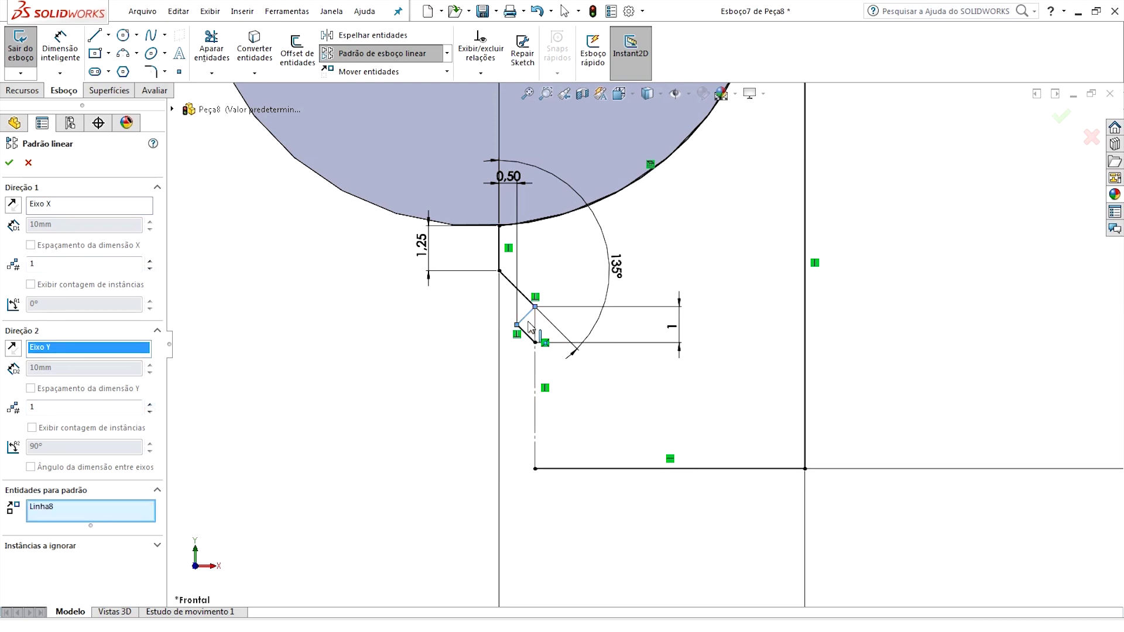
pyautogui.click(527, 334)
pyautogui.click(150, 404)
pyautogui.write('1')
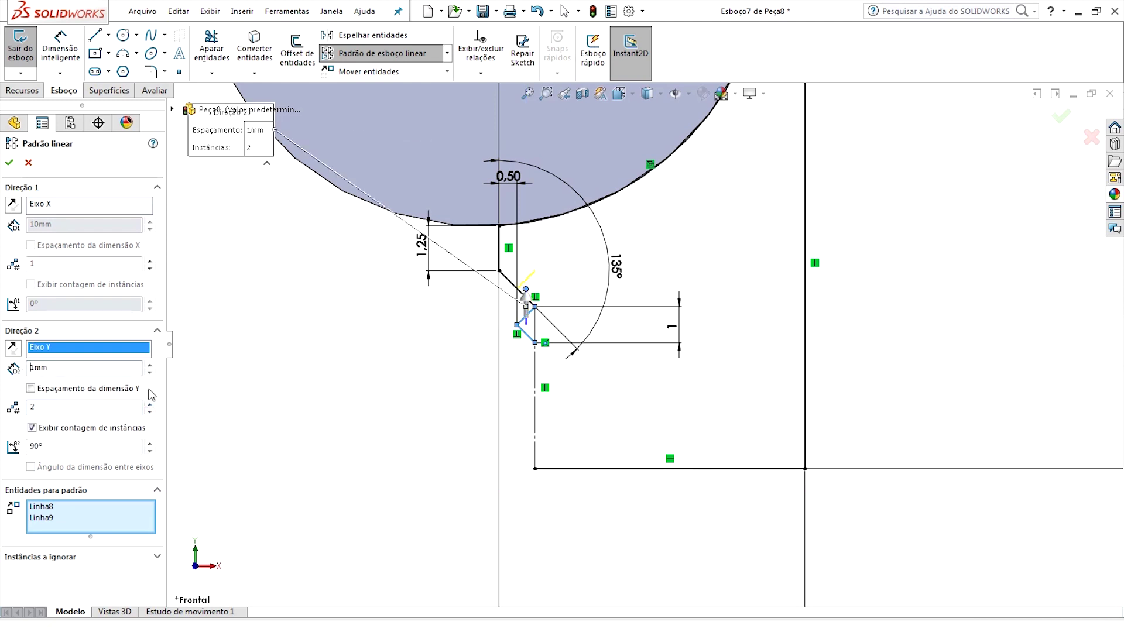
pyautogui.click(13, 349)
pyautogui.scroll(-2, 273, 426)
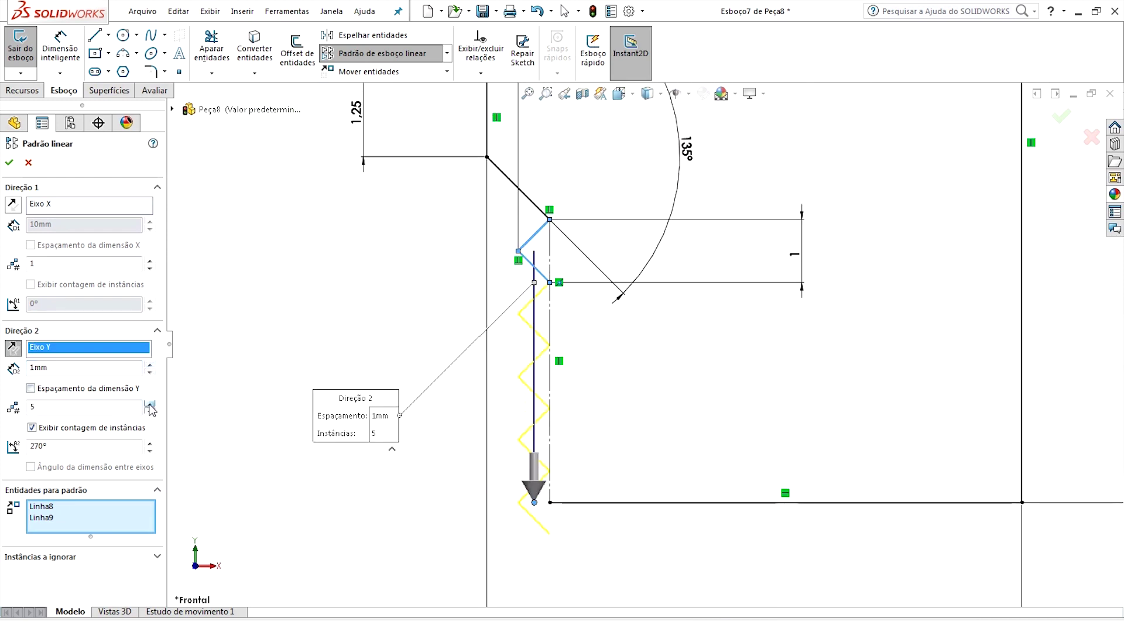
pyautogui.click(9, 164)
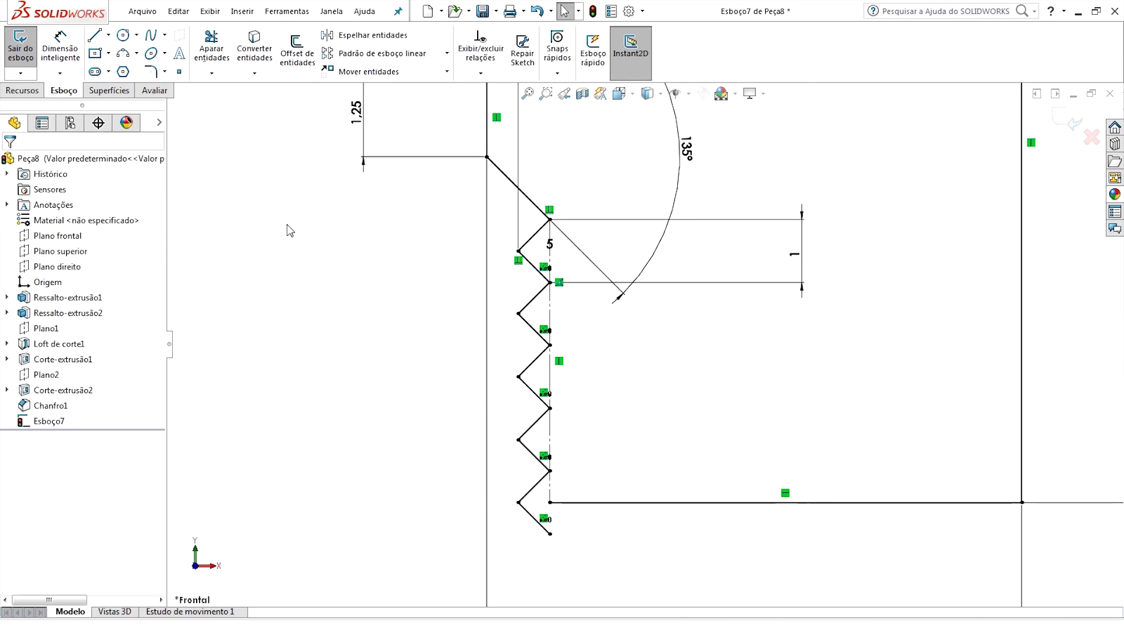
# Step: Delete the stray lower diagonal segment of the zigzag profile
pyautogui.click(211, 73)
pyautogui.click(235, 91)
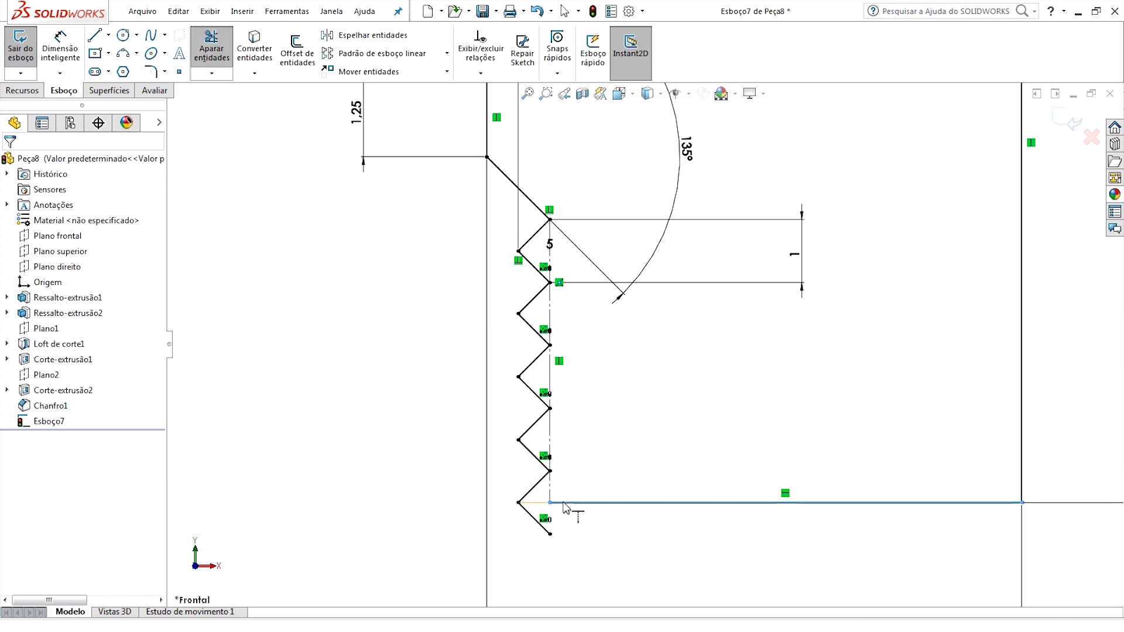
pyautogui.press('Escape')
pyautogui.click(534, 518)
pyautogui.press('Delete')
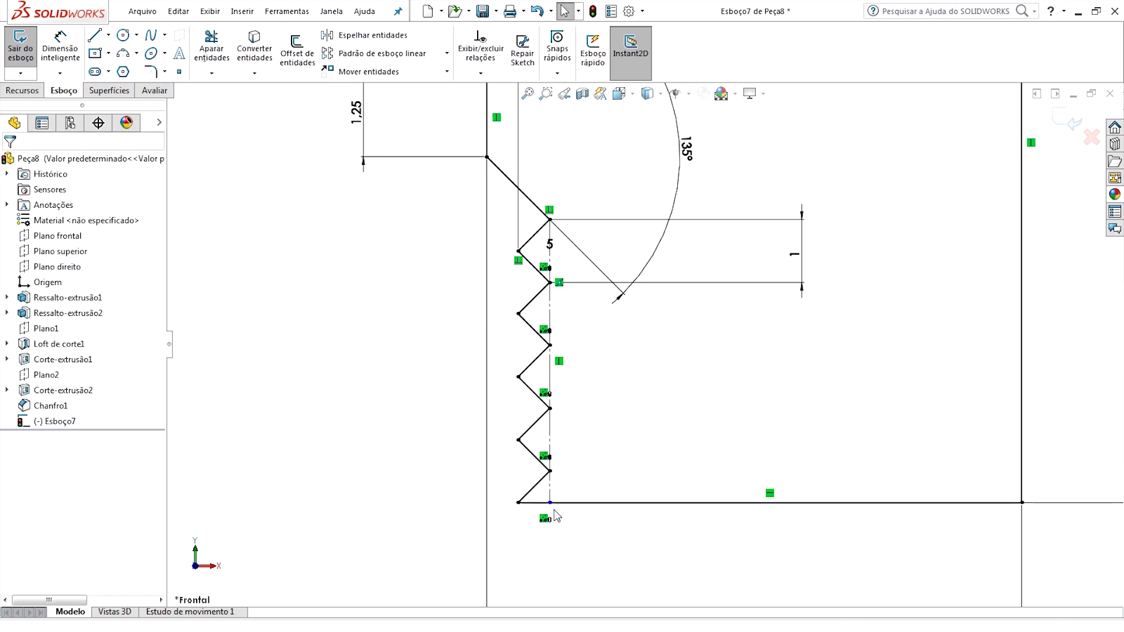
# Step: Drag the baseline's end left past the diagonal
pyautogui.scroll(-4, 554, 515)
pyautogui.scroll(-4, 559, 433)
pyautogui.scroll(-3, 574, 410)
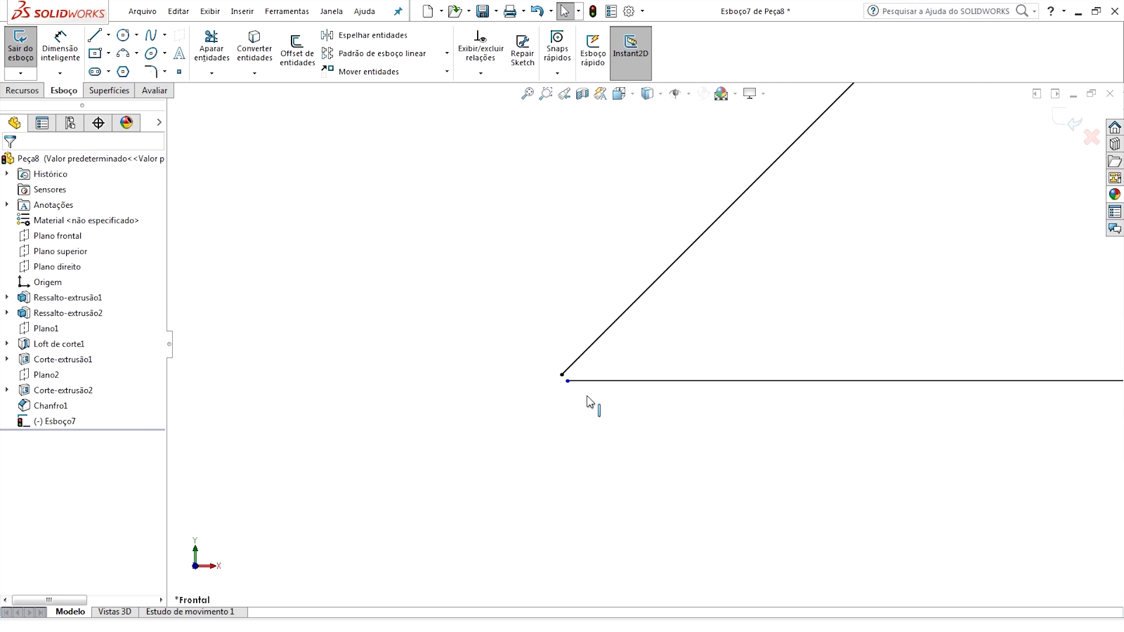
pyautogui.scroll(-4, 583, 395)
pyautogui.click(560, 343)
pyautogui.click(492, 432)
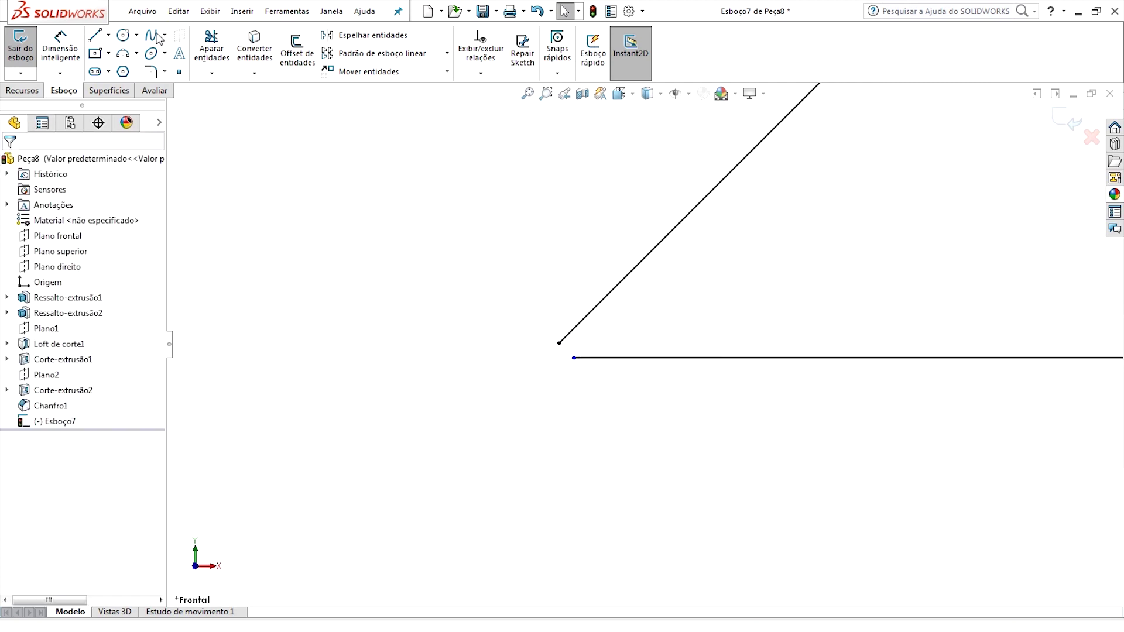
pyautogui.moveTo(573, 358); pyautogui.dragTo(451, 358)
pyautogui.press('Escape')
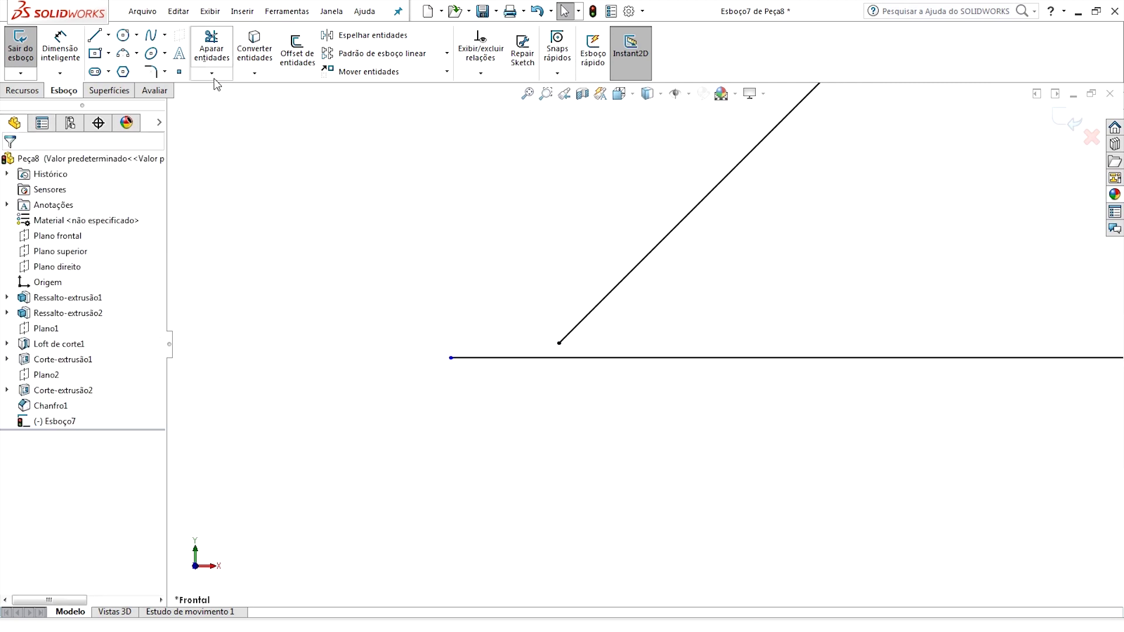
# Step: Extend the diagonal down to the baseline and trim off the leftover baseline stub
pyautogui.click(211, 74)
pyautogui.click(249, 107)
pyautogui.click(571, 338)
pyautogui.click(212, 50)
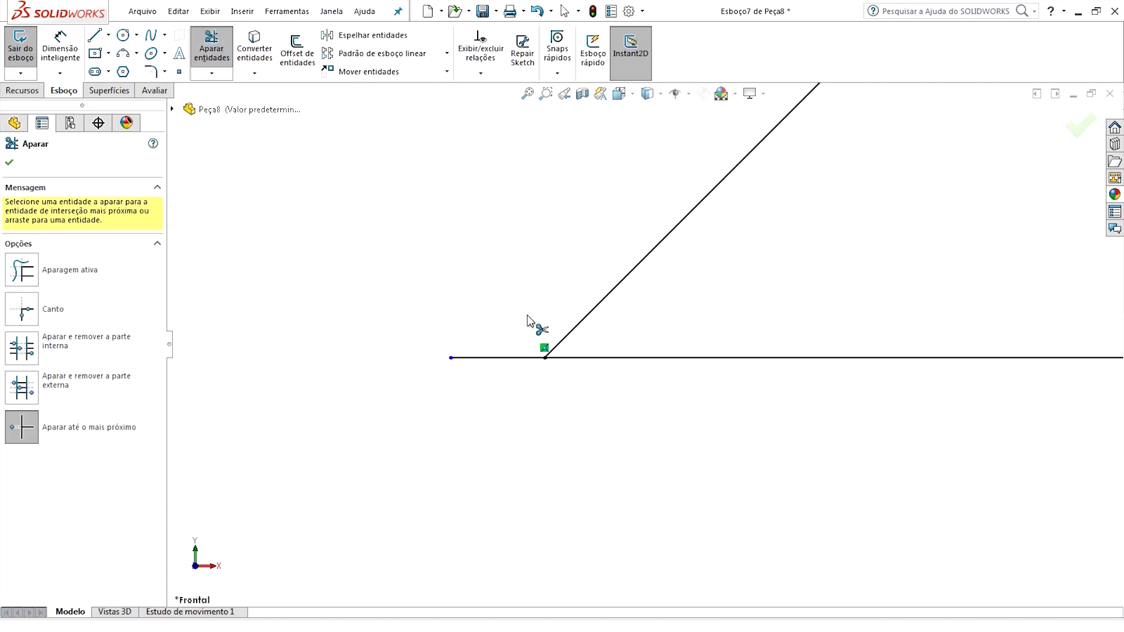
pyautogui.click(503, 358)
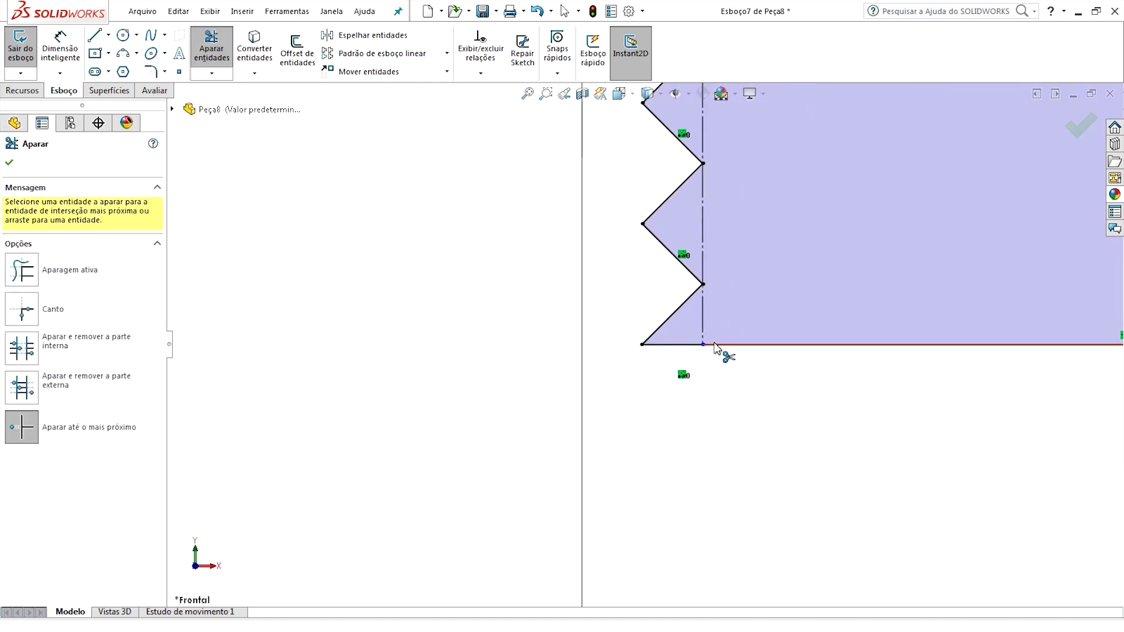
pyautogui.press('Escape')
# Step: Move the 8.50 and 12 dimensions closer to the profile and exit the sketch
pyautogui.click(703, 484)
pyautogui.click(793, 344)
pyautogui.scroll(5, 774, 325)
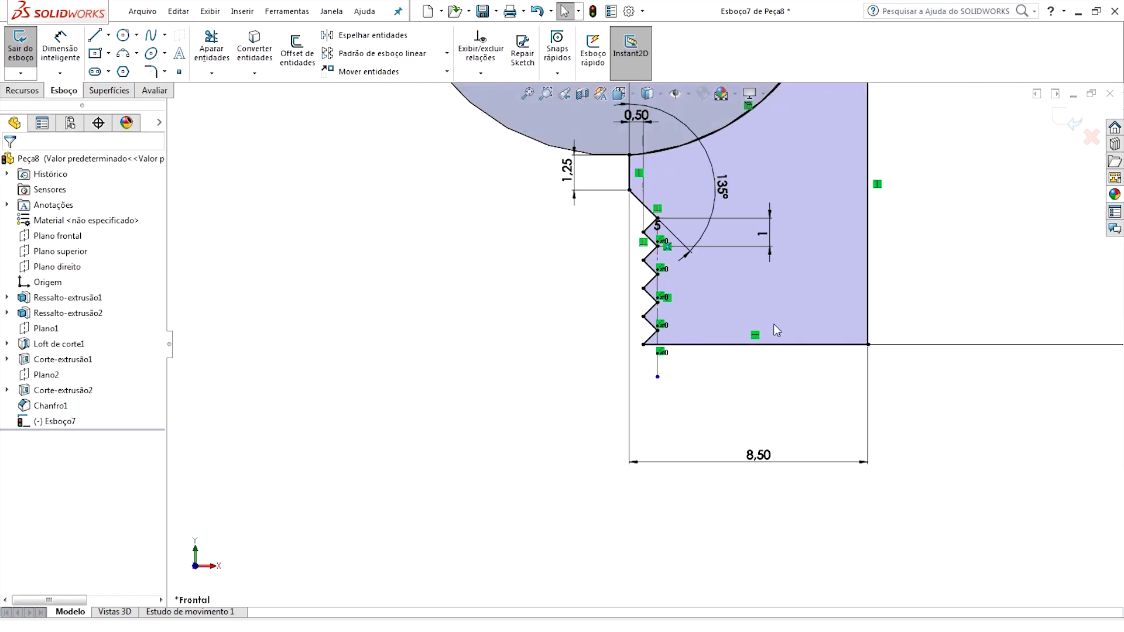
pyautogui.keyDown('ctrl'); pyautogui.moveTo(775, 324); pyautogui.dragTo(600, 414, button='middle'); pyautogui.keyUp('ctrl')
pyautogui.moveTo(571, 589); pyautogui.dragTo(571, 551)
pyautogui.moveTo(996, 334); pyautogui.dragTo(841, 328)
pyautogui.click(841, 328)
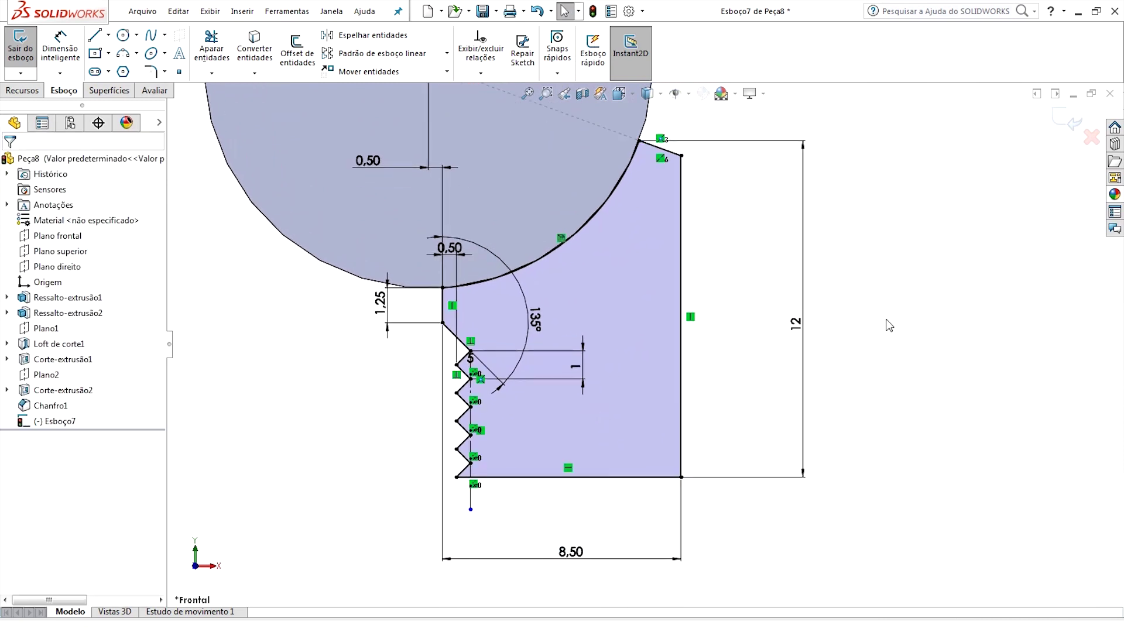
pyautogui.scroll(5, 852, 328)
pyautogui.scroll(4, 753, 327)
pyautogui.scroll(3, 683, 346)
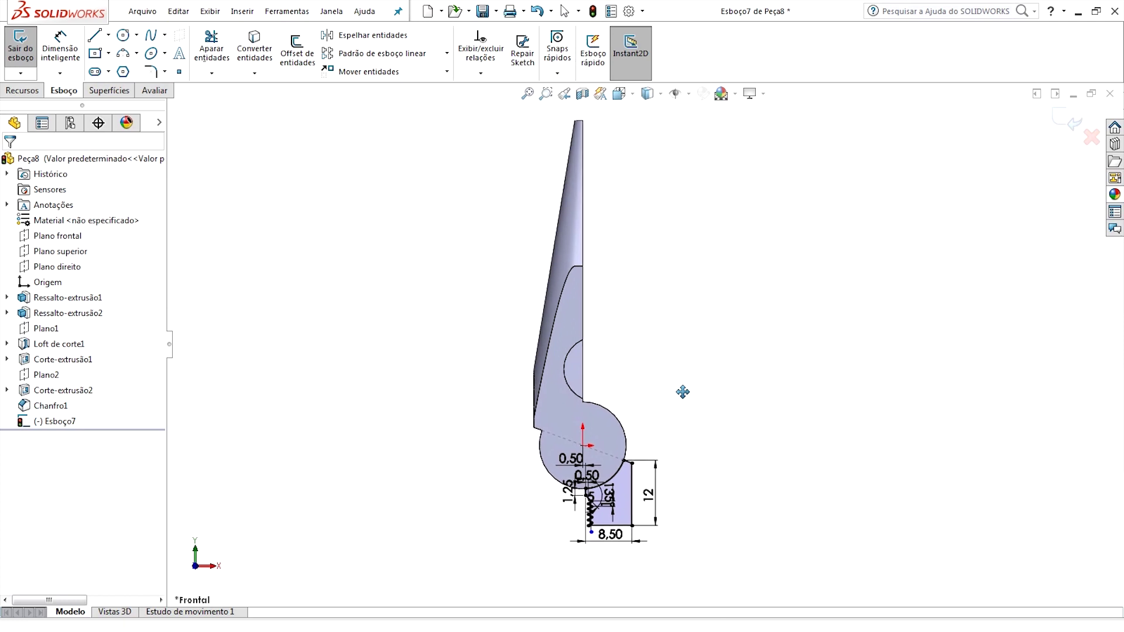
pyautogui.click(1056, 121)
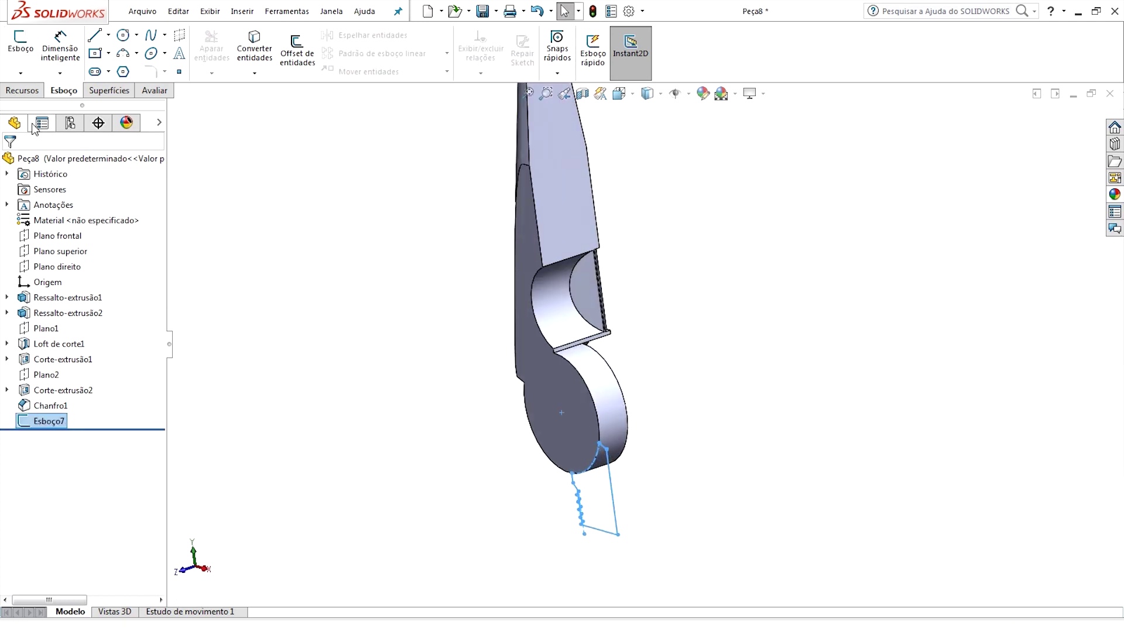
# Step: Boss-extrude Esboço7 9 mm in the reversed direction, then switch to the front view
pyautogui.click(22, 91)
pyautogui.click(26, 60)
pyautogui.click(13, 247)
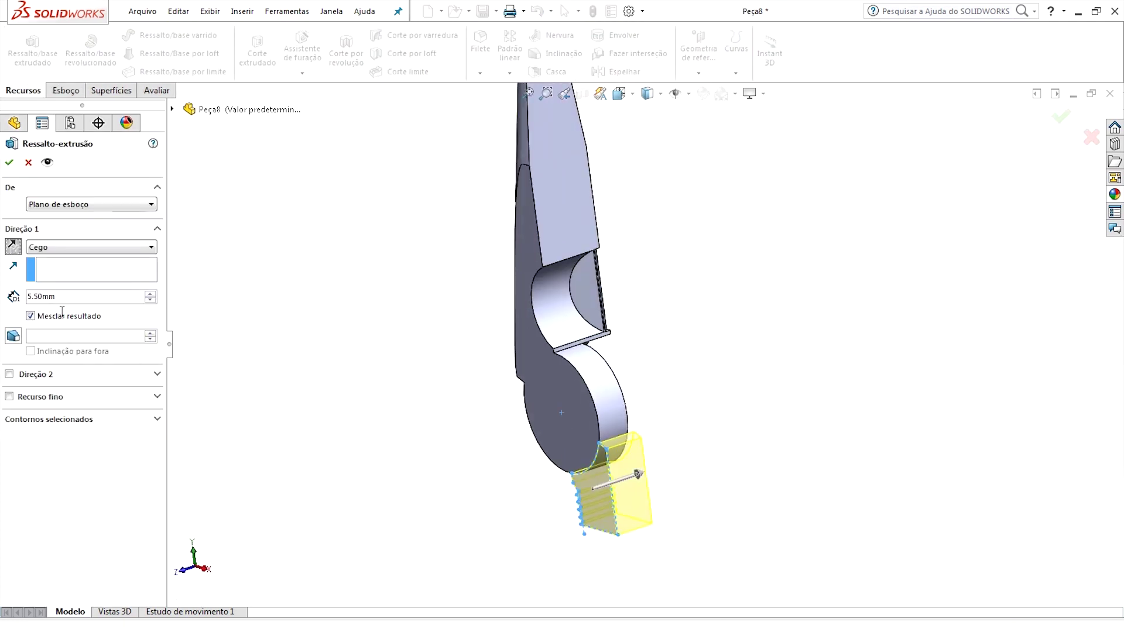
pyautogui.press('Return')
pyautogui.press('Return')
pyautogui.moveTo(781, 359)
pyautogui.mouseDown(button='middle')
pyautogui.moveTo(769, 262)
pyautogui.moveTo(647, 431)
pyautogui.moveTo(620, 489)
pyautogui.moveTo(256, 471)
pyautogui.moveTo(396, 521)
pyautogui.moveTo(677, 313)
pyautogui.moveTo(592, 262)
pyautogui.moveTo(653, 348)
pyautogui.moveTo(912, 527)
pyautogui.moveTo(1007, 509)
pyautogui.moveTo(743, 325)
pyautogui.mouseUp(button='middle')
pyautogui.hotkey('ctrl', '1')
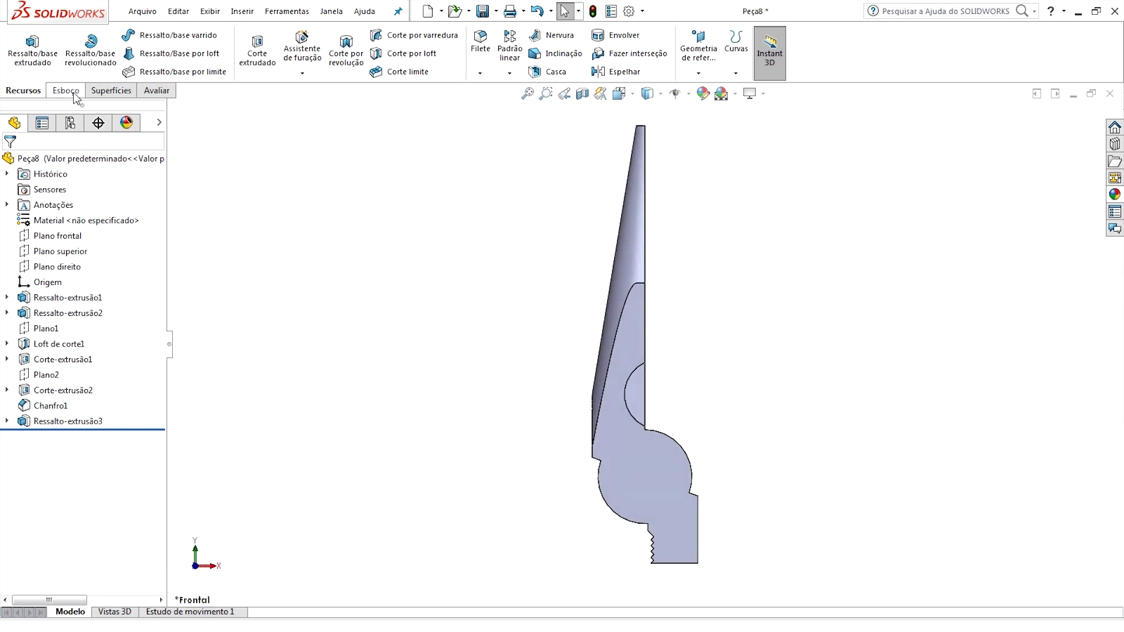
pyautogui.click(64, 90)
# Step: Start a sketch on Plano frontal and draw a three-point arc
pyautogui.click(22, 53)
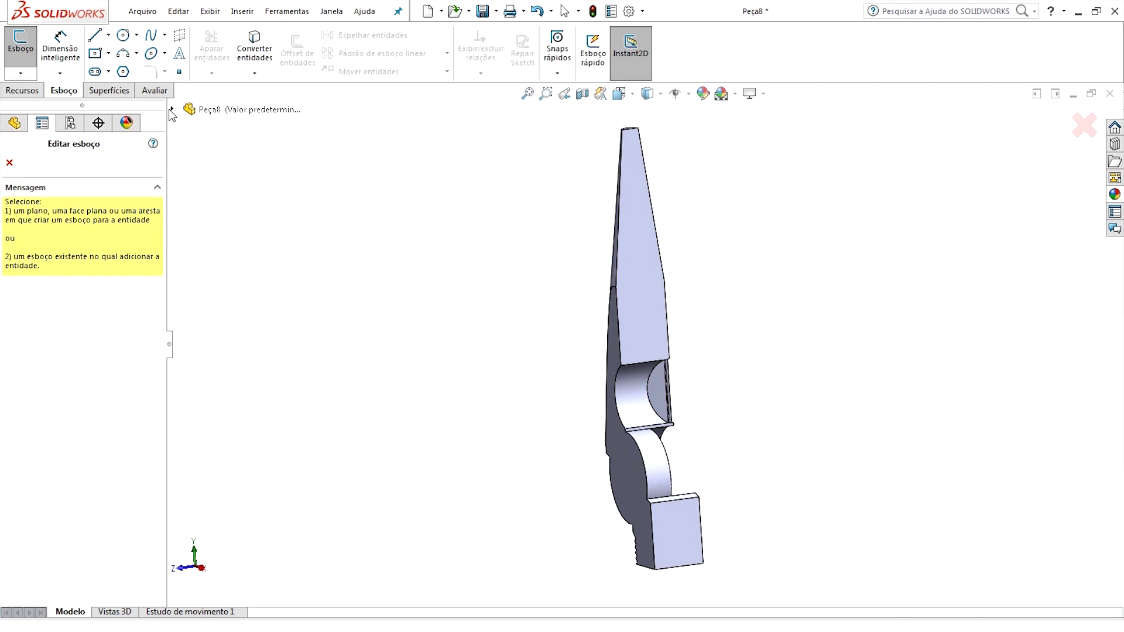
pyautogui.click(245, 187)
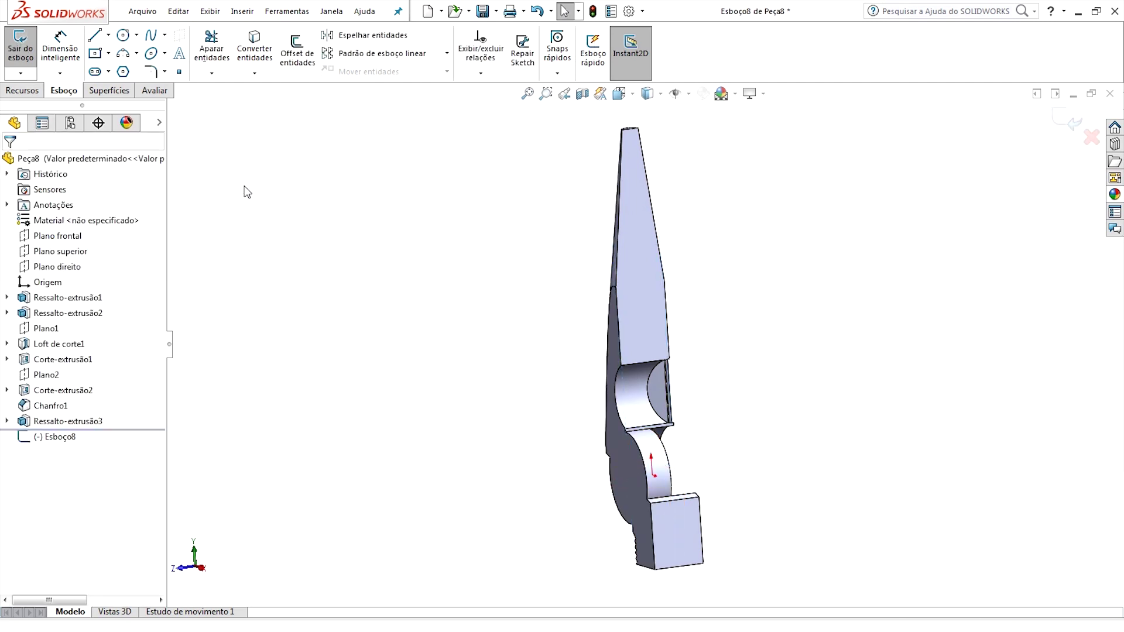
pyautogui.click(122, 55)
pyautogui.scroll(-4, 673, 556)
pyautogui.scroll(-2, 639, 521)
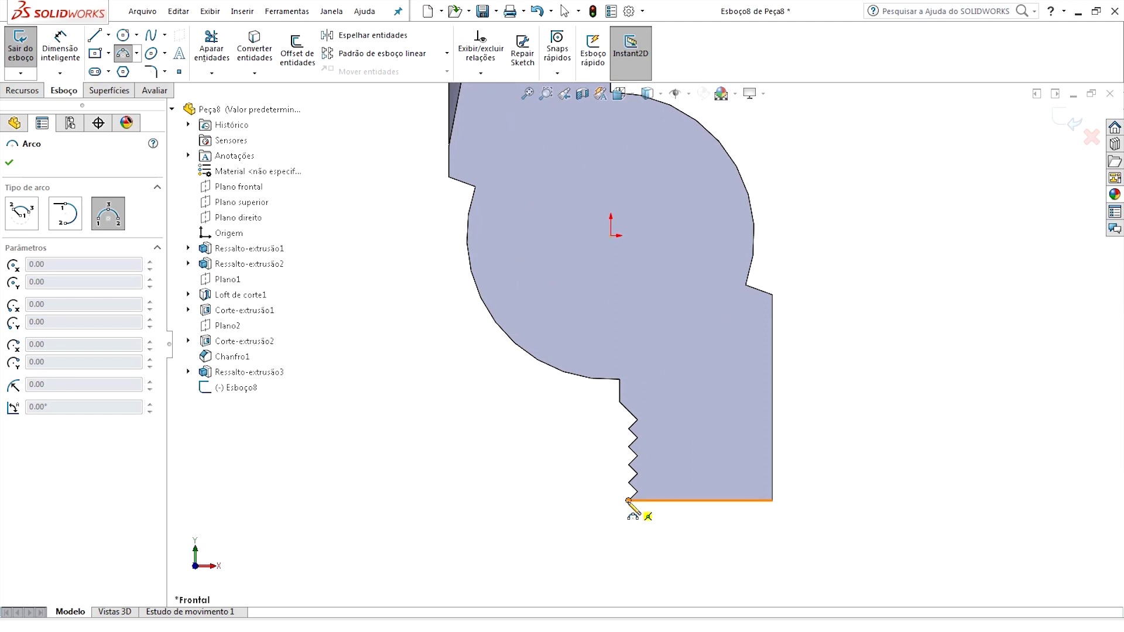
pyautogui.scroll(5, 682, 562)
pyautogui.scroll(1, 696, 521)
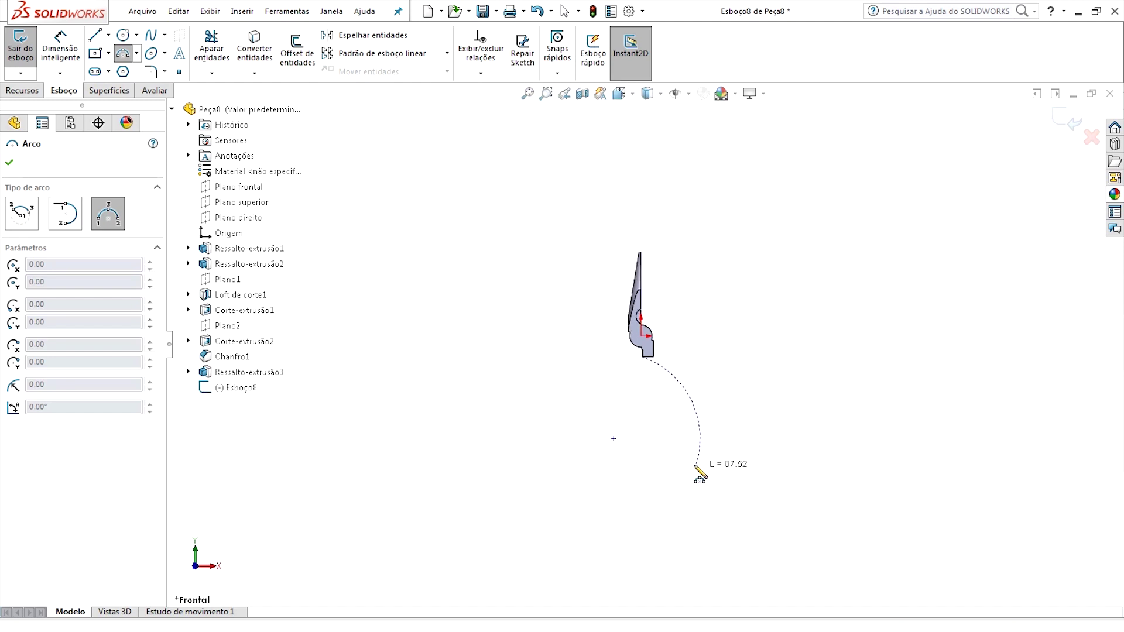
pyautogui.click(686, 413)
pyautogui.press('Escape')
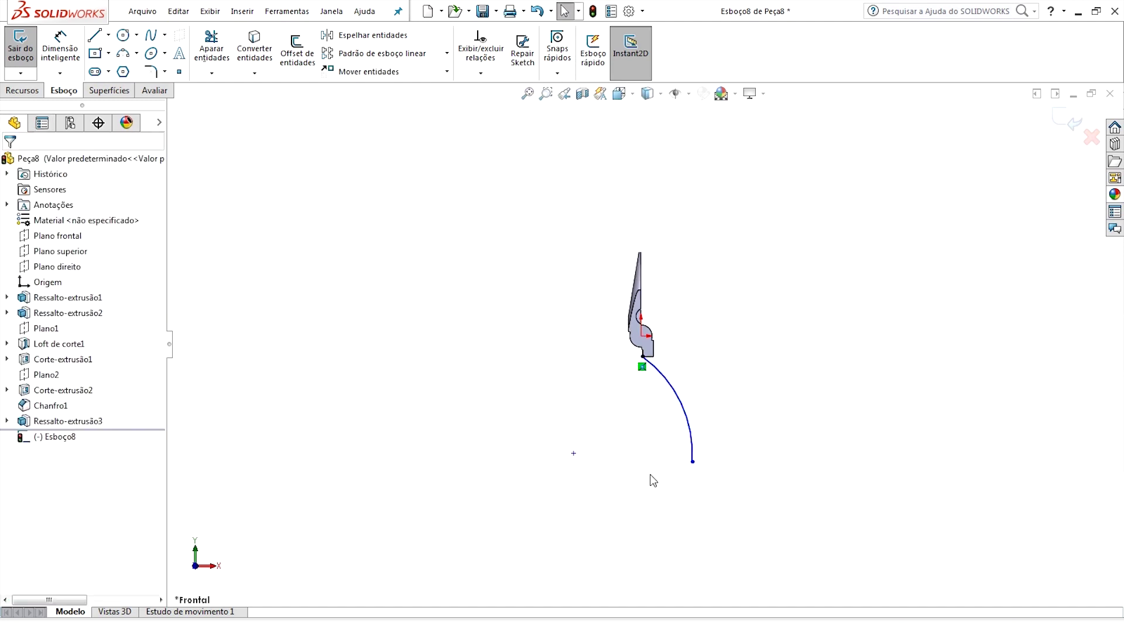
pyautogui.scroll(-2, 624, 462)
# Step: Draw a line from the arc's lower end, make it tangent, and adjust the junction
pyautogui.press('l')
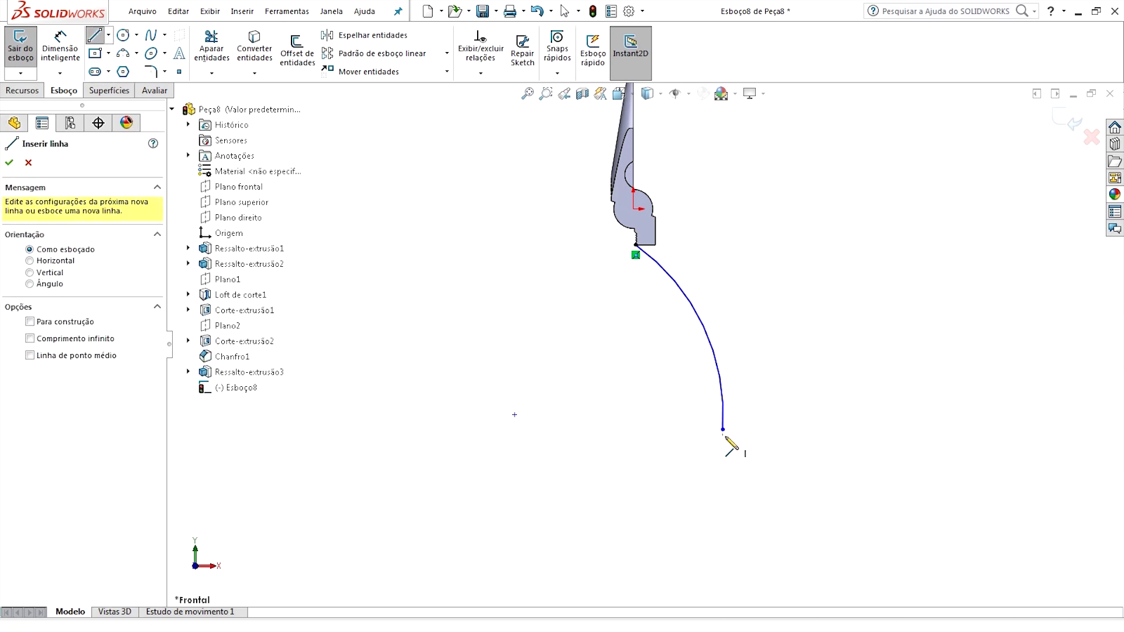
pyautogui.click(723, 429)
pyautogui.click(679, 517)
pyautogui.press('Escape')
pyautogui.click(722, 417)
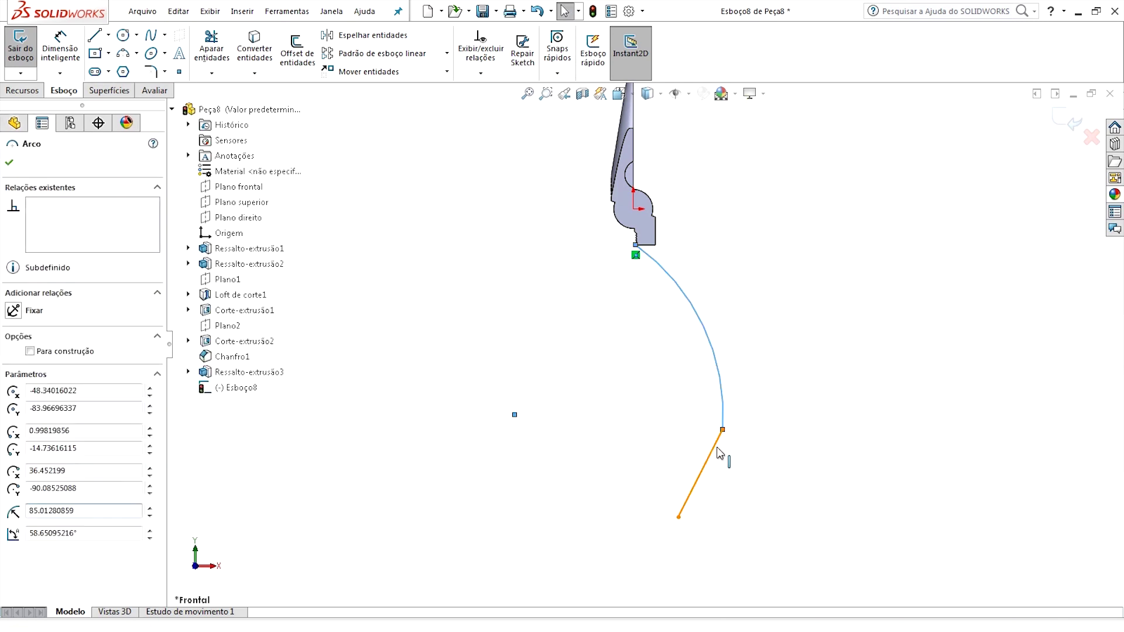
pyautogui.keyDown('ctrl'); pyautogui.click(721, 454); pyautogui.keyUp('ctrl')
pyautogui.click(779, 402)
pyautogui.press('Escape')
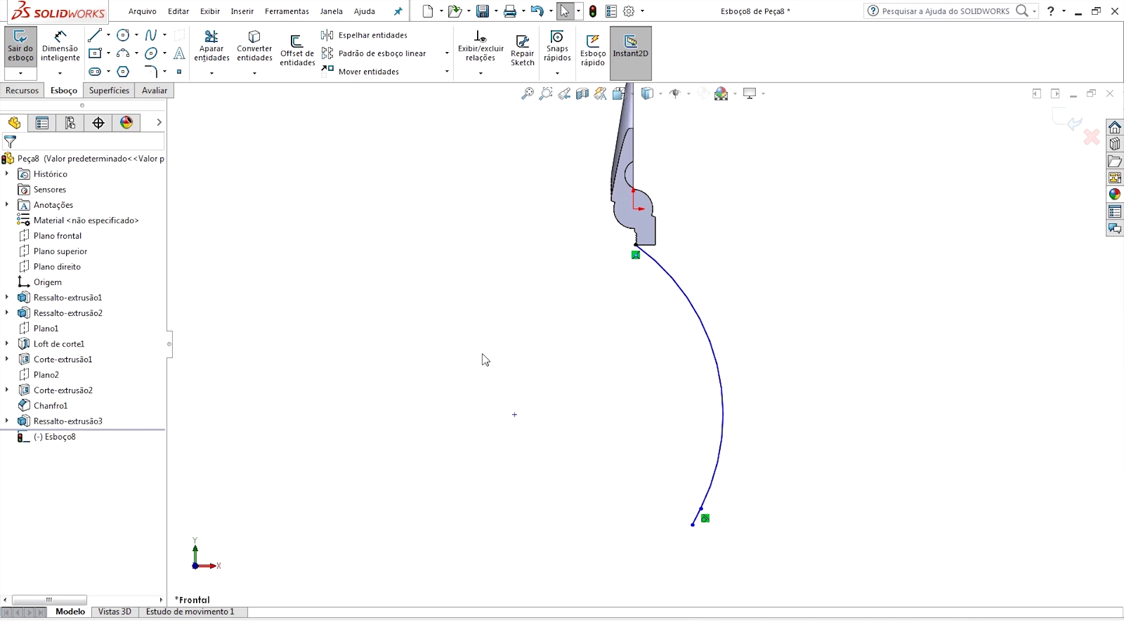
pyautogui.moveTo(703, 513); pyautogui.dragTo(695, 465)
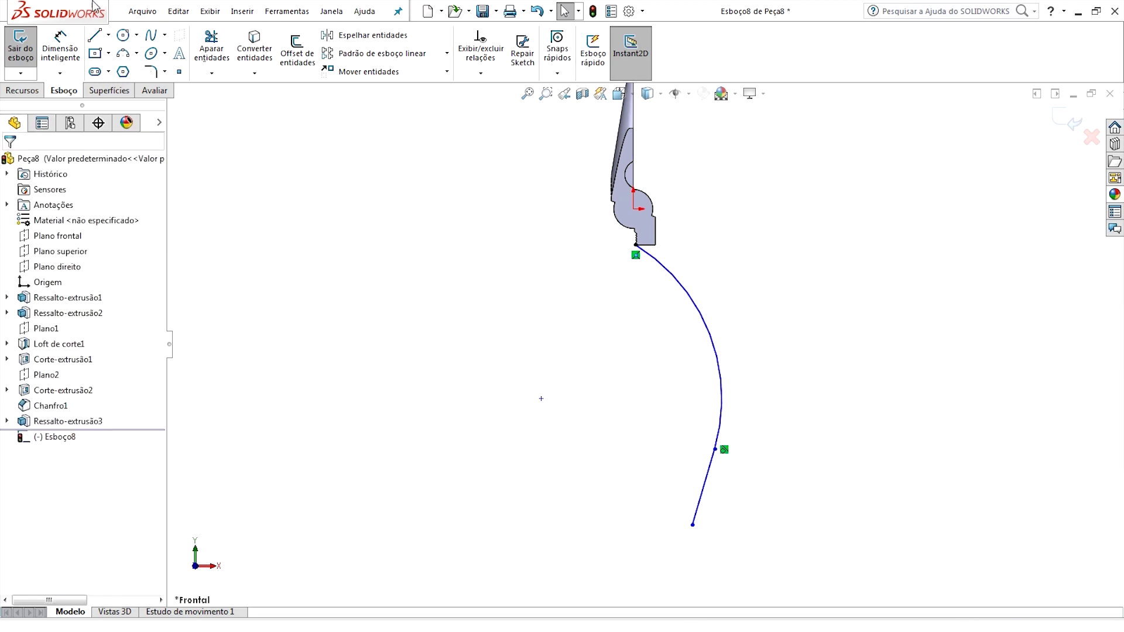
pyautogui.moveTo(718, 455); pyautogui.dragTo(722, 438, button='right')
# Step: Dimension the straight line to 25 mm
pyautogui.click(706, 486)
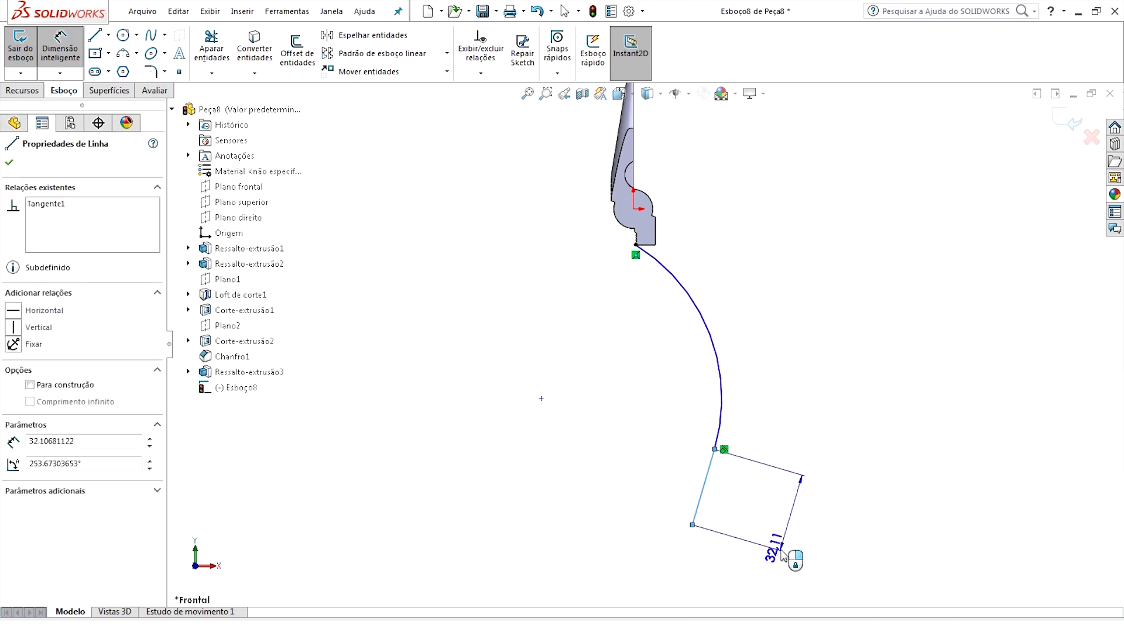
pyautogui.click(785, 554)
pyautogui.write('25')
pyautogui.press('Return')
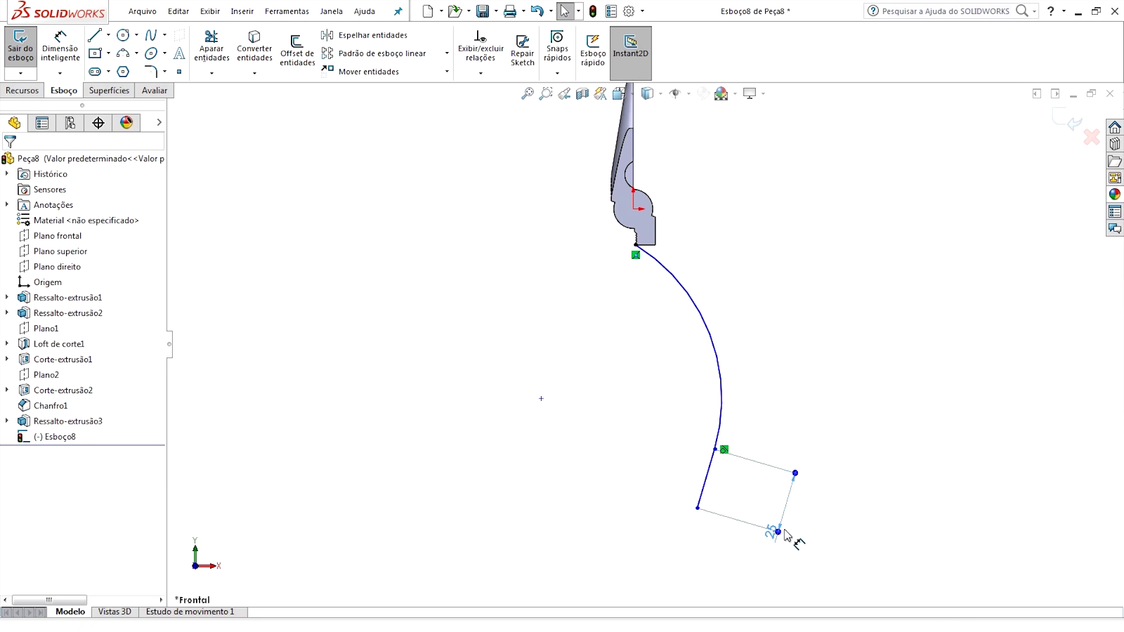
pyautogui.press('Escape')
# Step: Draw a vertical construction line down from the origin
pyautogui.press('l')
pyautogui.click(634, 209)
pyautogui.click(634, 553)
pyautogui.press('Escape')
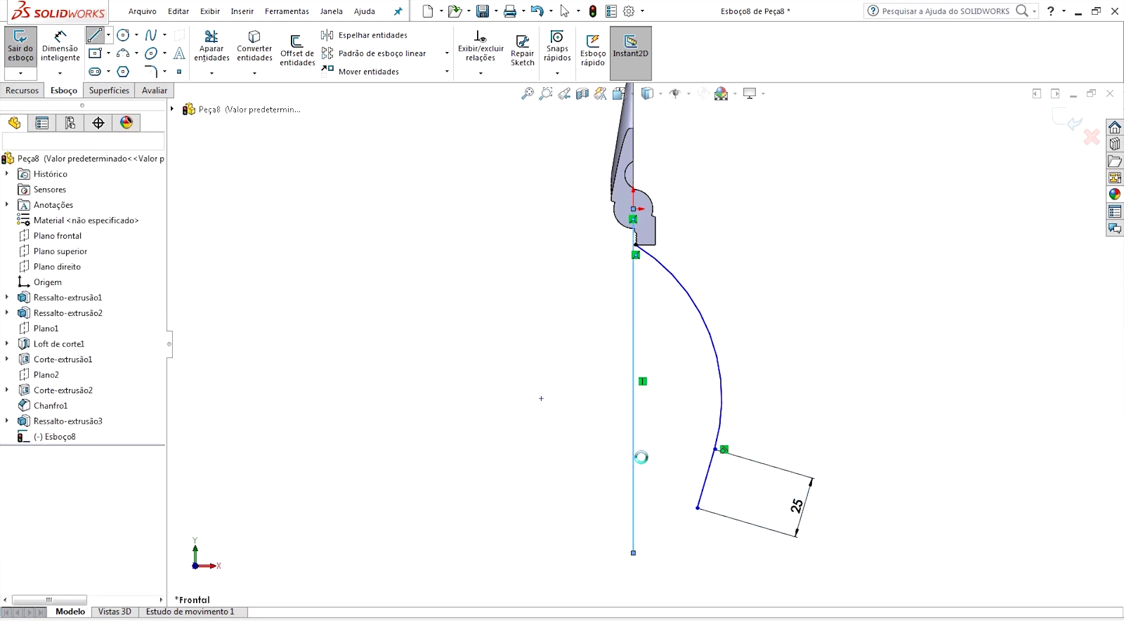
pyautogui.click(633, 422)
pyautogui.click(29, 385)
# Step: Dimension the line's lower endpoint 11 mm from the vertical centerline
pyautogui.click(276, 376)
pyautogui.press('d')
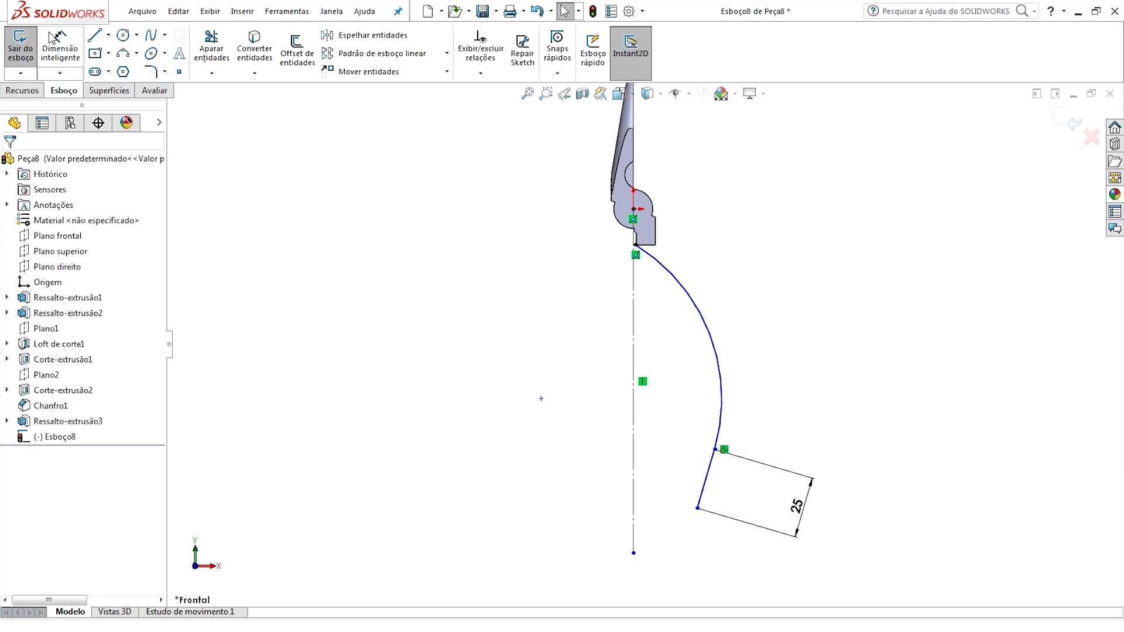
pyautogui.click(697, 509)
pyautogui.click(634, 541)
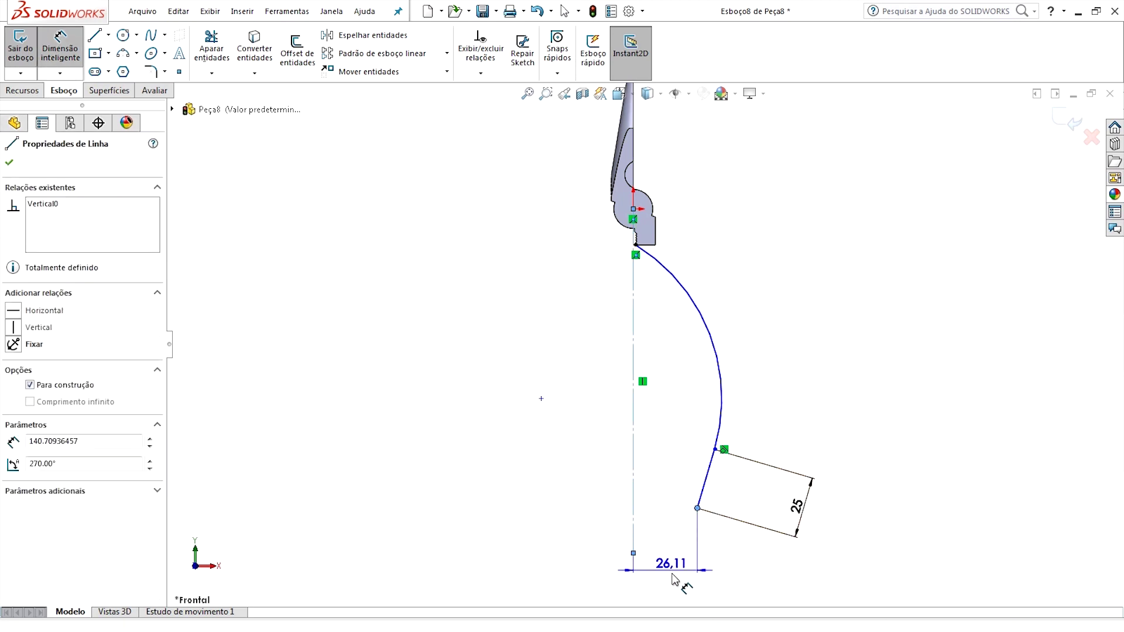
pyautogui.click(671, 555)
pyautogui.write('11')
pyautogui.press('Return')
pyautogui.press('Escape')
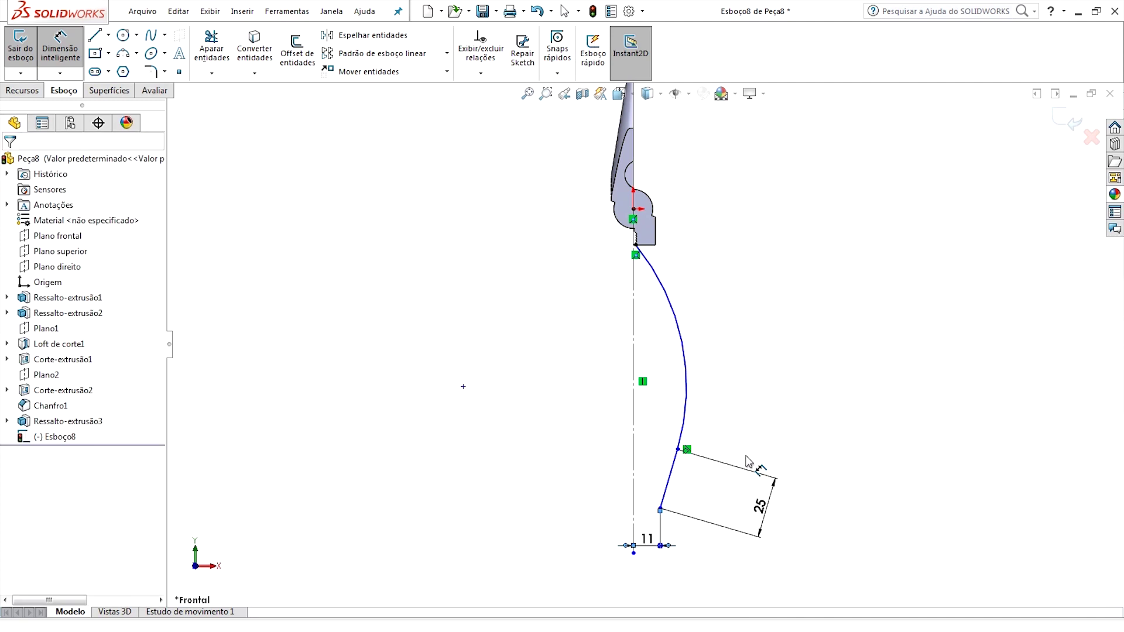
# Step: Set the arc's radius to 70 mm
pyautogui.click(58, 57)
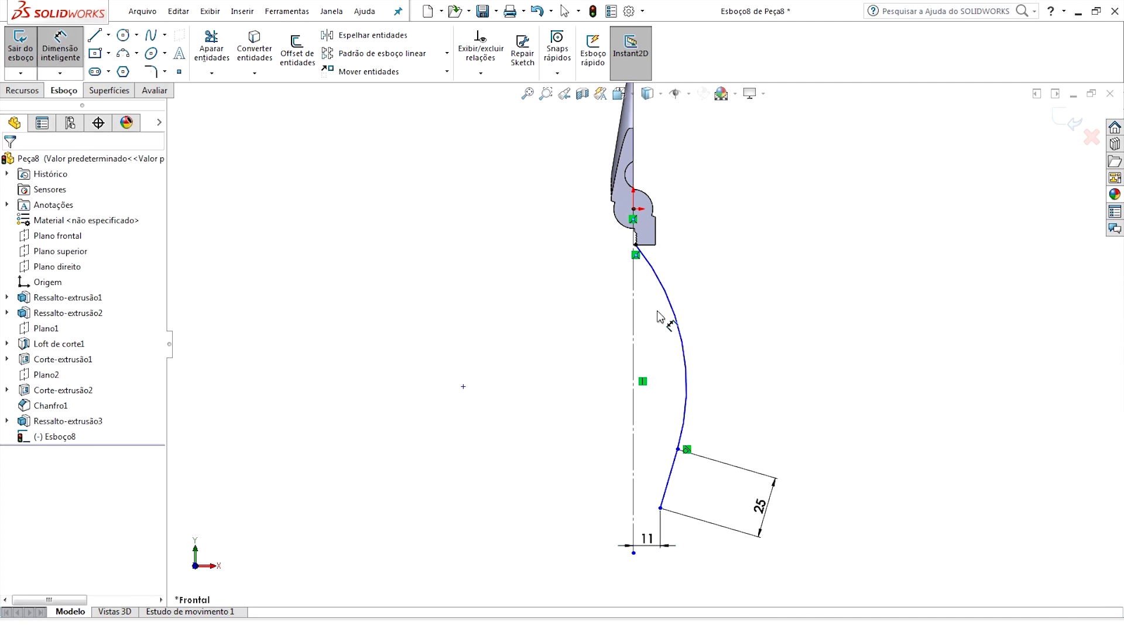
pyautogui.click(679, 341)
pyautogui.click(583, 349)
pyautogui.write('70')
pyautogui.press('Return')
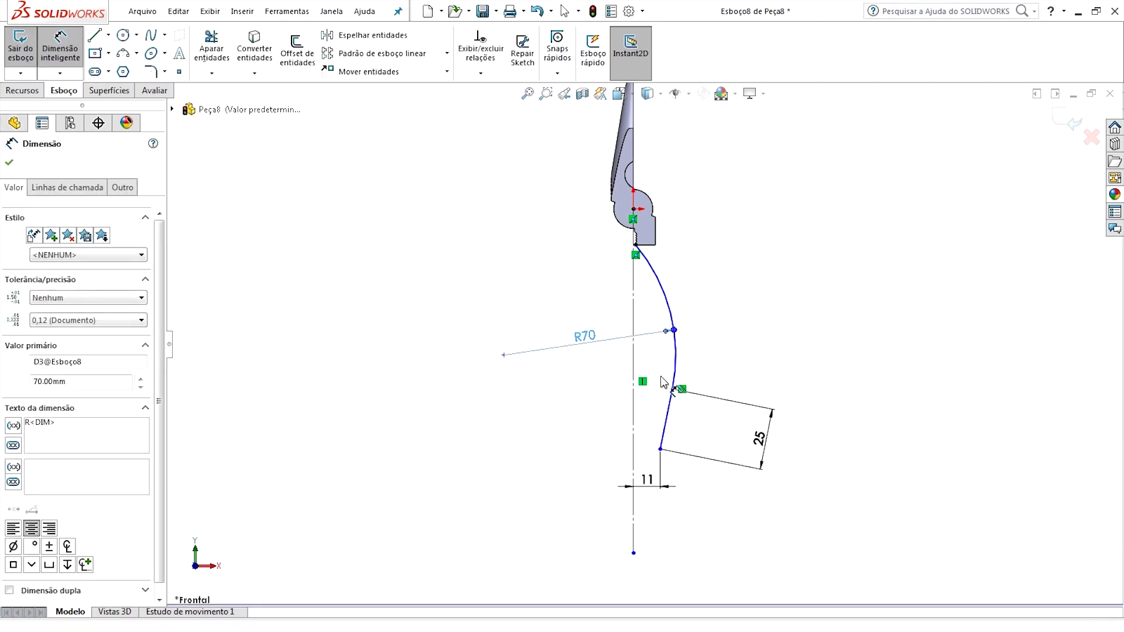
pyautogui.press('Escape')
# Step: Add a 100 mm overall height dimension to the path and exit the sketch
pyautogui.scroll(-2, 755, 359)
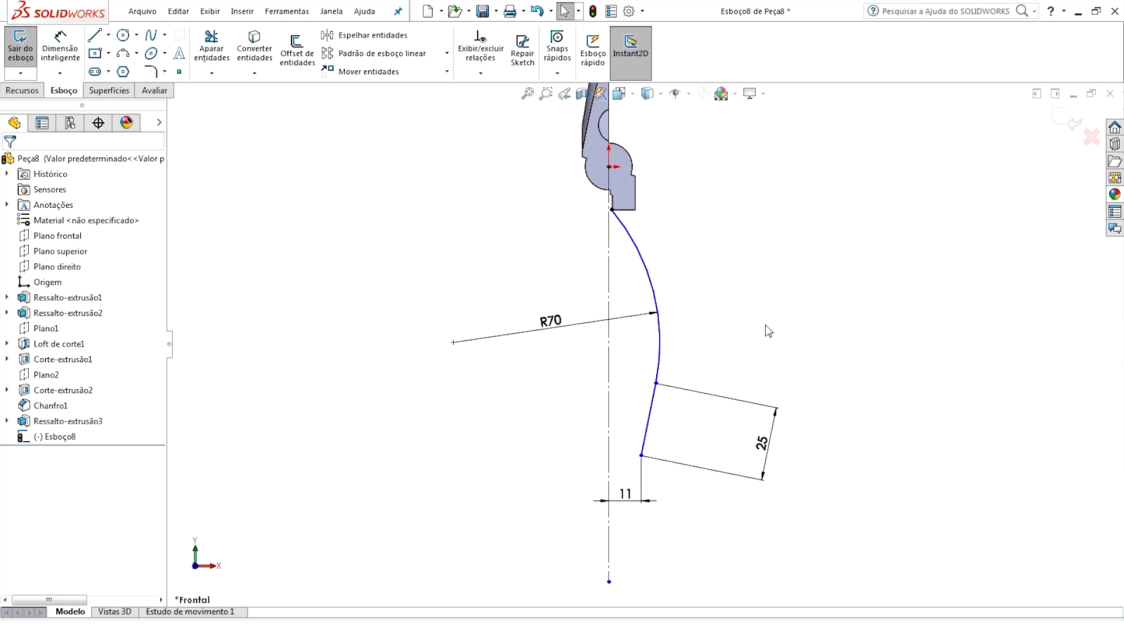
pyautogui.click(62, 59)
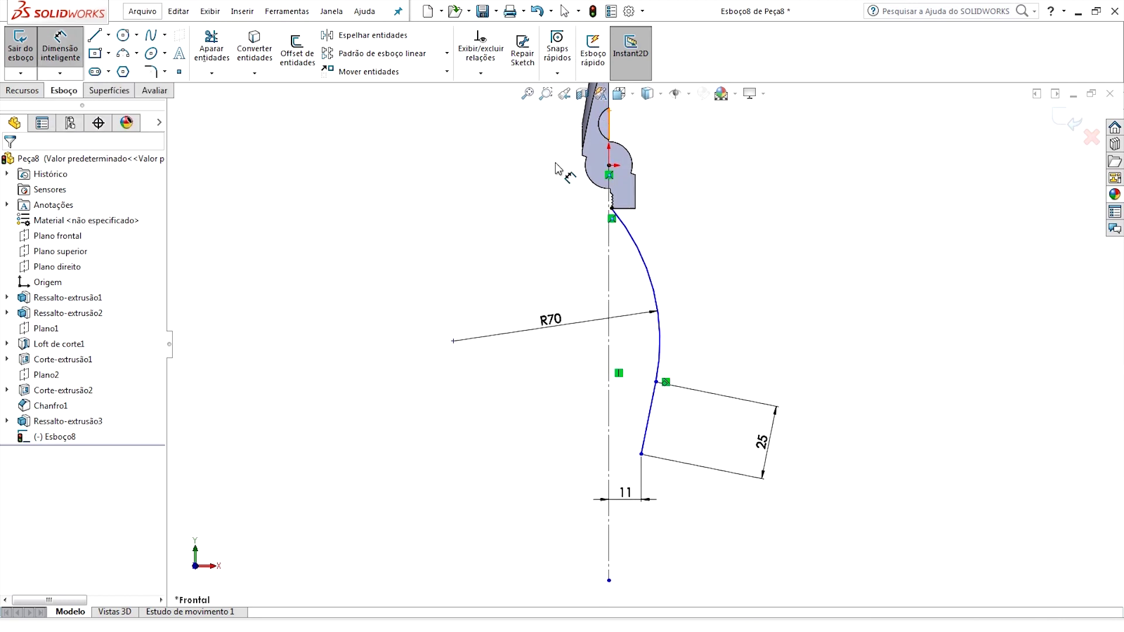
pyautogui.click(610, 166)
pyautogui.click(641, 454)
pyautogui.click(410, 311)
pyautogui.write('100')
pyautogui.press('Return')
pyautogui.press('Escape')
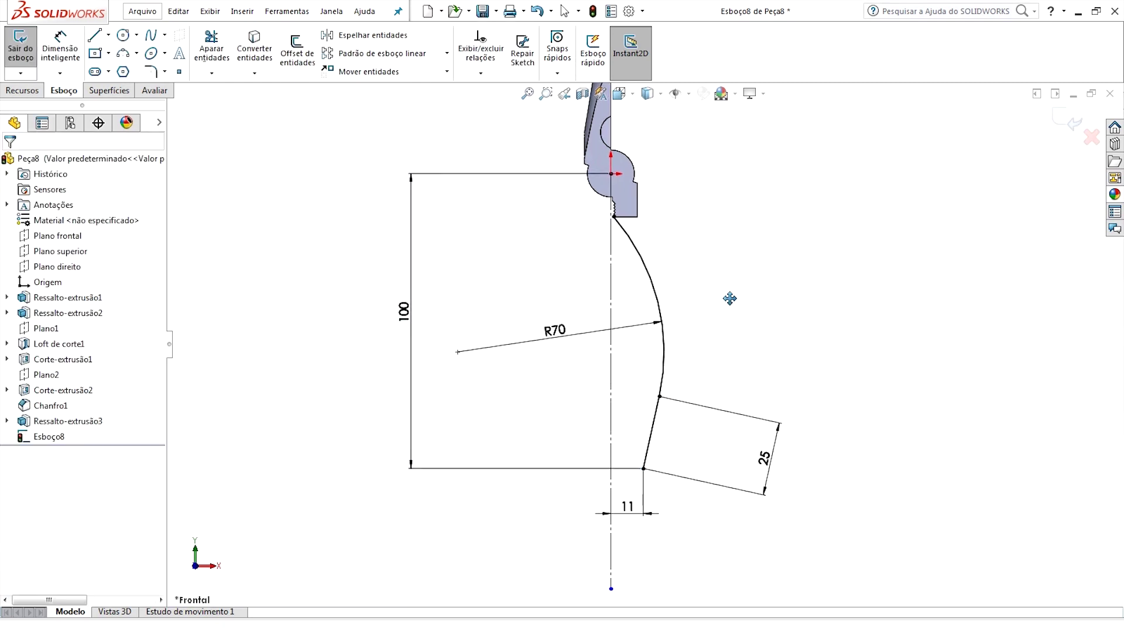
pyautogui.click(1074, 121)
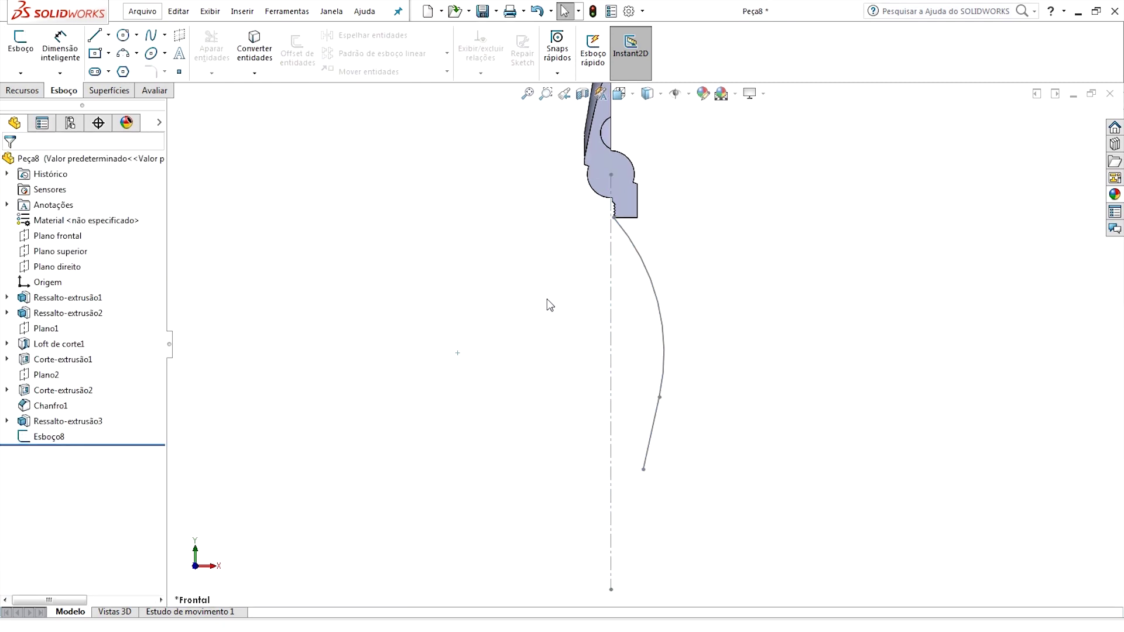
# Step: Create plane Plano3 perpendicular to the path's end line at its endpoint
pyautogui.moveTo(549, 304); pyautogui.dragTo(504, 165, button='middle')
pyautogui.click(699, 74)
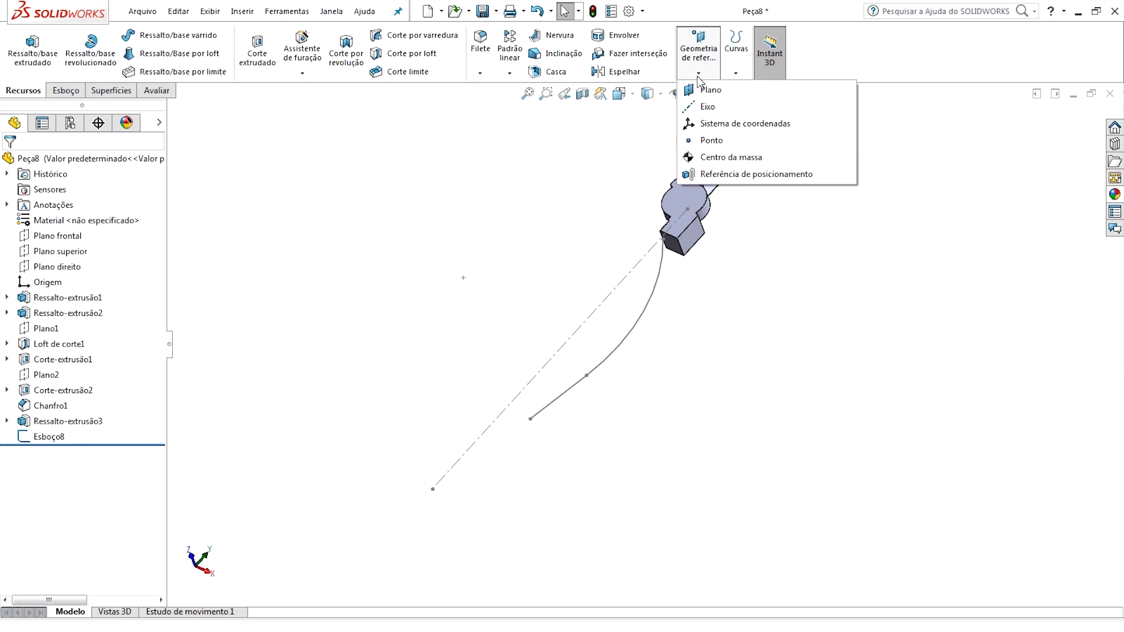
pyautogui.click(566, 397)
pyautogui.scroll(-3, 539, 432)
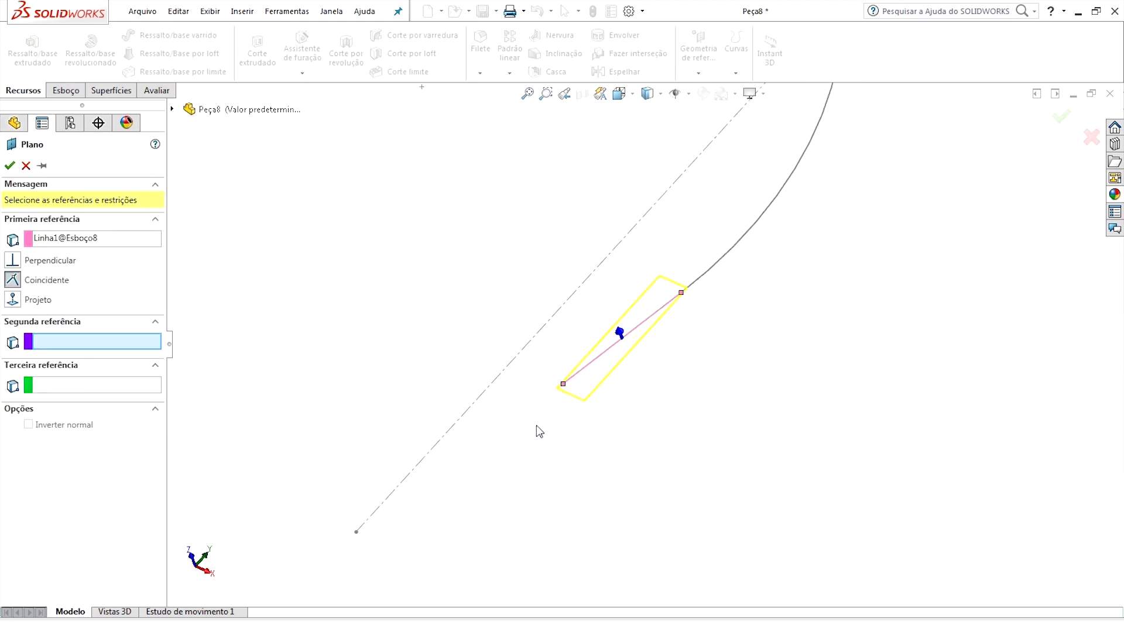
pyautogui.click(564, 385)
pyautogui.moveTo(650, 427); pyautogui.dragTo(642, 420, button='middle')
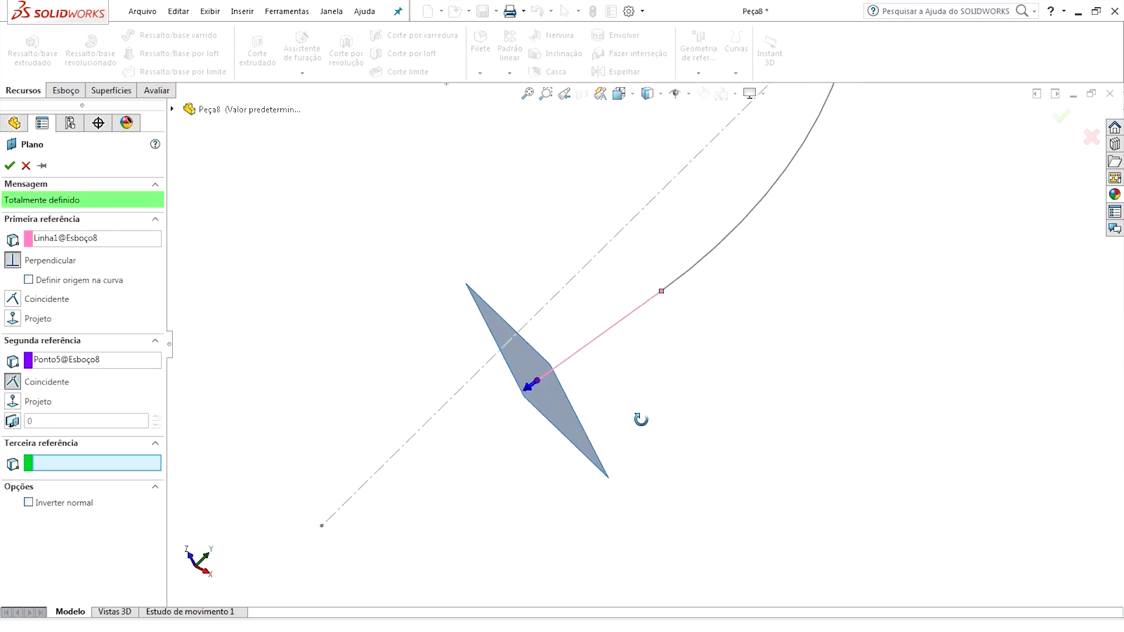
pyautogui.click(1061, 116)
# Step: Start a new sketch Esboço9 on Plano3
pyautogui.moveTo(735, 303); pyautogui.dragTo(723, 377, button='middle')
pyautogui.click(569, 319)
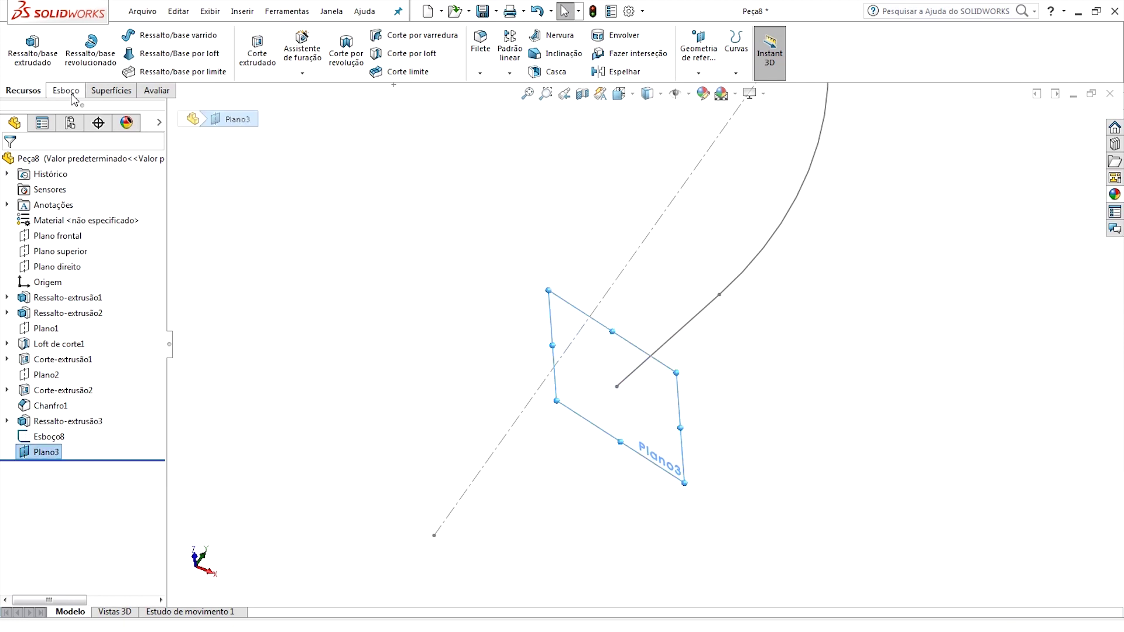
pyautogui.click(64, 90)
pyautogui.click(31, 63)
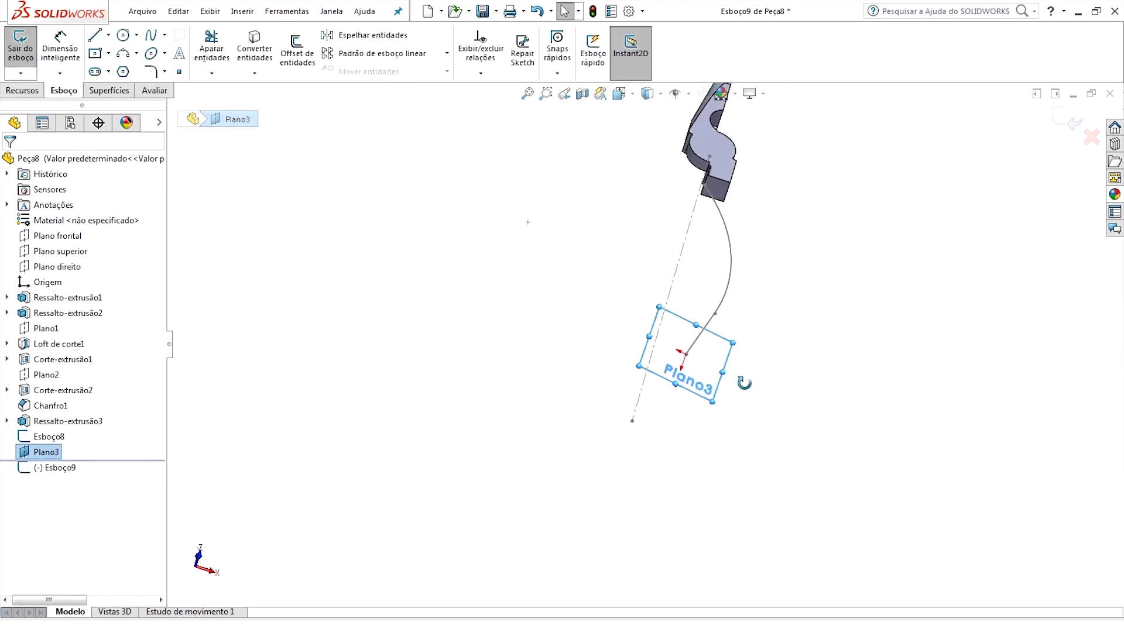
pyautogui.scroll(-2, 545, 372)
pyautogui.scroll(-2, 554, 353)
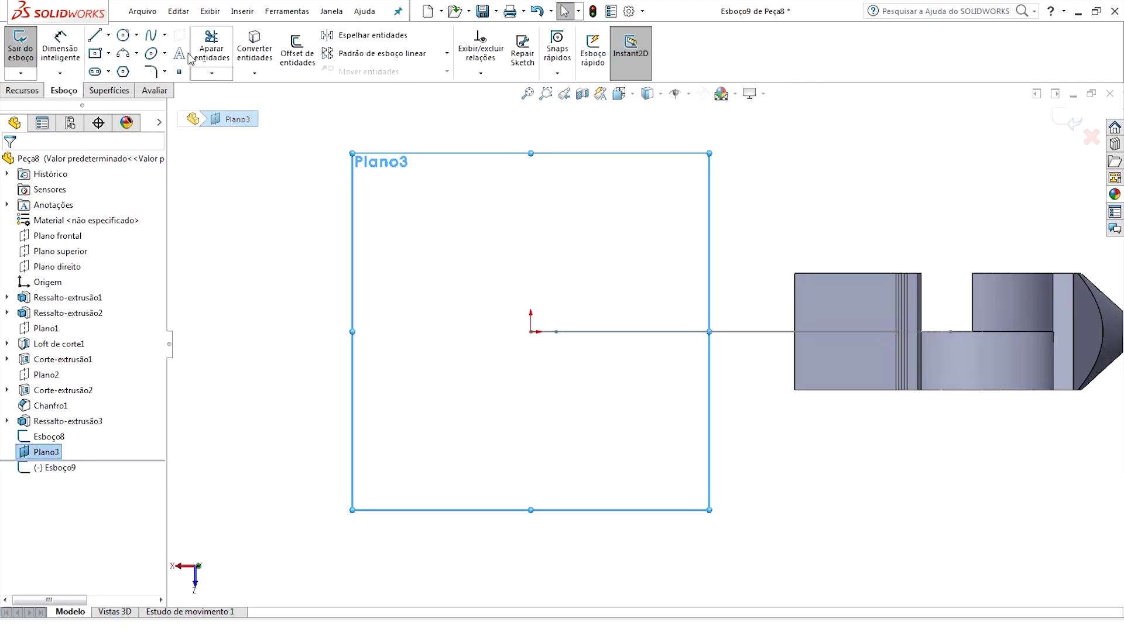
# Step: Draw two facing three-point arcs, the left one bowing outward
pyautogui.click(123, 54)
pyautogui.click(561, 207)
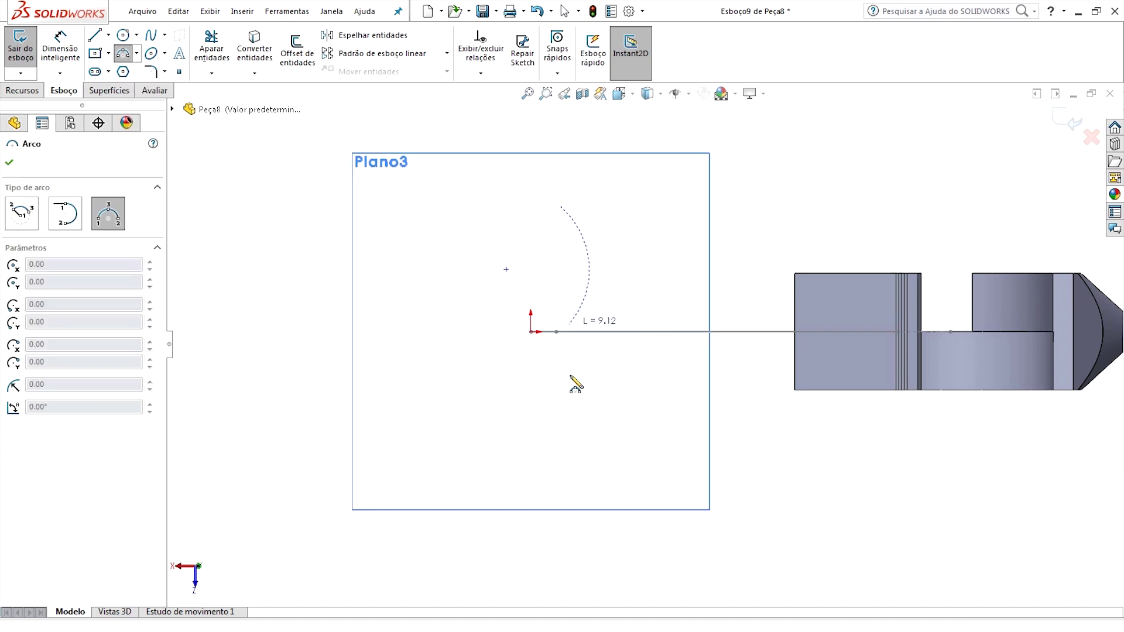
pyautogui.click(574, 346)
pyautogui.click(399, 206)
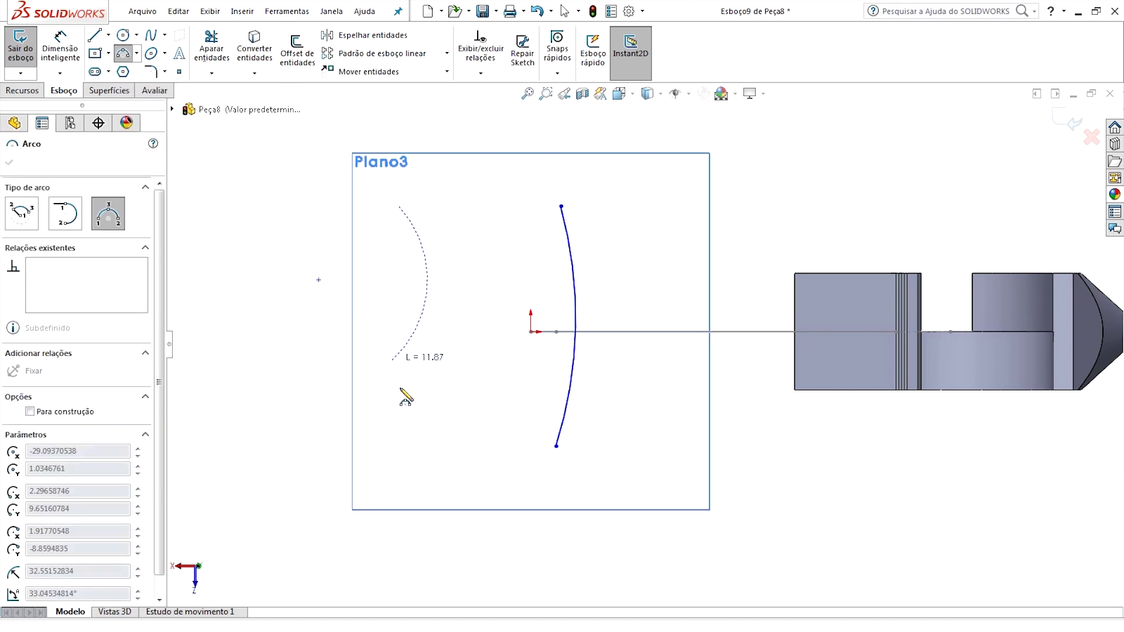
pyautogui.click(407, 446)
pyautogui.click(340, 326)
pyautogui.press('Escape')
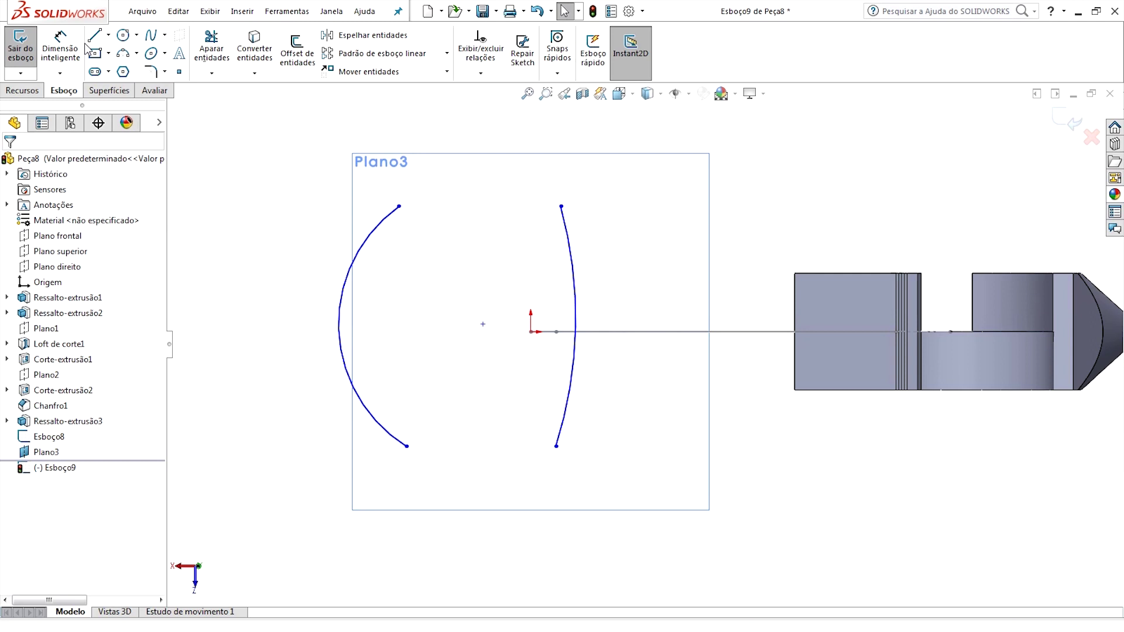
# Step: Join the arcs with top and bottom lines and add a construction line across the right arc
pyautogui.press('l')
pyautogui.moveTo(399, 206); pyautogui.dragTo(561, 207)
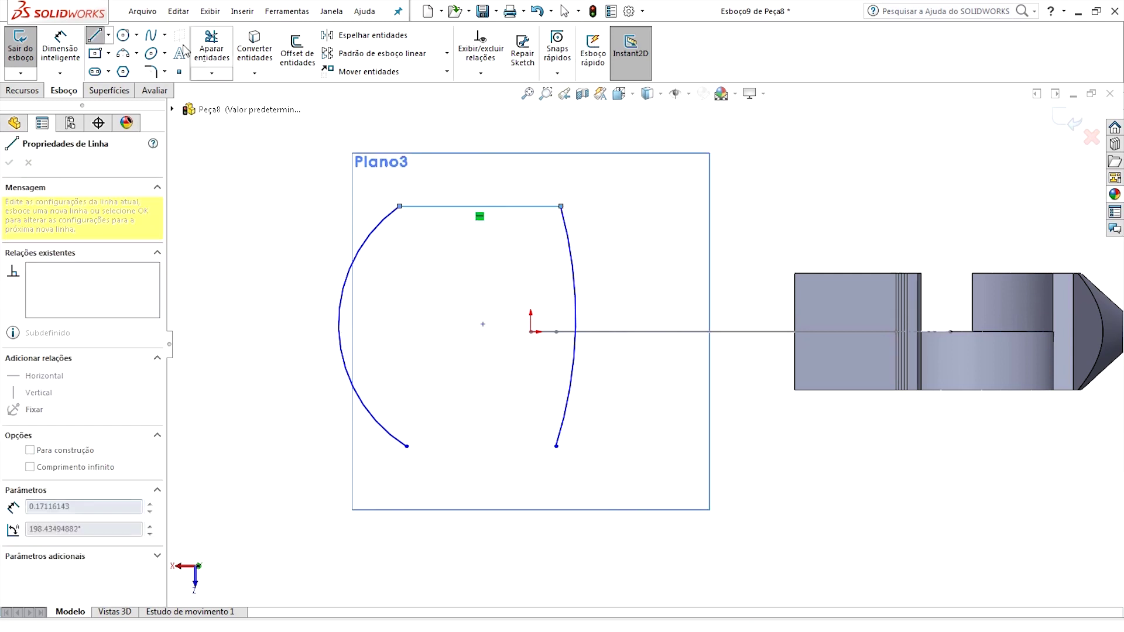
pyautogui.moveTo(407, 446); pyautogui.dragTo(556, 446)
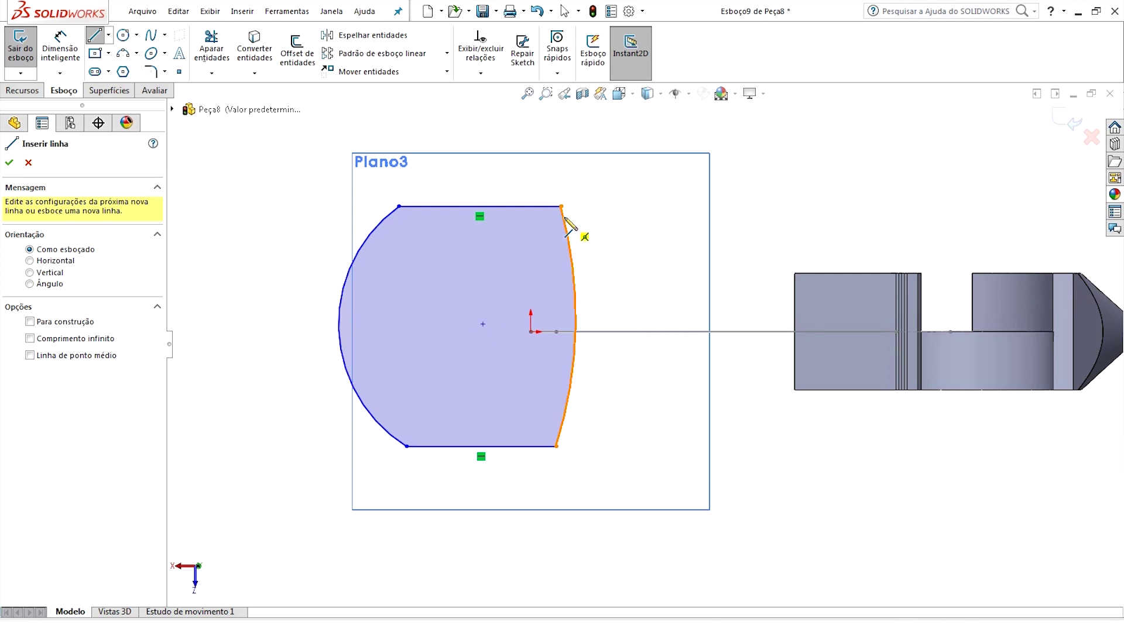
pyautogui.moveTo(561, 206); pyautogui.dragTo(556, 447)
pyautogui.press('Escape')
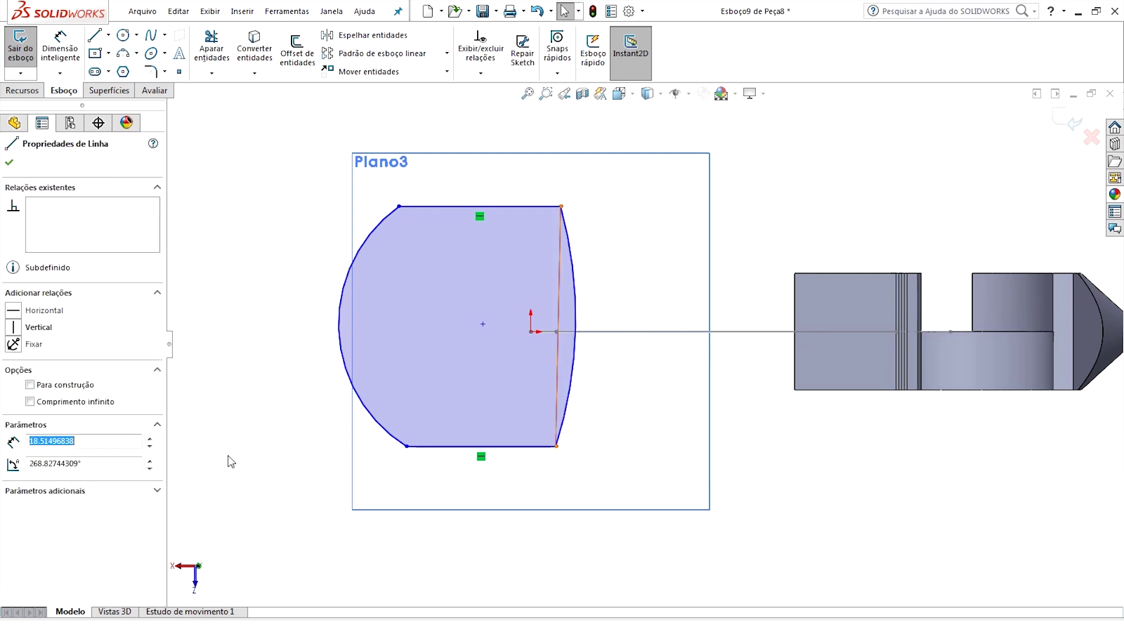
pyautogui.click(30, 385)
pyautogui.click(213, 383)
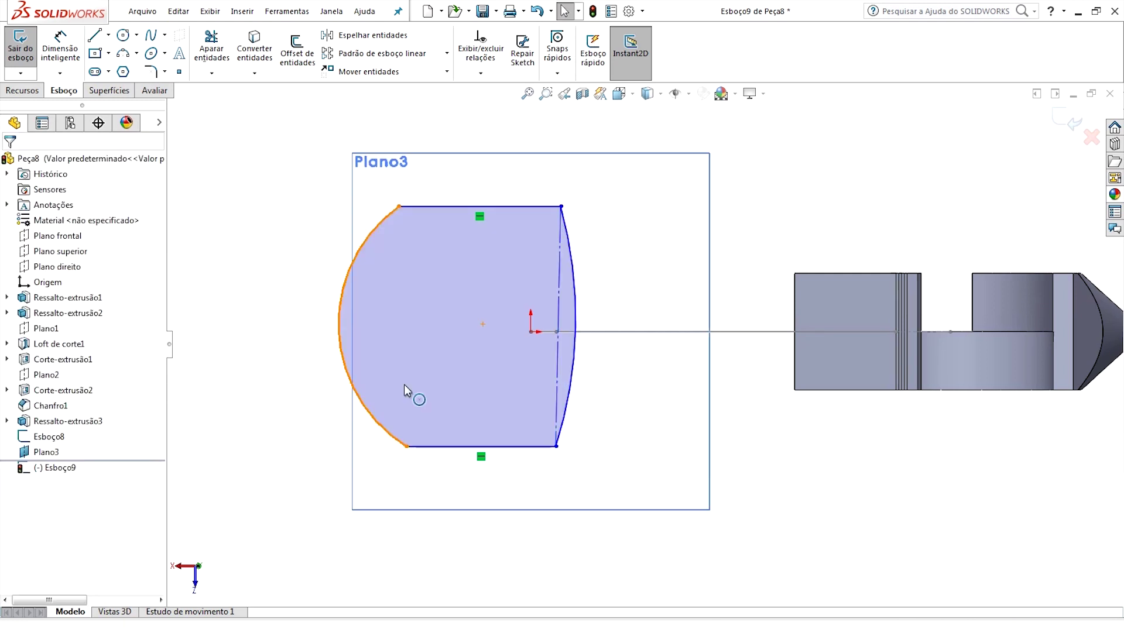
# Step: Make the profile's construction line vertical
pyautogui.scroll(1, 554, 326)
pyautogui.click(575, 322)
pyautogui.click(639, 276)
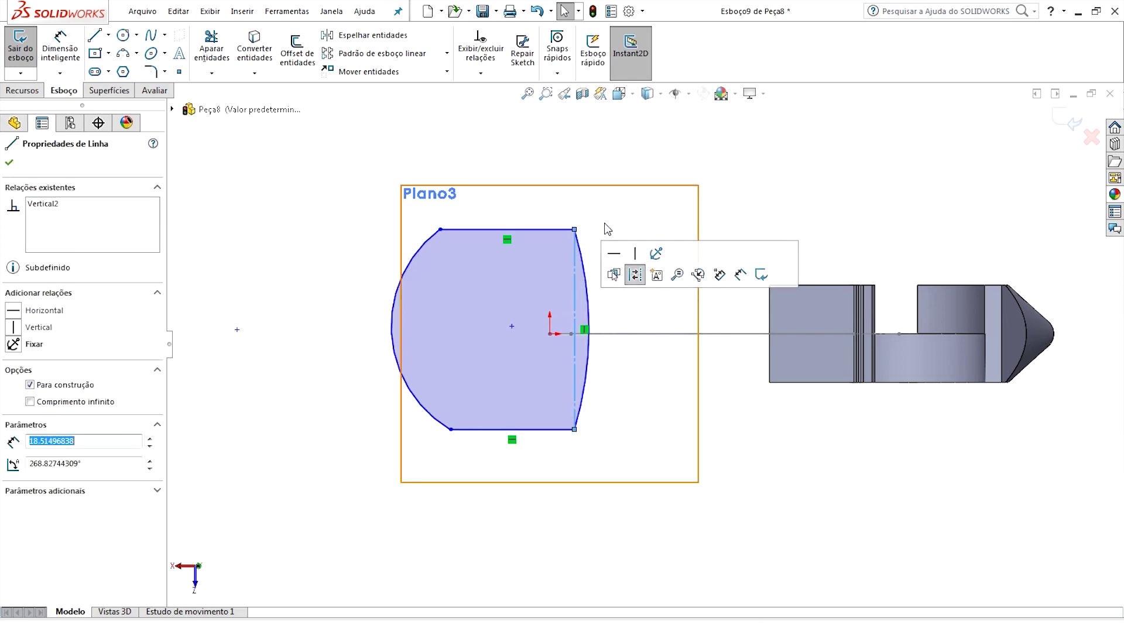
pyautogui.click(608, 229)
# Step: Dimension the profile's top edge at 8
pyautogui.press('d')
pyautogui.click(507, 210)
pyautogui.click(524, 164)
pyautogui.write('8')
pyautogui.press('Return')
pyautogui.press('Escape')
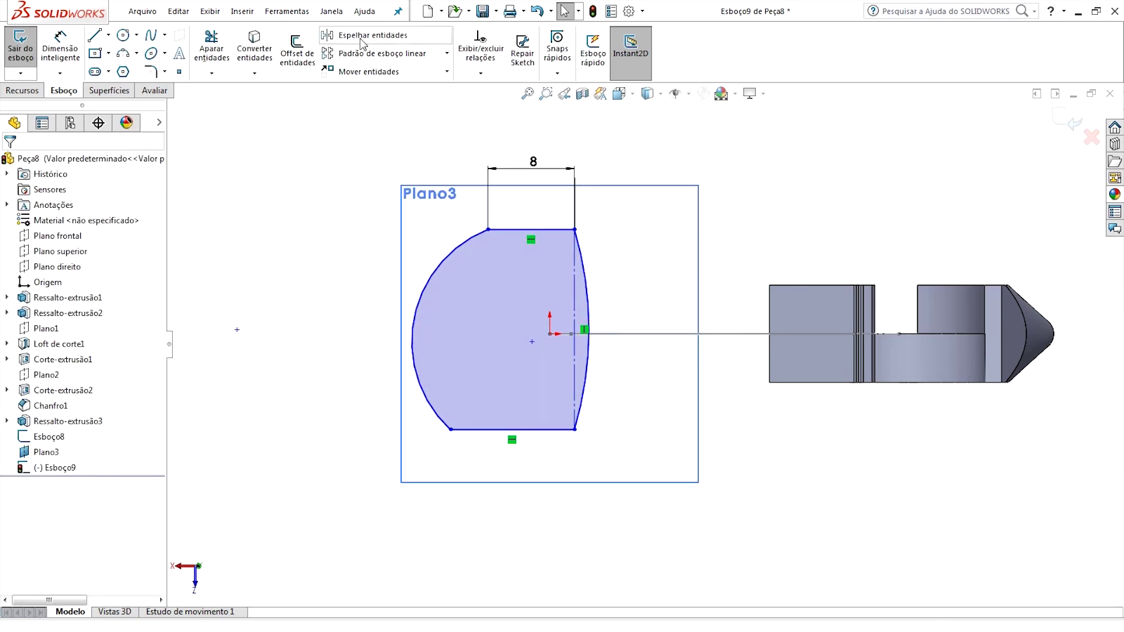
# Step: Dimension the right arc's bulge at 2 from the construction line
pyautogui.click(64, 58)
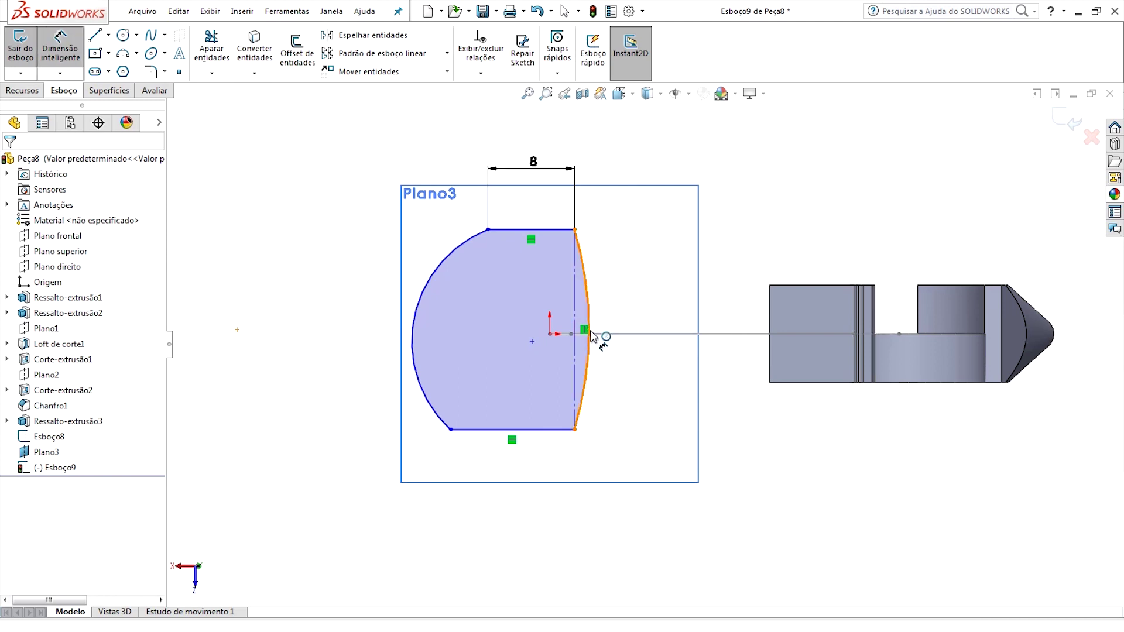
pyautogui.scroll(-5, 588, 331)
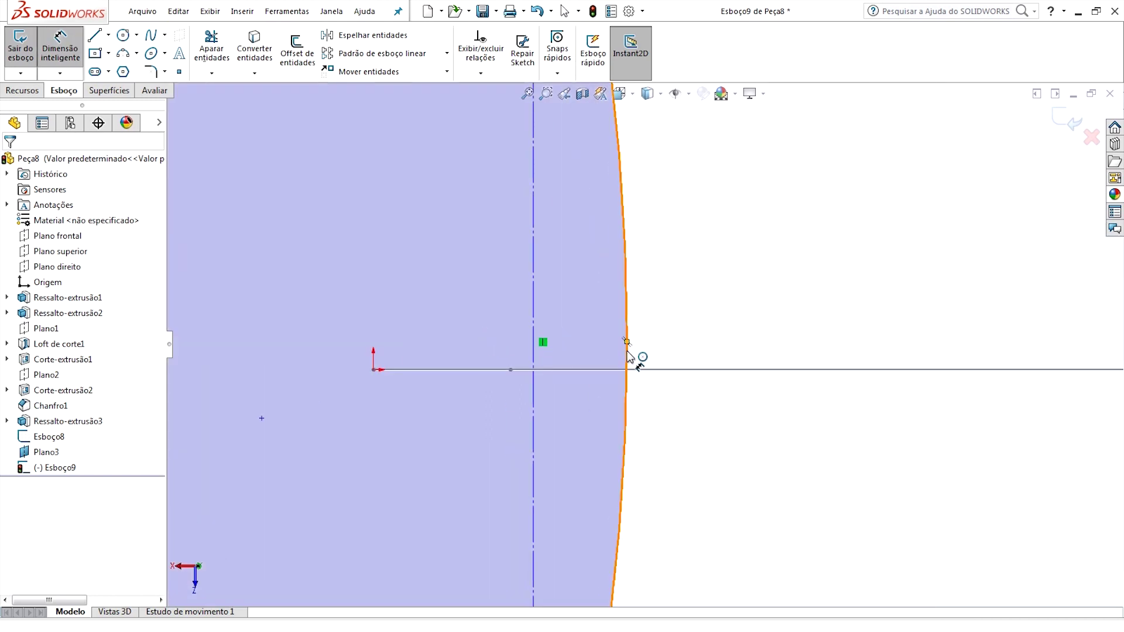
pyautogui.click(627, 343)
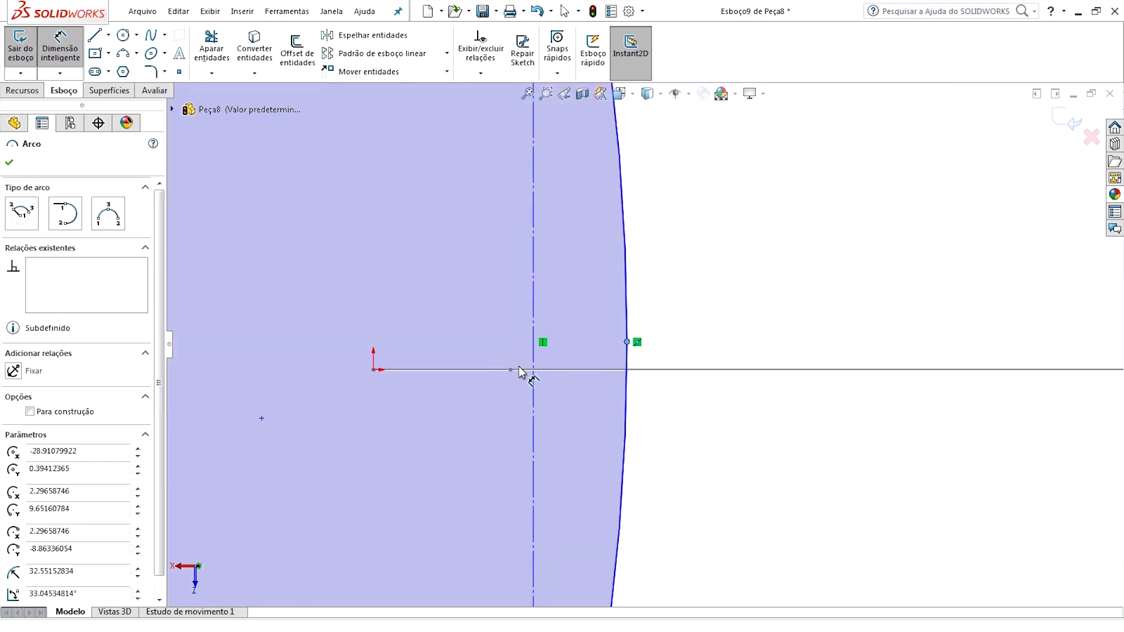
pyautogui.click(533, 311)
pyautogui.scroll(5, 621, 290)
pyautogui.click(681, 214)
pyautogui.write('2')
pyautogui.press('Return')
pyautogui.press('Escape')
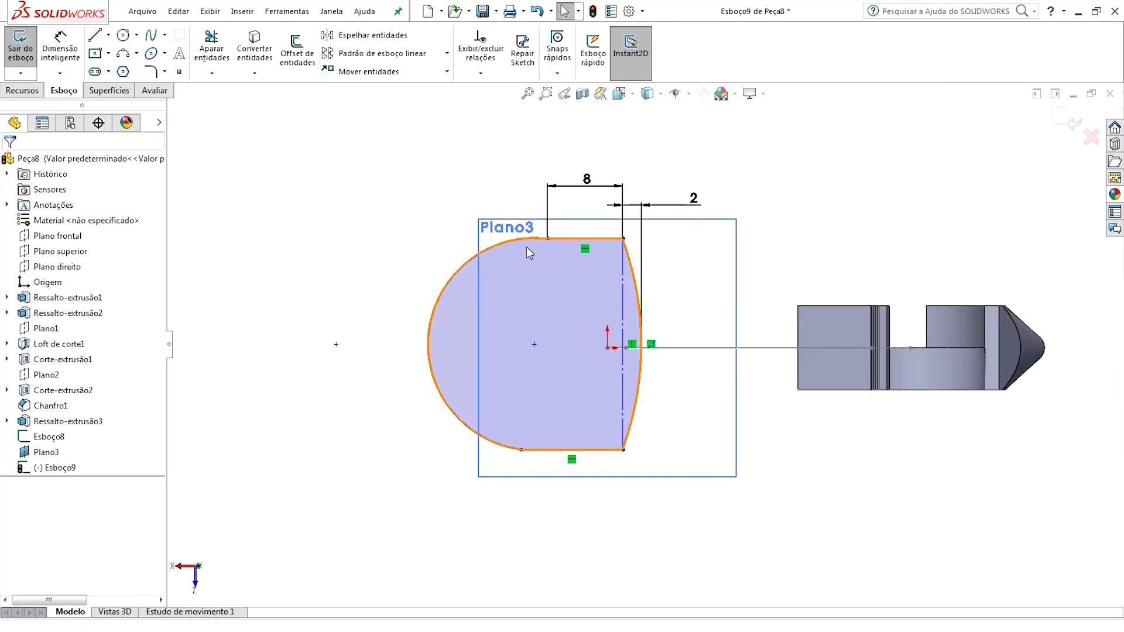
# Step: Dimension the profile height at 16 between the top and bottom lines
pyautogui.click(69, 57)
pyautogui.click(571, 238)
pyautogui.click(543, 449)
pyautogui.click(369, 351)
pyautogui.write('16')
pyautogui.press('Return')
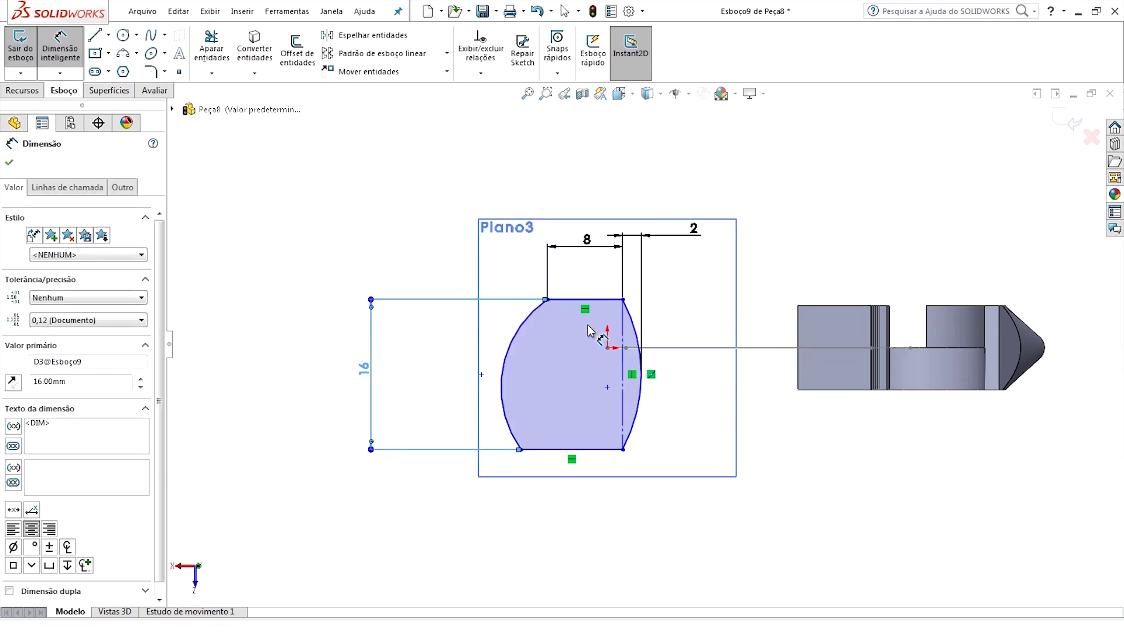
pyautogui.press('Escape')
# Step: Make the profile's top and bottom lines equal
pyautogui.click(575, 271)
pyautogui.press('Escape')
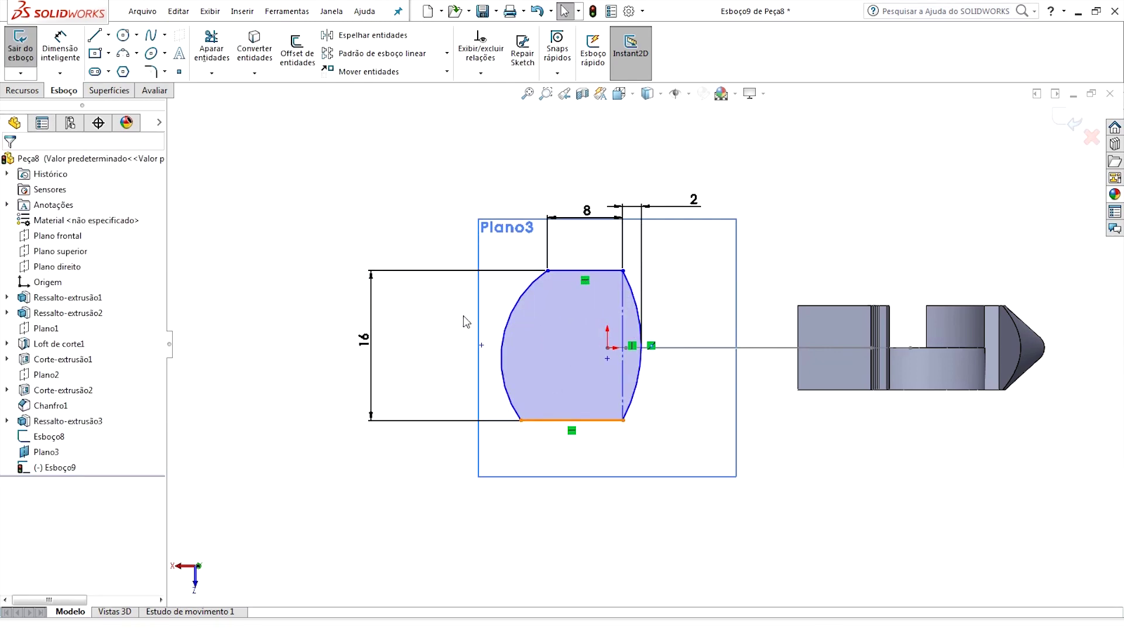
pyautogui.click(561, 420)
pyautogui.keyDown('ctrl'); pyautogui.click(592, 272); pyautogui.keyUp('ctrl')
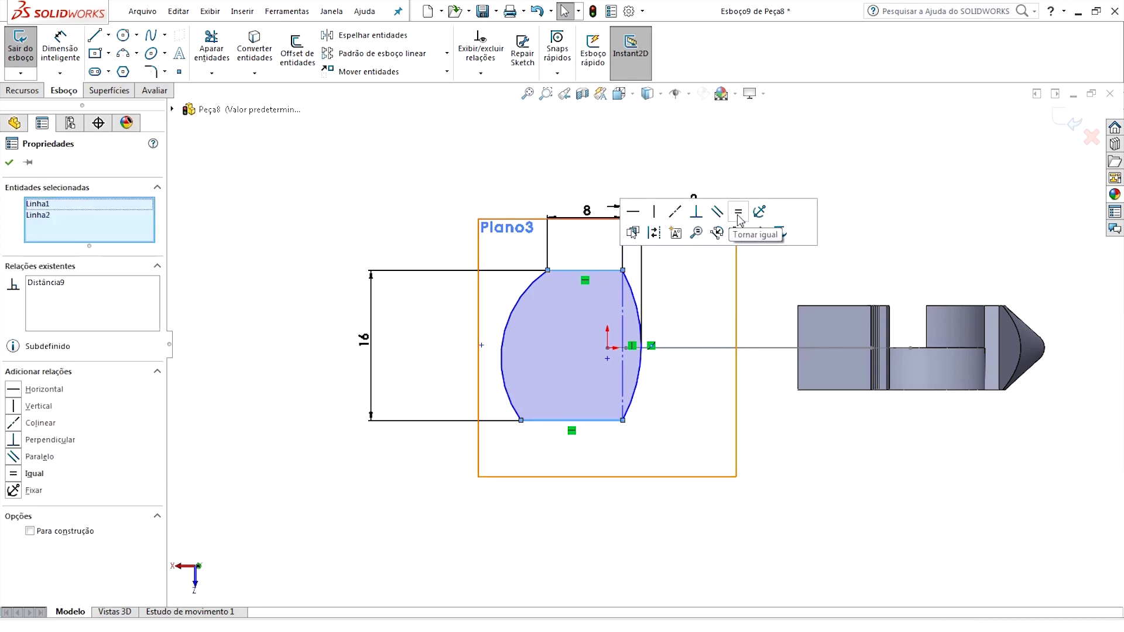
pyautogui.click(739, 214)
pyautogui.press('Escape')
pyautogui.scroll(-2, 561, 331)
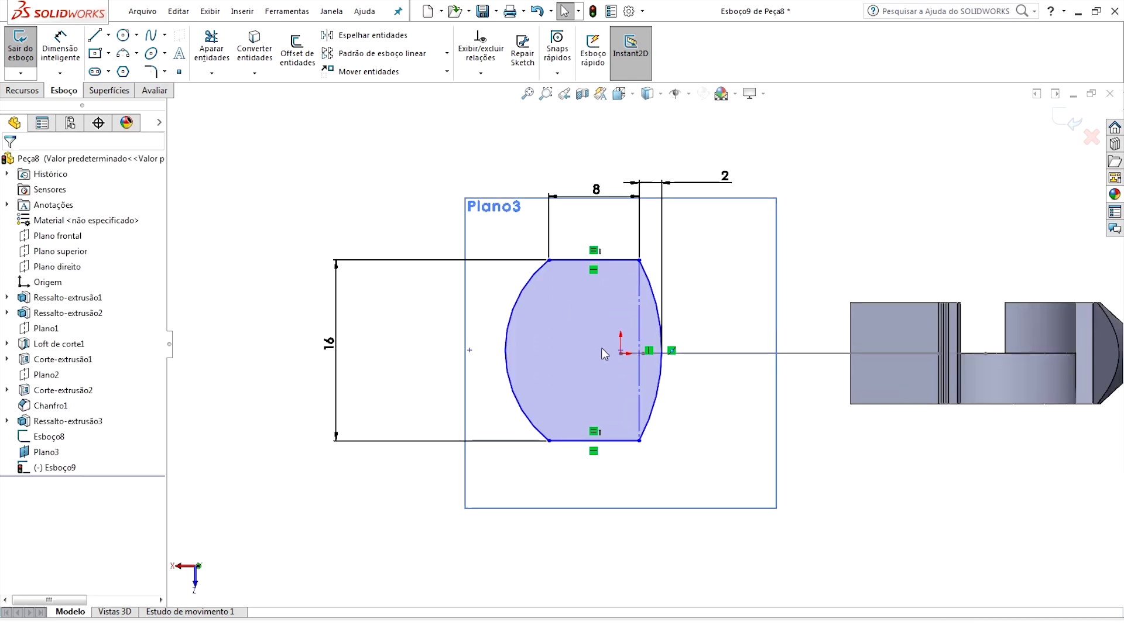
# Step: Draw a horizontal centre line from the right arc to the profile edge
pyautogui.click(94, 36)
pyautogui.scroll(-5, 661, 381)
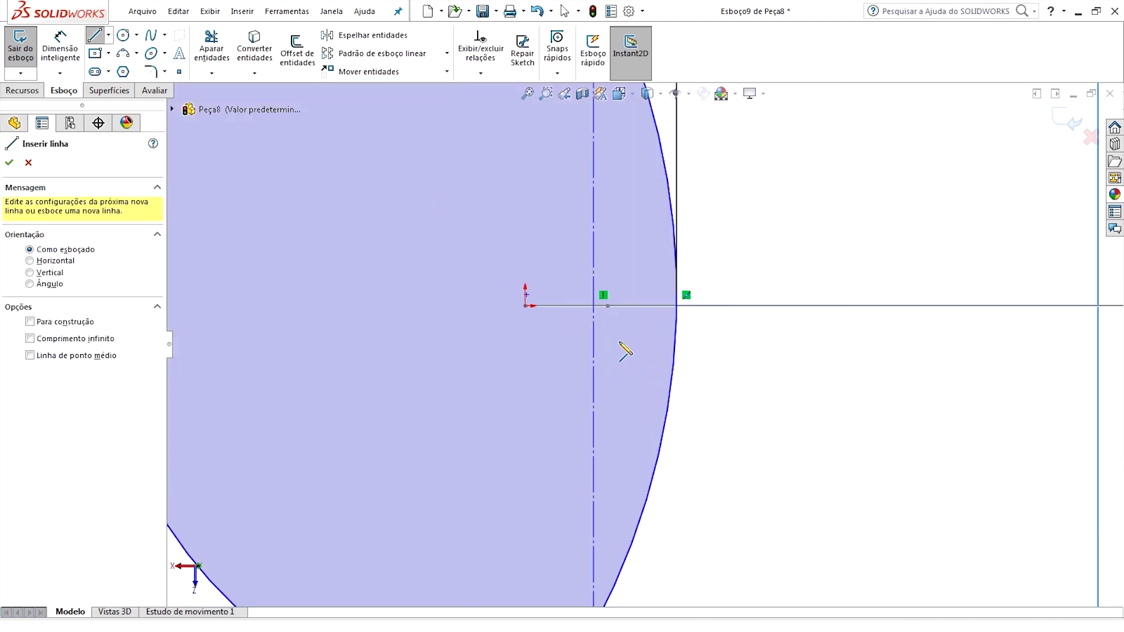
pyautogui.click(677, 294)
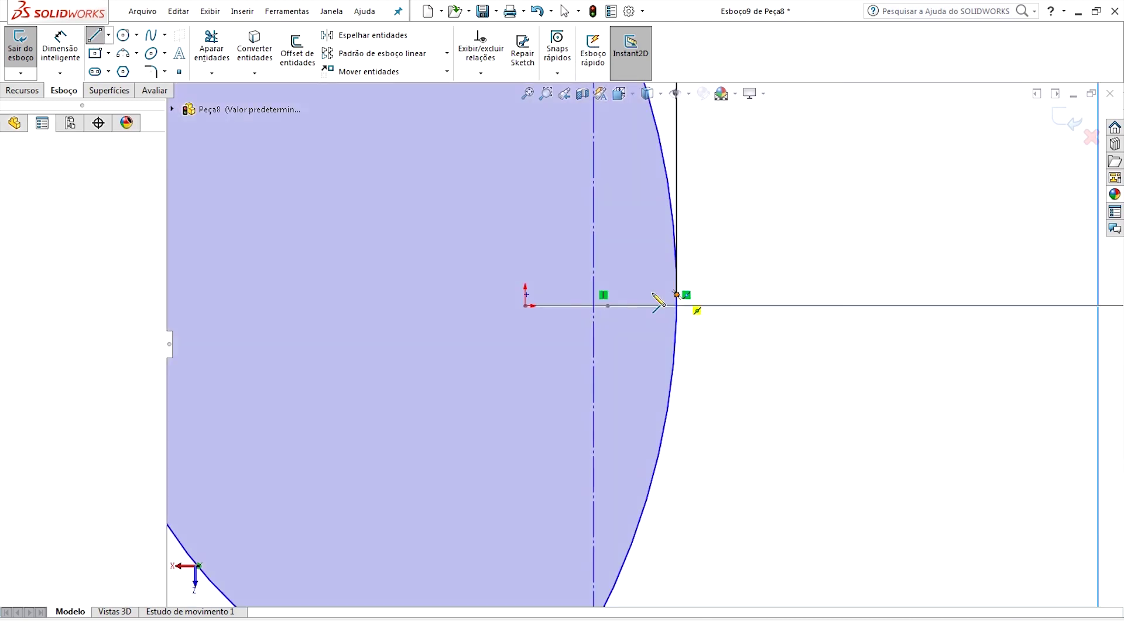
pyautogui.click(526, 305)
pyautogui.press('Escape')
pyautogui.click(640, 305)
pyautogui.click(673, 231)
pyautogui.press('Escape')
# Step: Dimension the profile's overall width at 14
pyautogui.scroll(4, 645, 328)
pyautogui.scroll(3, 644, 345)
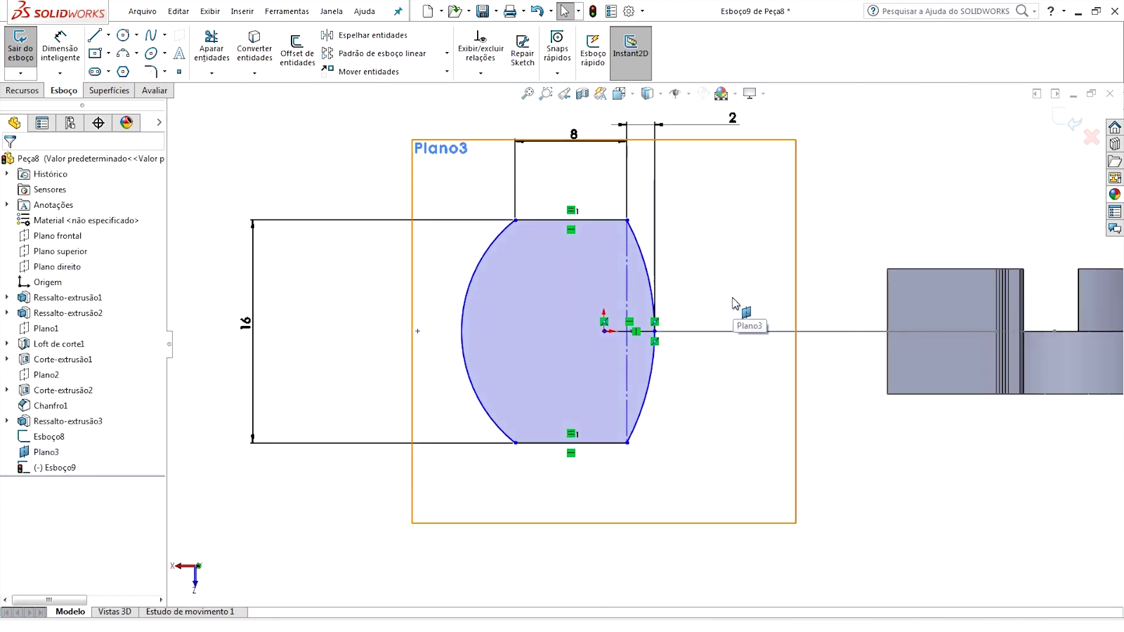
pyautogui.scroll(1, 732, 298)
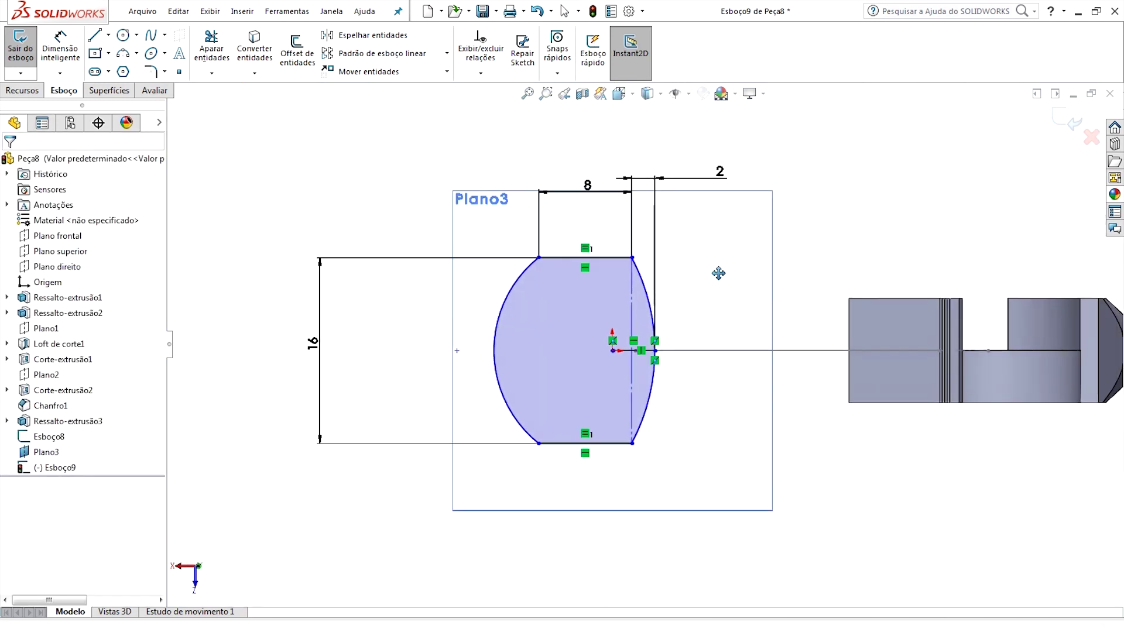
pyautogui.click(60, 51)
pyautogui.click(495, 353)
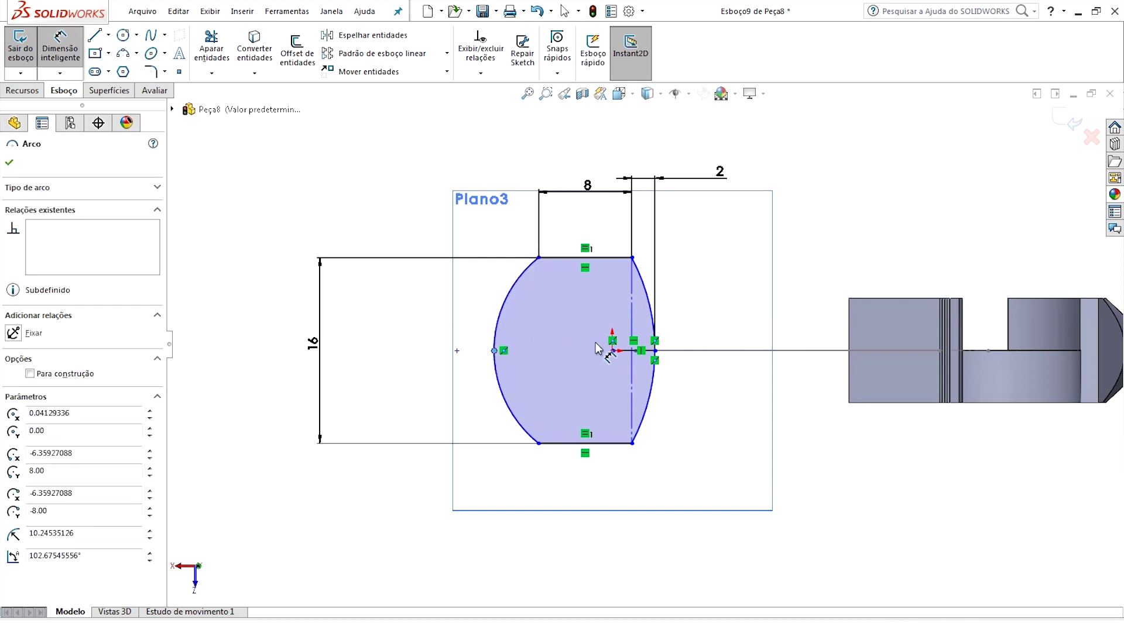
pyautogui.click(656, 350)
pyautogui.click(583, 536)
pyautogui.write('14')
pyautogui.press('Return')
pyautogui.press('Escape')
# Step: Attach the profile's midpoint to the end of the curved path
pyautogui.scroll(-2, 580, 351)
pyautogui.scroll(-3, 573, 359)
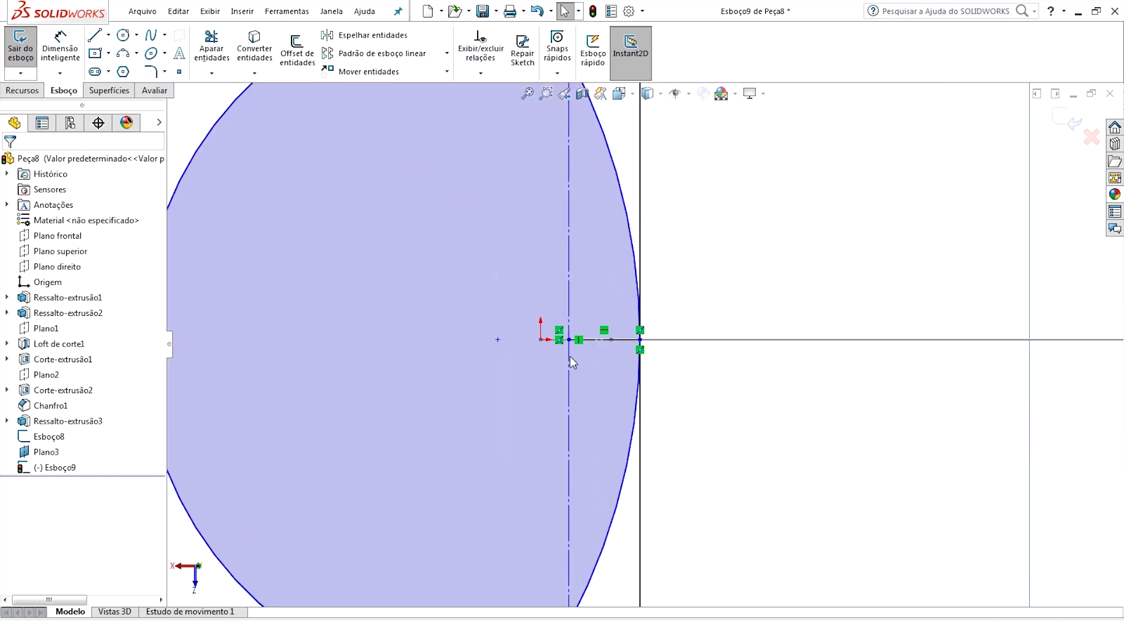
pyautogui.scroll(-3, 590, 326)
pyautogui.scroll(2, 603, 357)
pyautogui.keyDown('ctrl'); pyautogui.moveTo(621, 389); pyautogui.dragTo(557, 451, button='middle'); pyautogui.keyUp('ctrl')
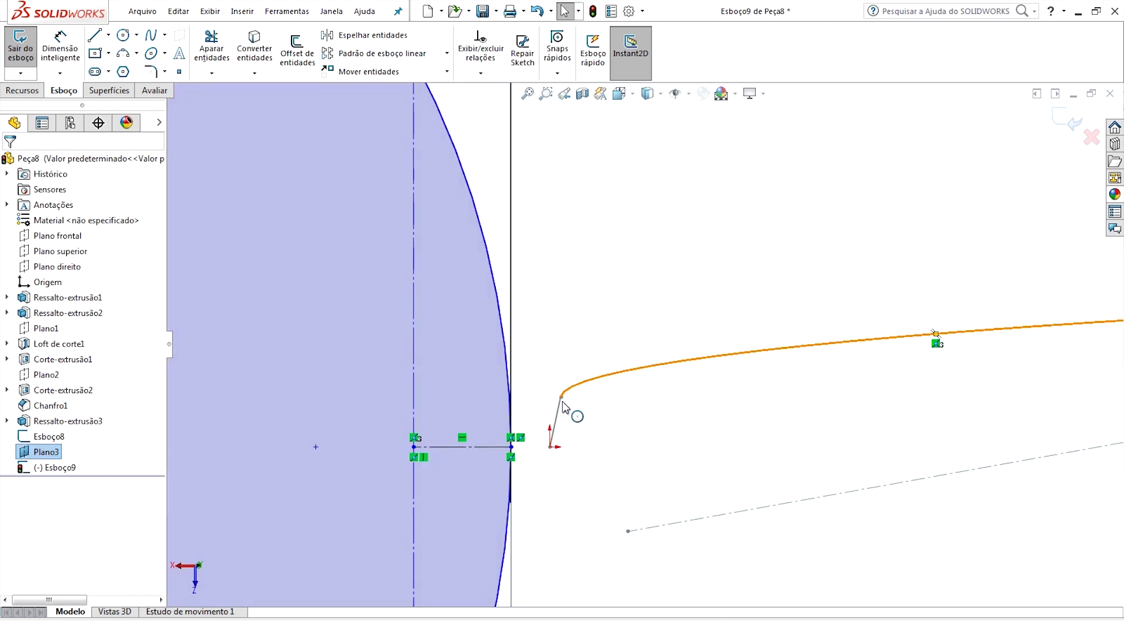
pyautogui.click(558, 423)
pyautogui.click(548, 221)
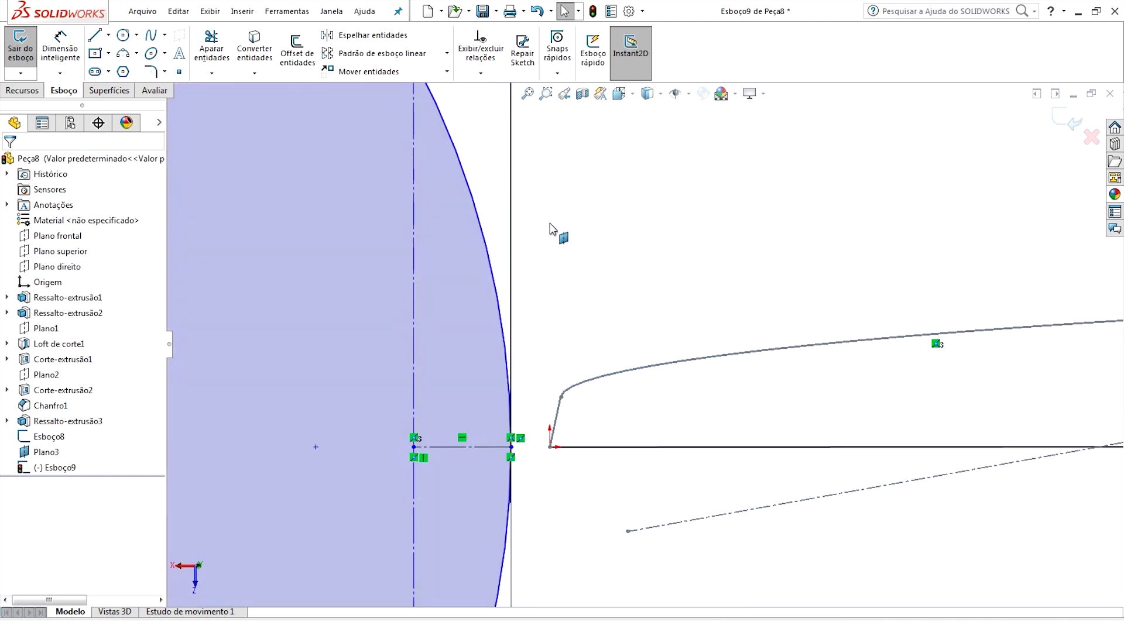
pyautogui.click(606, 448)
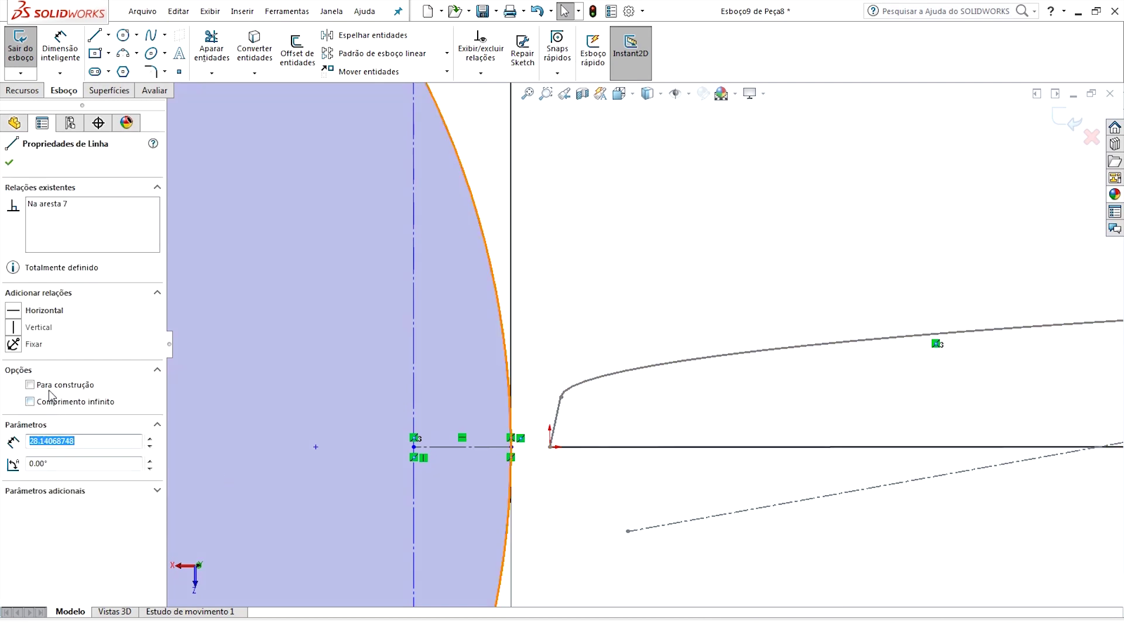
pyautogui.click(306, 392)
pyautogui.moveTo(414, 446); pyautogui.dragTo(550, 453)
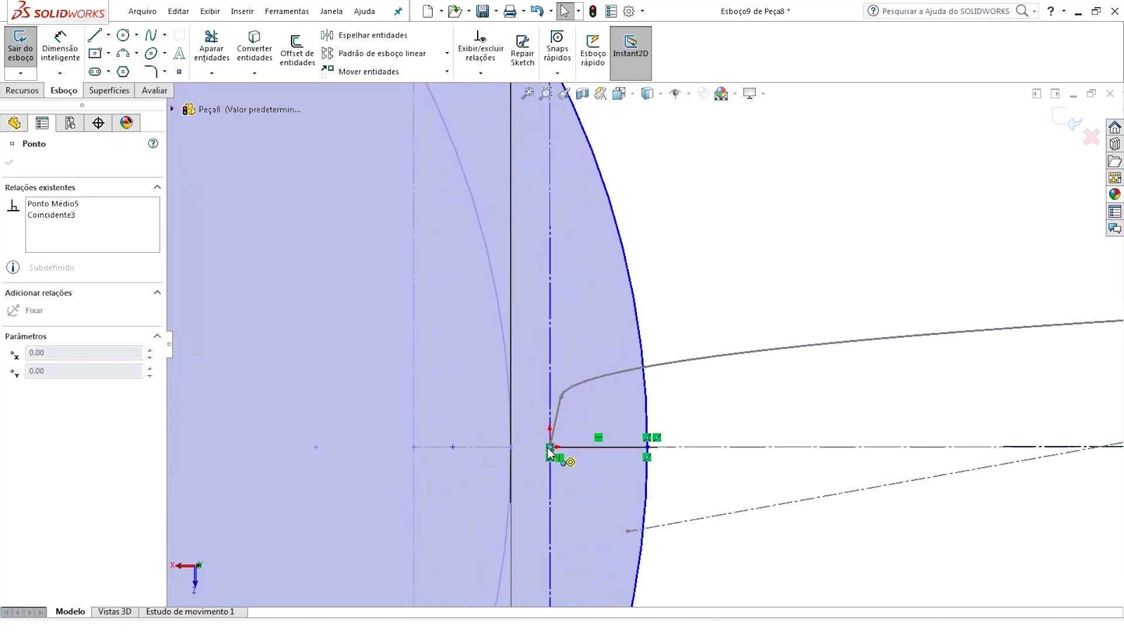
pyautogui.press('Escape')
# Step: View the profile face-on, raise the 8 label, and exit the sketch
pyautogui.press('z')
pyautogui.press('z')
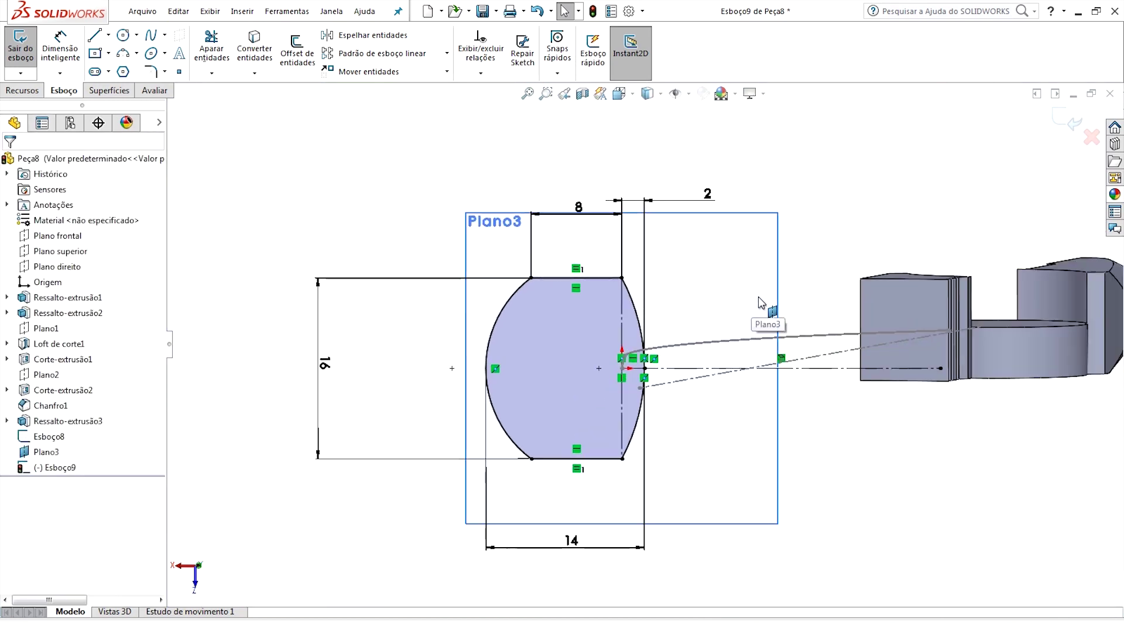
pyautogui.hotkey('ctrl', '8')
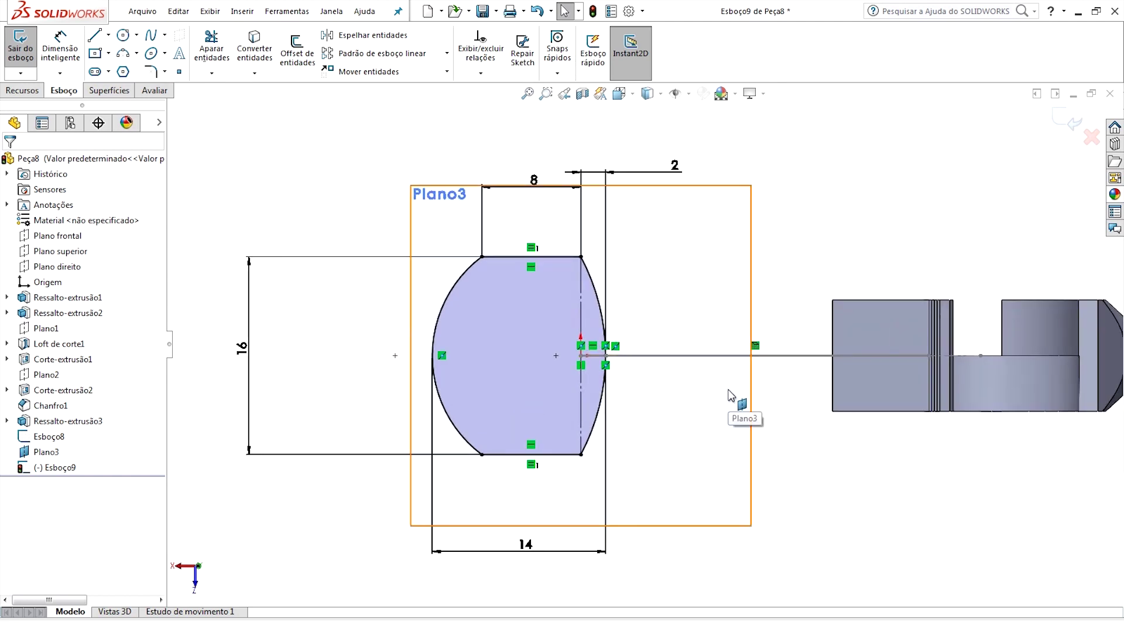
pyautogui.moveTo(533, 179); pyautogui.dragTo(533, 163)
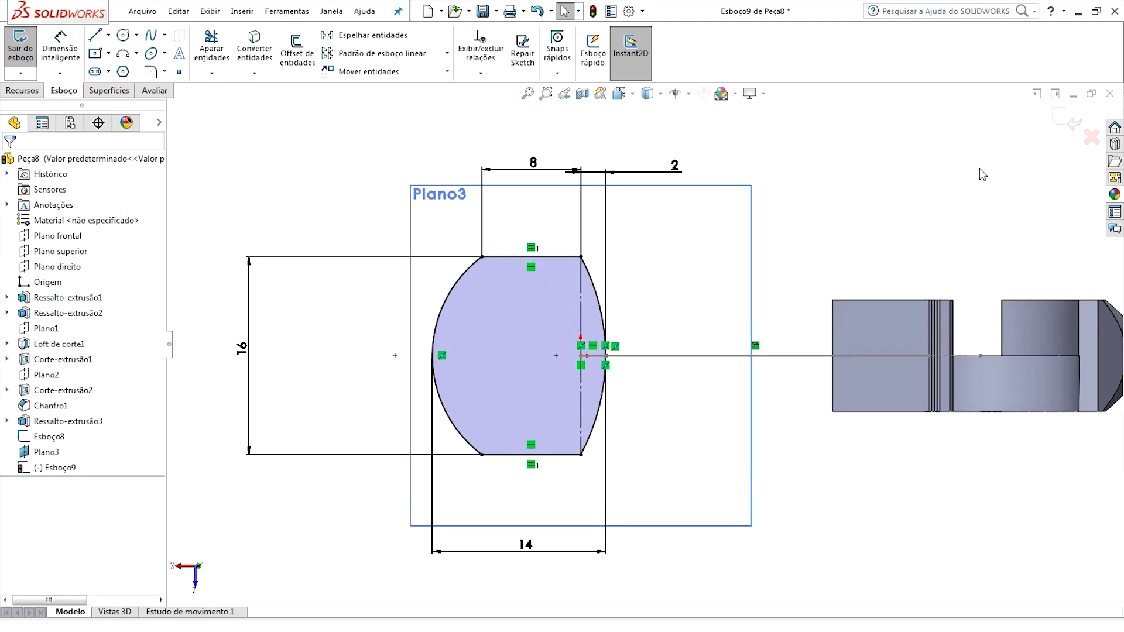
pyautogui.click(680, 253)
pyautogui.moveTo(758, 221)
pyautogui.mouseDown(button='middle')
pyautogui.moveTo(862, 475)
pyautogui.moveTo(720, 389)
pyautogui.mouseUp(button='middle')
# Step: Sweep the Esboço9 profile along the Esboço8 path to create Varredura1
pyautogui.scroll(-5, 708, 442)
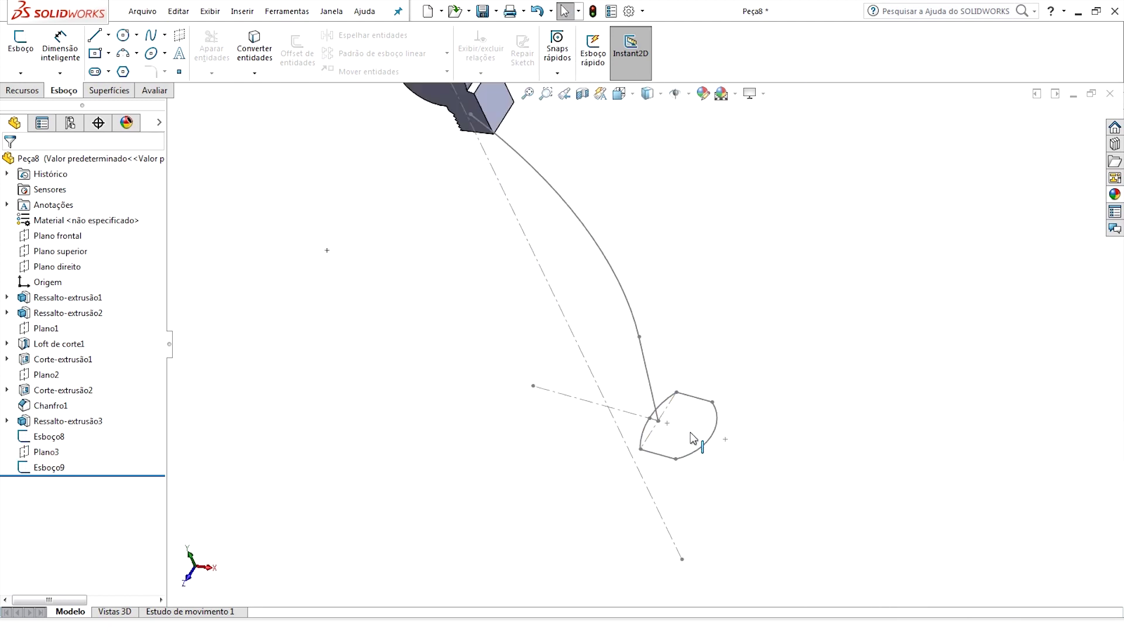
pyautogui.scroll(5, 709, 442)
pyautogui.moveTo(652, 281)
pyautogui.mouseDown(button='middle')
pyautogui.moveTo(743, 231)
pyautogui.moveTo(638, 281)
pyautogui.mouseUp(button='middle')
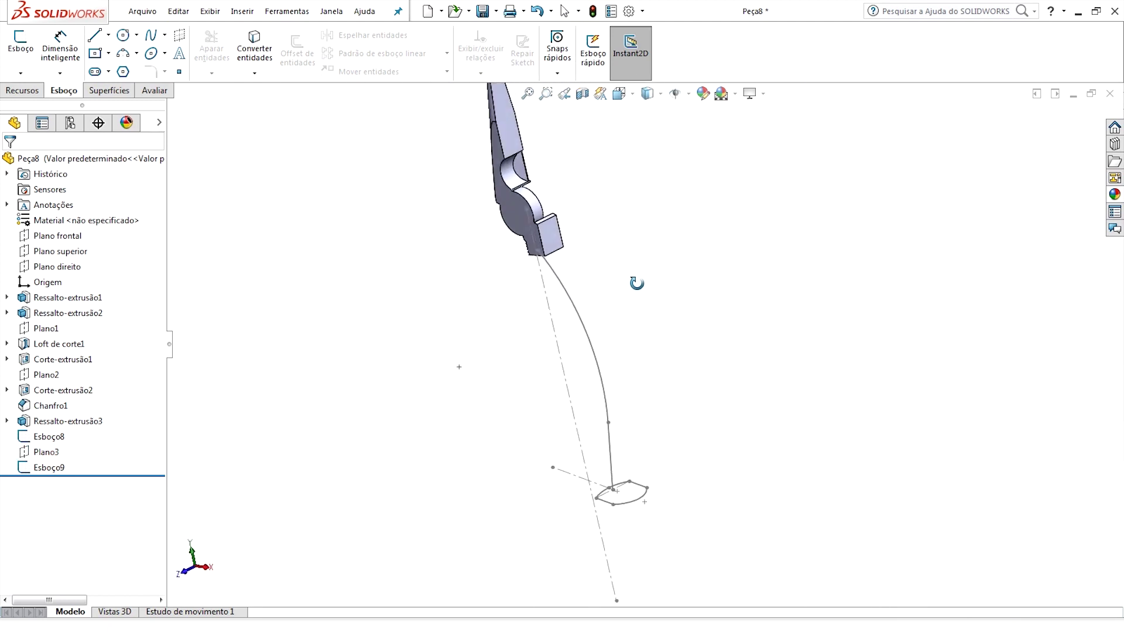
pyautogui.click(35, 90)
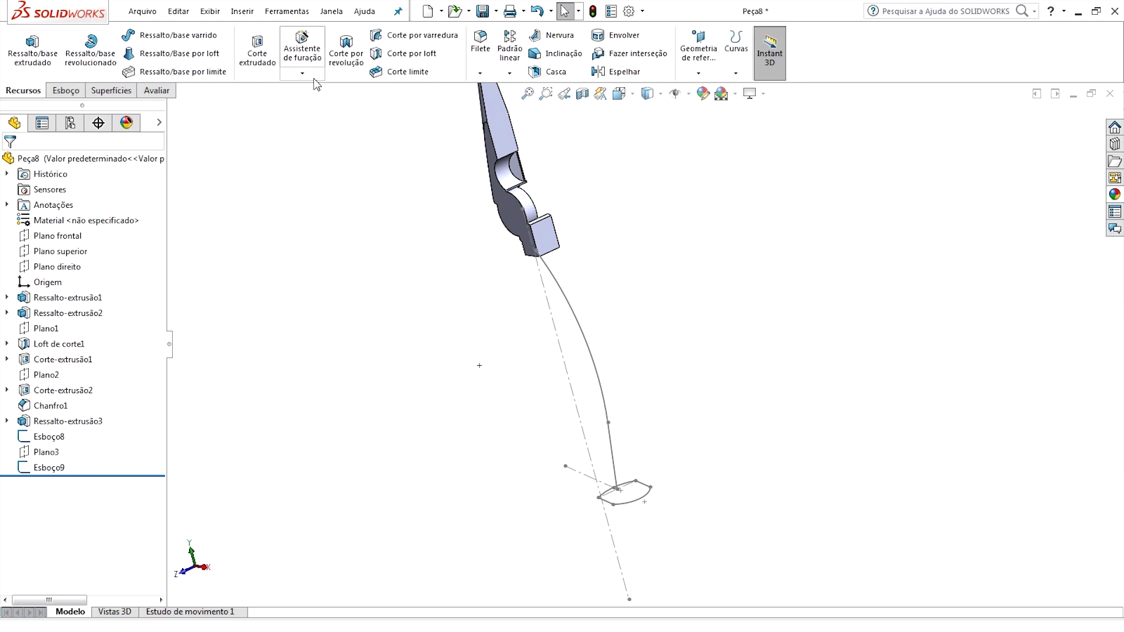
pyautogui.click(183, 40)
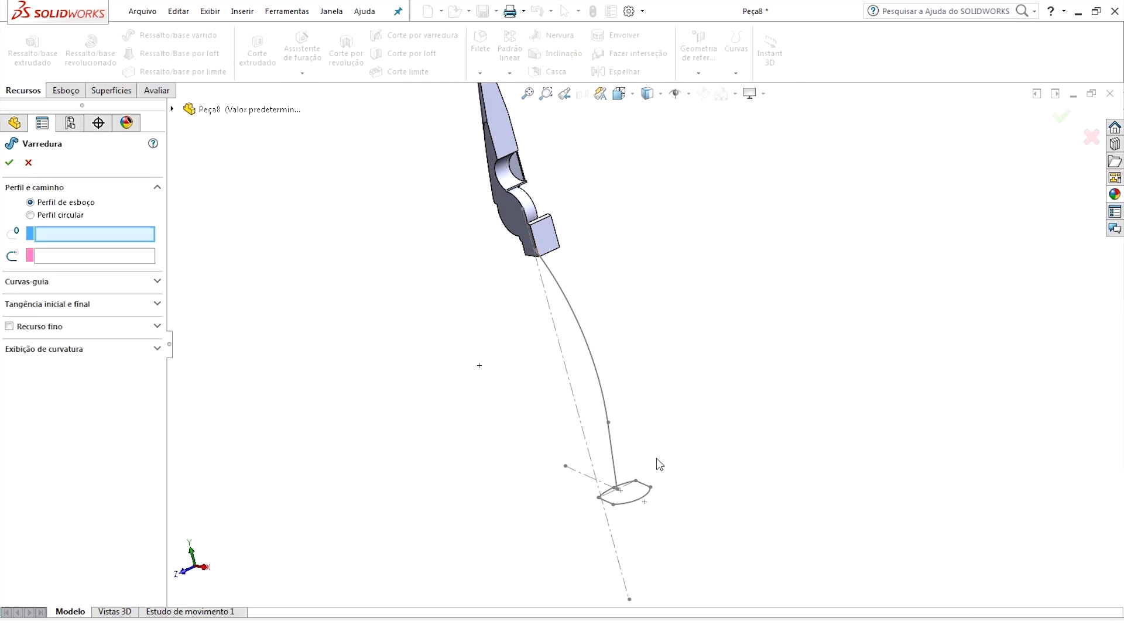
pyautogui.click(621, 505)
pyautogui.click(607, 412)
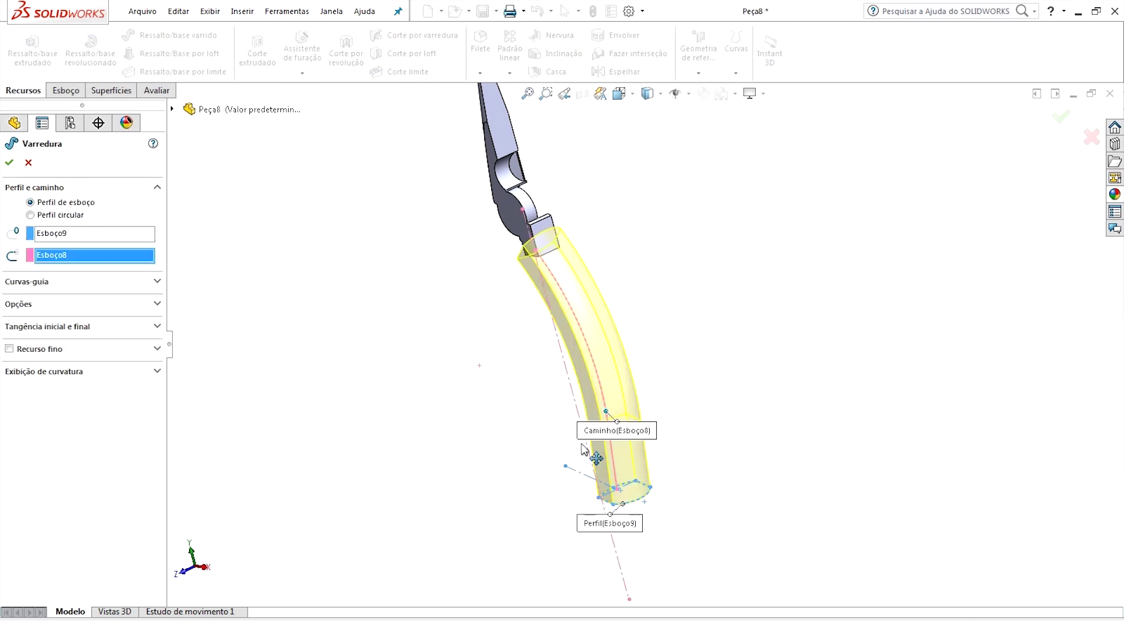
pyautogui.moveTo(607, 412); pyautogui.dragTo(589, 409, button='middle')
pyautogui.click(157, 283)
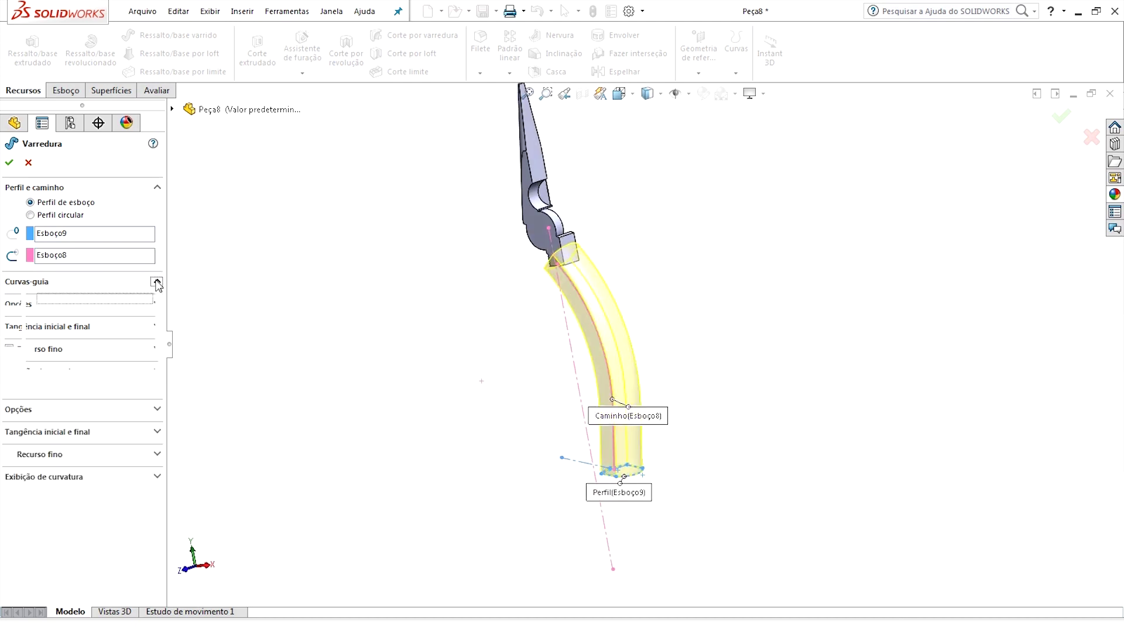
pyautogui.click(156, 410)
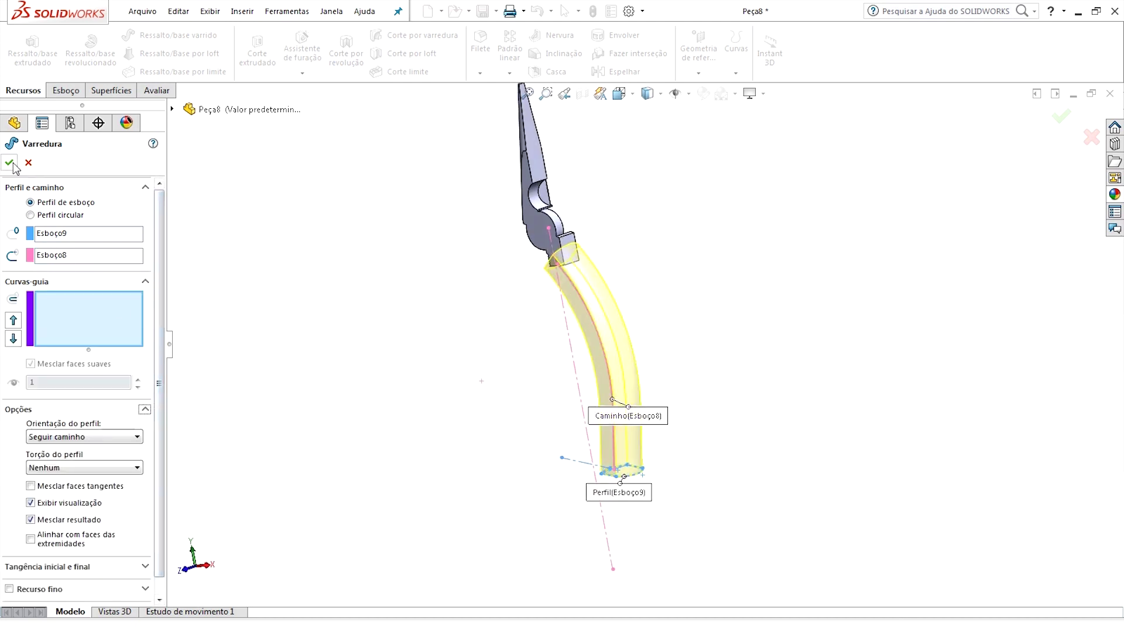
pyautogui.press('Return')
pyautogui.click(52, 452)
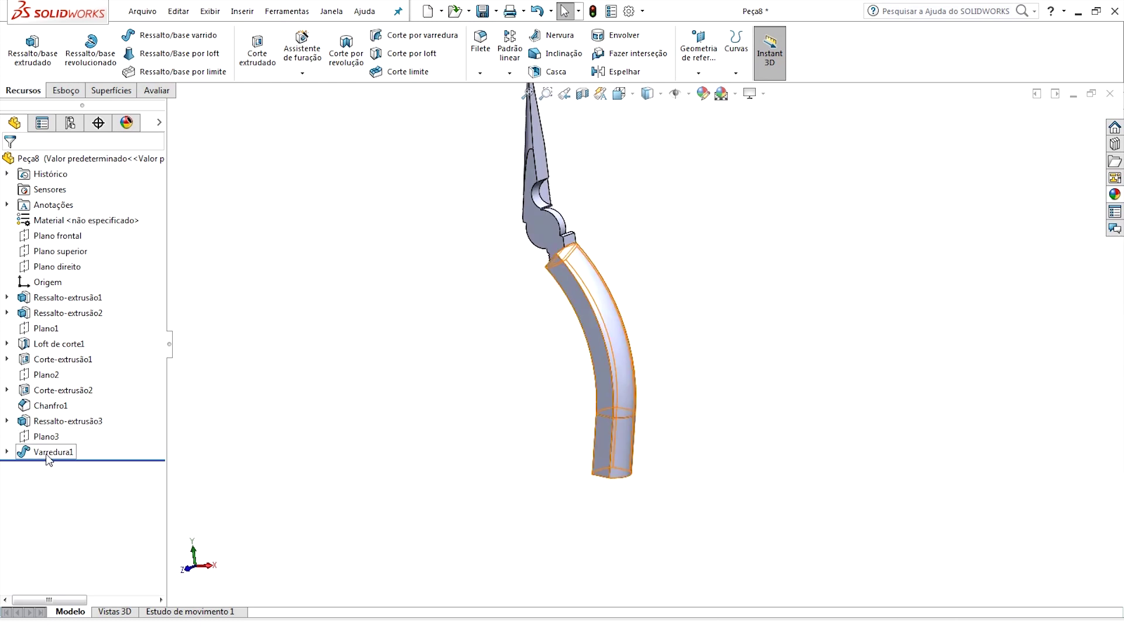
# Step: Give Varredura1 an orange colour from the standard swatches
pyautogui.click(149, 466)
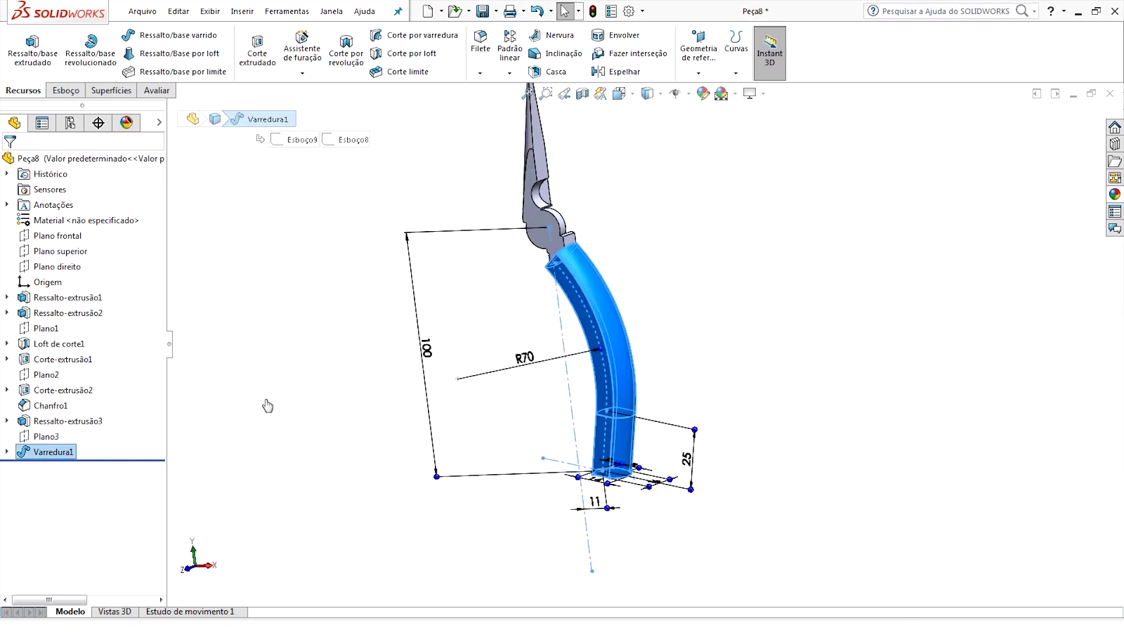
pyautogui.click(46, 445)
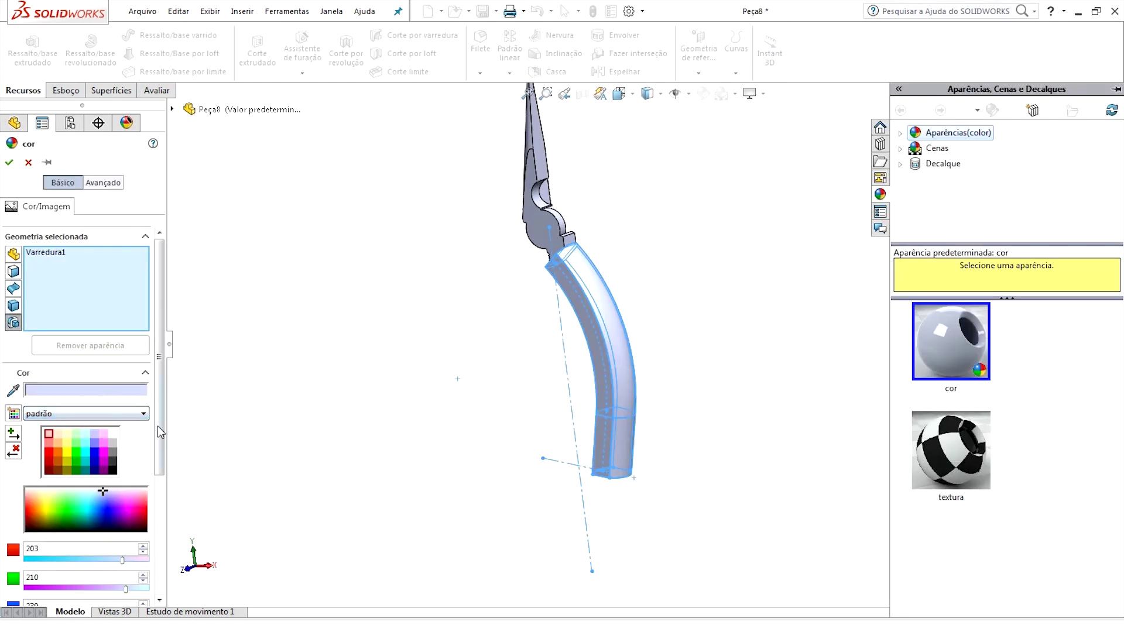
pyautogui.scroll(-3, 161, 474)
pyautogui.click(58, 373)
pyautogui.click(9, 162)
pyautogui.moveTo(668, 389)
pyautogui.mouseDown(button='middle')
pyautogui.moveTo(623, 227)
pyautogui.moveTo(693, 326)
pyautogui.moveTo(713, 382)
pyautogui.moveTo(748, 384)
pyautogui.mouseUp(button='middle')
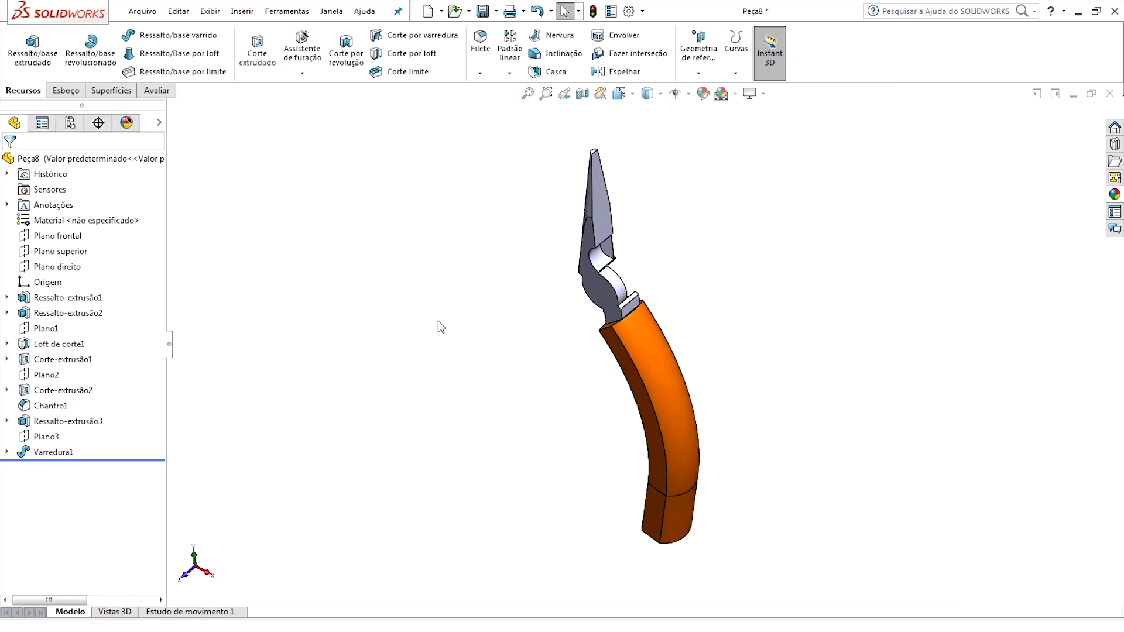
# Step: Edit the Esboço8 path sketch and place two points on its R70 arc
pyautogui.click(7, 453)
pyautogui.click(71, 484)
pyautogui.click(86, 441)
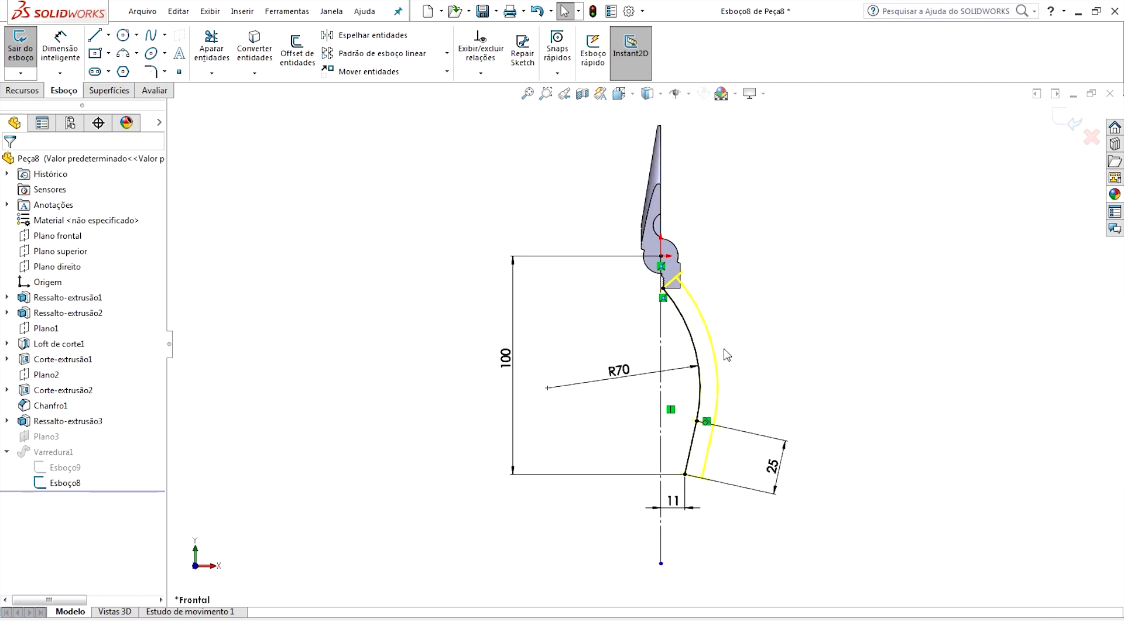
pyautogui.click(179, 72)
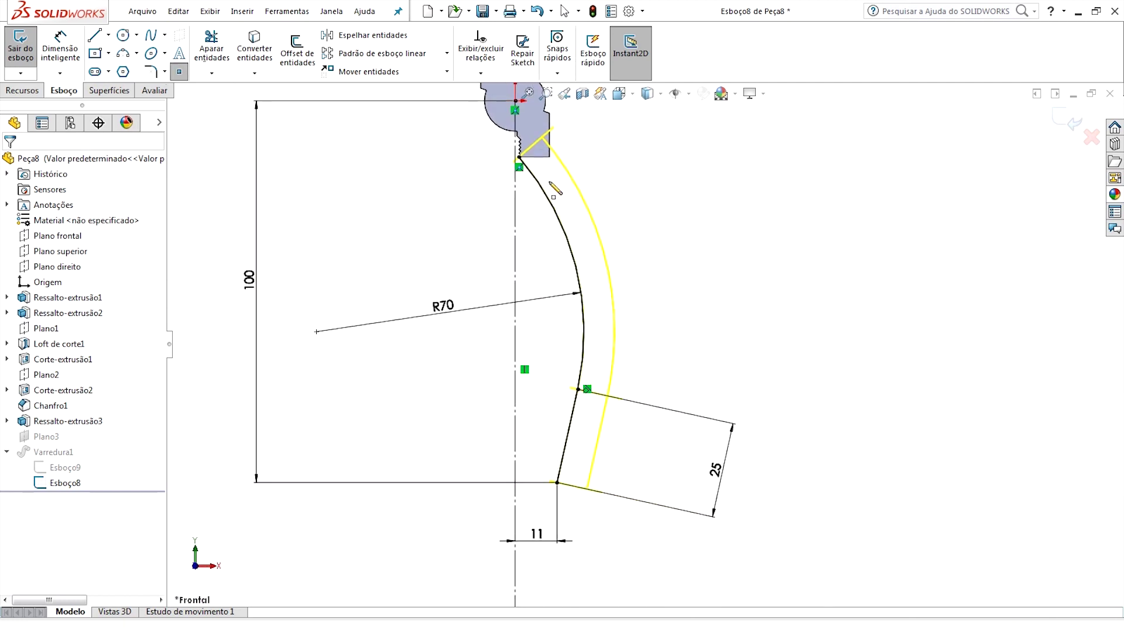
pyautogui.click(540, 185)
pyautogui.click(563, 225)
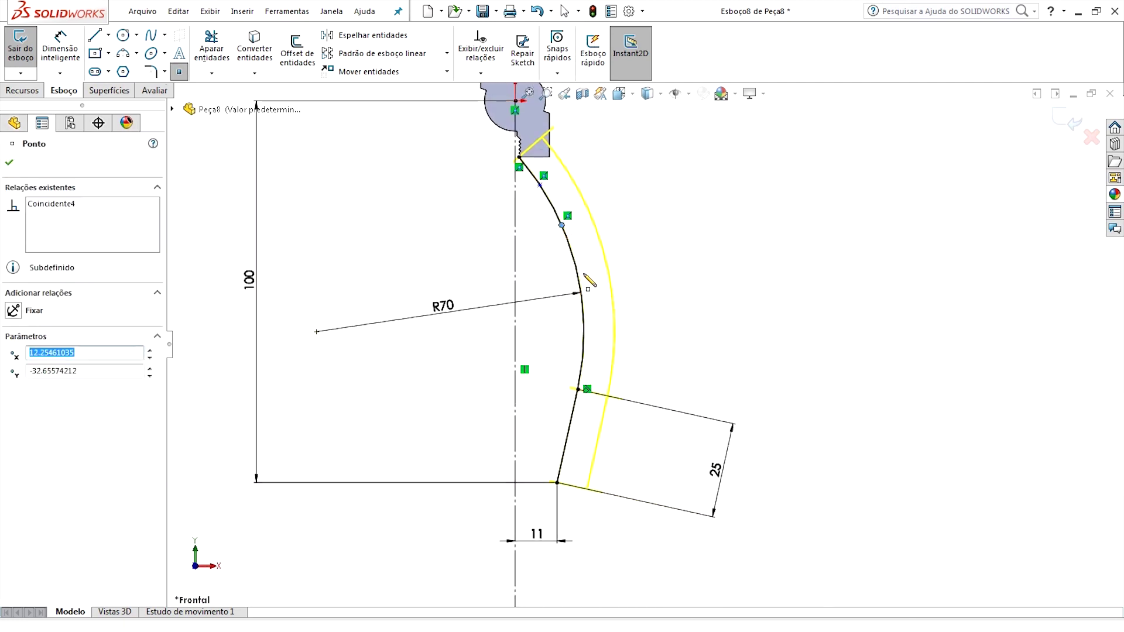
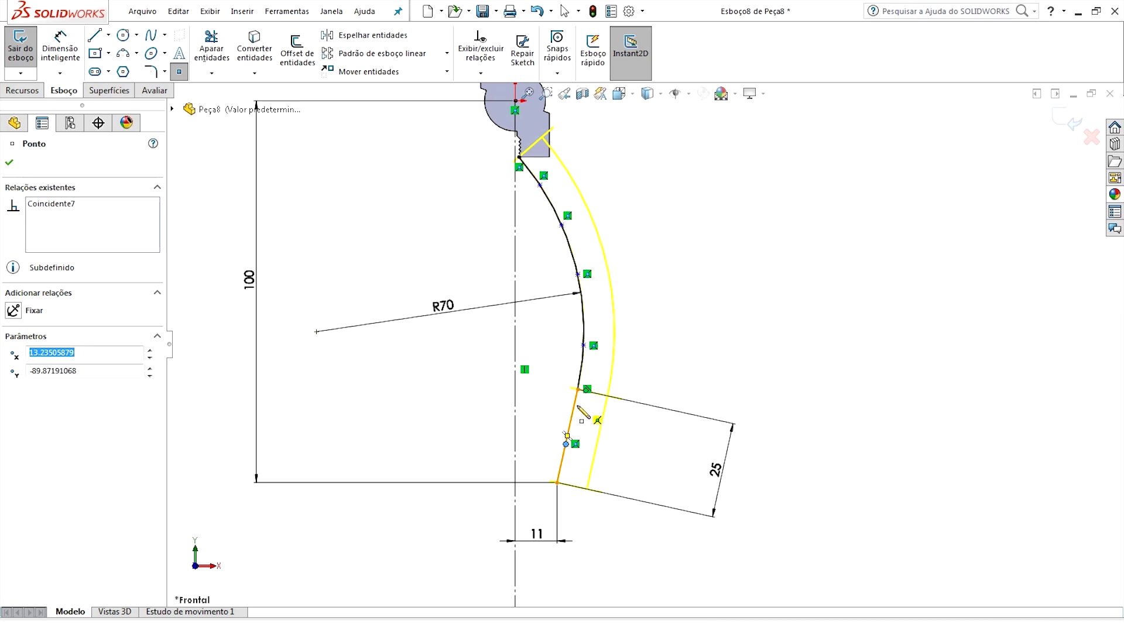
# Step: Dimension two arc points vertically from the origin at 24 and 36
pyautogui.press('Escape')
pyautogui.scroll(-3, 623, 394)
pyautogui.scroll(3, 691, 308)
pyautogui.keyDown('ctrl'); pyautogui.moveTo(691, 308); pyautogui.dragTo(689, 350, button='middle'); pyautogui.keyUp('ctrl')
pyautogui.click(52, 59)
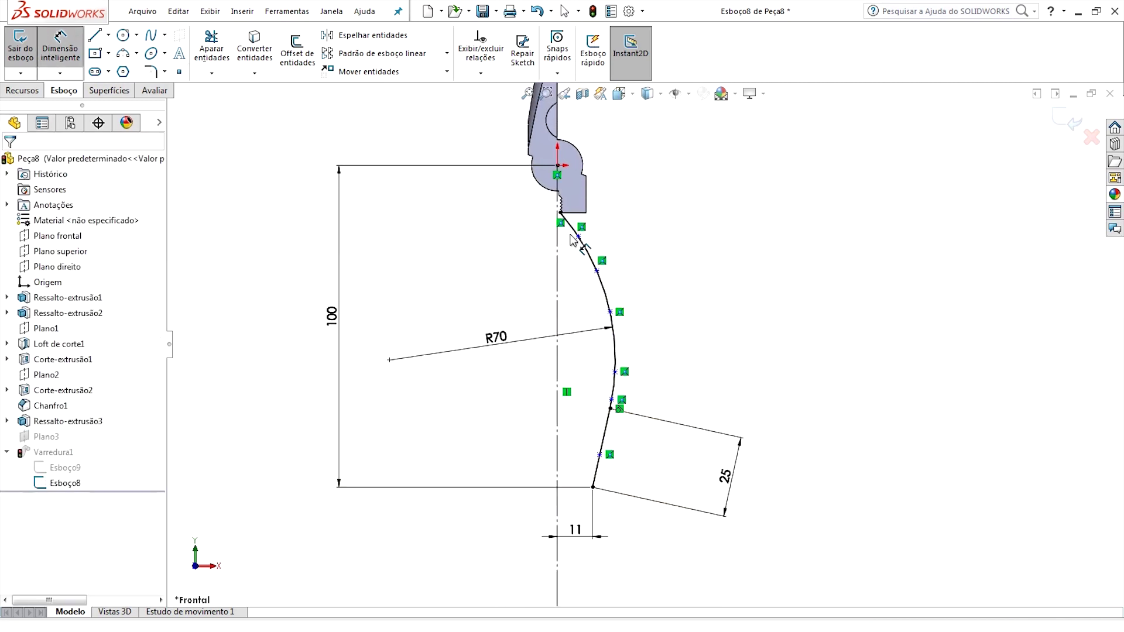
pyautogui.click(579, 236)
pyautogui.click(558, 166)
pyautogui.click(650, 205)
pyautogui.write('24')
pyautogui.press('Return')
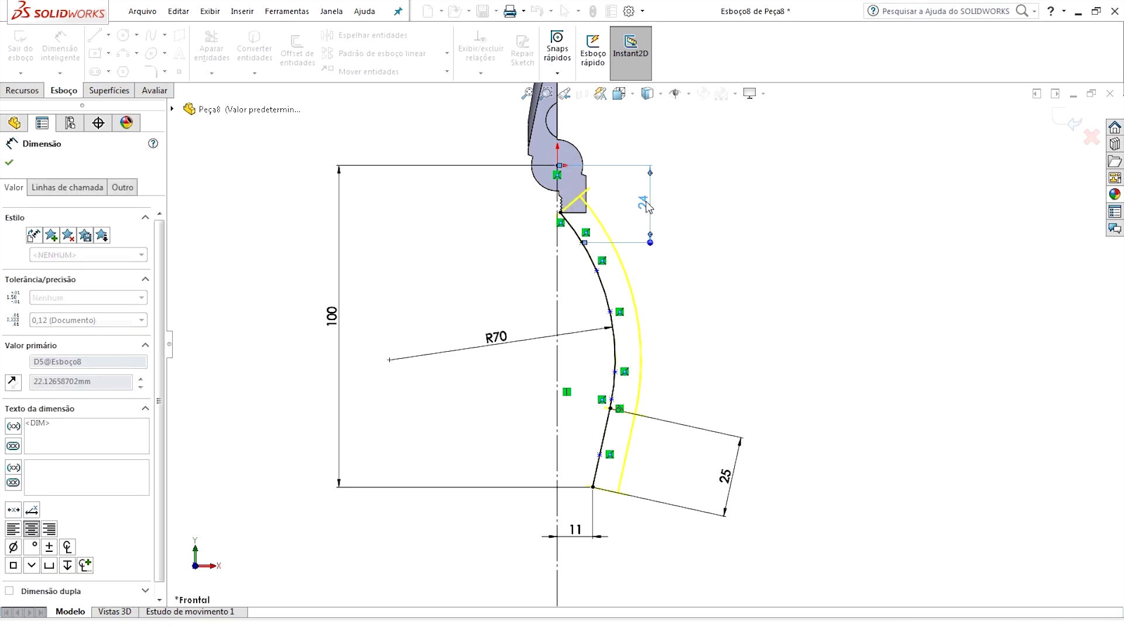
pyautogui.click(597, 272)
pyautogui.click(558, 166)
pyautogui.click(693, 228)
pyautogui.write('36')
pyautogui.press('Return')
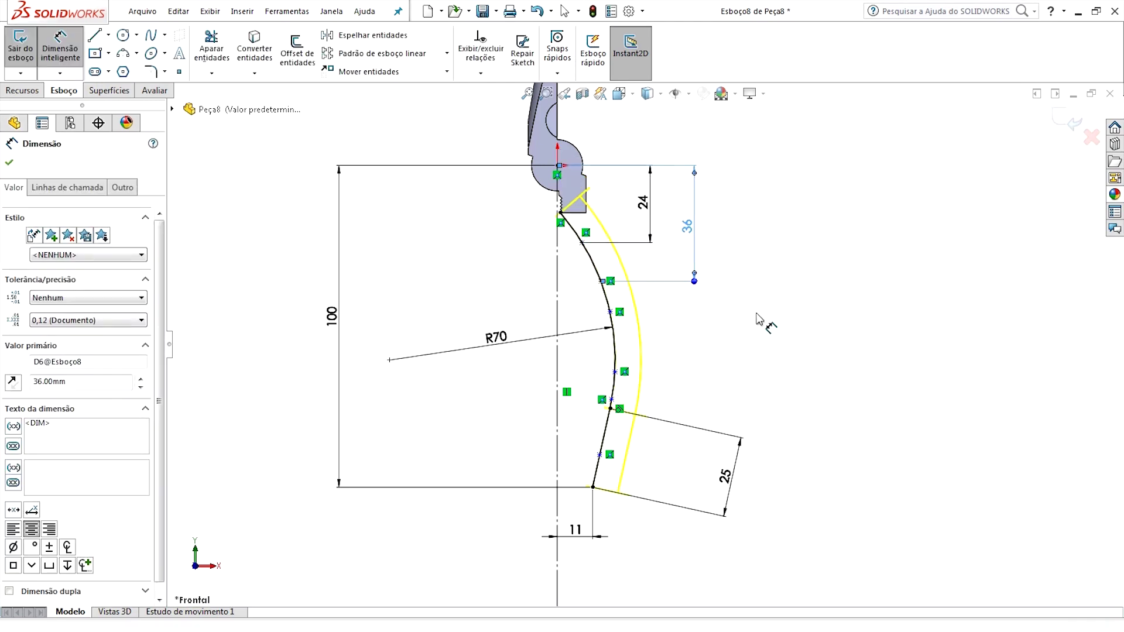
pyautogui.press('Escape')
# Step: Space the first two pairs of arc points 10 mm apart
pyautogui.scroll(-2, 641, 351)
pyautogui.scroll(-2, 666, 326)
pyautogui.scroll(-2, 666, 327)
pyautogui.click(566, 151)
pyautogui.click(583, 216)
pyautogui.click(629, 136)
pyautogui.write('10')
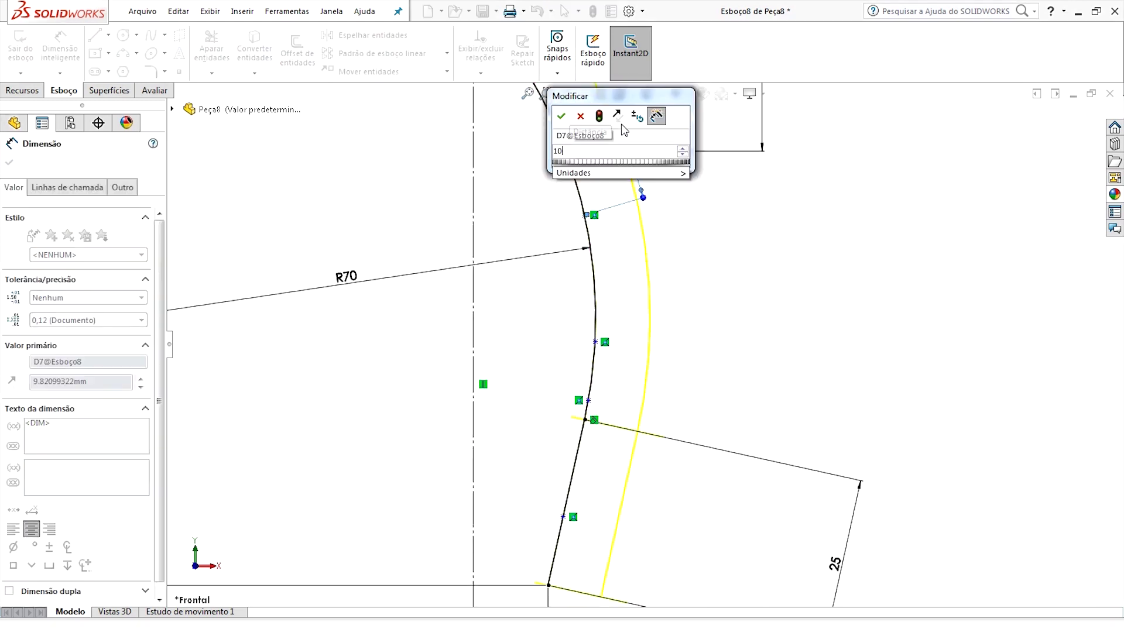
pyautogui.press('Return')
pyautogui.click(726, 231)
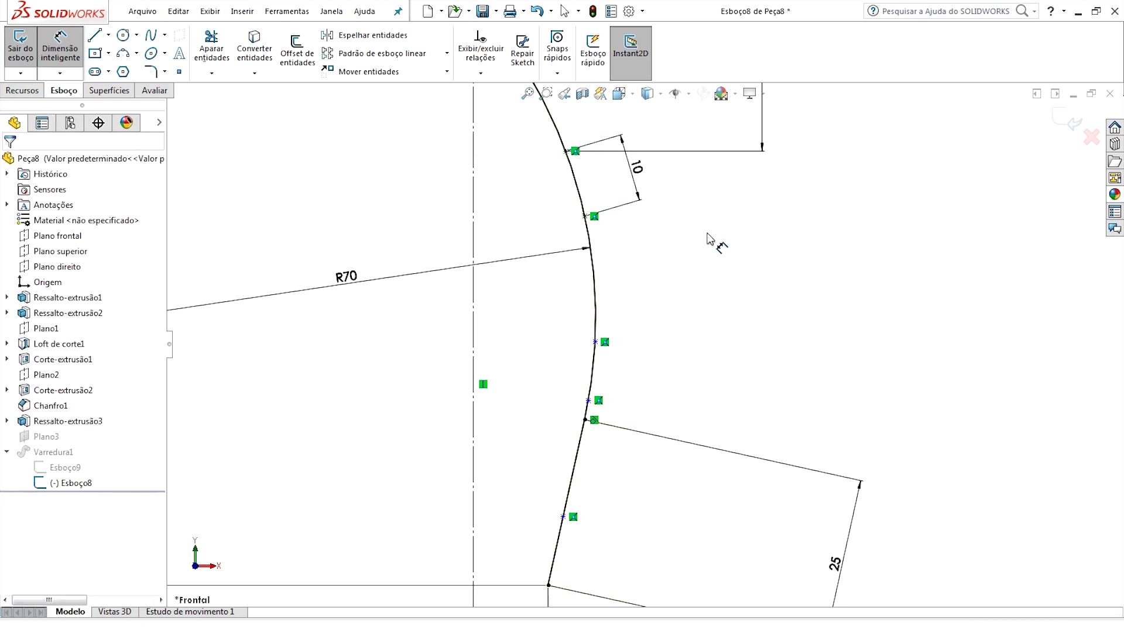
pyautogui.click(585, 216)
pyautogui.click(595, 342)
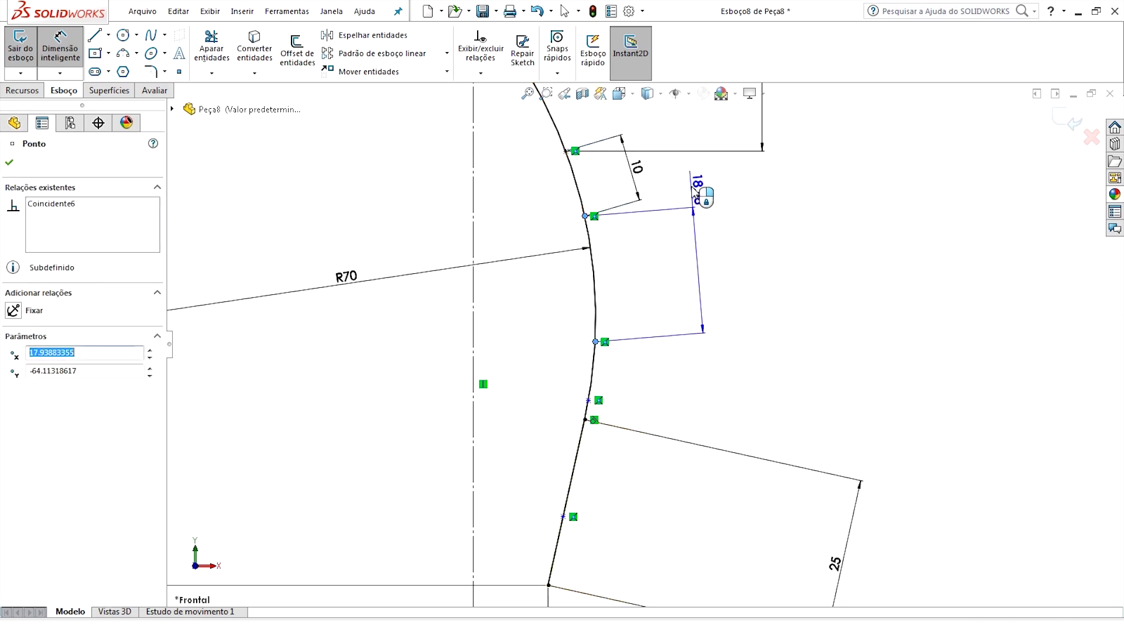
pyautogui.click(700, 193)
pyautogui.write('10')
pyautogui.press('Return')
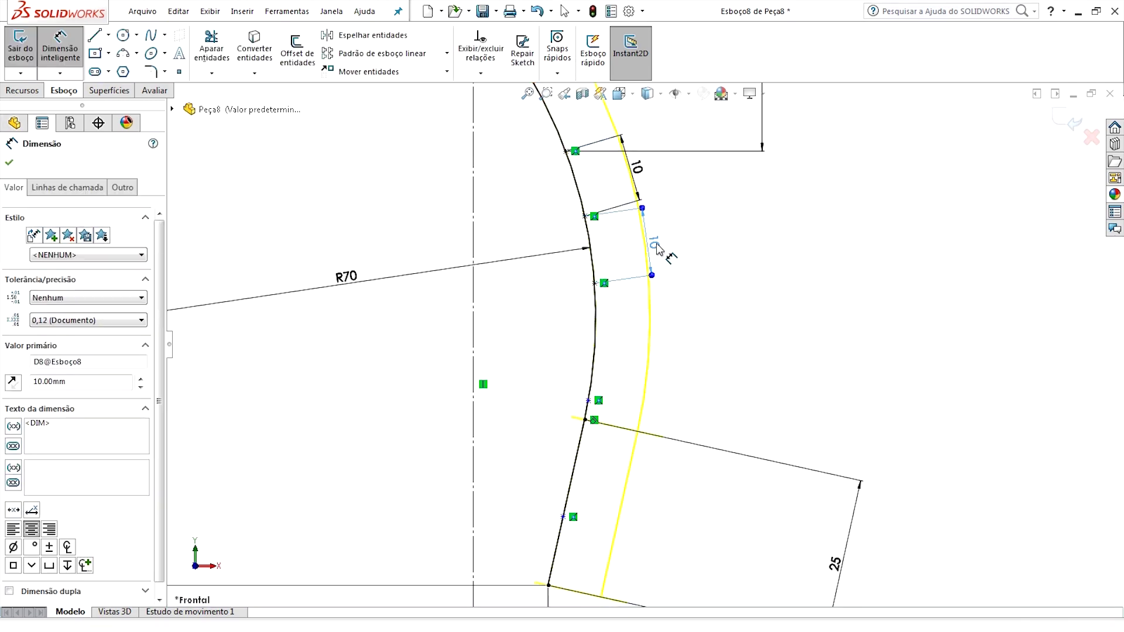
pyautogui.click(727, 257)
# Step: Space the third and fourth pairs of arc points 10 mm apart
pyautogui.click(595, 283)
pyautogui.click(588, 401)
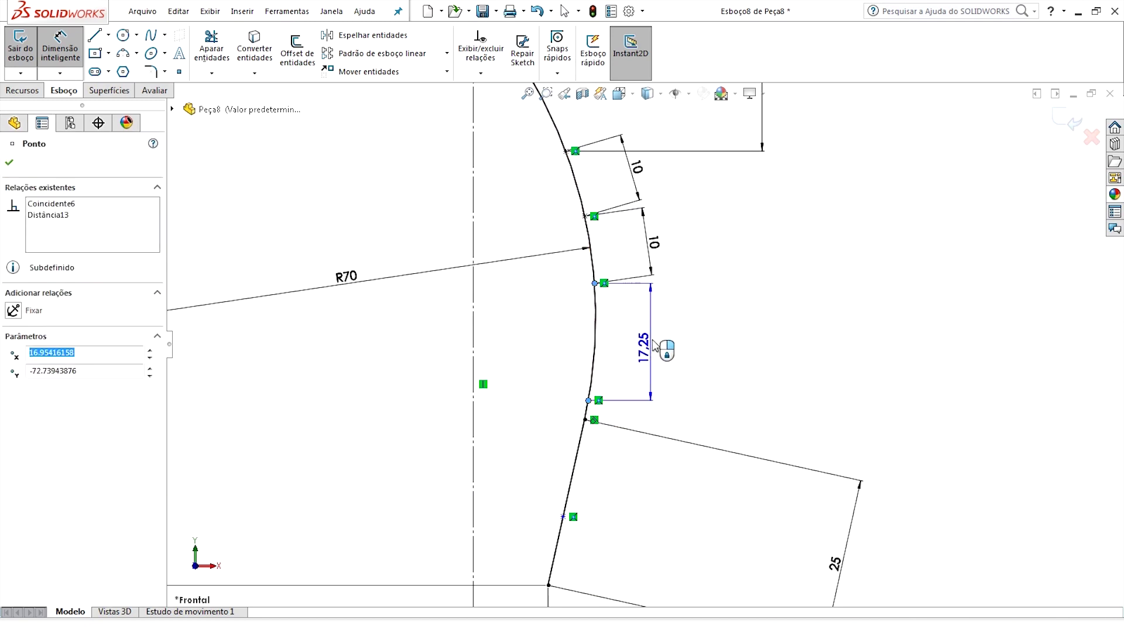
pyautogui.click(704, 257)
pyautogui.write('10')
pyautogui.press('Return')
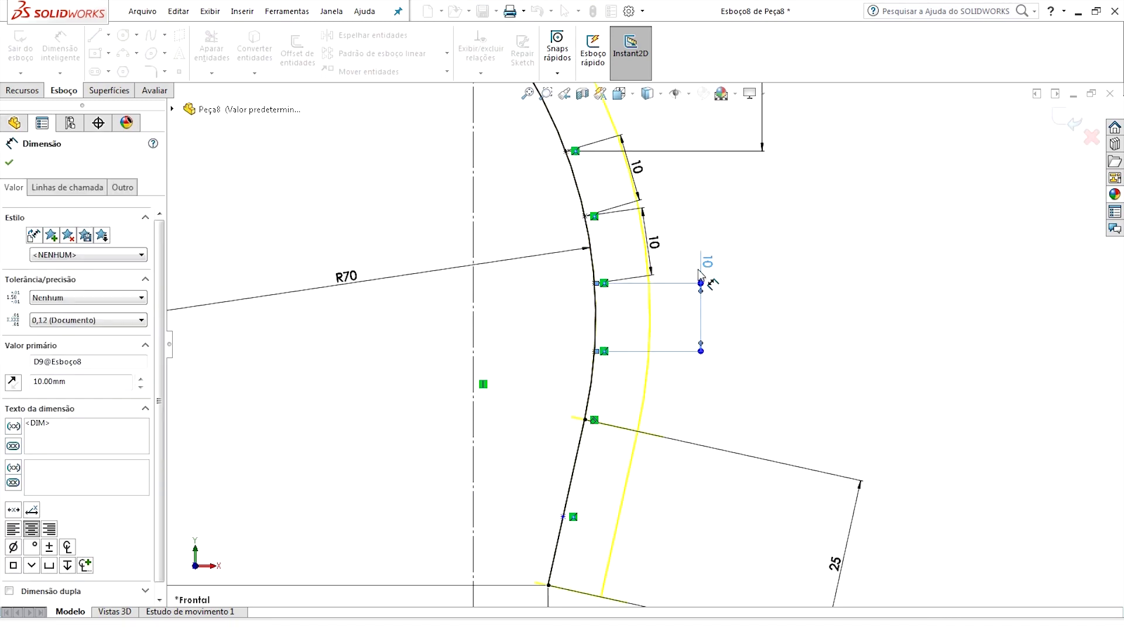
pyautogui.click(722, 366)
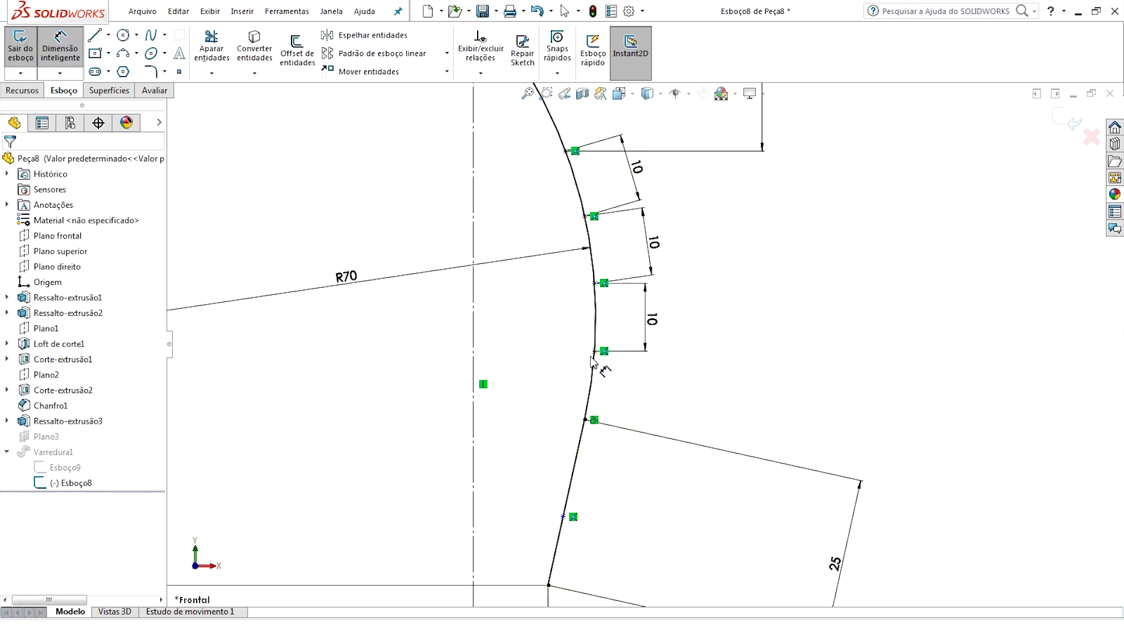
pyautogui.click(595, 352)
pyautogui.click(566, 510)
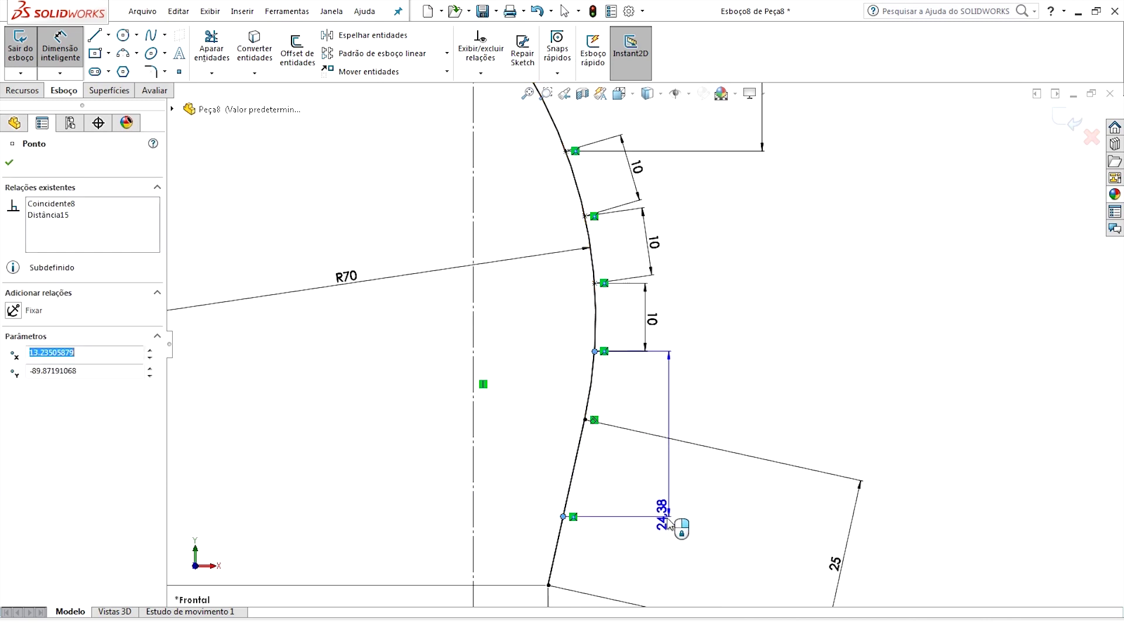
pyautogui.click(652, 544)
pyautogui.write('10')
pyautogui.press('Return')
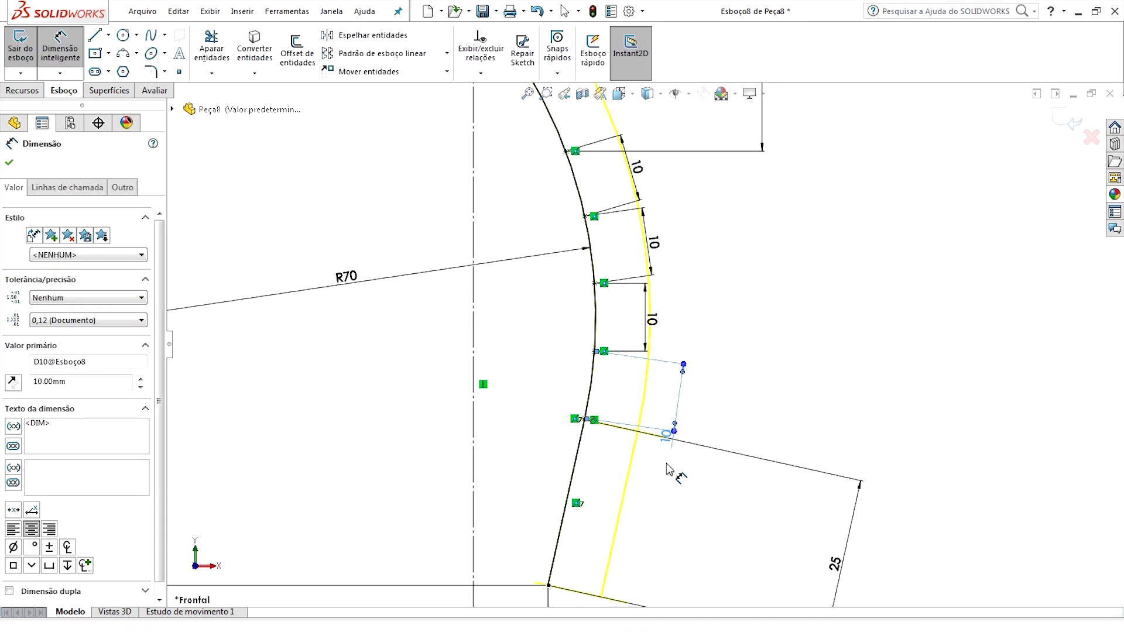
pyautogui.click(642, 398)
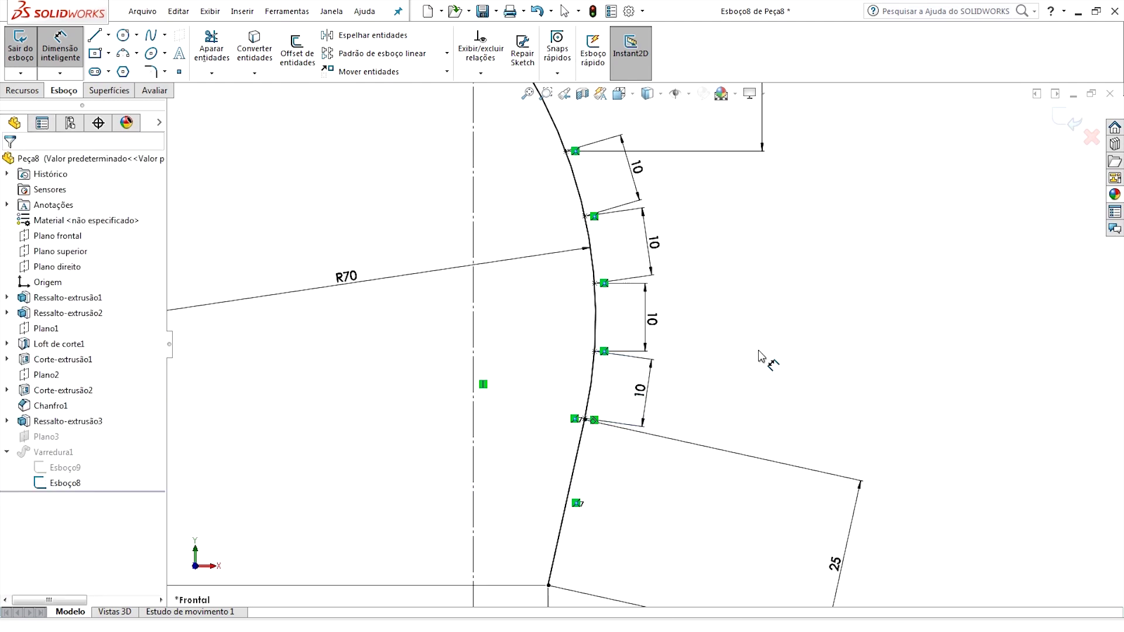
pyautogui.press('Escape')
pyautogui.scroll(2, 579, 557)
pyautogui.scroll(2, 600, 502)
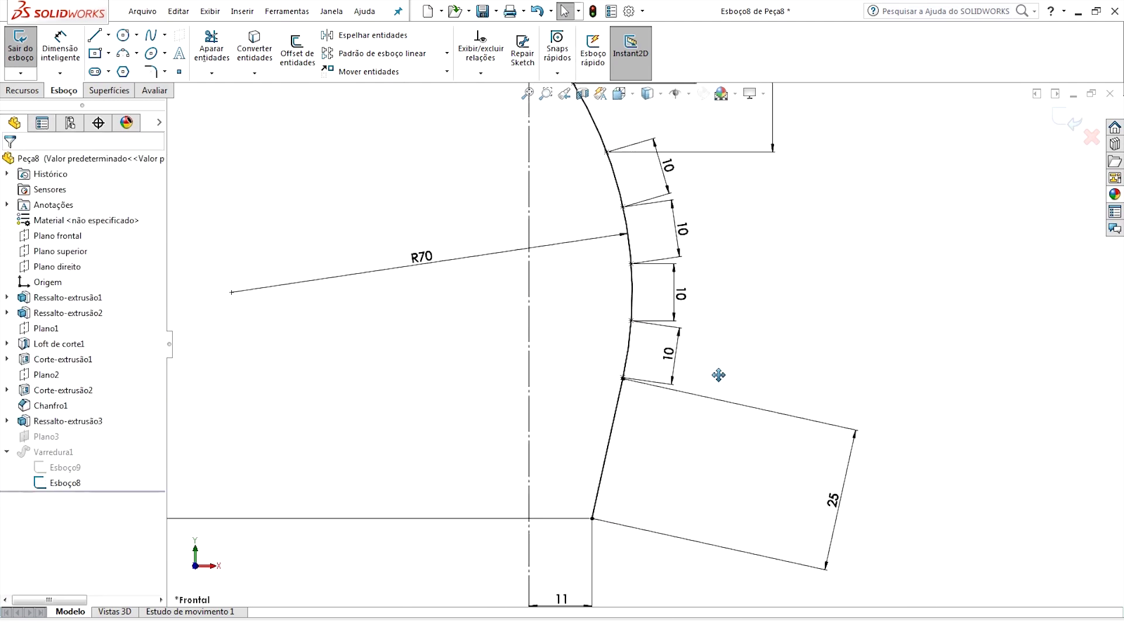
# Step: Add a point on the slanted lower line, 10 mm from the arc junction
pyautogui.scroll(2, 718, 377)
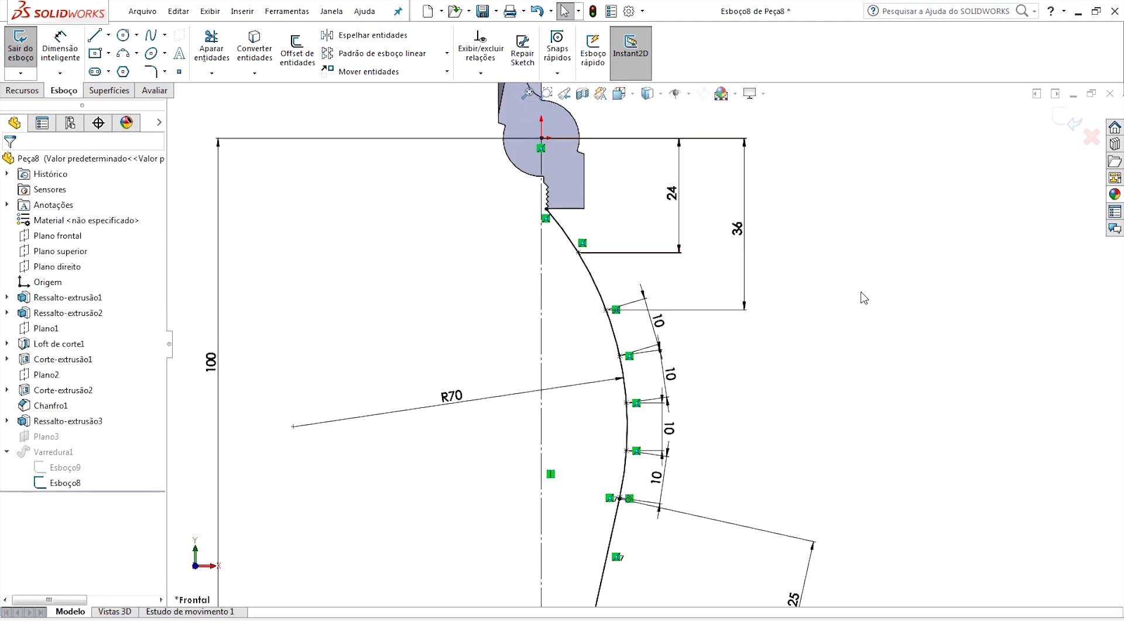
pyautogui.keyDown('ctrl'); pyautogui.moveTo(785, 444); pyautogui.dragTo(783, 281, button='middle'); pyautogui.keyUp('ctrl')
pyautogui.scroll(-3, 648, 356)
pyautogui.scroll(-2, 650, 369)
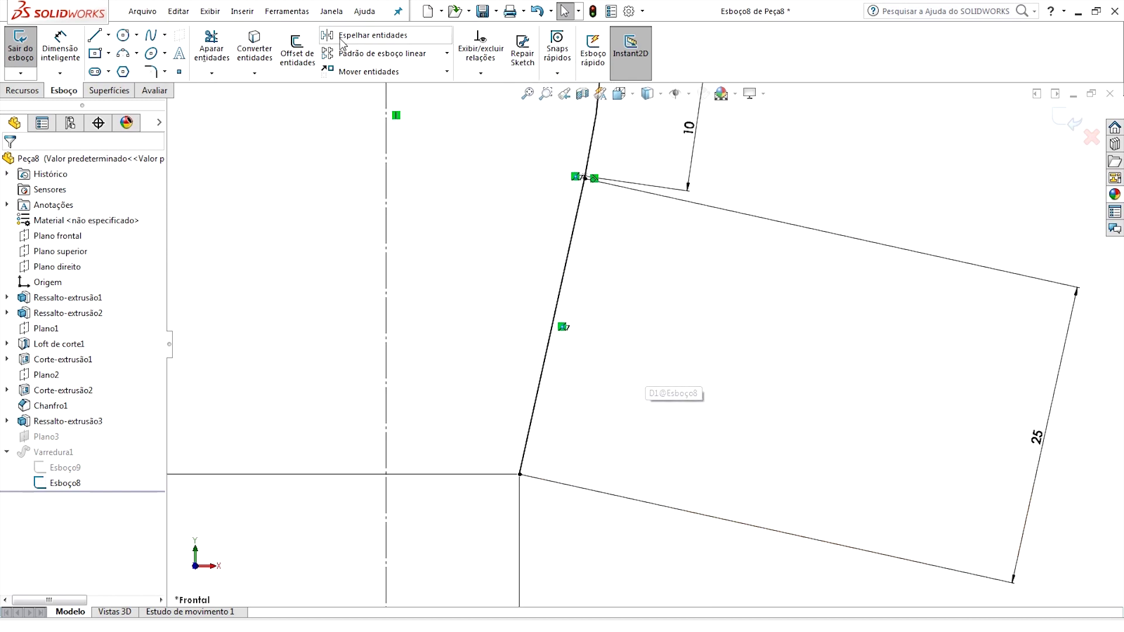
pyautogui.click(571, 239)
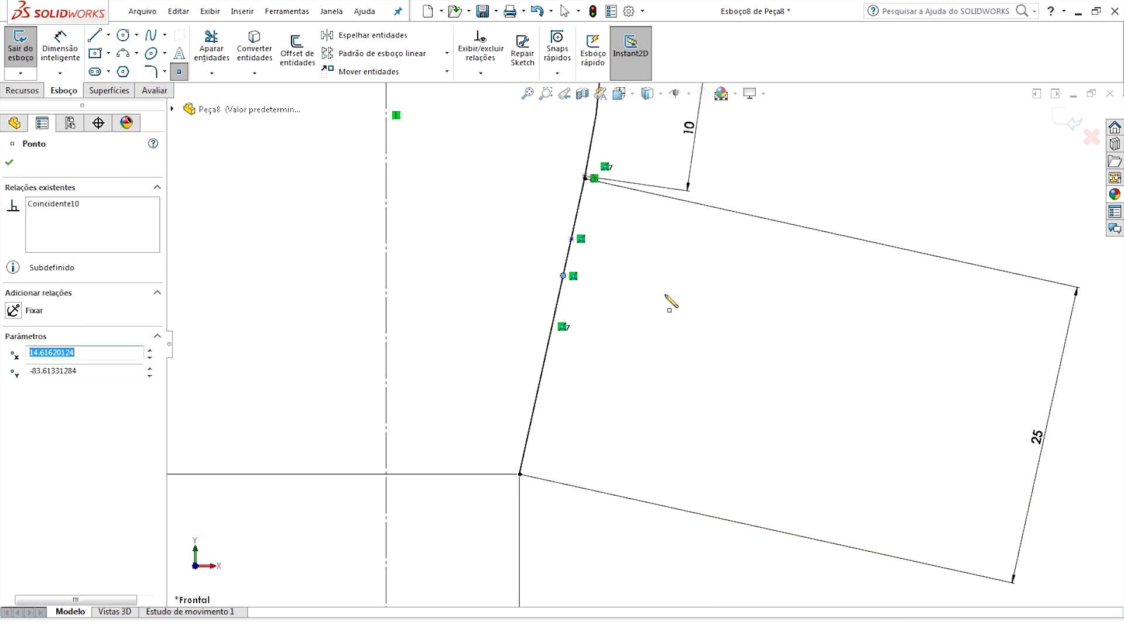
pyautogui.press('Escape')
pyautogui.scroll(3, 612, 495)
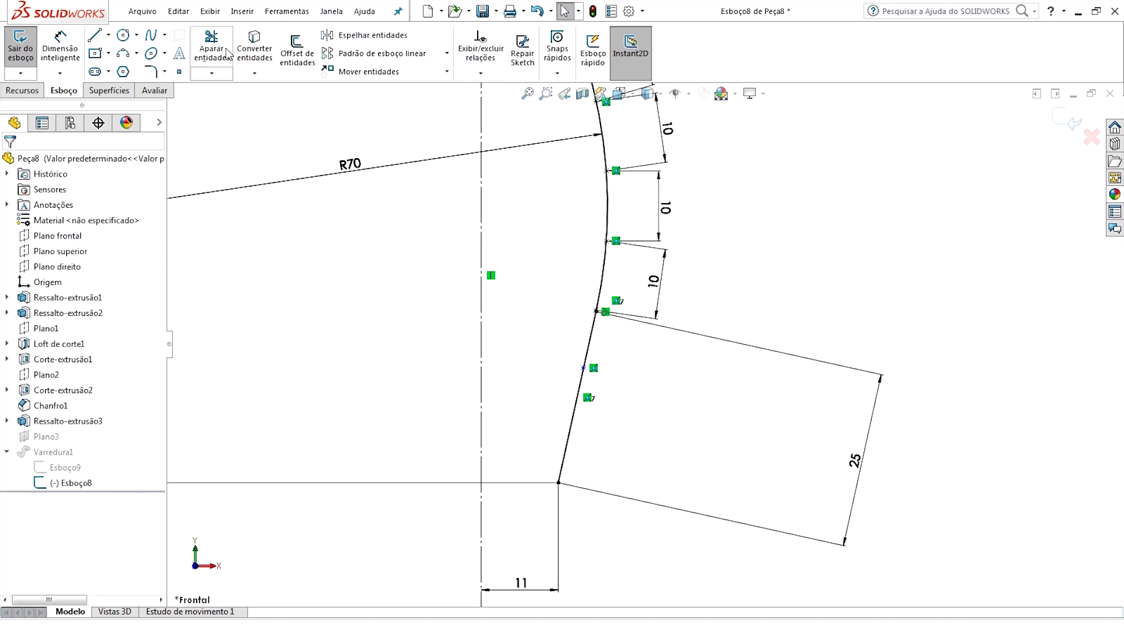
pyautogui.click(60, 52)
pyautogui.scroll(-5, 603, 325)
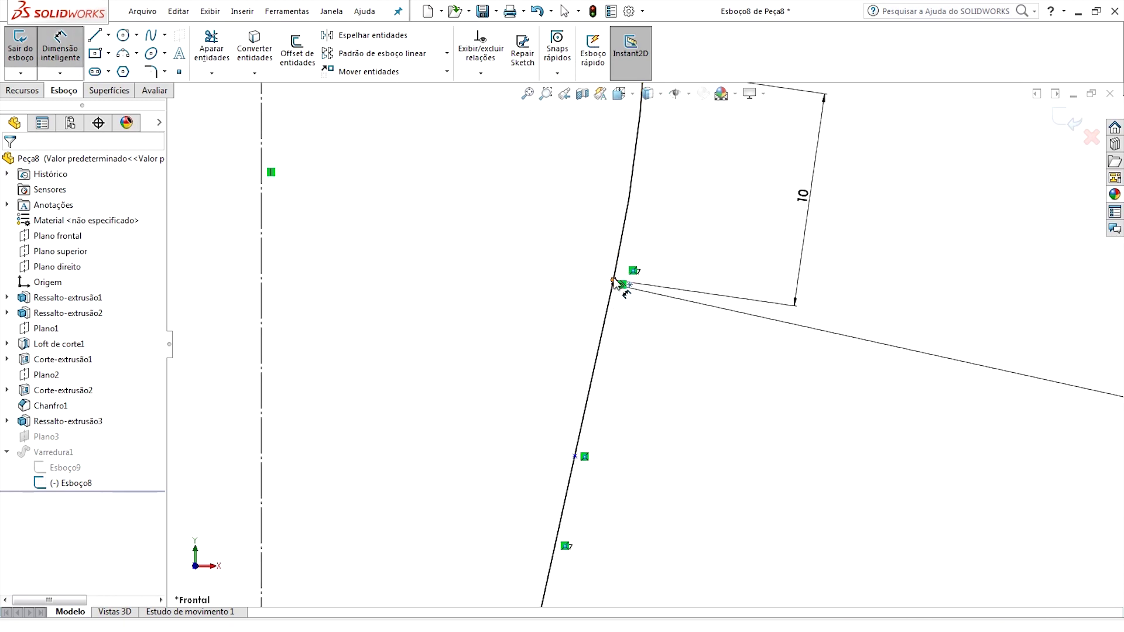
pyautogui.click(614, 280)
pyautogui.click(575, 456)
pyautogui.click(743, 514)
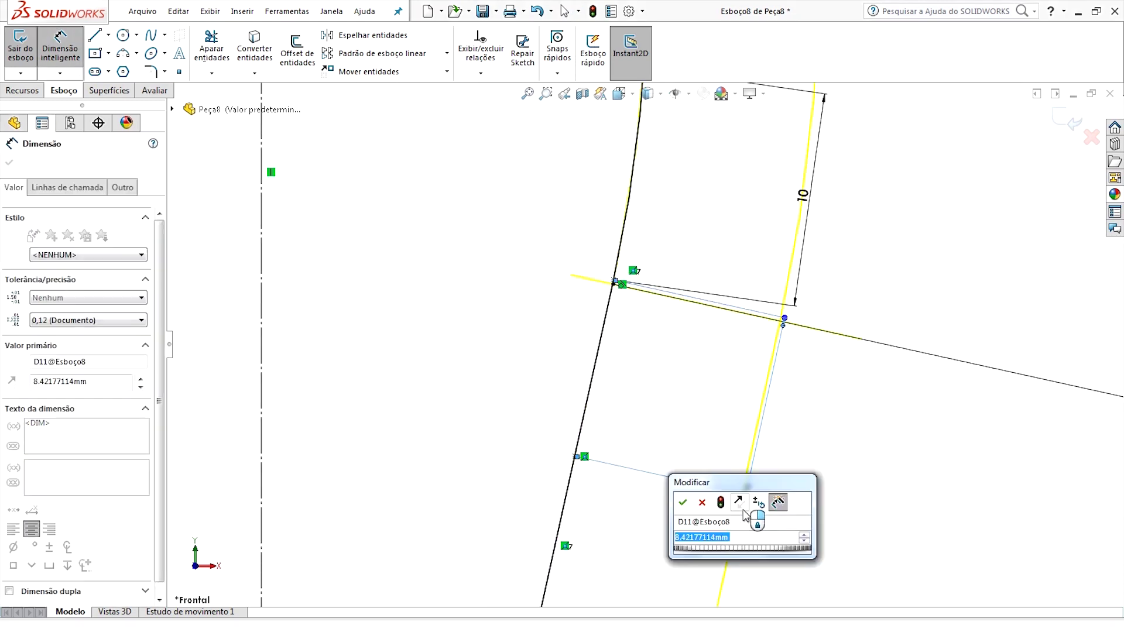
pyautogui.press('Return')
pyautogui.press('Escape')
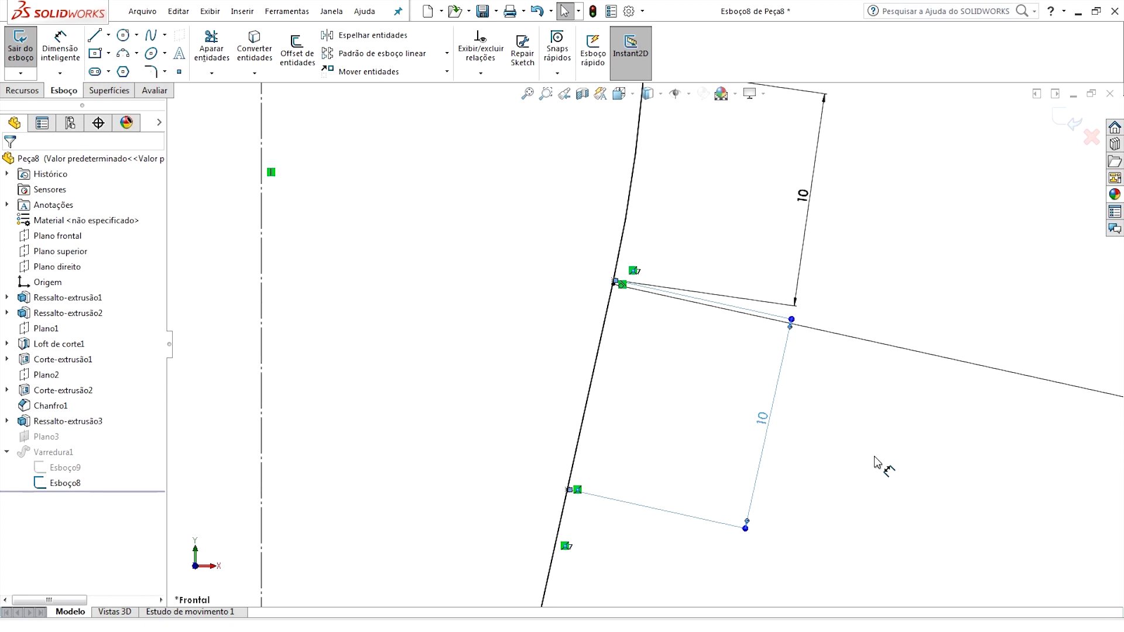
# Step: Exit Esboço8 so the sweep rebuilds as the curved orange handle
pyautogui.scroll(3, 867, 452)
pyautogui.scroll(3, 803, 459)
pyautogui.keyDown('ctrl'); pyautogui.moveTo(758, 281); pyautogui.dragTo(749, 407, button='middle'); pyautogui.keyUp('ctrl')
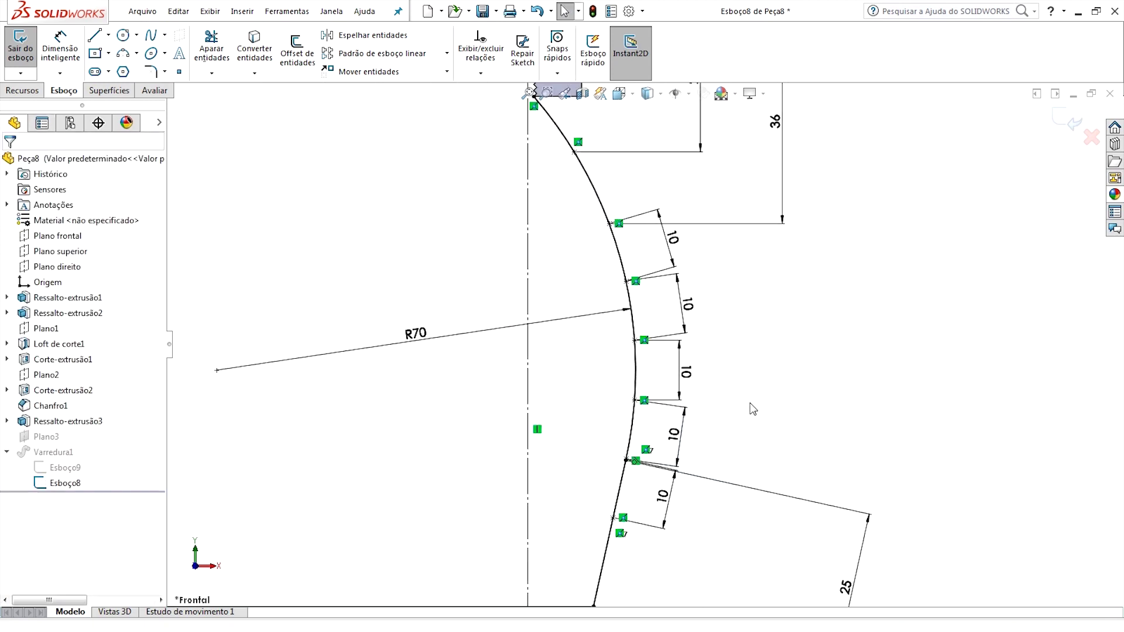
pyautogui.scroll(2, 753, 410)
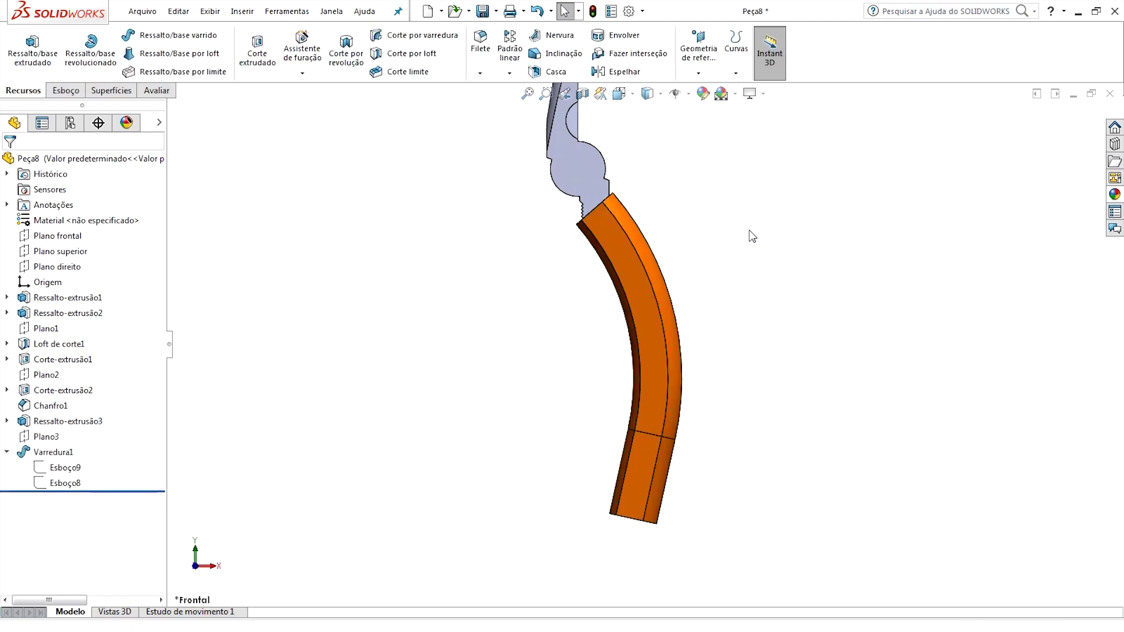
pyautogui.click(66, 484)
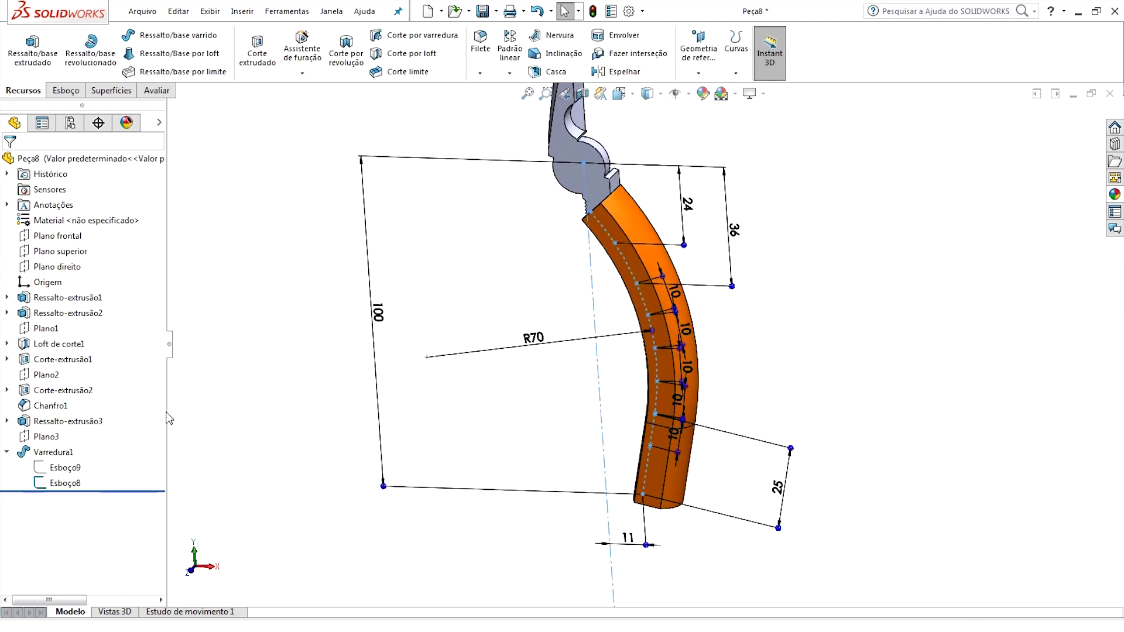
# Step: Create Plano4 perpendicular to Arco1 through Ponto9 and start a sketch on it
pyautogui.click(304, 375)
pyautogui.scroll(-5, 644, 275)
pyautogui.scroll(3, 778, 138)
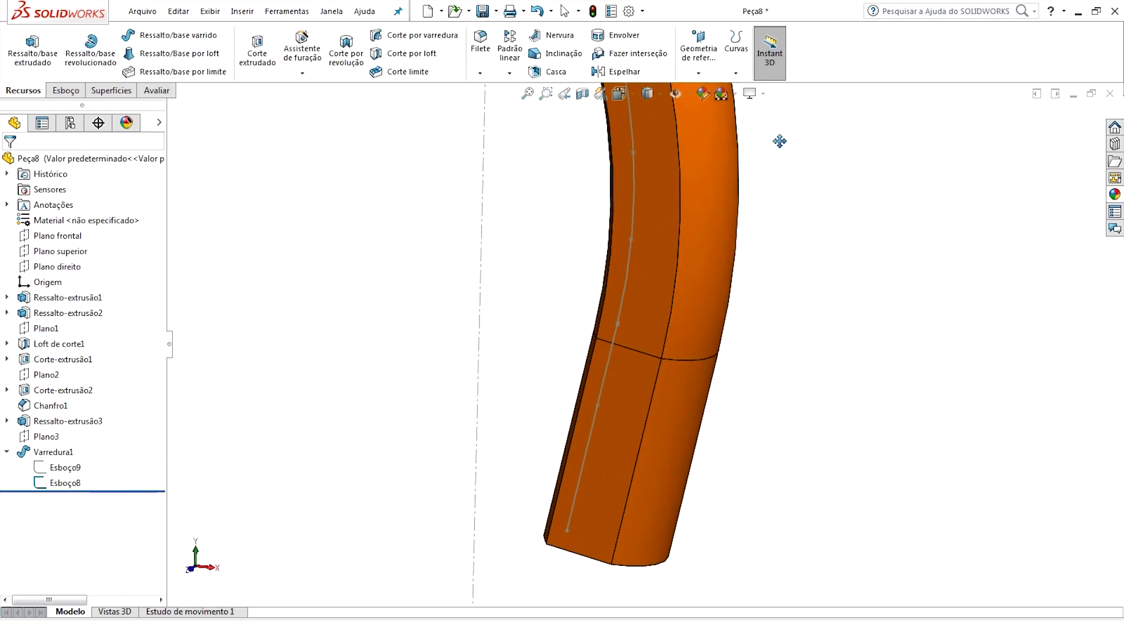
pyautogui.scroll(2, 790, 339)
pyautogui.scroll(-2, 793, 349)
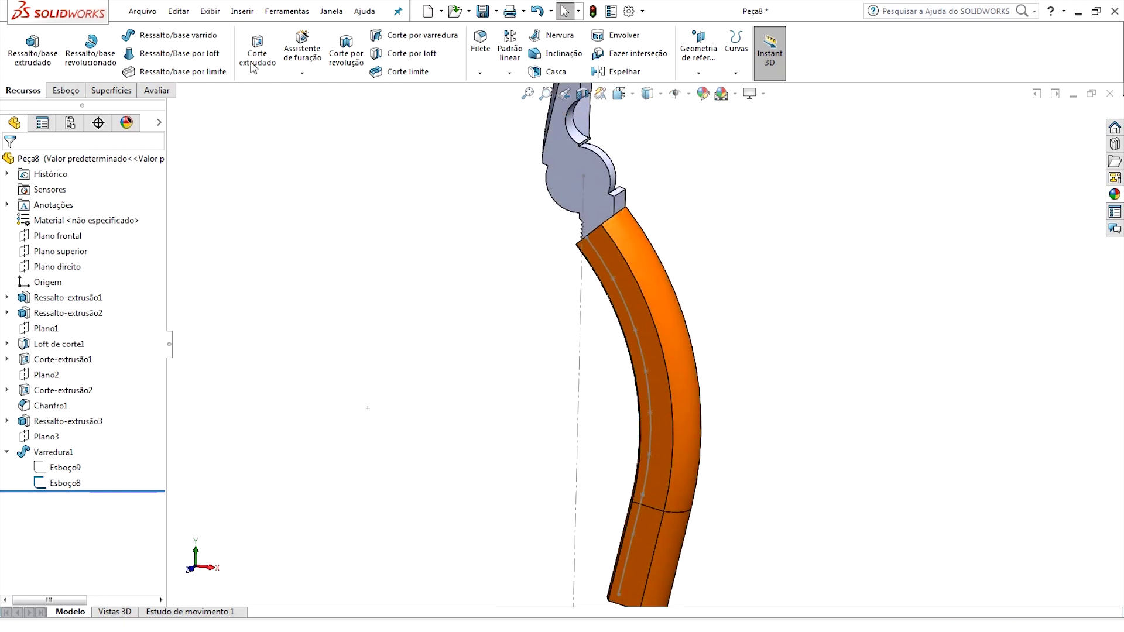
pyautogui.click(699, 73)
pyautogui.click(715, 94)
pyautogui.click(614, 285)
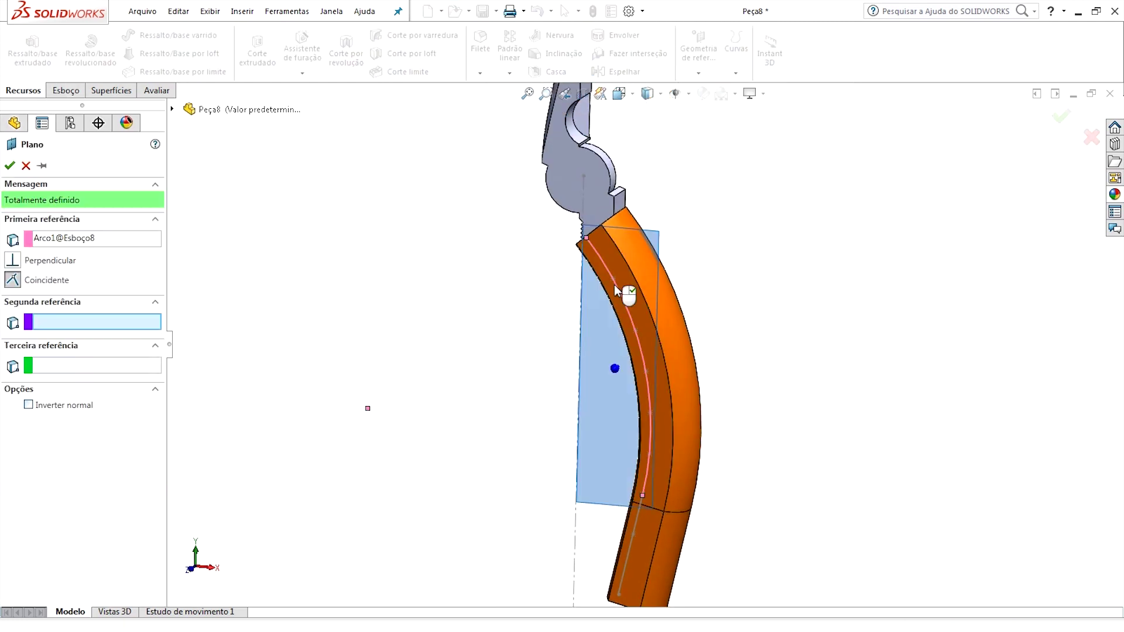
pyautogui.click(614, 280)
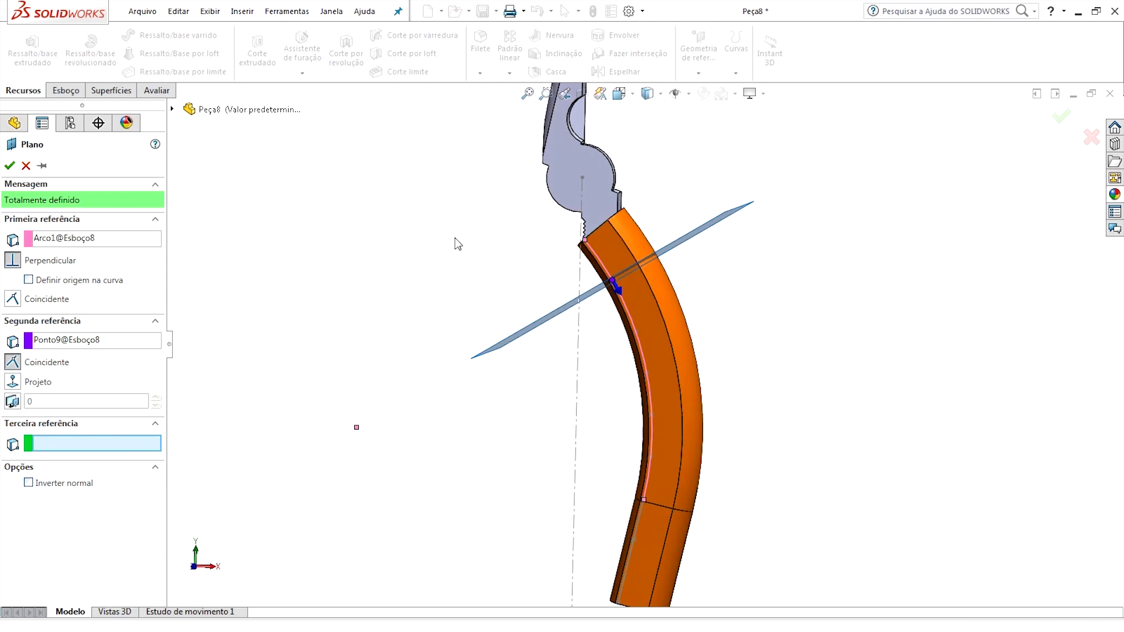
pyautogui.click(9, 165)
pyautogui.click(714, 267)
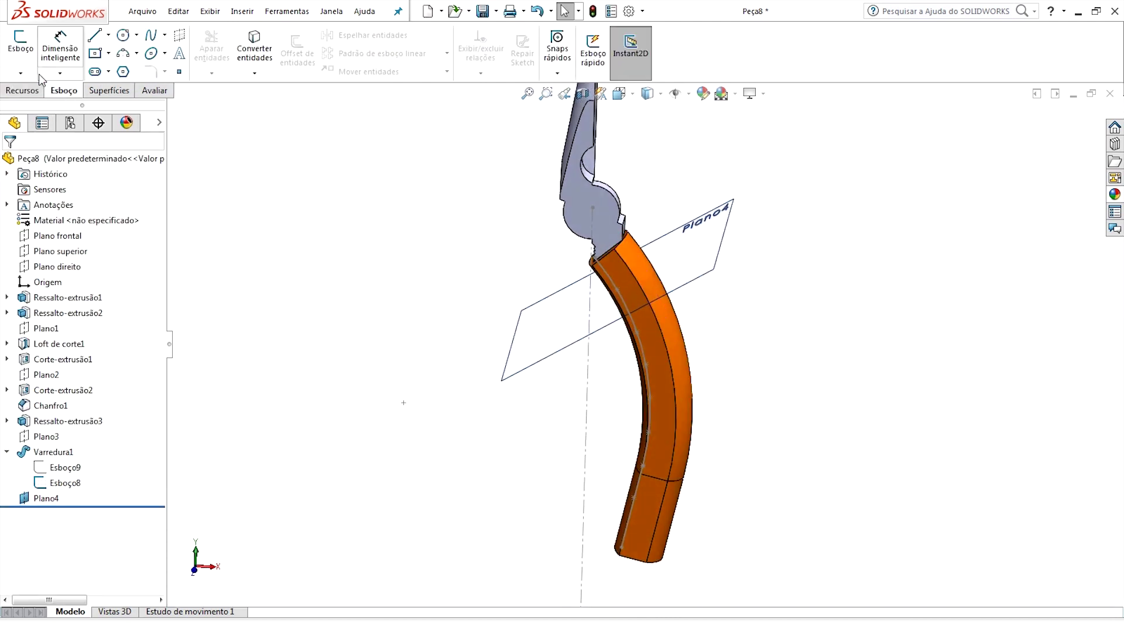
# Step: Trace intersection curves where Plano4 cuts three faces of the orange handle
pyautogui.click(254, 73)
pyautogui.click(304, 107)
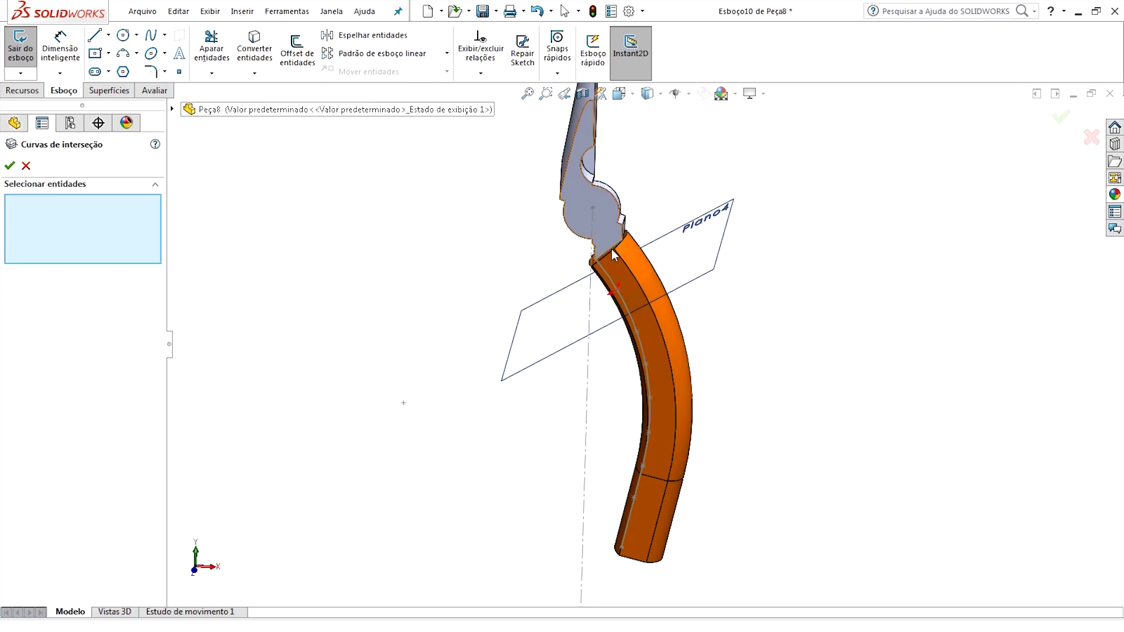
pyautogui.scroll(-5, 638, 275)
pyautogui.click(418, 268)
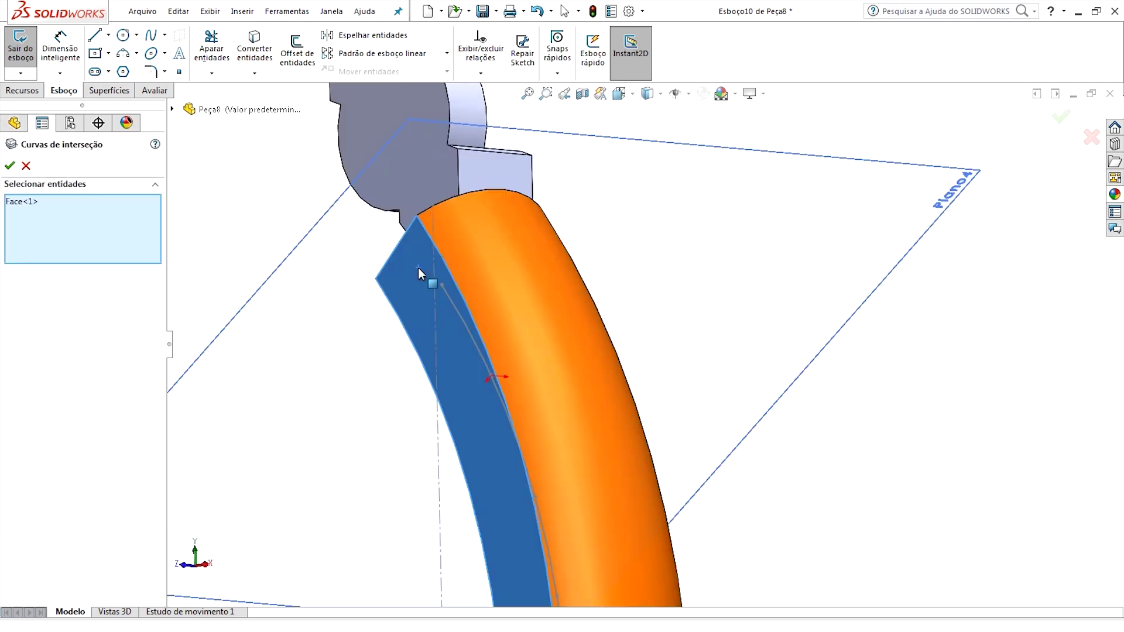
pyautogui.click(488, 255)
pyautogui.moveTo(489, 254); pyautogui.dragTo(515, 318, button='middle')
pyautogui.click(751, 324)
pyautogui.moveTo(751, 325); pyautogui.dragTo(772, 378, button='middle')
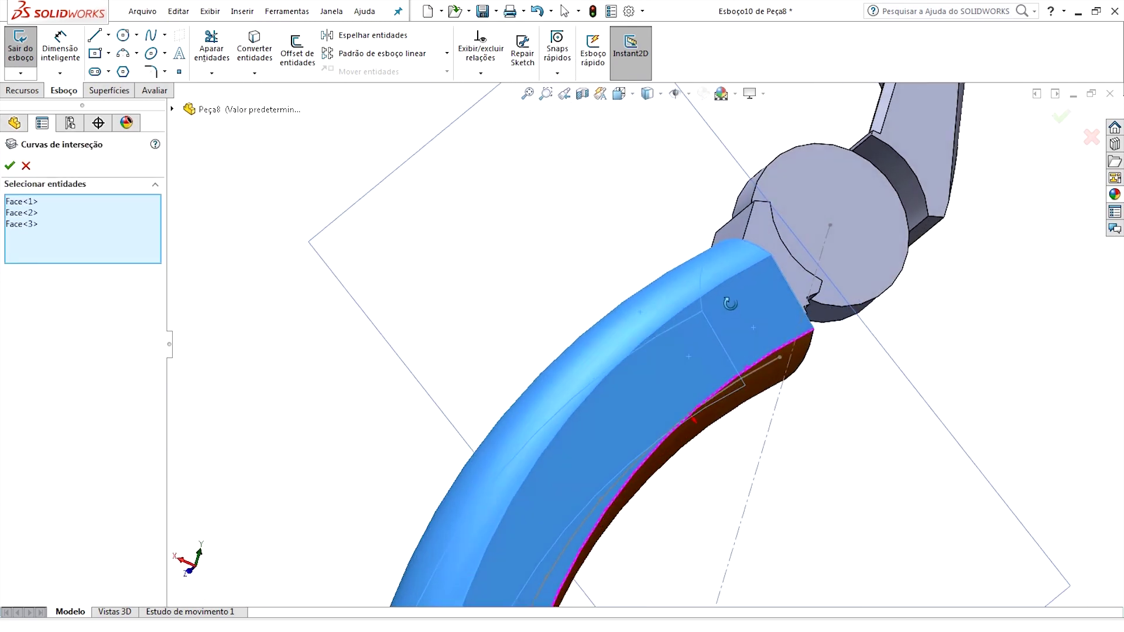
pyautogui.click(1066, 119)
pyautogui.moveTo(878, 264); pyautogui.dragTo(786, 236, button='middle')
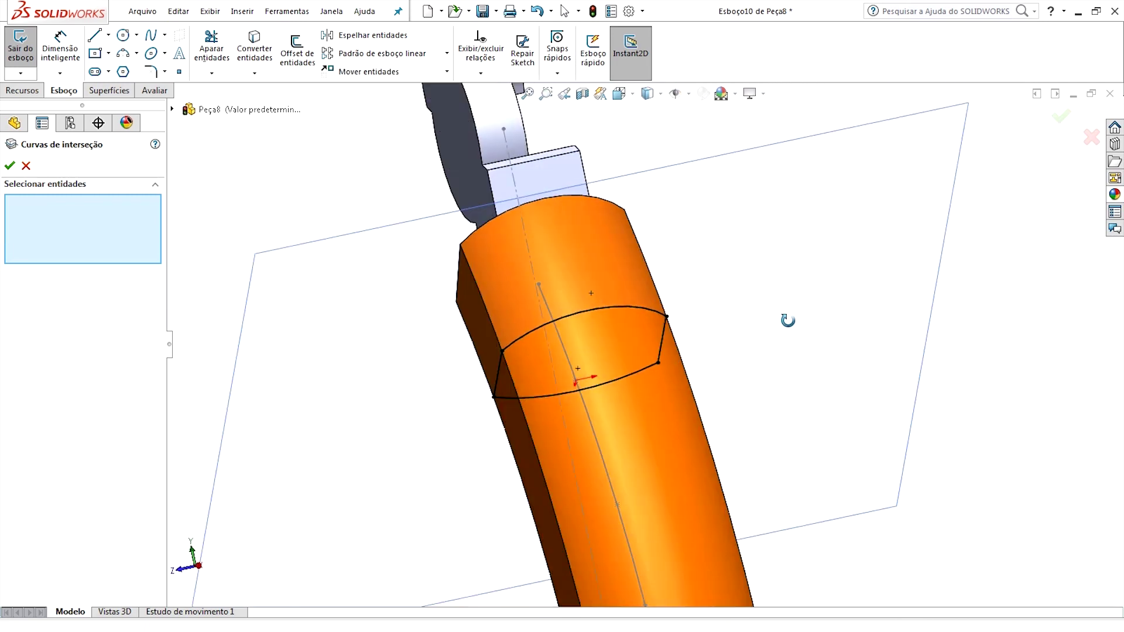
pyautogui.press('Escape')
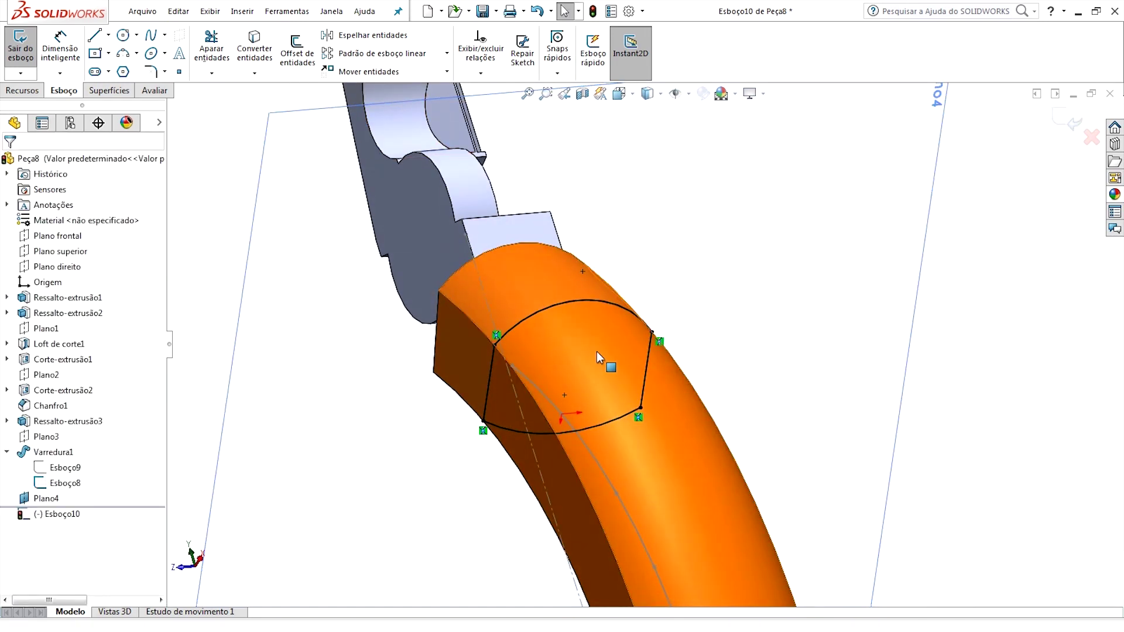
pyautogui.scroll(-3, 593, 352)
# Step: Offset the section's side lines 1.50 outward and trim the overhanging extension
pyautogui.click(292, 49)
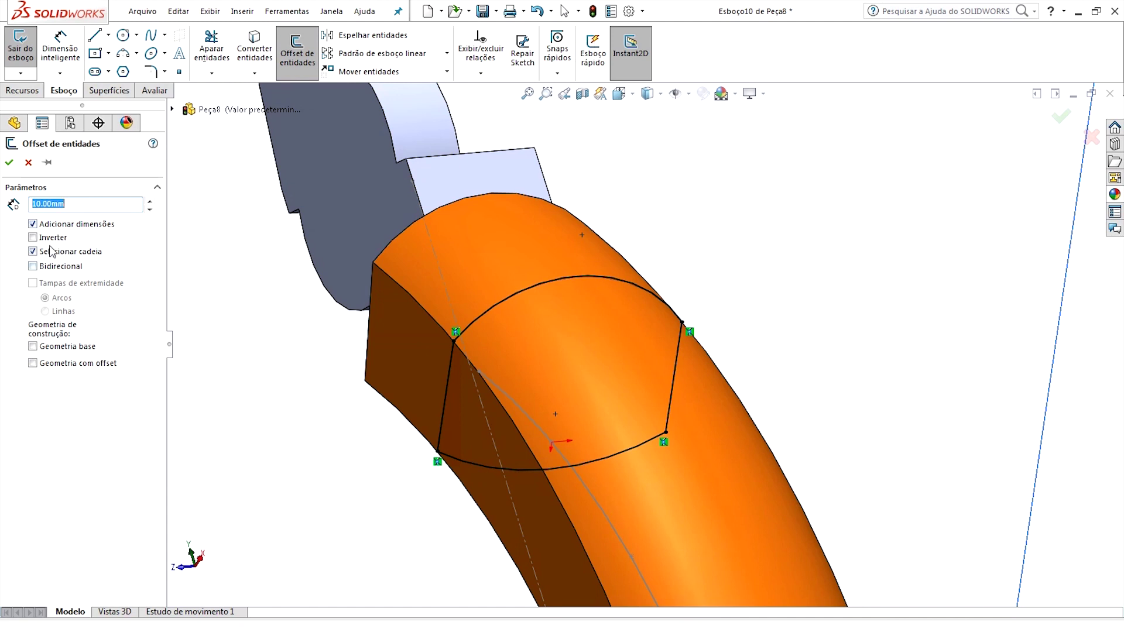
pyautogui.click(450, 361)
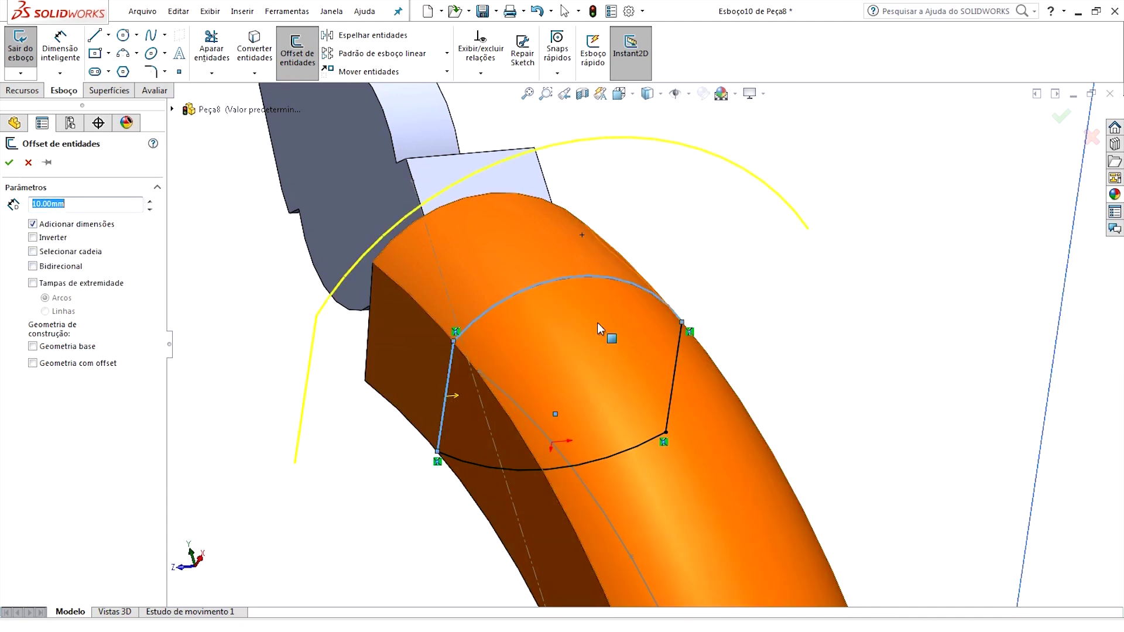
pyautogui.click(668, 378)
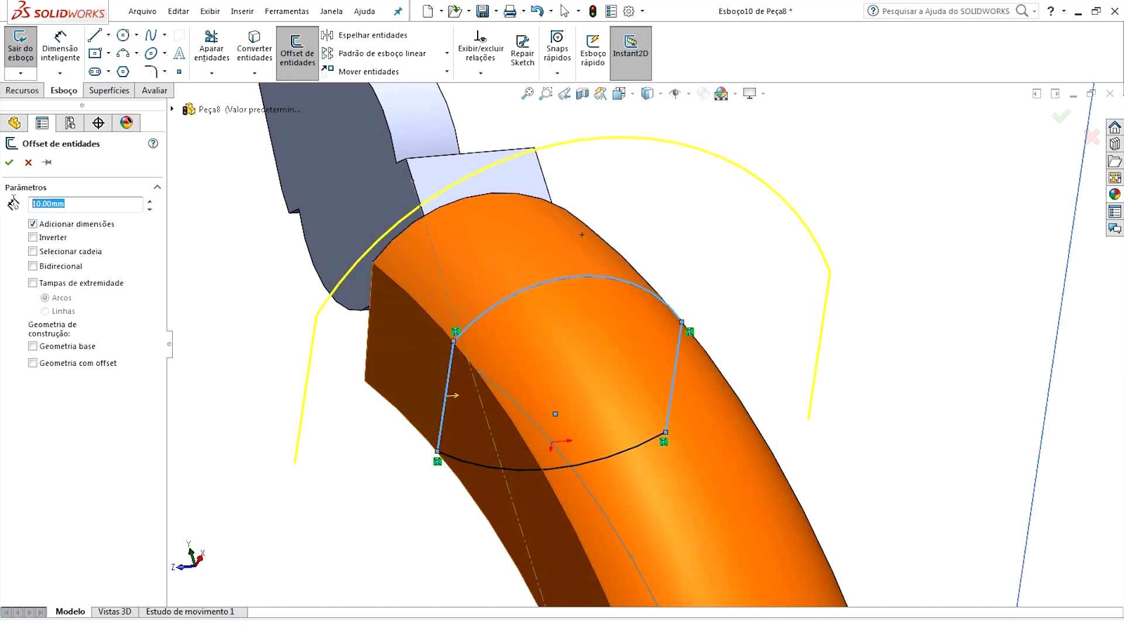
pyautogui.write('1.5')
pyautogui.click(9, 162)
pyautogui.click(212, 73)
pyautogui.click(227, 94)
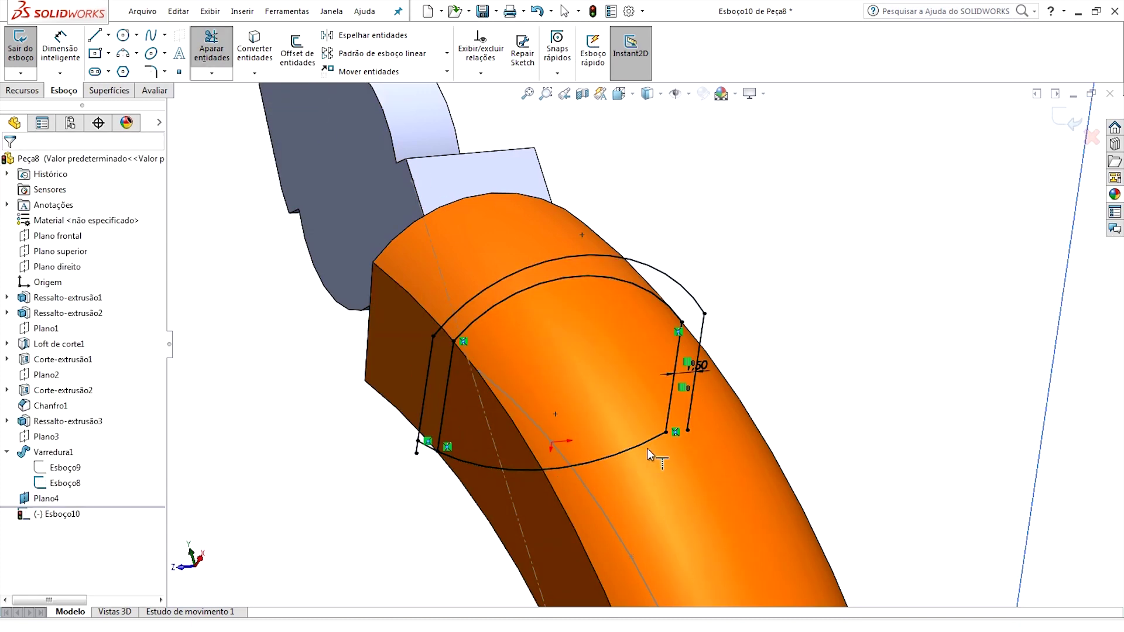
pyautogui.click(695, 426)
pyautogui.press('Escape')
# Step: Set the inner lines and arc to construction, then close the collar sketch
pyautogui.click(678, 339)
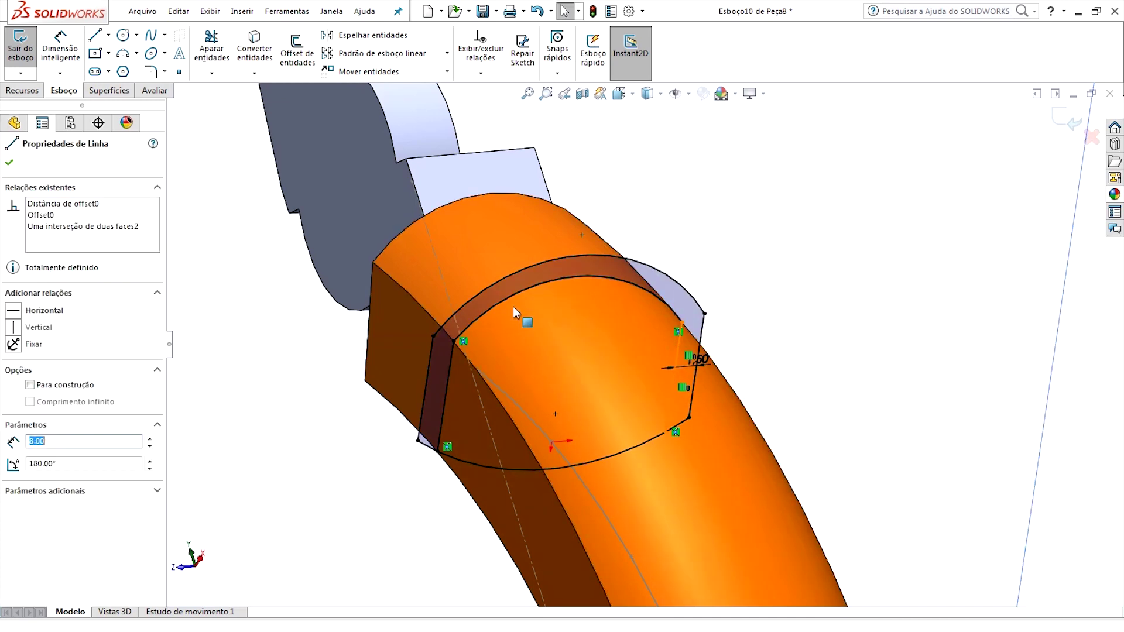
pyautogui.keyDown('ctrl'); pyautogui.click(475, 338); pyautogui.keyUp('ctrl')
pyautogui.keyDown('ctrl'); pyautogui.click(447, 383); pyautogui.keyUp('ctrl')
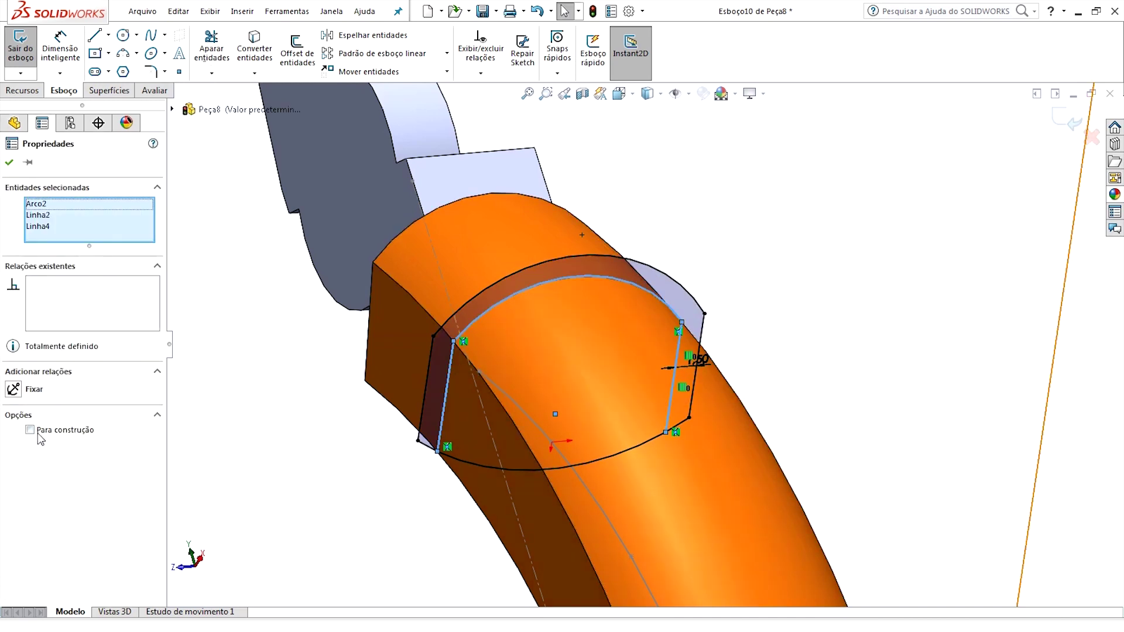
pyautogui.click(309, 479)
pyautogui.scroll(-3, 752, 469)
pyautogui.scroll(3, 756, 469)
pyautogui.scroll(2, 677, 409)
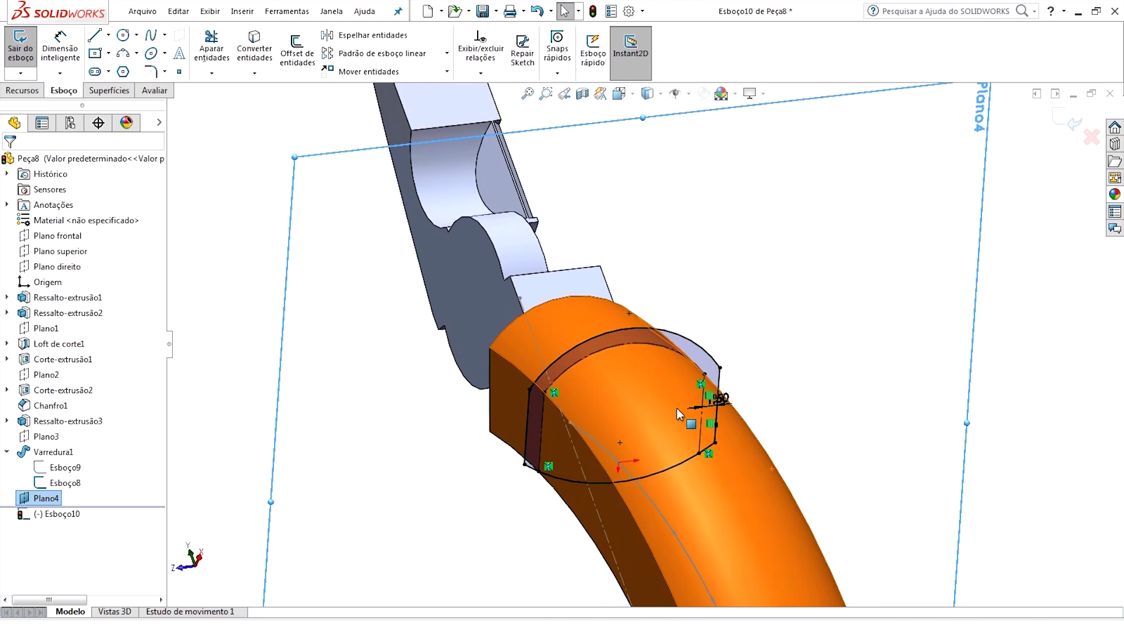
pyautogui.scroll(1, 677, 409)
pyautogui.moveTo(694, 378); pyautogui.dragTo(778, 363)
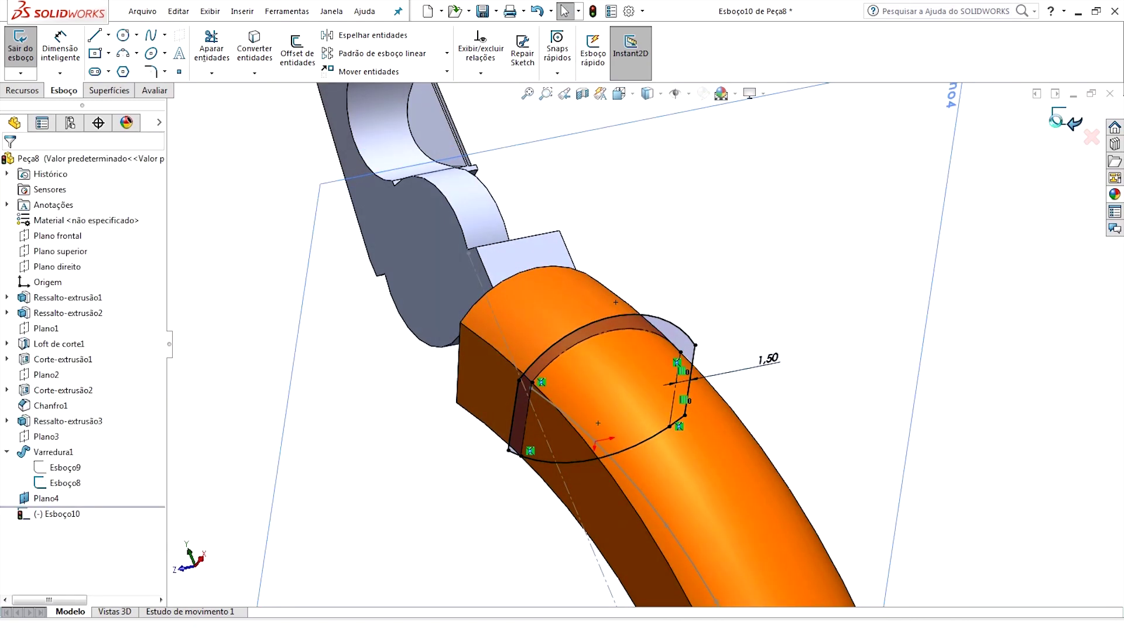
pyautogui.click(20, 50)
# Step: Sweep Esboço10 bidirectionally along the Esboço8 handle curve to form Varredura2
pyautogui.click(23, 91)
pyautogui.click(176, 35)
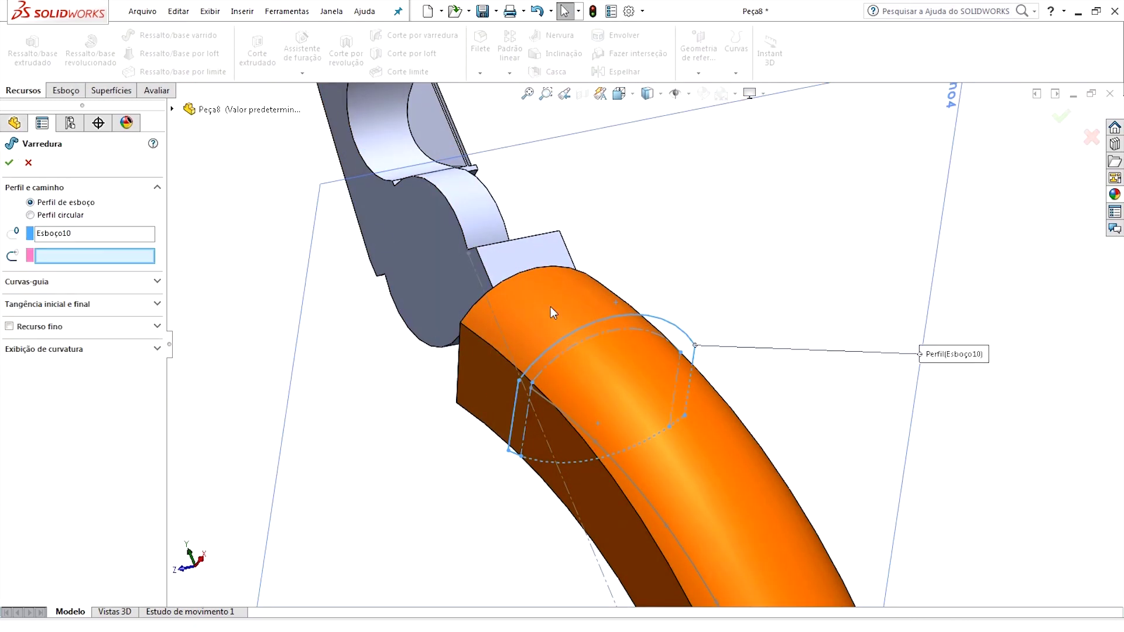
pyautogui.moveTo(553, 314); pyautogui.dragTo(614, 394, button='middle')
pyautogui.click(494, 383)
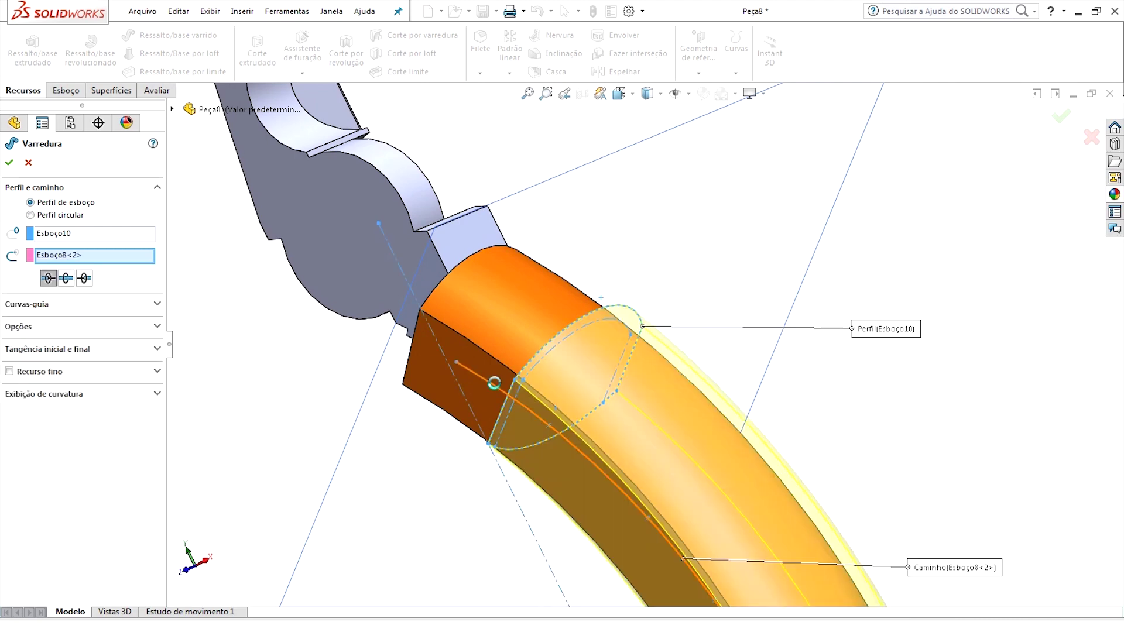
pyautogui.click(85, 279)
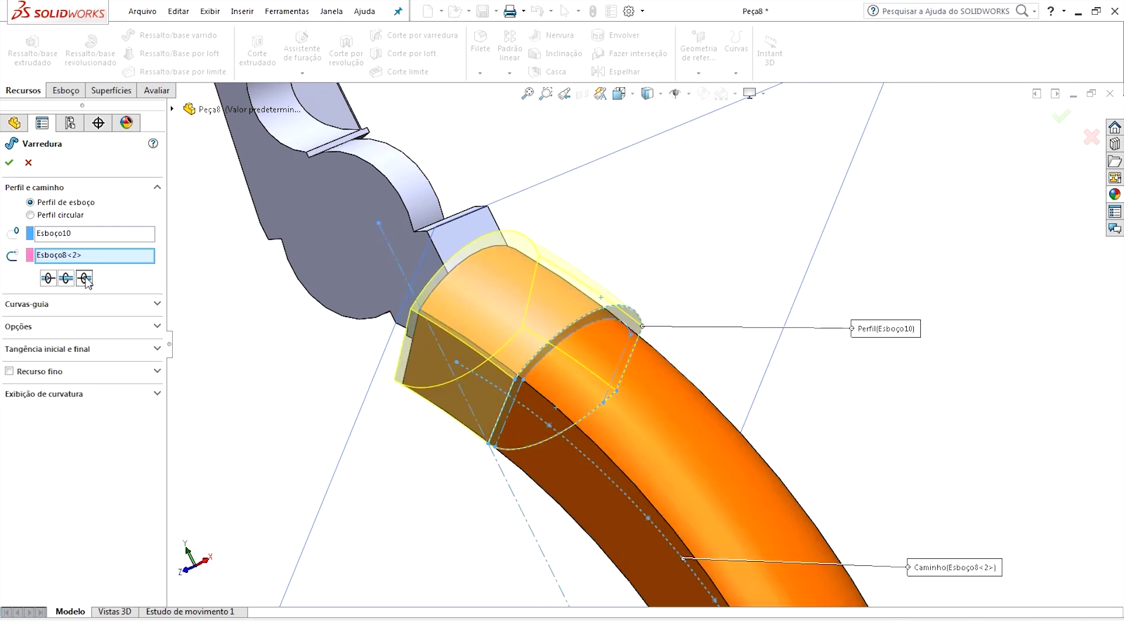
pyautogui.click(11, 164)
# Step: Select Plano4 for a new sketch, with the Sketch commands showing
pyautogui.click(778, 288)
pyautogui.moveTo(858, 249)
pyautogui.mouseDown(button='middle')
pyautogui.moveTo(557, 343)
pyautogui.moveTo(385, 430)
pyautogui.mouseUp(button='middle')
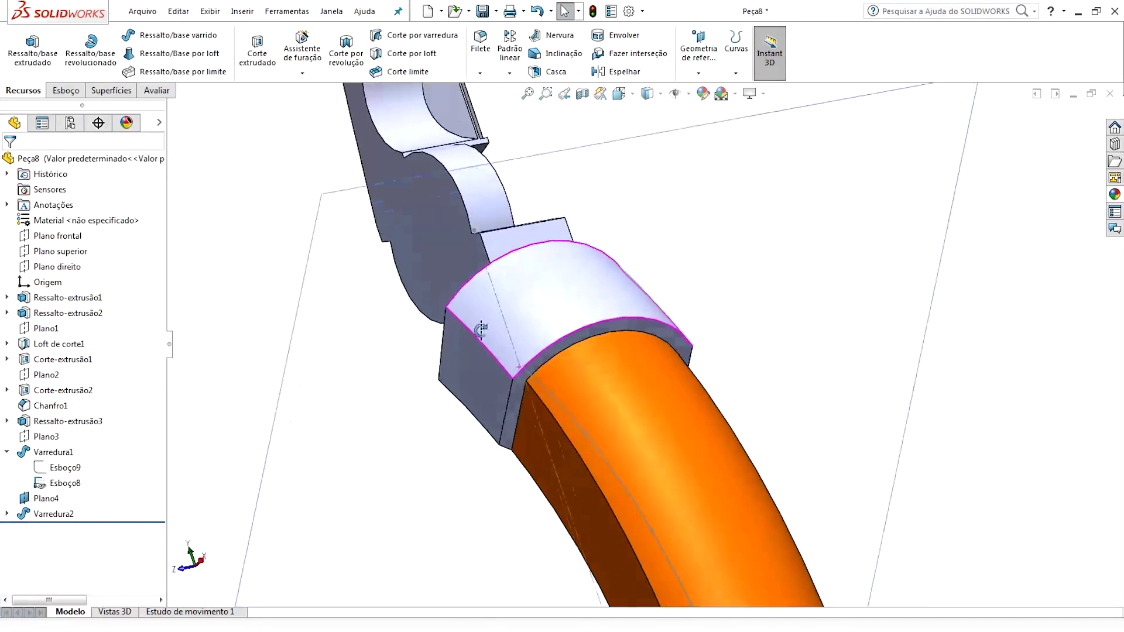
pyautogui.click(385, 430)
pyautogui.click(64, 90)
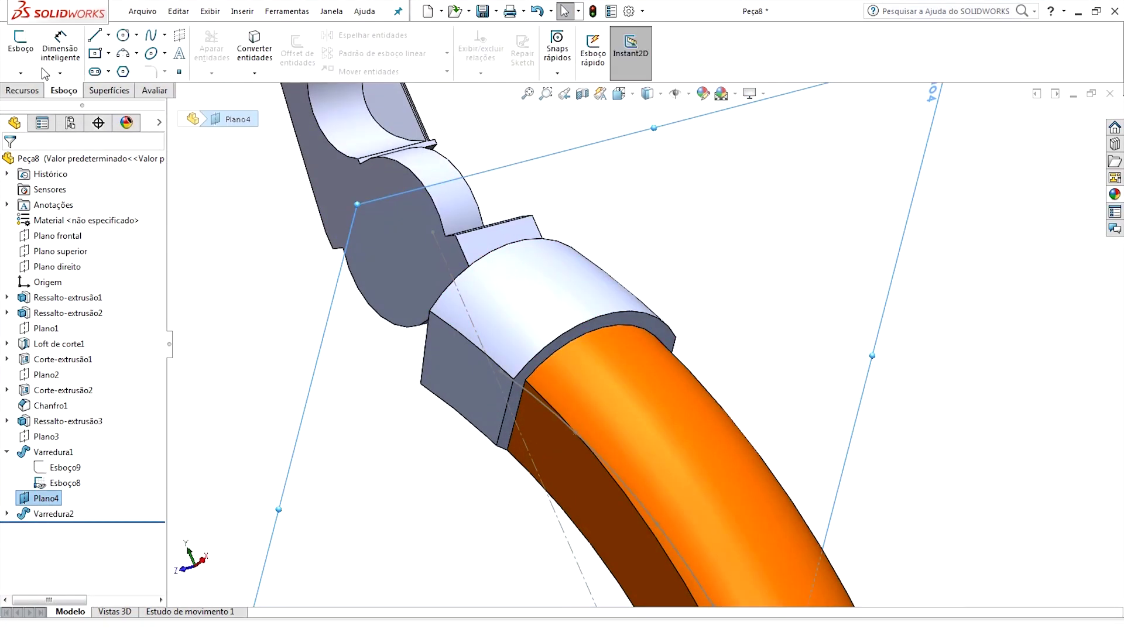
# Step: On Plano4, sketch intersection curves where the plane cuts three faces of the swept band
pyautogui.click(20, 50)
pyautogui.click(1049, 357)
pyautogui.click(258, 72)
pyautogui.click(276, 106)
pyautogui.click(592, 434)
pyautogui.click(597, 409)
pyautogui.moveTo(598, 409)
pyautogui.mouseDown(button='middle')
pyautogui.moveTo(710, 443)
pyautogui.moveTo(827, 445)
pyautogui.moveTo(853, 557)
pyautogui.moveTo(670, 393)
pyautogui.moveTo(762, 399)
pyautogui.mouseUp(button='middle')
pyautogui.click(826, 444)
pyautogui.press('Return')
pyautogui.press('Return')
pyautogui.scroll(-5, 670, 393)
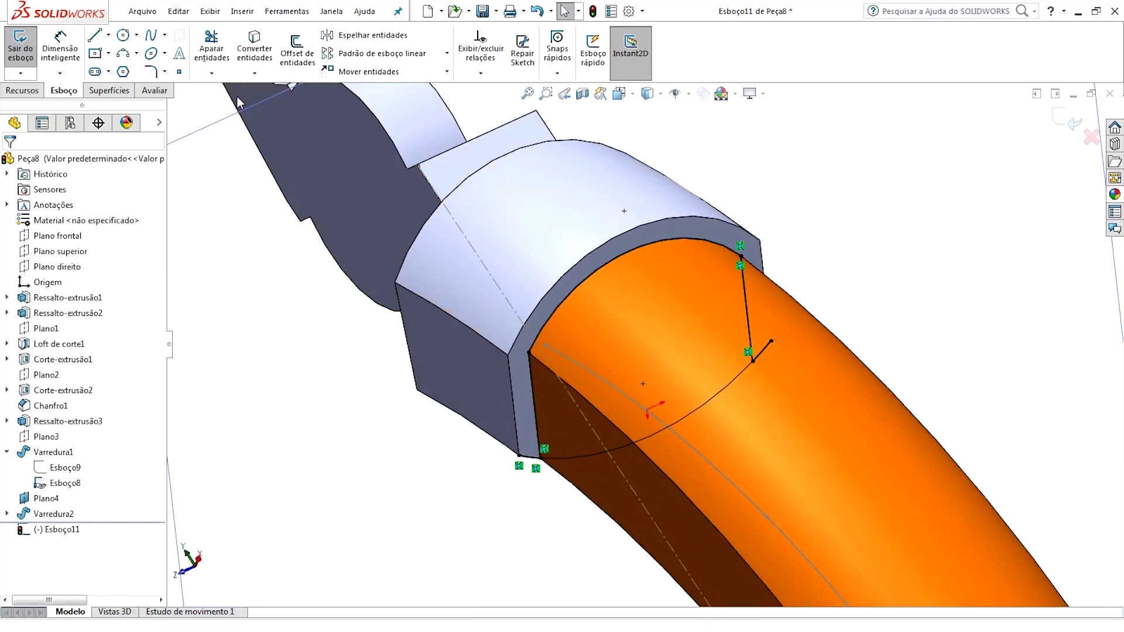
# Step: Offset the band's outer and right-side edges 4.00 mm outward, with the direction reversed
pyautogui.click(297, 54)
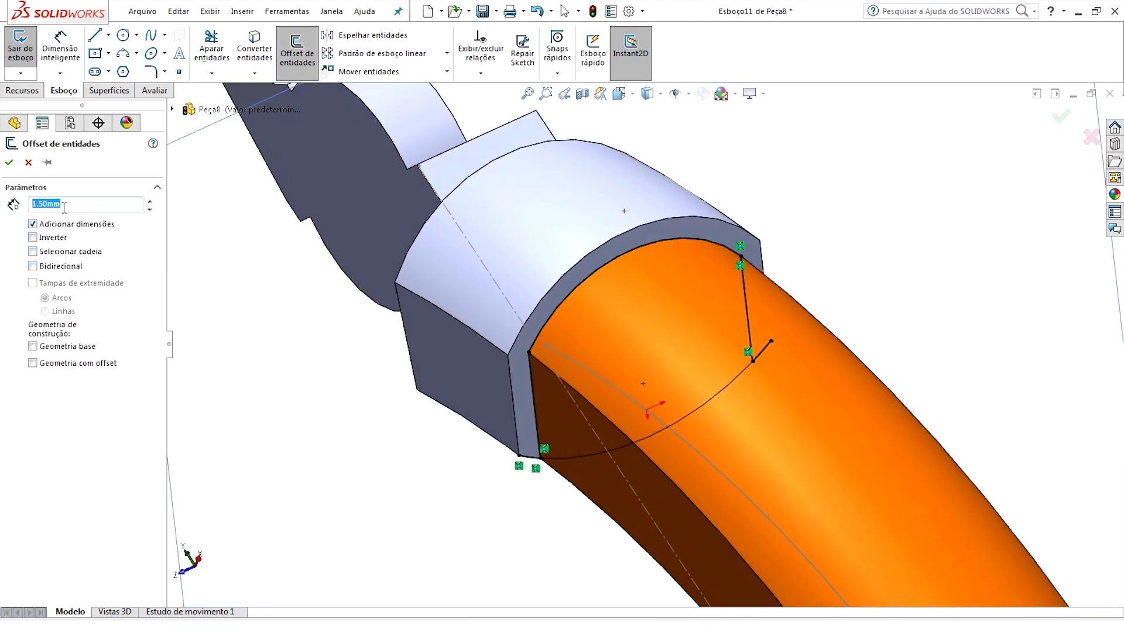
pyautogui.click(535, 391)
pyautogui.click(32, 238)
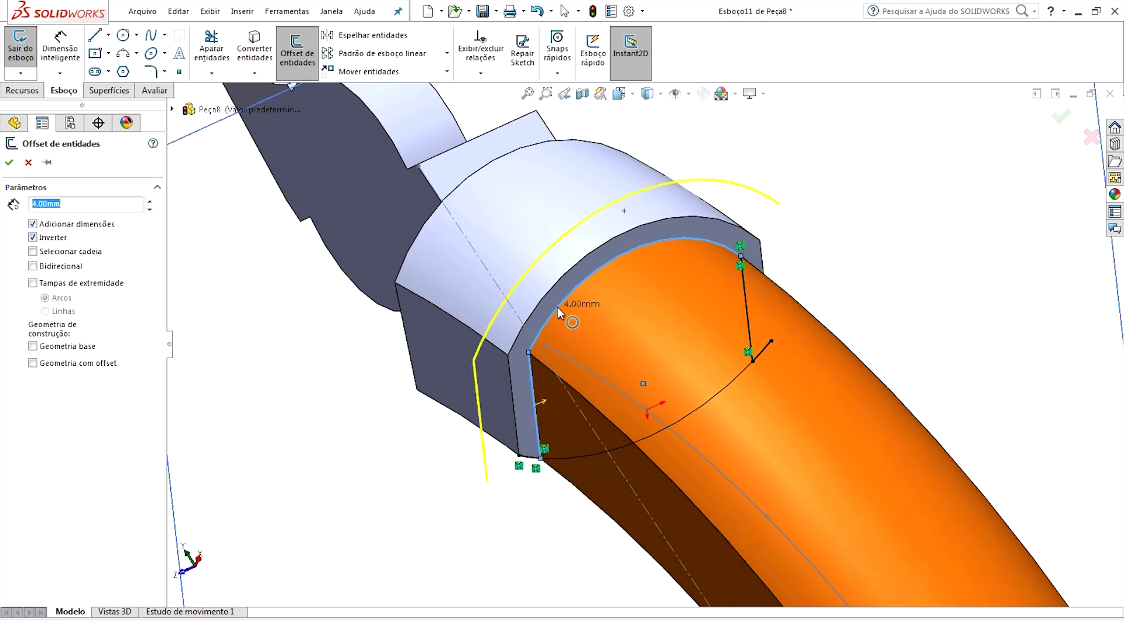
pyautogui.click(747, 290)
pyautogui.click(10, 162)
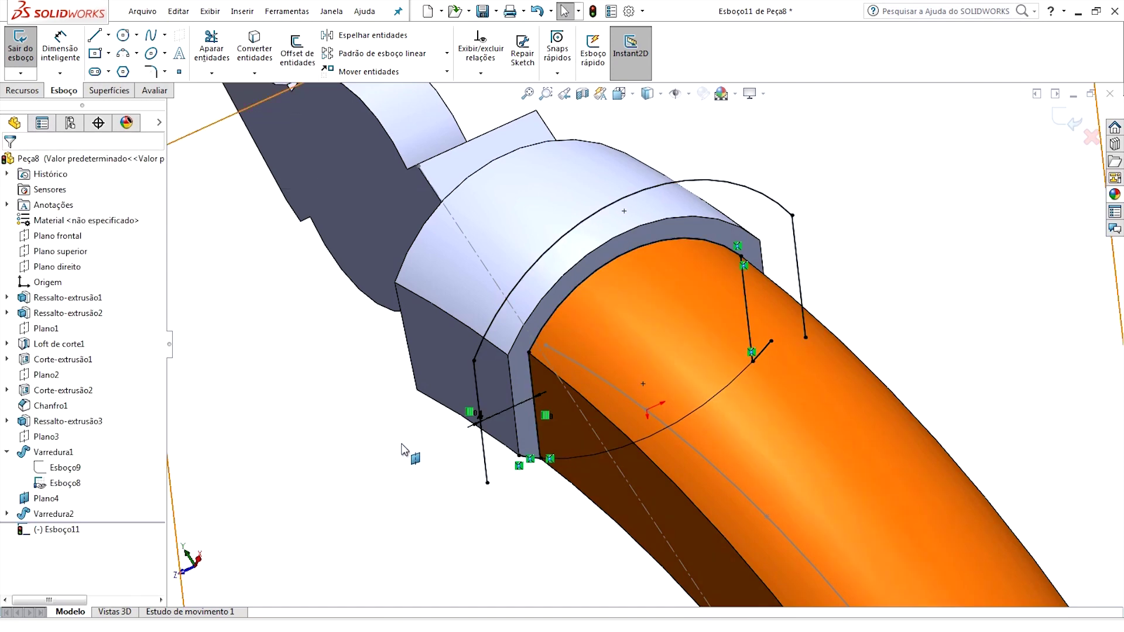
# Step: Trim the arc and lines so the ring outline forms a closed profile
pyautogui.click(211, 73)
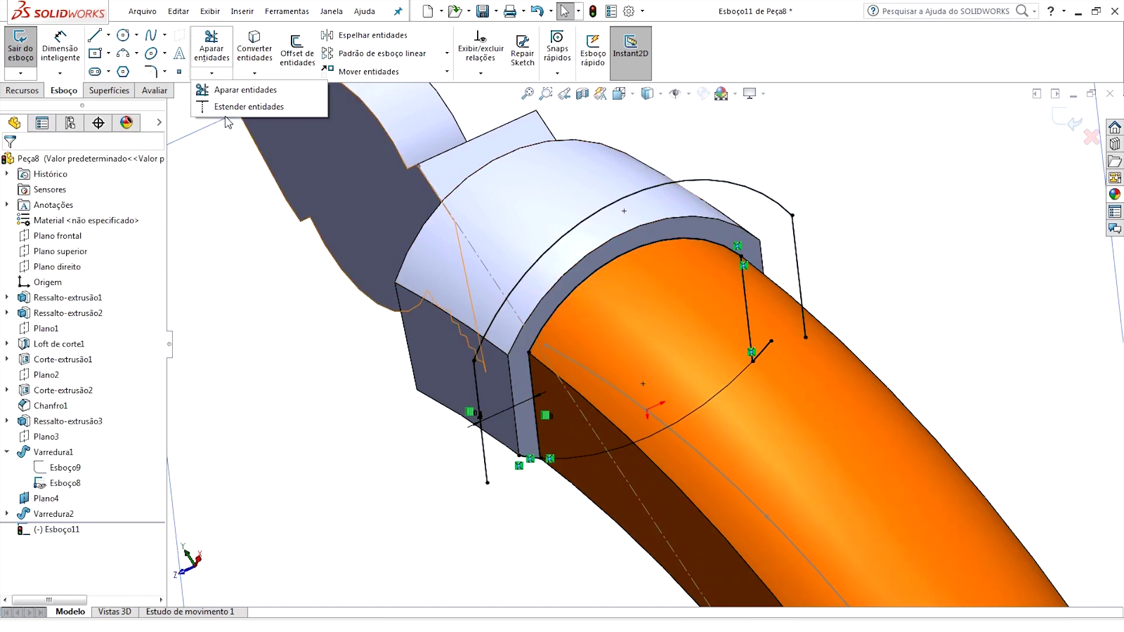
pyautogui.click(245, 90)
pyautogui.click(765, 347)
pyautogui.press('Escape')
pyautogui.click(530, 366)
pyautogui.keyDown('ctrl'); pyautogui.click(544, 332); pyautogui.keyUp('ctrl')
pyautogui.keyDown('ctrl'); pyautogui.click(747, 293); pyautogui.keyUp('ctrl')
pyautogui.click(211, 47)
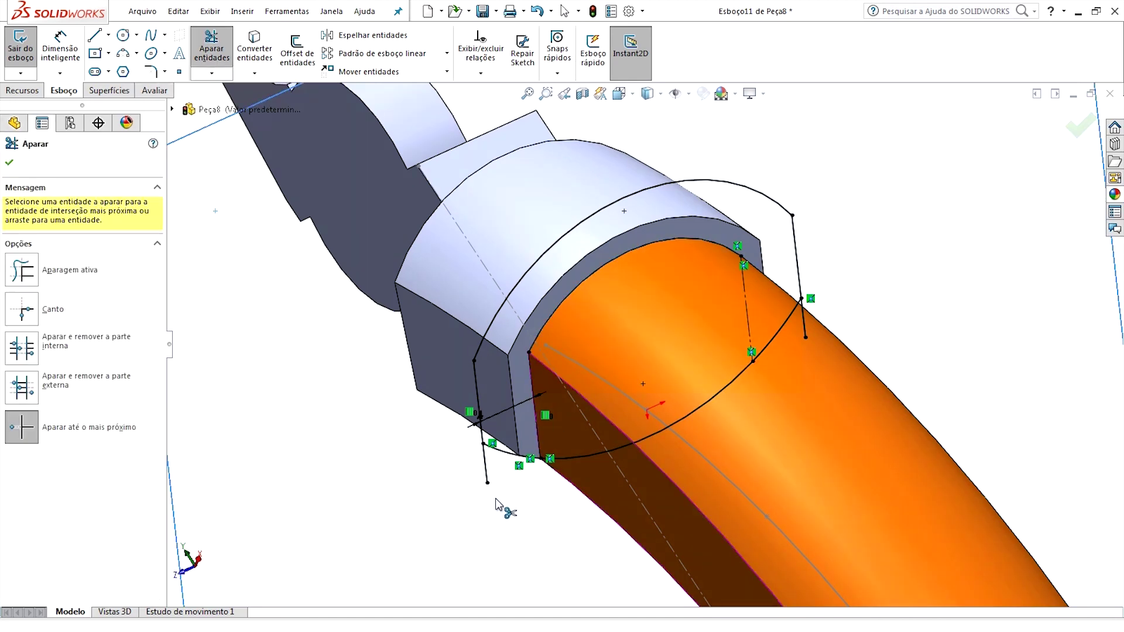
pyautogui.click(805, 328)
pyautogui.press('Escape')
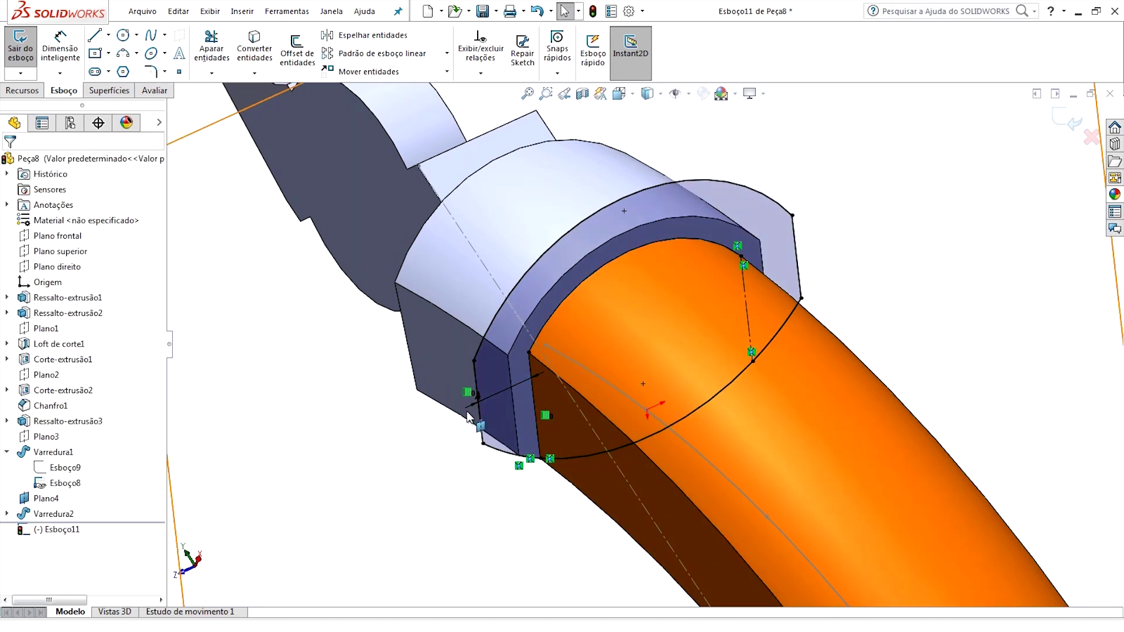
# Step: Check the 4 mm dimension, close sketch Esboço11 and hide Plano4
pyautogui.click(399, 418)
pyautogui.moveTo(410, 415)
pyautogui.mouseDown(button='middle')
pyautogui.moveTo(668, 308)
pyautogui.moveTo(657, 324)
pyautogui.moveTo(878, 204)
pyautogui.mouseUp(button='middle')
pyautogui.press('Escape')
pyautogui.click(1074, 123)
pyautogui.moveTo(785, 234); pyautogui.dragTo(937, 226, button='middle')
pyautogui.click(834, 202)
pyautogui.click(867, 188)
pyautogui.moveTo(733, 347)
pyautogui.mouseDown(button='middle')
pyautogui.moveTo(705, 268)
pyautogui.moveTo(673, 304)
pyautogui.mouseUp(button='middle')
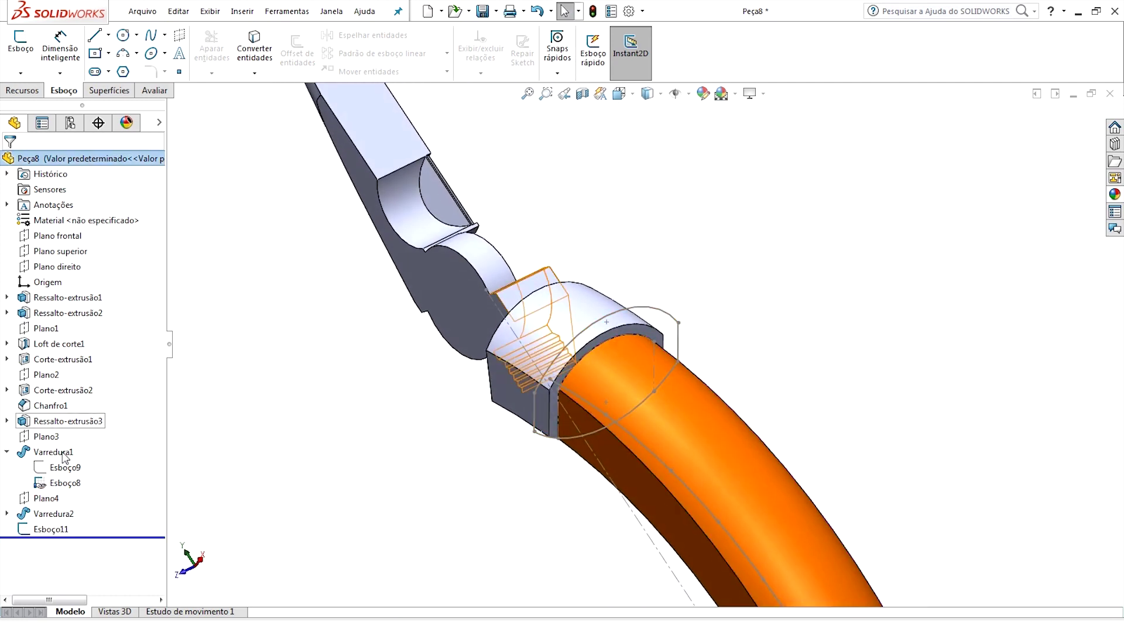
# Step: Extrude Esboço11 in the reversed direction into the collar ring Ressalto-extrusão4
pyautogui.click(51, 529)
pyautogui.click(23, 91)
pyautogui.click(53, 64)
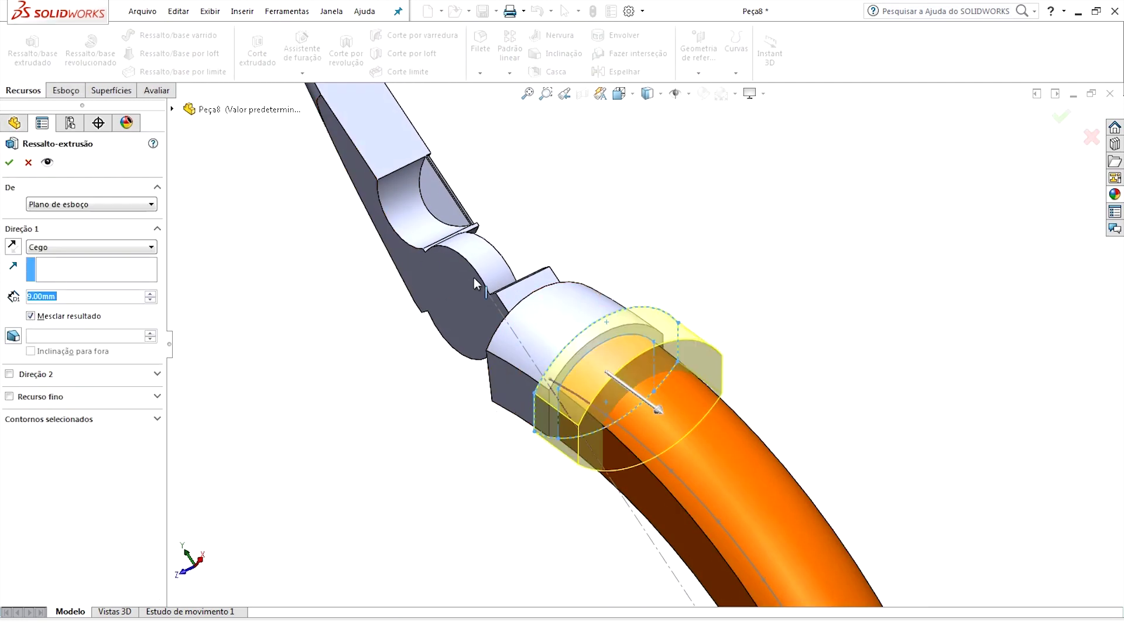
pyautogui.click(12, 246)
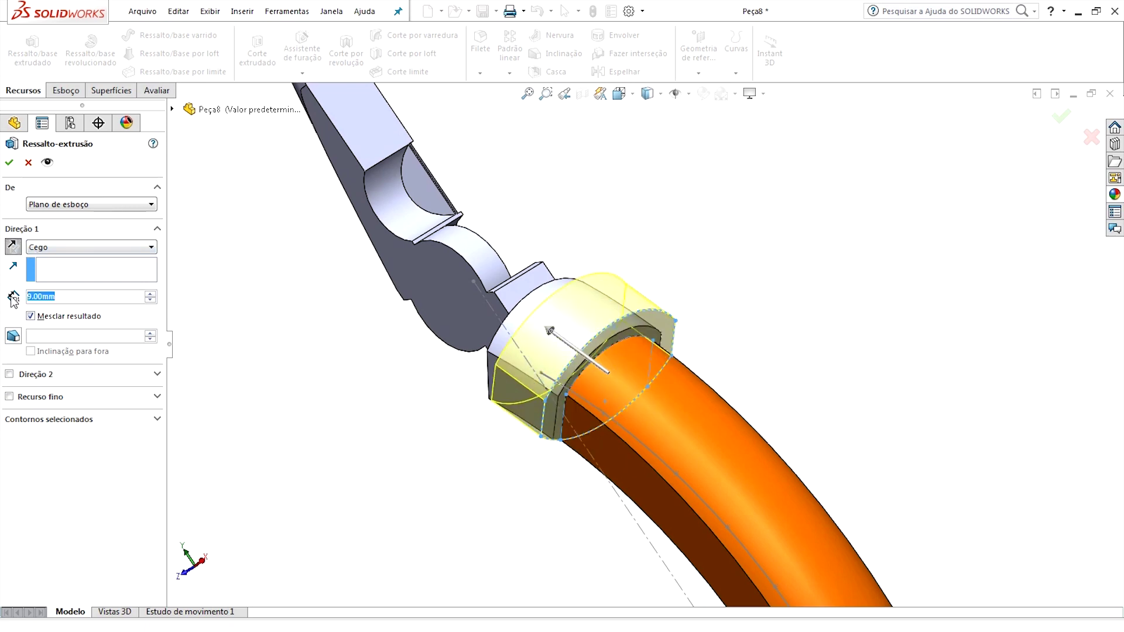
pyautogui.click(9, 162)
pyautogui.moveTo(677, 326)
pyautogui.mouseDown(button='middle')
pyautogui.moveTo(514, 271)
pyautogui.moveTo(251, 419)
pyautogui.mouseUp(button='middle')
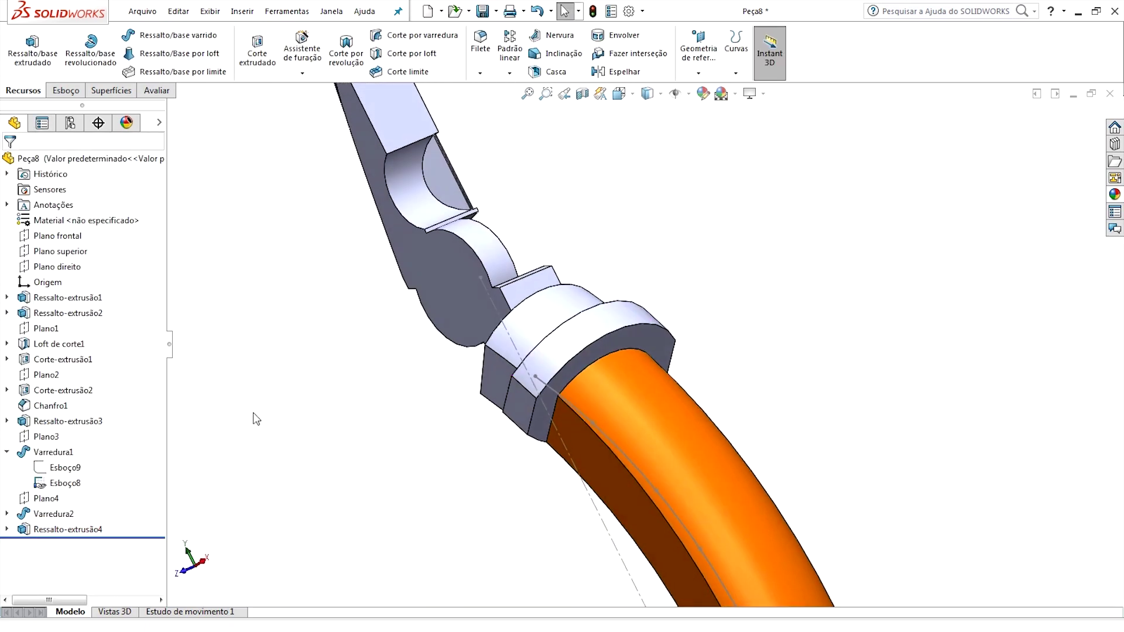
# Step: Apply an orange appearance to Varredura2 and the collar extrusion
pyautogui.click(67, 530)
pyautogui.rightClick(67, 529)
pyautogui.click(104, 366)
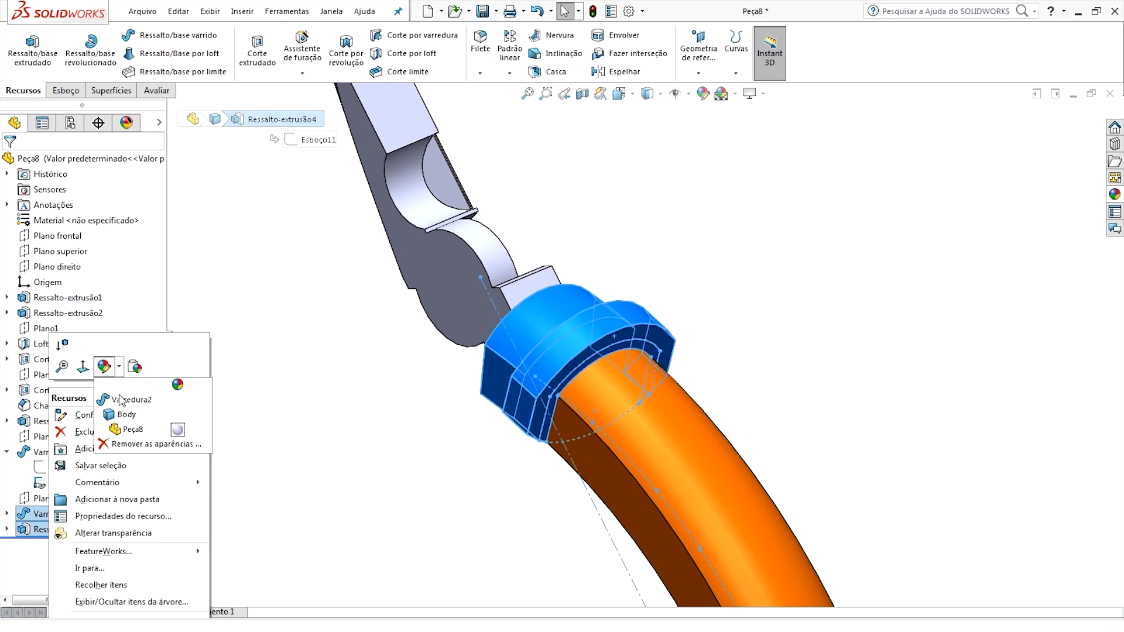
pyautogui.click(120, 403)
pyautogui.click(61, 448)
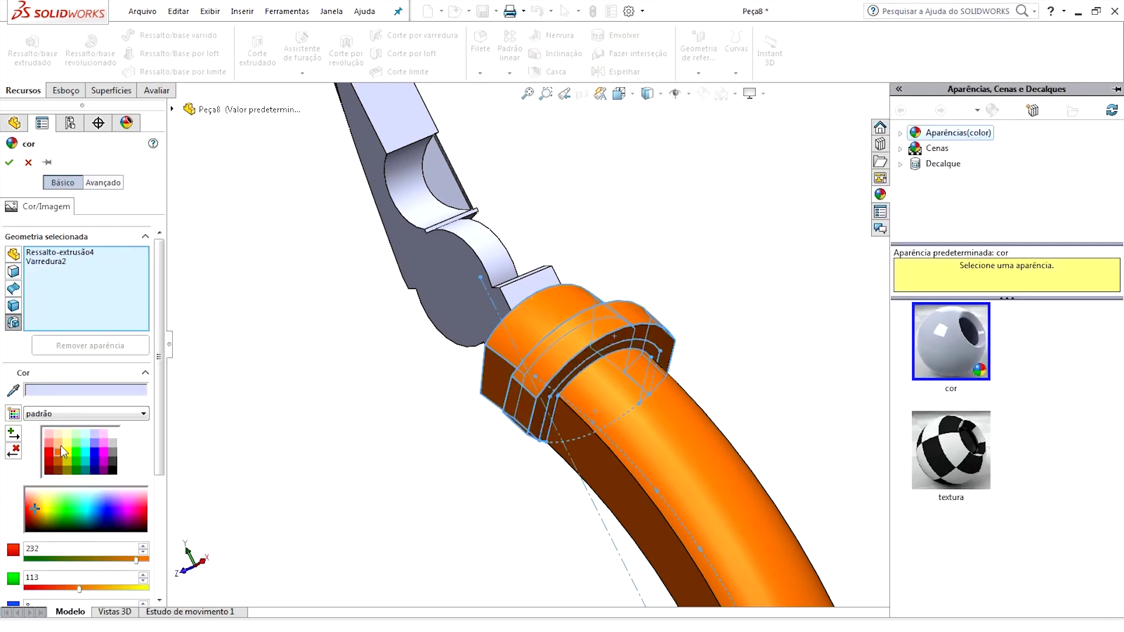
pyautogui.click(10, 162)
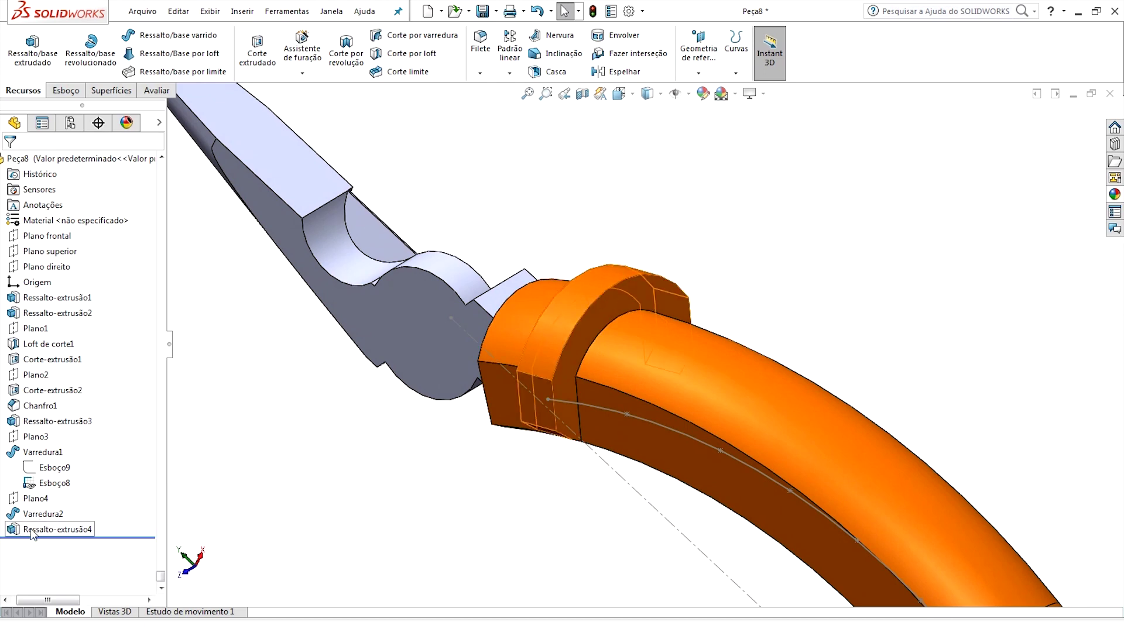
pyautogui.click(53, 530)
# Step: Change the Esboço11 ring dimension from 4 to 5,50 and rebuild the collar
pyautogui.click(68, 489)
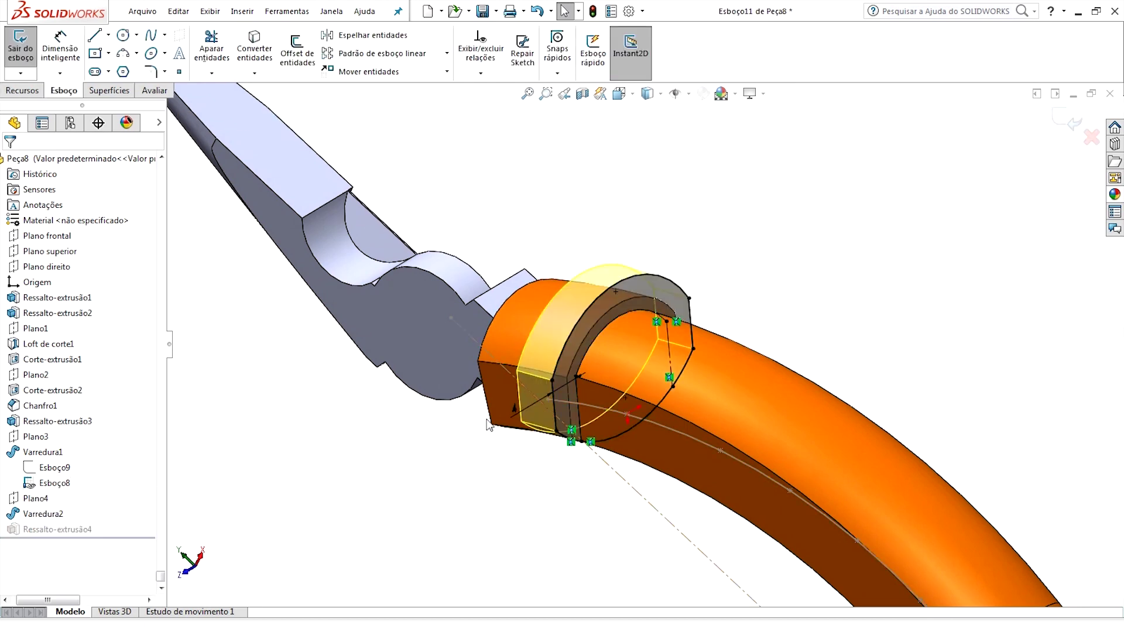
pyautogui.moveTo(586, 422)
pyautogui.mouseDown(button='middle')
pyautogui.moveTo(556, 388)
pyautogui.moveTo(466, 424)
pyautogui.mouseUp(button='middle')
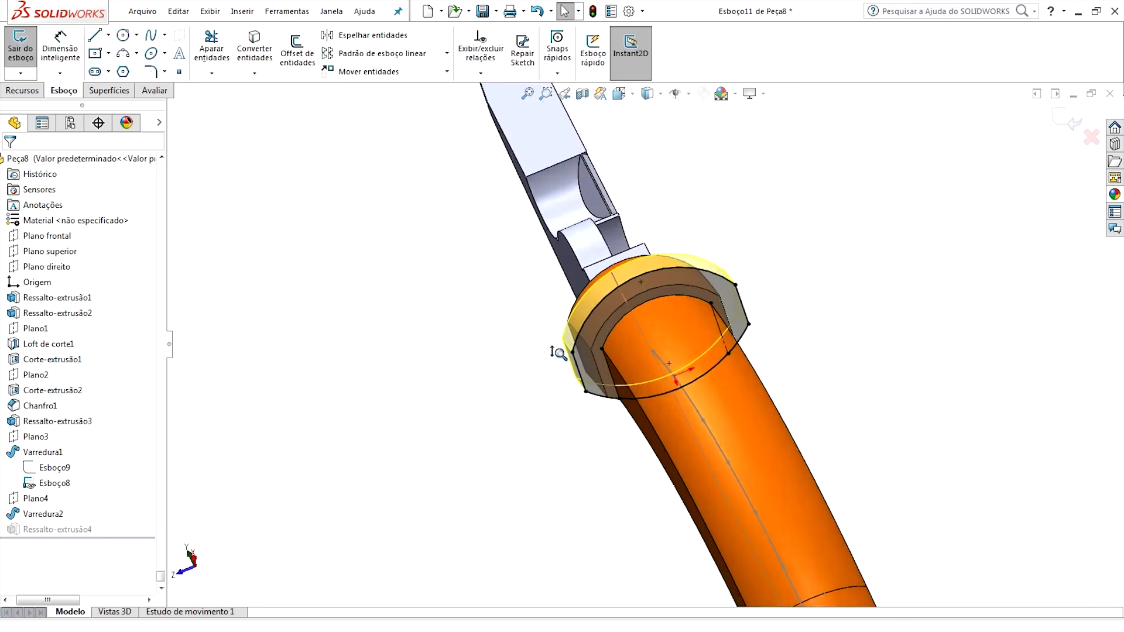
pyautogui.click(470, 418)
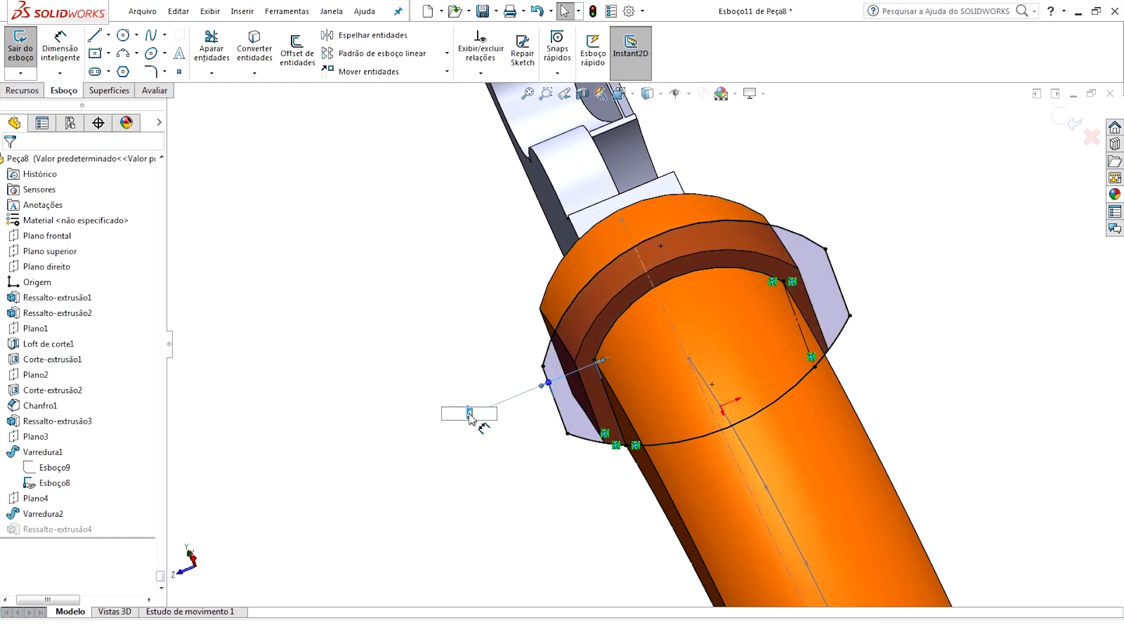
pyautogui.write('5,5')
pyautogui.press('Return')
pyautogui.moveTo(472, 280); pyautogui.dragTo(451, 554, button='middle')
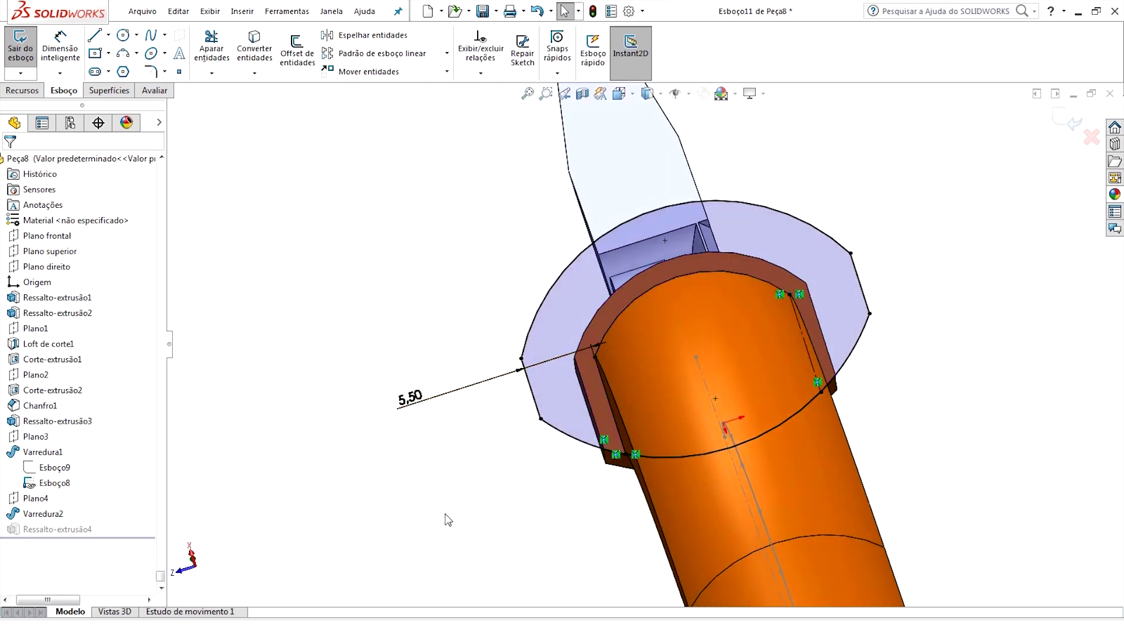
pyautogui.click(1065, 126)
pyautogui.moveTo(843, 158); pyautogui.dragTo(720, 338, button='middle')
pyautogui.scroll(-3, 725, 330)
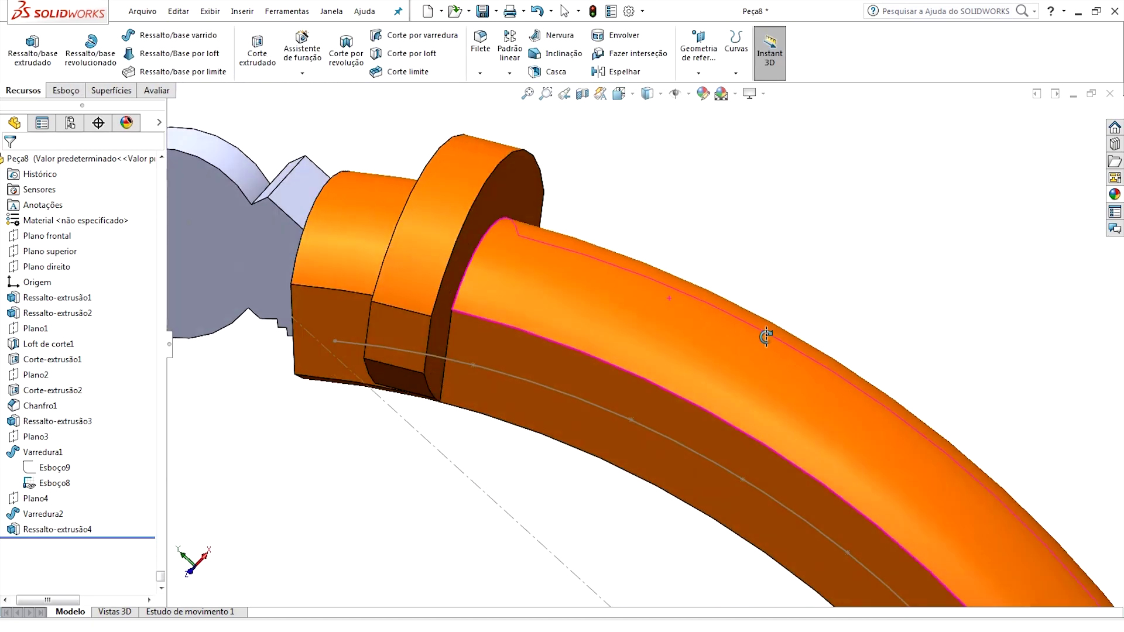
pyautogui.scroll(2, 732, 319)
pyautogui.scroll(-2, 715, 218)
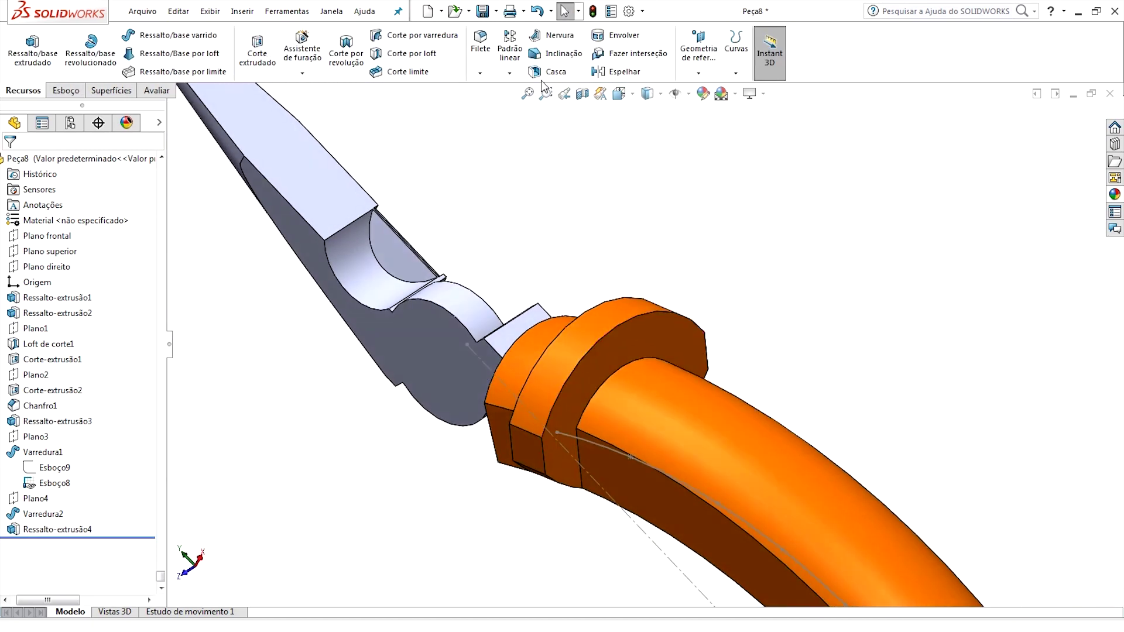
# Step: Round the handle's end edge with a 4 mm fillet
pyautogui.click(481, 53)
pyautogui.write('4')
pyautogui.press('Return')
pyautogui.scroll(-3, 796, 494)
pyautogui.keyDown('ctrl'); pyautogui.moveTo(839, 498); pyautogui.dragTo(782, 423, button='middle'); pyautogui.keyUp('ctrl')
pyautogui.click(782, 419)
pyautogui.press('Return')
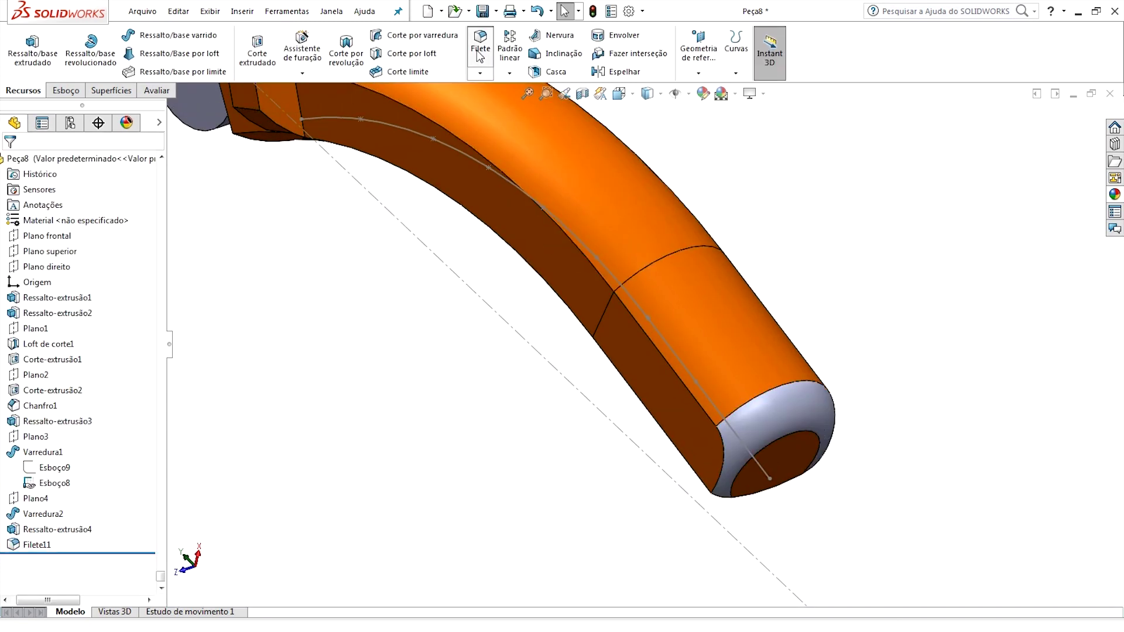
# Step: Begin a 2 mm fillet on the handle end edges and edges near the collar
pyautogui.click(479, 56)
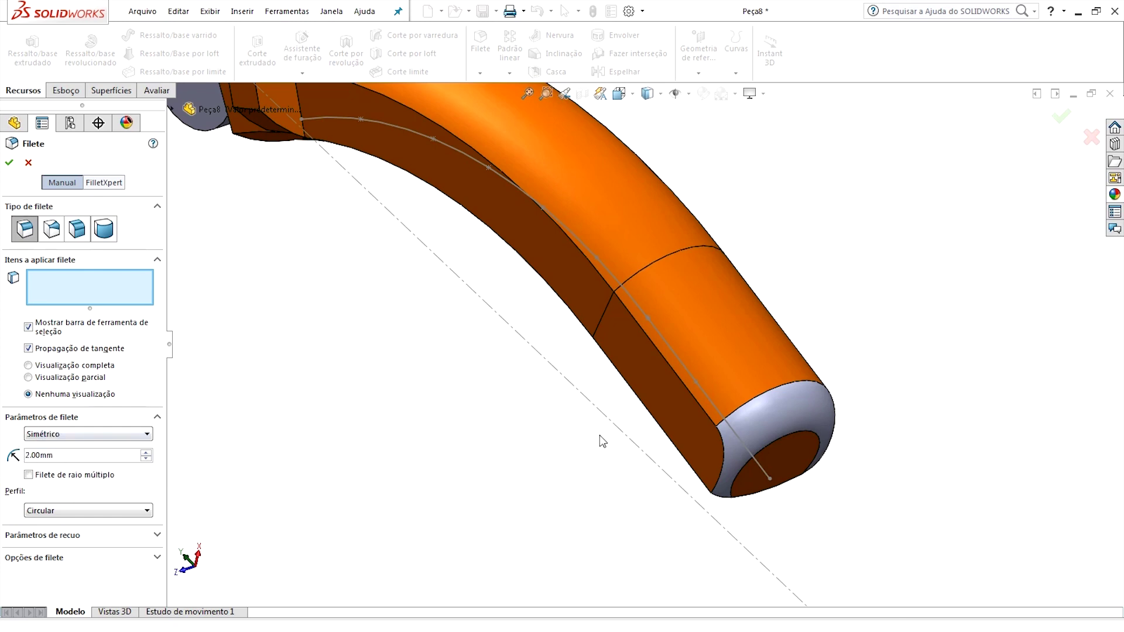
pyautogui.click(701, 408)
pyautogui.click(672, 434)
pyautogui.moveTo(673, 434); pyautogui.dragTo(796, 342, button='middle')
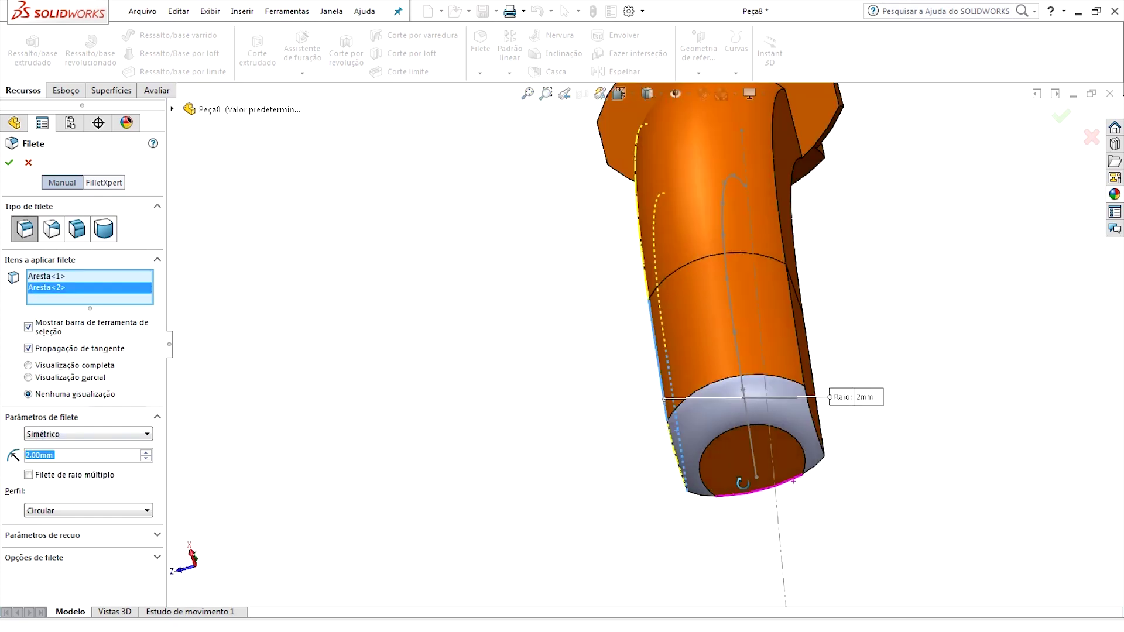
pyautogui.click(802, 352)
pyautogui.click(852, 392)
pyautogui.moveTo(852, 392); pyautogui.dragTo(808, 337, button='middle')
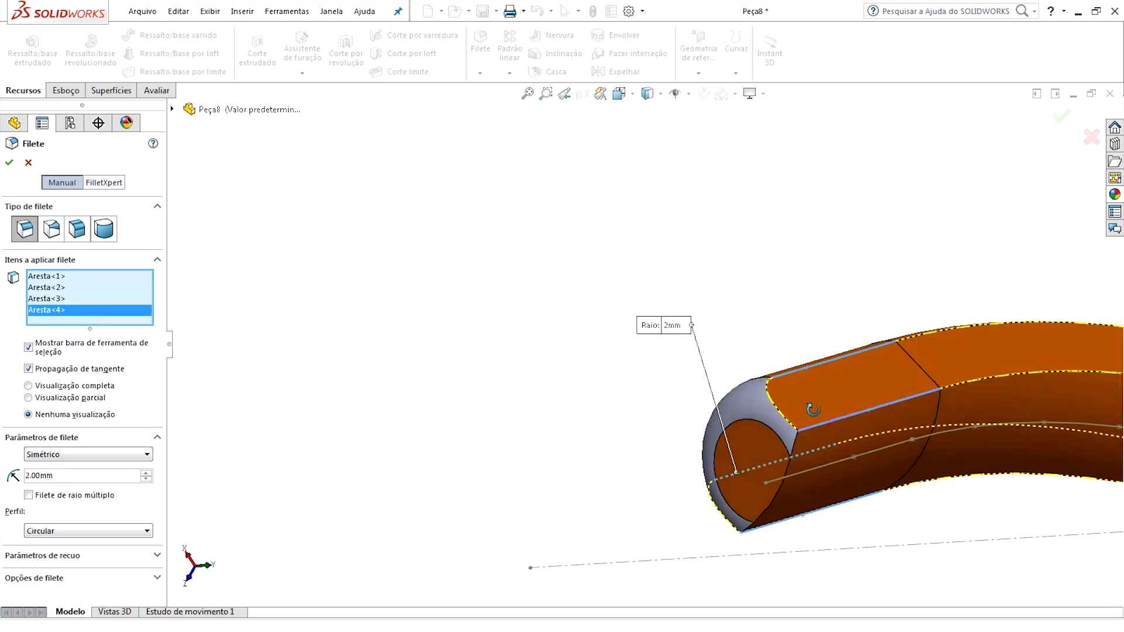
pyautogui.click(778, 490)
pyautogui.moveTo(807, 477)
pyautogui.mouseDown(button='middle')
pyautogui.moveTo(520, 324)
pyautogui.moveTo(615, 313)
pyautogui.moveTo(395, 320)
pyautogui.moveTo(631, 398)
pyautogui.moveTo(585, 377)
pyautogui.mouseUp(button='middle')
pyautogui.click(581, 379)
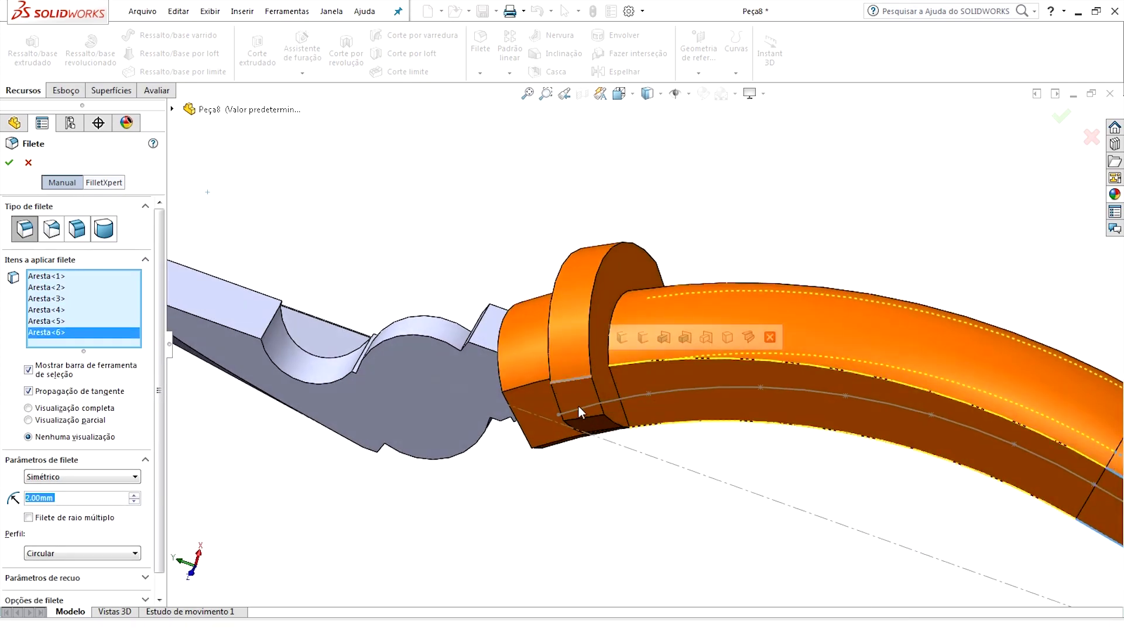
pyautogui.click(576, 419)
# Step: Add the collar ring edges and apply the 2 mm fillet to all thirteen edges
pyautogui.moveTo(575, 420); pyautogui.dragTo(687, 278, button='middle')
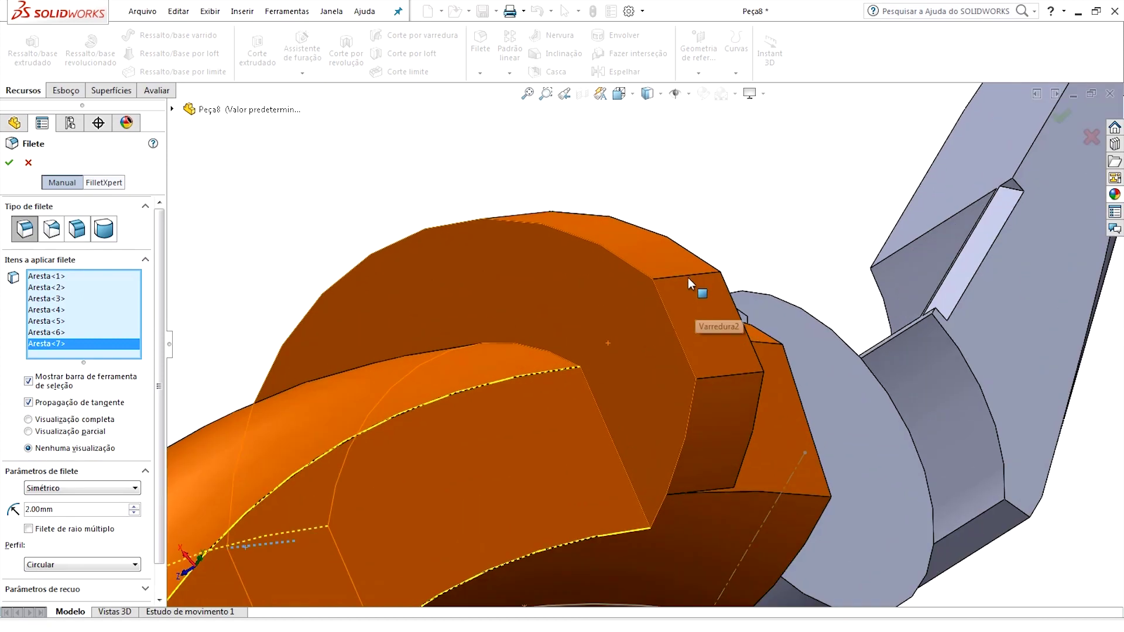
pyautogui.click(707, 346)
pyautogui.click(703, 379)
pyautogui.moveTo(763, 345); pyautogui.dragTo(764, 355, button='middle')
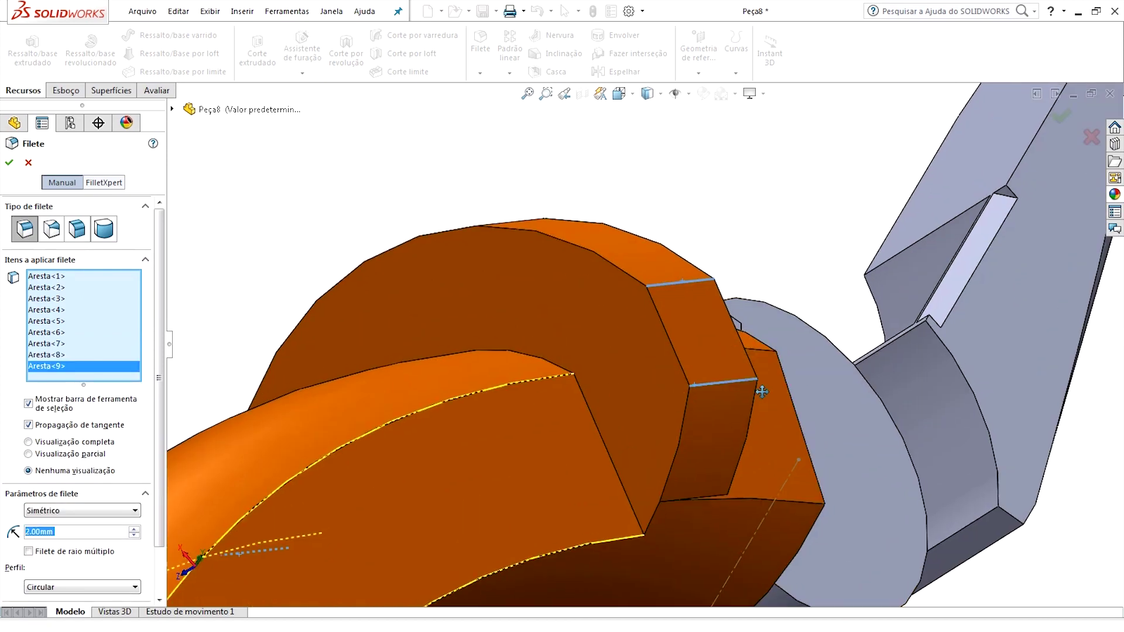
pyautogui.click(764, 355)
pyautogui.click(756, 497)
pyautogui.moveTo(584, 418)
pyautogui.mouseDown(button='middle')
pyautogui.moveTo(603, 409)
pyautogui.moveTo(438, 435)
pyautogui.mouseUp(button='middle')
pyautogui.click(342, 397)
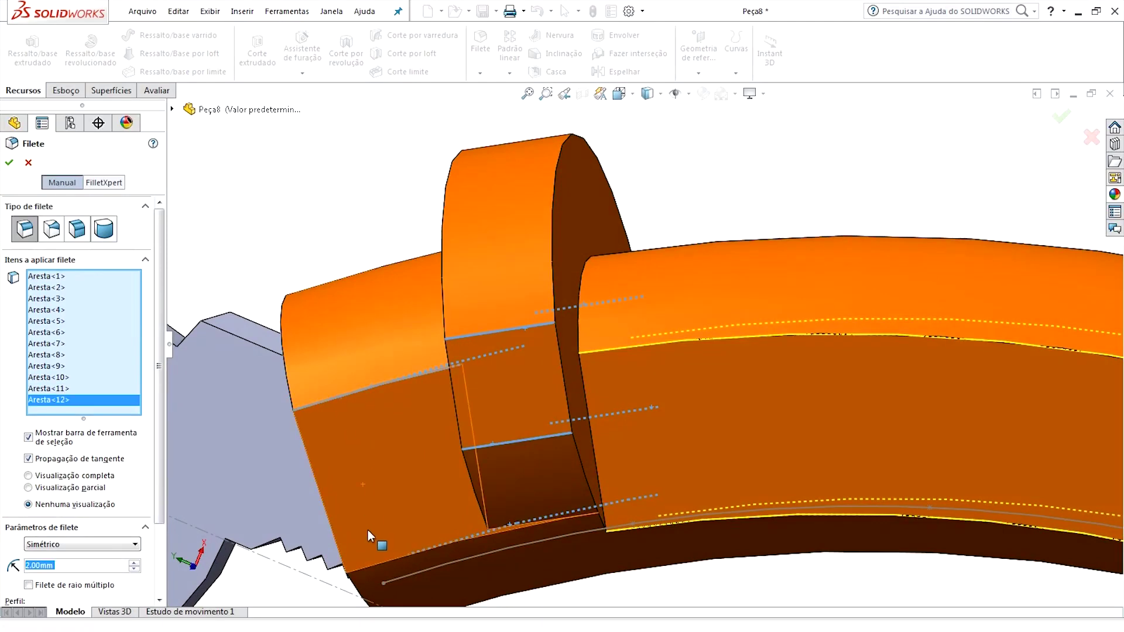
pyautogui.click(365, 567)
pyautogui.scroll(3, 630, 382)
pyautogui.scroll(4, 671, 363)
pyautogui.moveTo(671, 363)
pyautogui.mouseDown(button='middle')
pyautogui.moveTo(499, 445)
pyautogui.moveTo(517, 374)
pyautogui.moveTo(660, 371)
pyautogui.mouseUp(button='middle')
pyautogui.click(1061, 116)
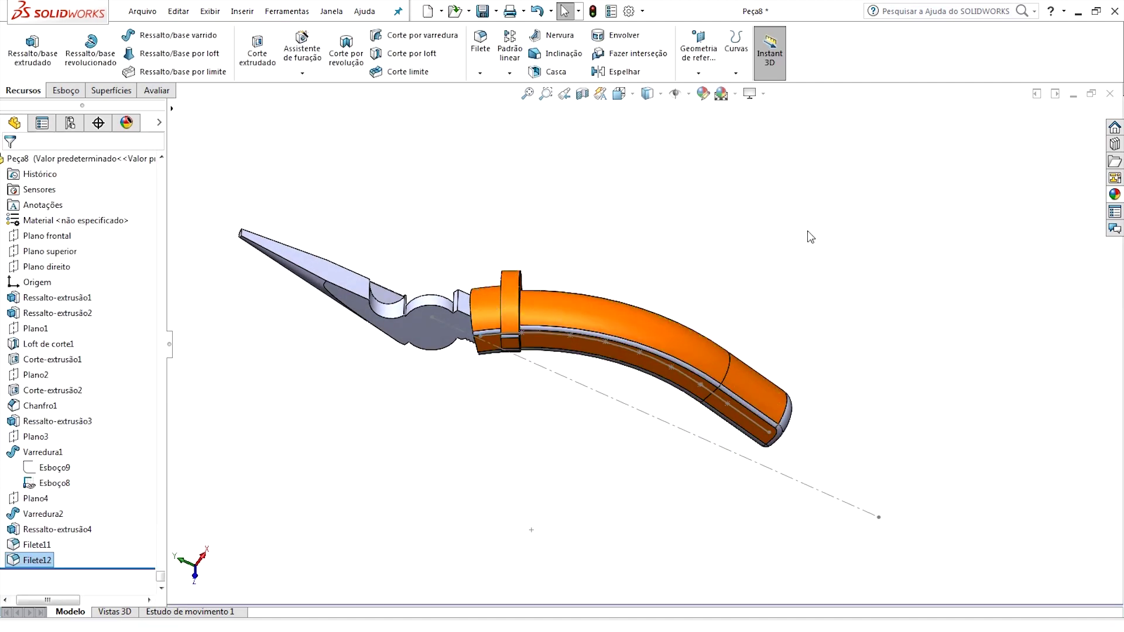
pyautogui.moveTo(720, 249); pyautogui.dragTo(615, 234, button='middle')
# Step: Round the collar's front cylinder edge with a 4 mm fillet
pyautogui.scroll(-5, 519, 226)
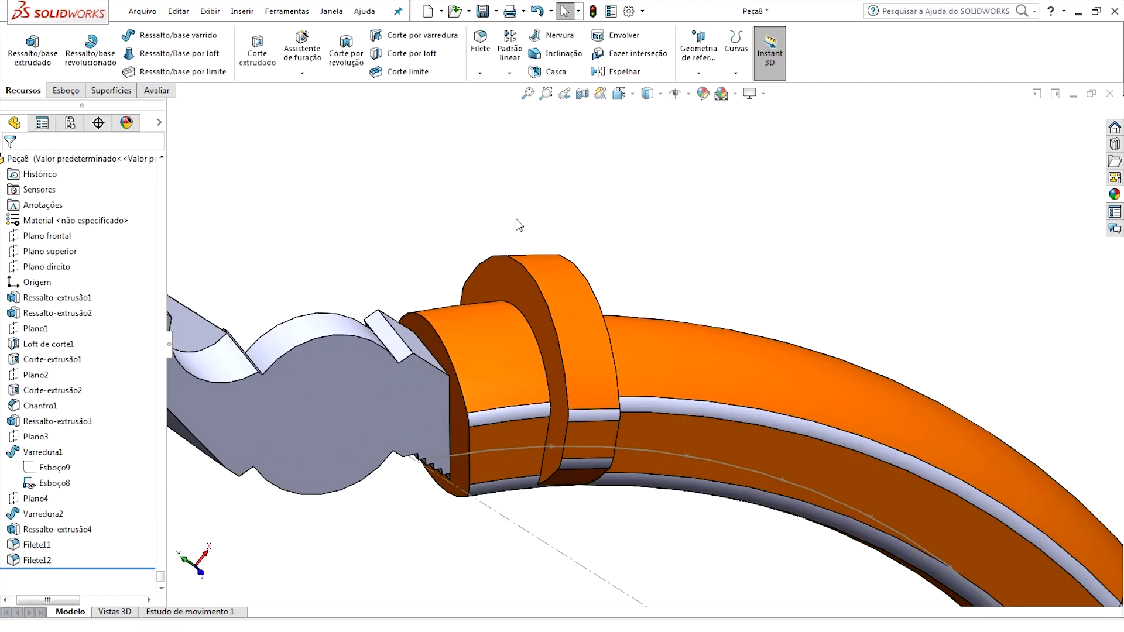
pyautogui.click(481, 44)
pyautogui.write('4')
pyautogui.press('Return')
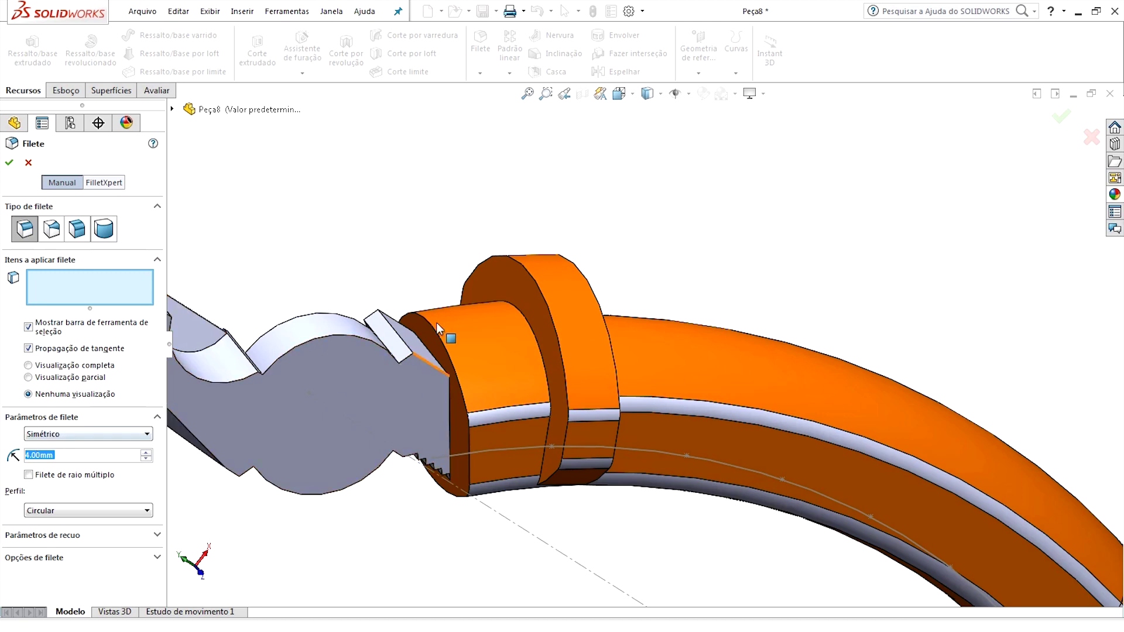
pyautogui.click(524, 321)
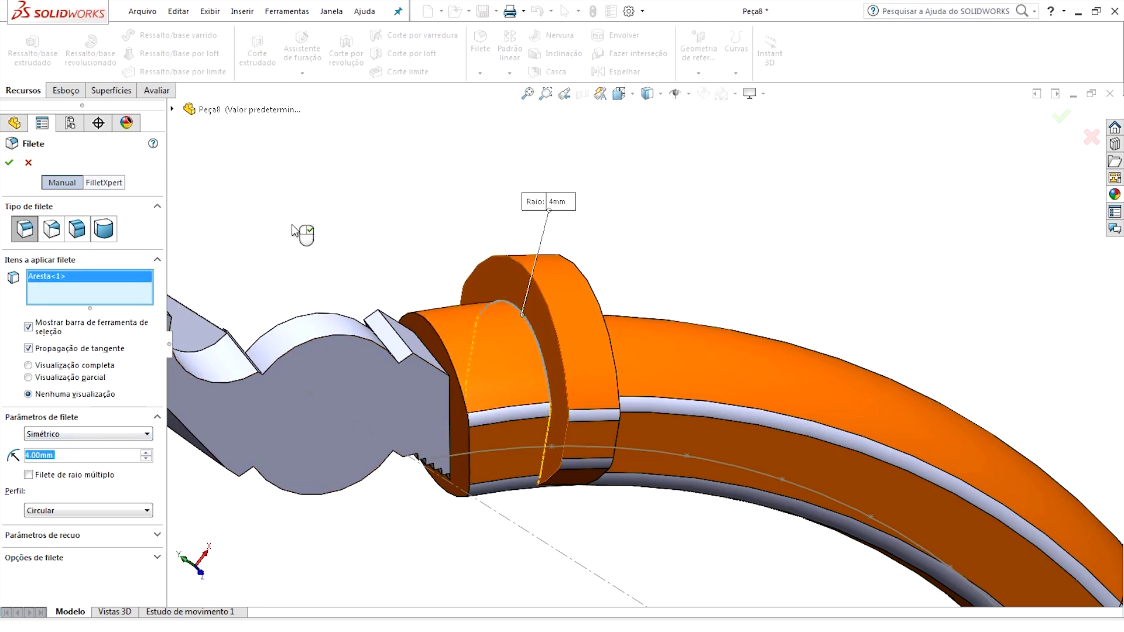
pyautogui.click(10, 164)
pyautogui.moveTo(445, 246); pyautogui.dragTo(508, 204, button='middle')
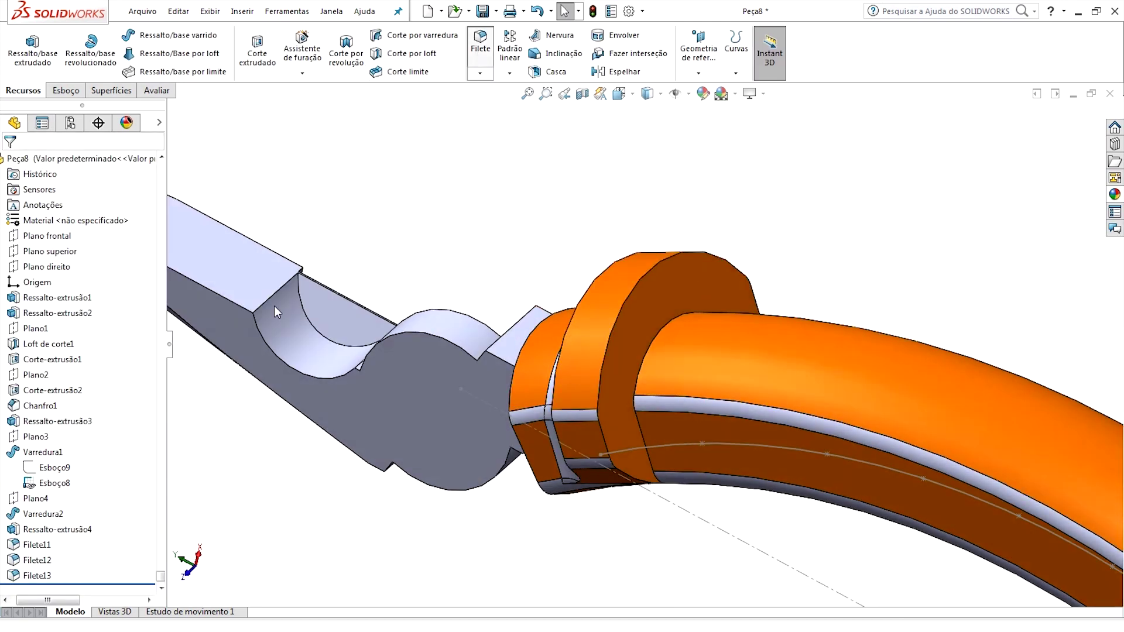
# Step: Blend the ring into the handle with a 5.5 mm fillet on their shared edge
pyautogui.press('Return')
pyautogui.write('5.5')
pyautogui.press('Return')
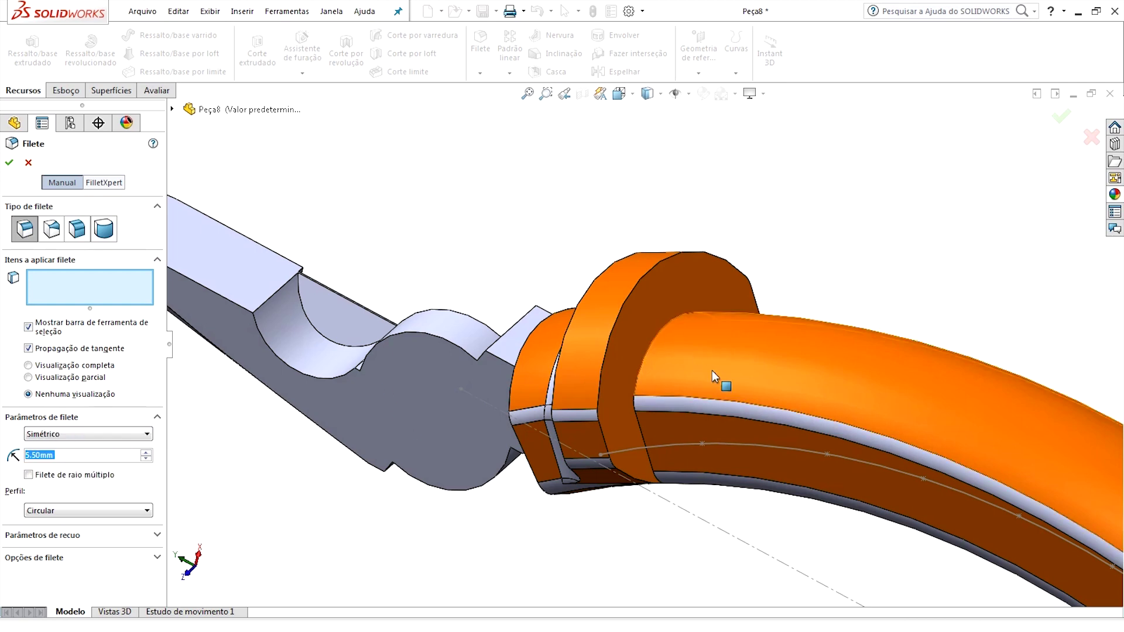
pyautogui.click(660, 330)
pyautogui.click(13, 166)
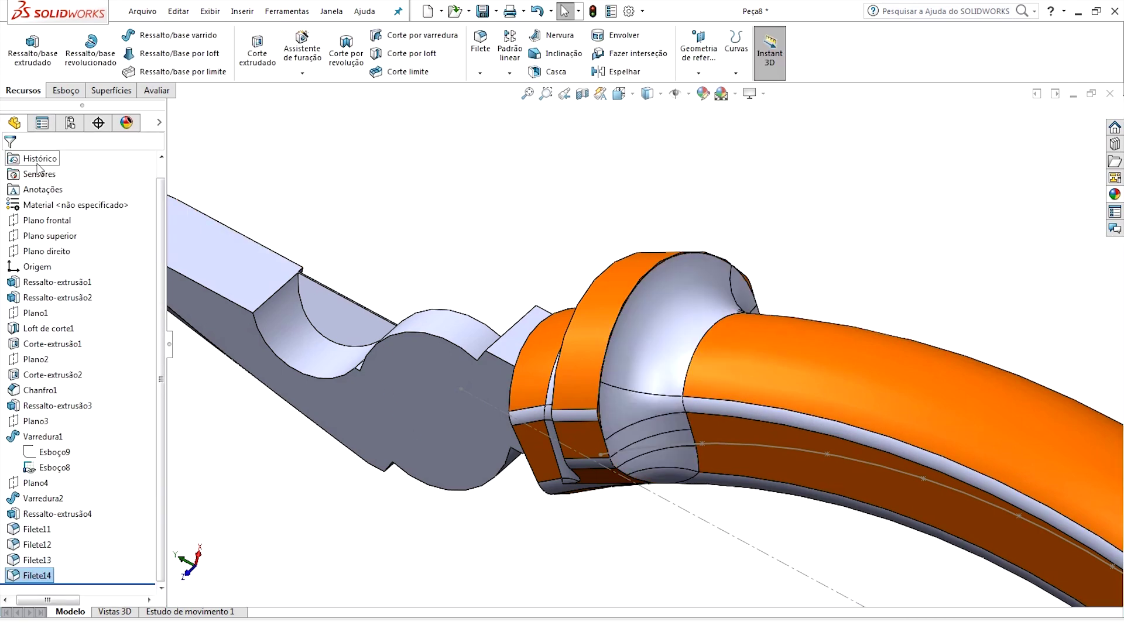
pyautogui.press('Return')
# Step: Soften four edges around the collar ring with a 1 mm fillet (Filete15)
pyautogui.write('1')
pyautogui.press('Return')
pyautogui.moveTo(585, 281)
pyautogui.mouseDown(button='middle')
pyautogui.moveTo(643, 270)
pyautogui.moveTo(507, 467)
pyautogui.moveTo(567, 377)
pyautogui.moveTo(631, 389)
pyautogui.mouseUp(button='middle')
pyautogui.click(509, 466)
pyautogui.click(506, 447)
pyautogui.click(631, 389)
pyautogui.scroll(-3, 609, 363)
pyautogui.scroll(-3, 639, 313)
pyautogui.click(639, 322)
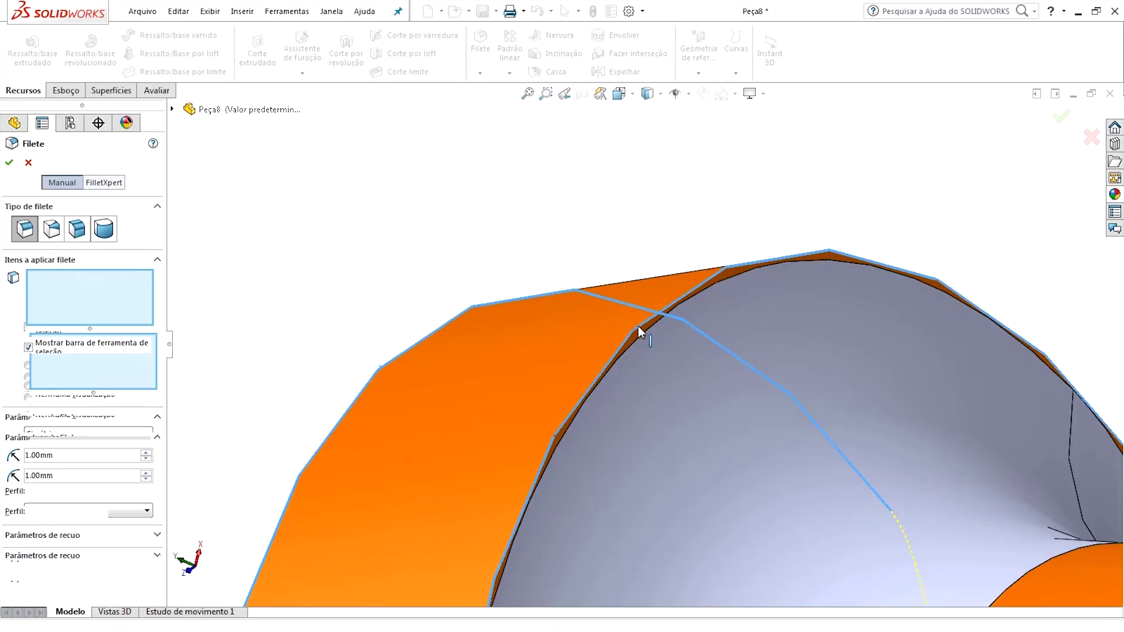
pyautogui.scroll(5, 673, 363)
pyautogui.moveTo(708, 412); pyautogui.dragTo(814, 264, button='middle')
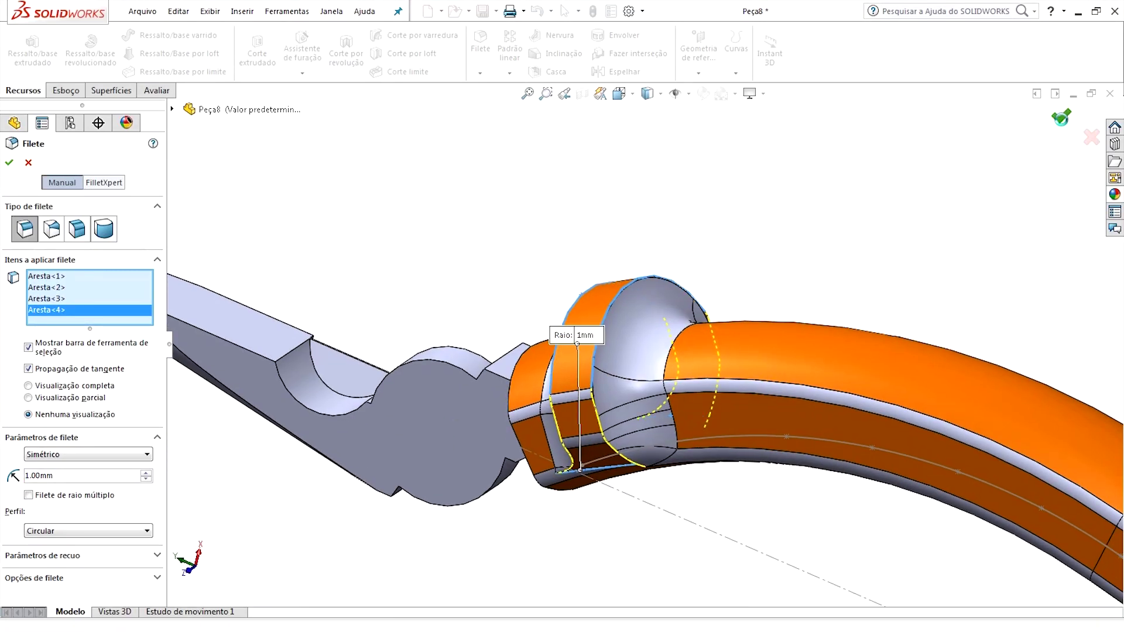
pyautogui.click(1062, 117)
pyautogui.scroll(2, 716, 379)
pyautogui.scroll(3, 592, 342)
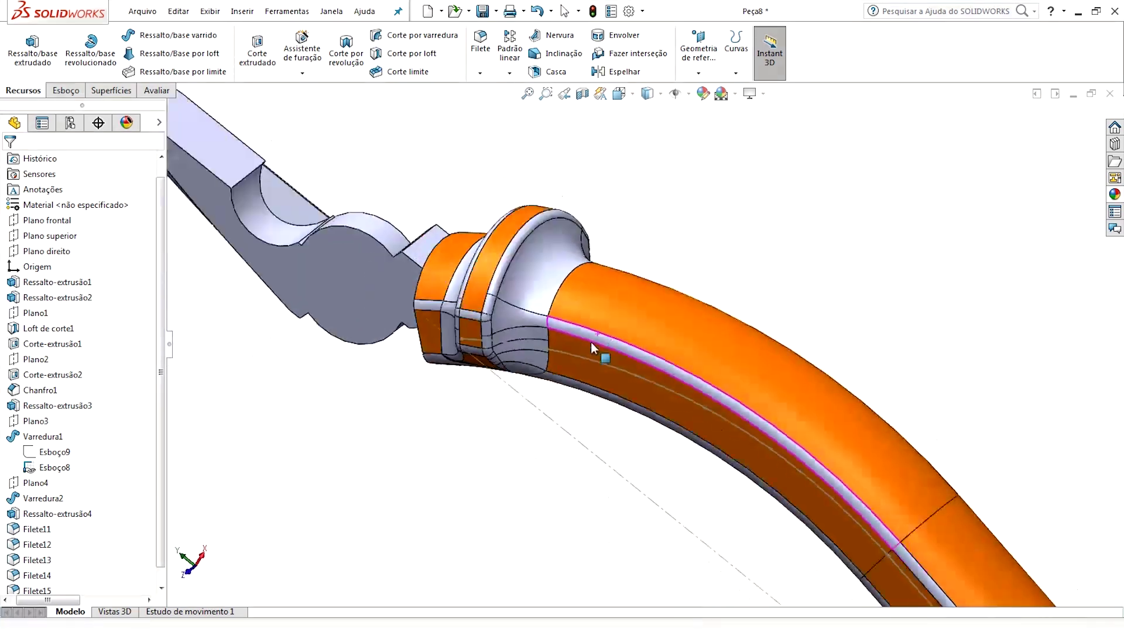
pyautogui.scroll(5, 591, 342)
pyautogui.scroll(-1, 111, 504)
pyautogui.click(72, 502)
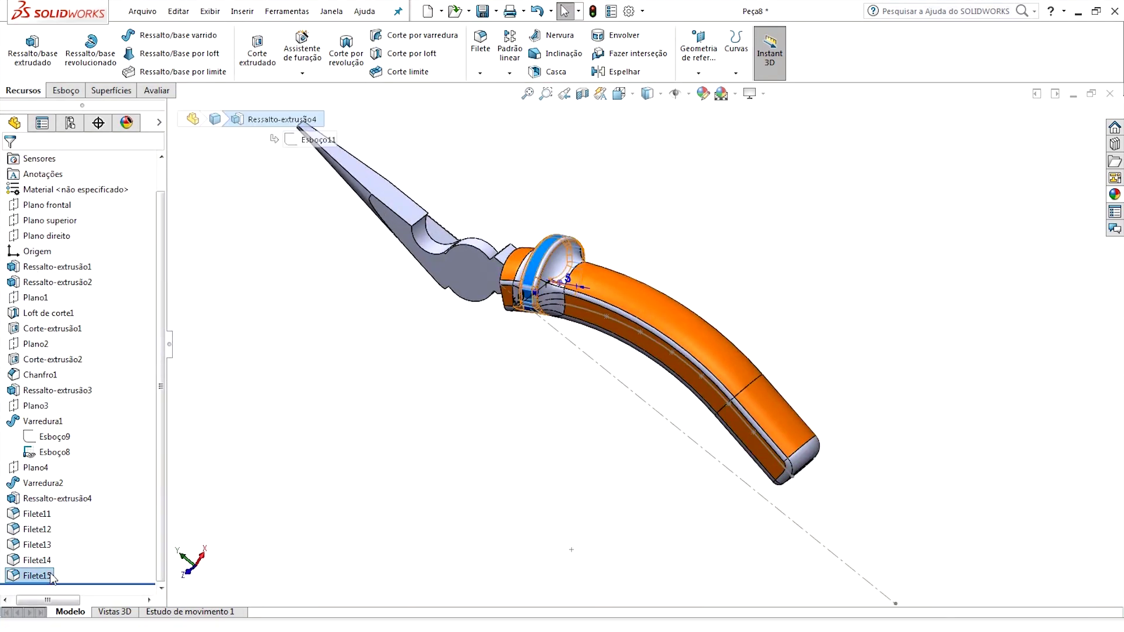
# Step: Give features Ressalto-extrusão4 through Filete15 the handle's orange appearance
pyautogui.keyDown('shift'); pyautogui.click(36, 576); pyautogui.keyUp('shift')
pyautogui.click(86, 428)
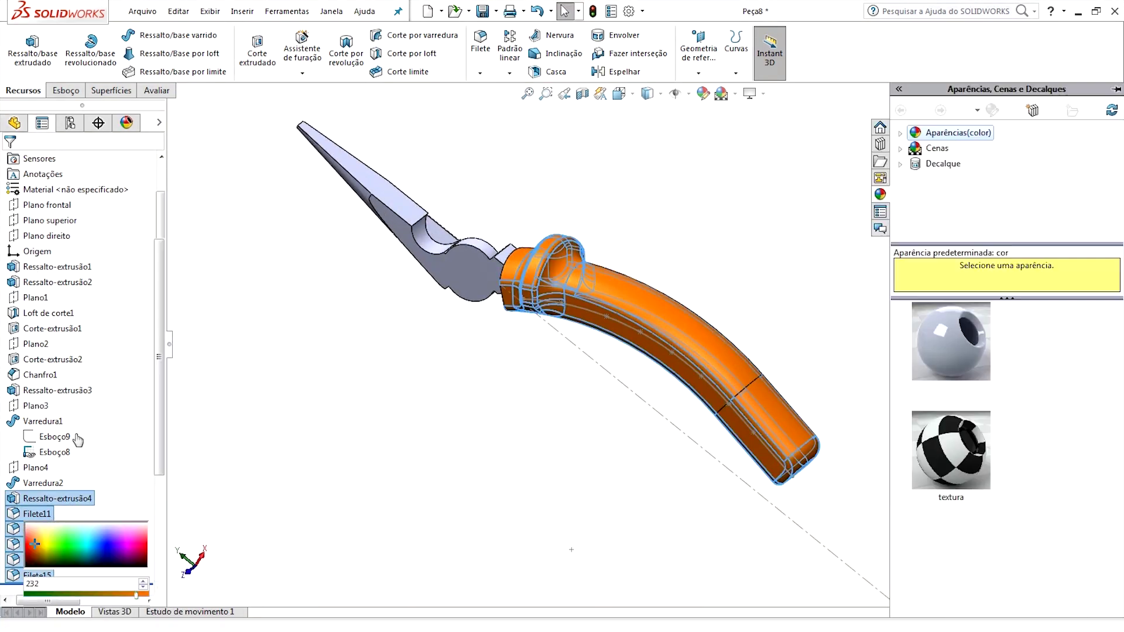
pyautogui.click(9, 162)
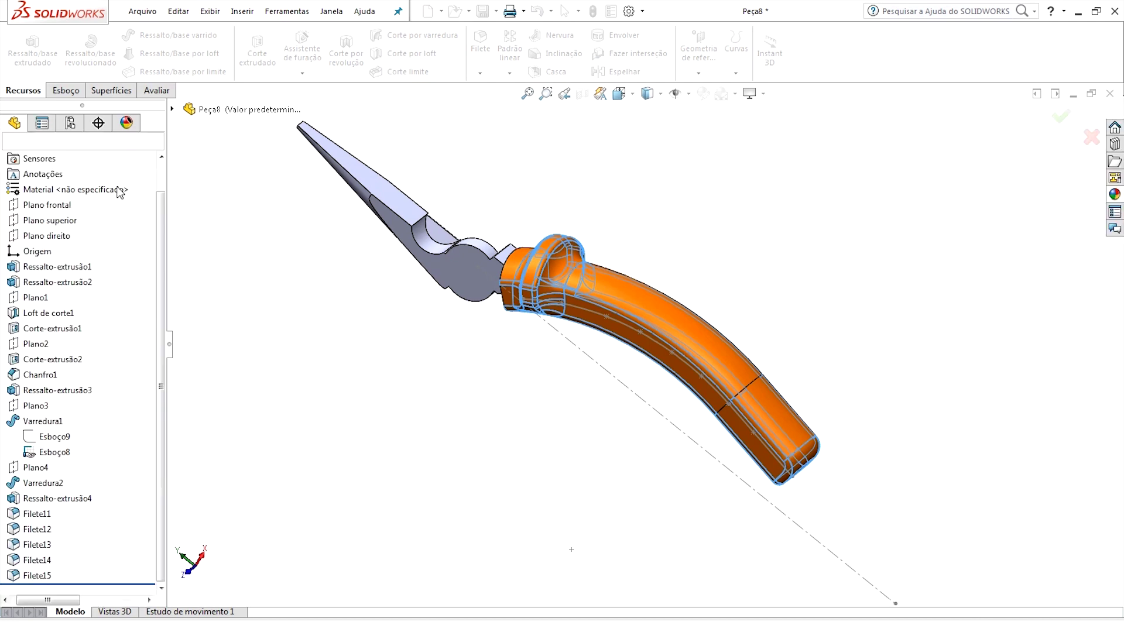
pyautogui.moveTo(683, 205)
pyautogui.mouseDown(button='middle')
pyautogui.moveTo(619, 245)
pyautogui.moveTo(723, 304)
pyautogui.moveTo(811, 271)
pyautogui.moveTo(806, 281)
pyautogui.moveTo(670, 274)
pyautogui.moveTo(700, 297)
pyautogui.mouseUp(button='middle')
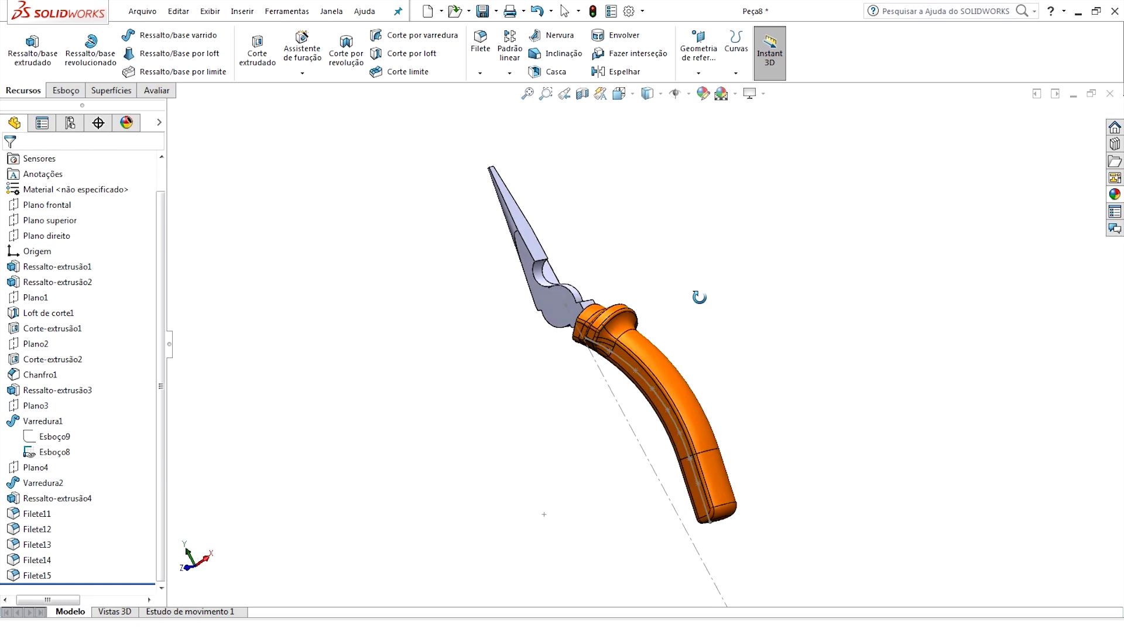